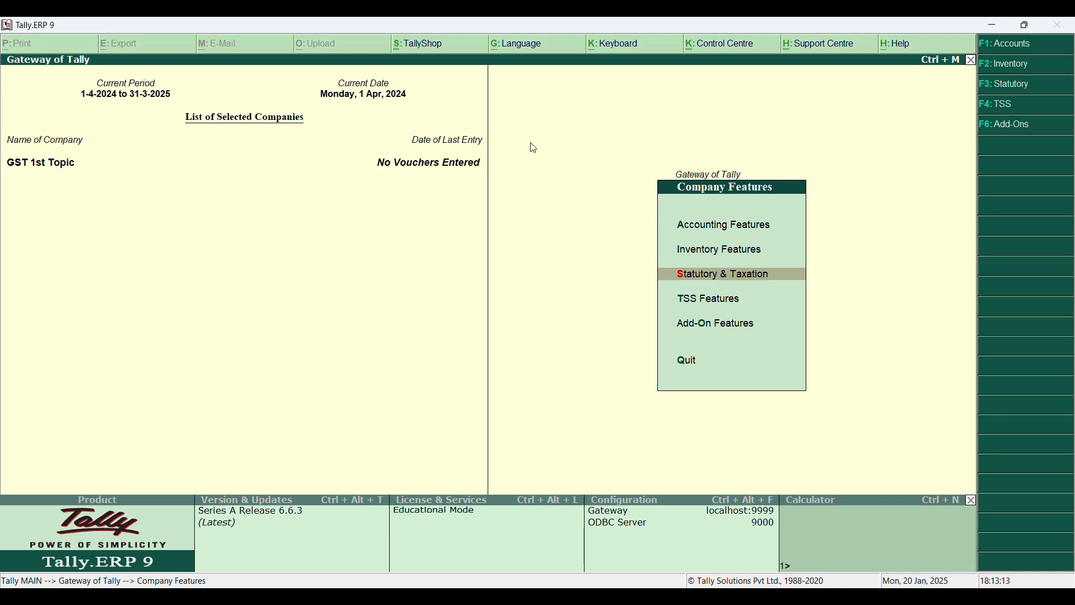
# - Enable Goods and Services Tax in the company's statutory and taxation features and open its GST details for alteration
pyautogui.press('Return')
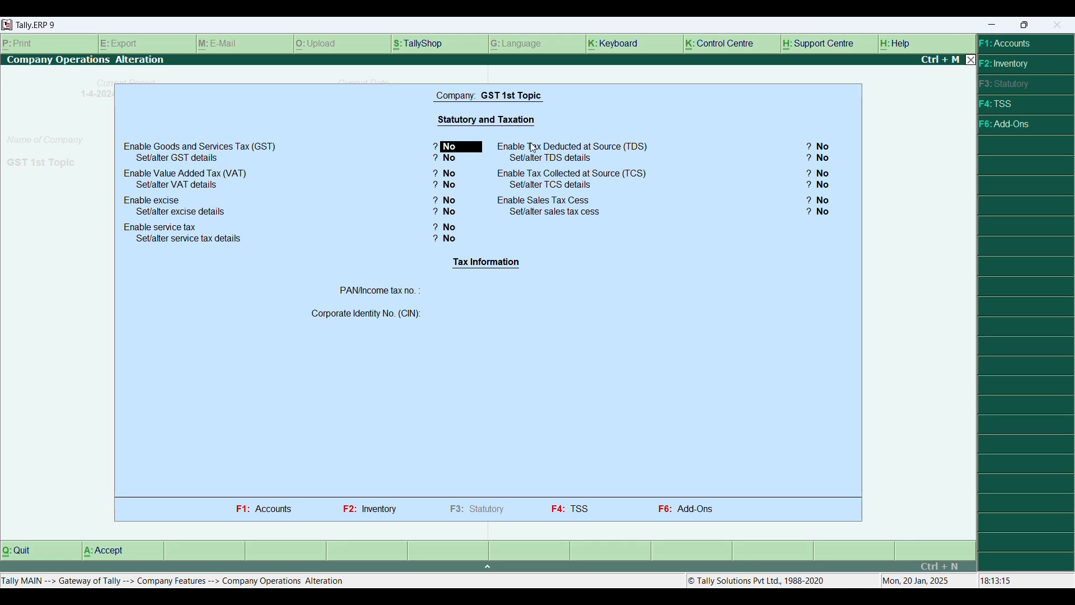
pyautogui.write('yes')
pyautogui.press('Return')
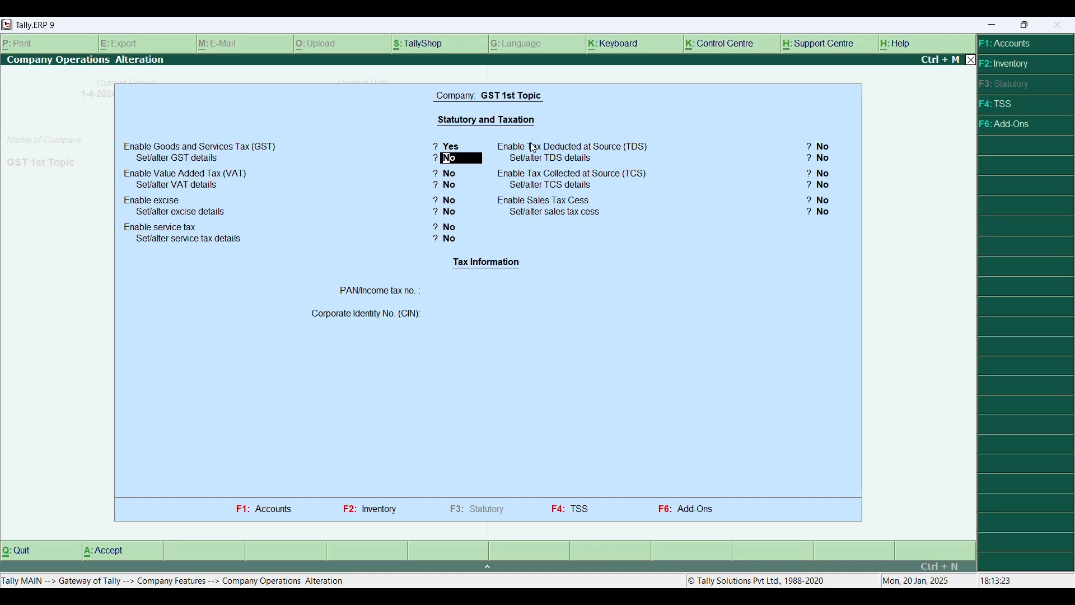
pyautogui.press('Return')
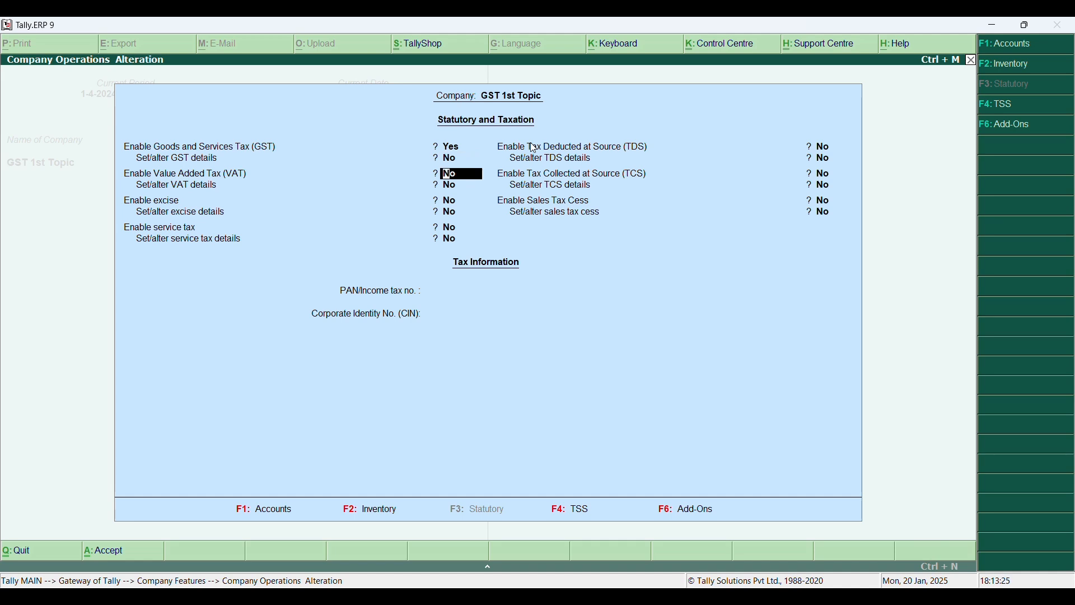
pyautogui.press('Up')
pyautogui.write('y')
pyautogui.press('Return')
pyautogui.press('Return')
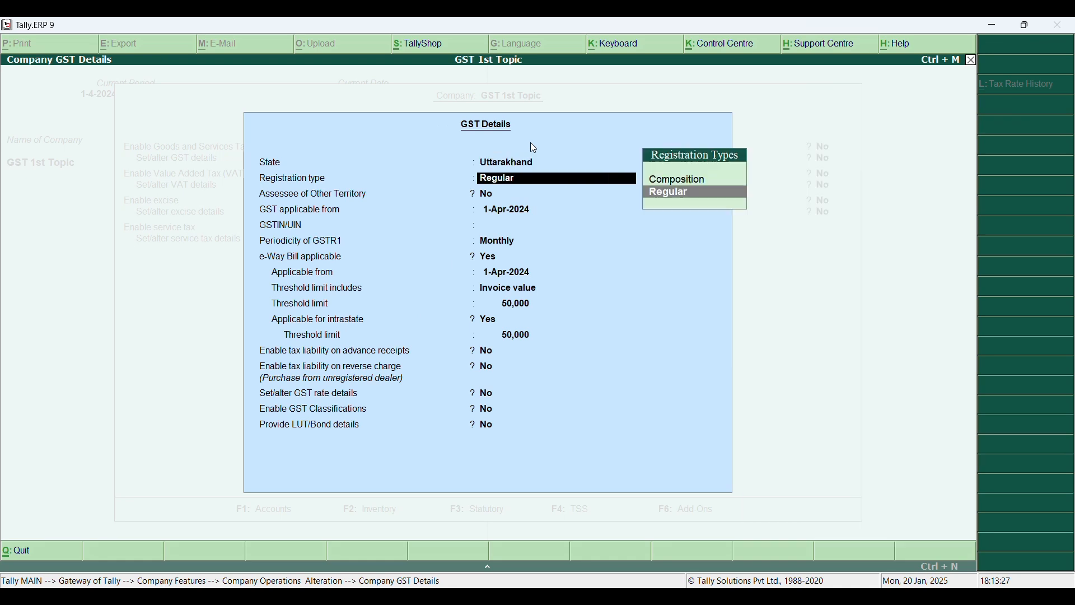
# - Keep Uttarakhand as the state, Regular registration and 1-Apr-2024 applicability, and enter 05 as the GSTIN/UIN
pyautogui.press('BackSpace')
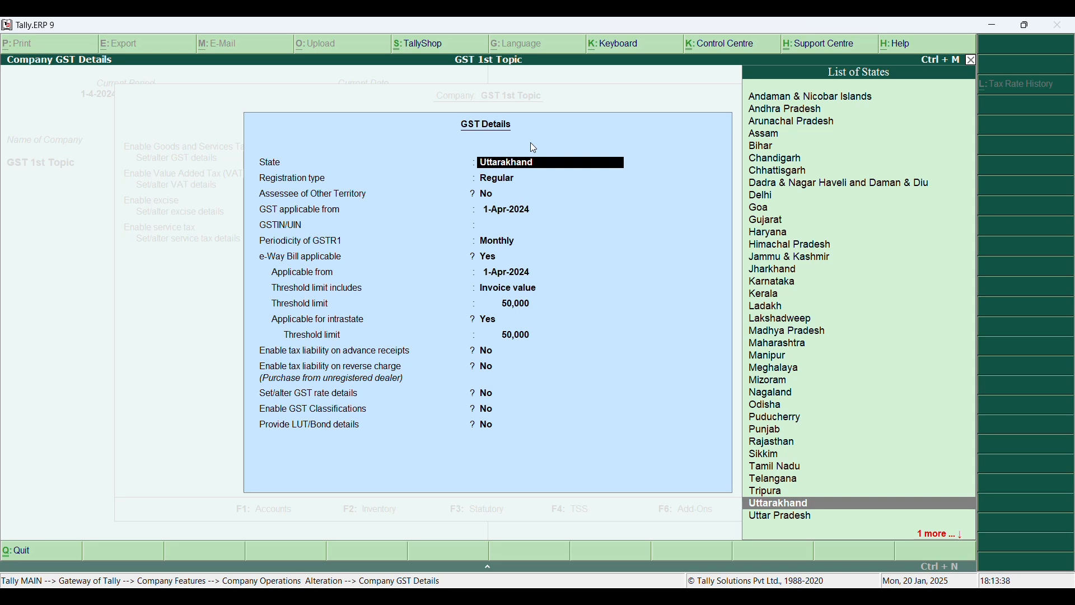
pyautogui.press('Return')
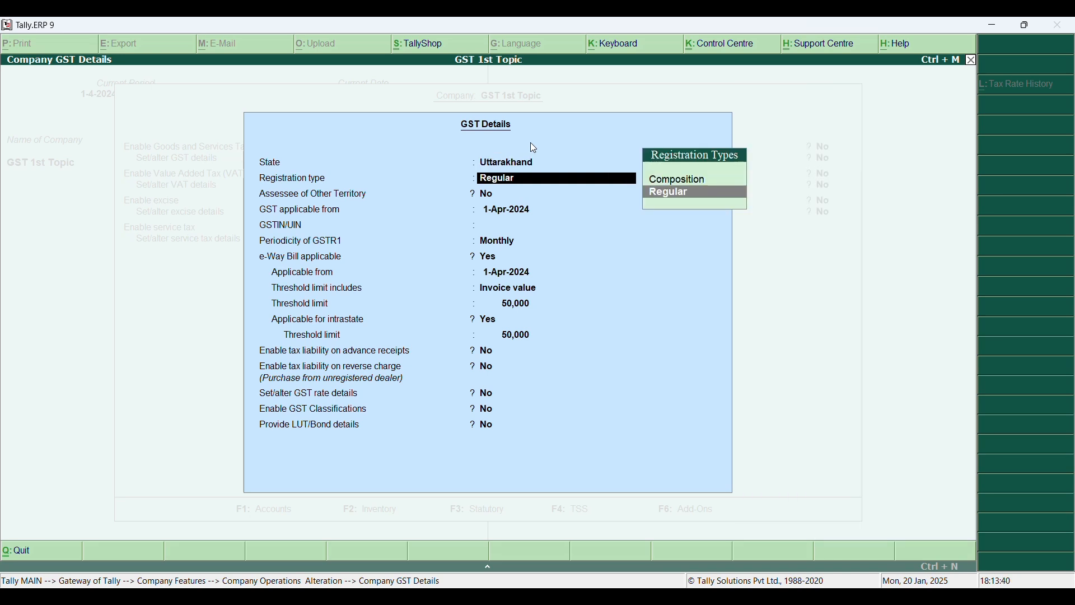
pyautogui.press('Return')
pyautogui.press('Return')
pyautogui.press('Return')
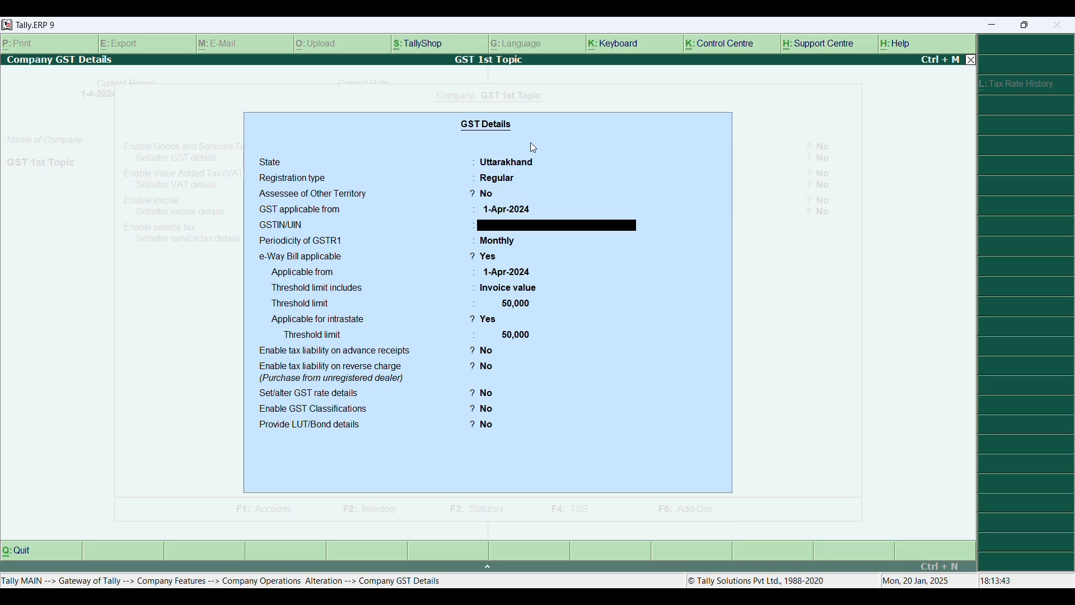
pyautogui.write('05')
pyautogui.press('Return')
pyautogui.press('Return')
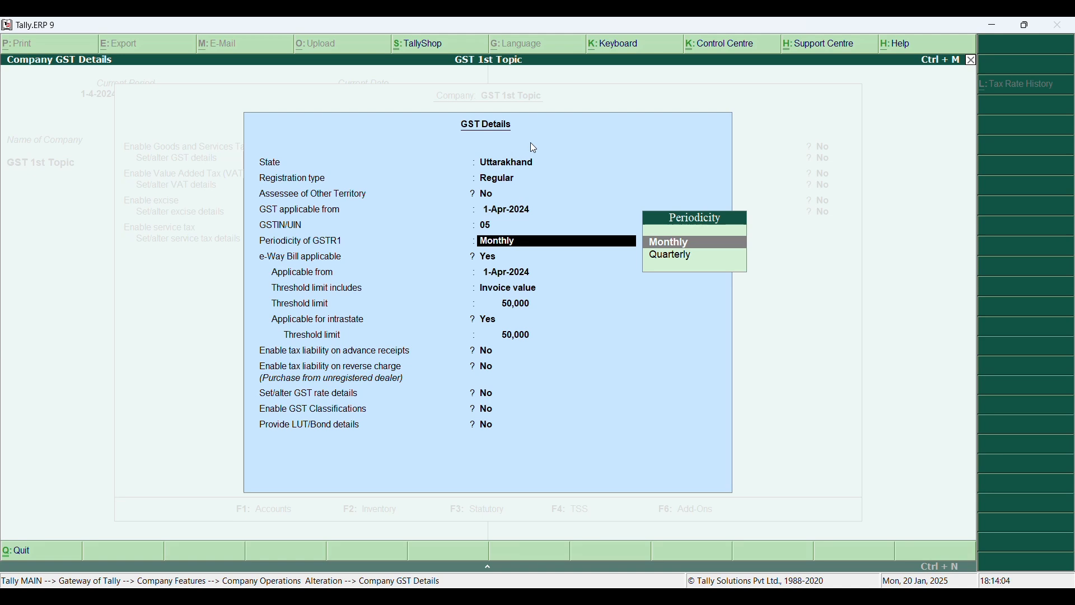
# - Accept Monthly as the GSTR1 periodicity and keep the default e-Way Bill, tax liability and remaining GST options
pyautogui.press('Return')
pyautogui.press('Return')
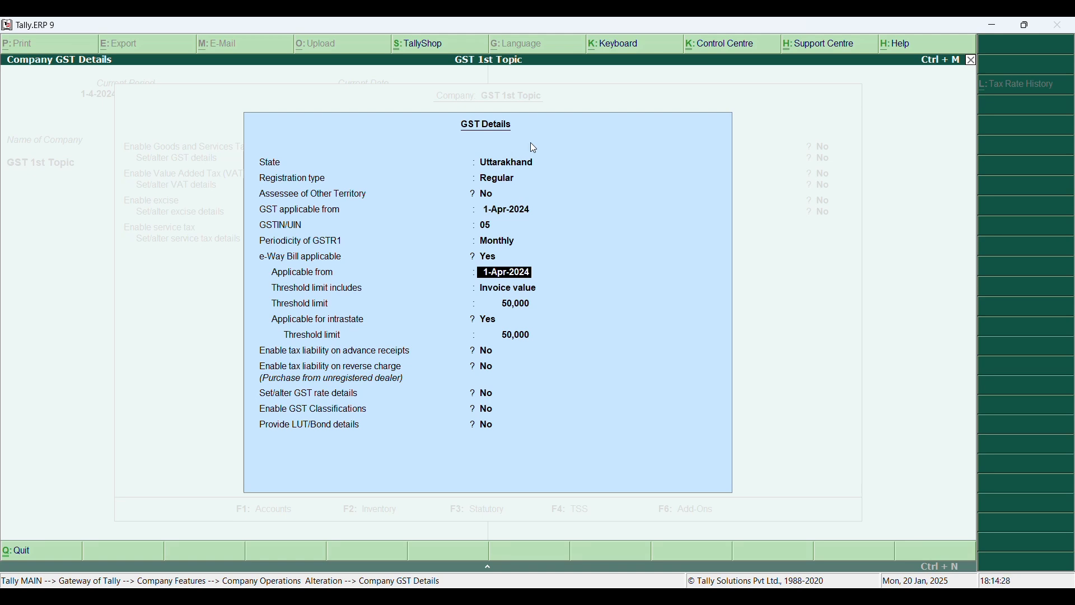
pyautogui.press('Return')
pyautogui.press('Return')
pyautogui.press('Return')
pyautogui.press('Return')
pyautogui.press('Return')
pyautogui.press('Return')
pyautogui.press('Up')
pyautogui.press('Up')
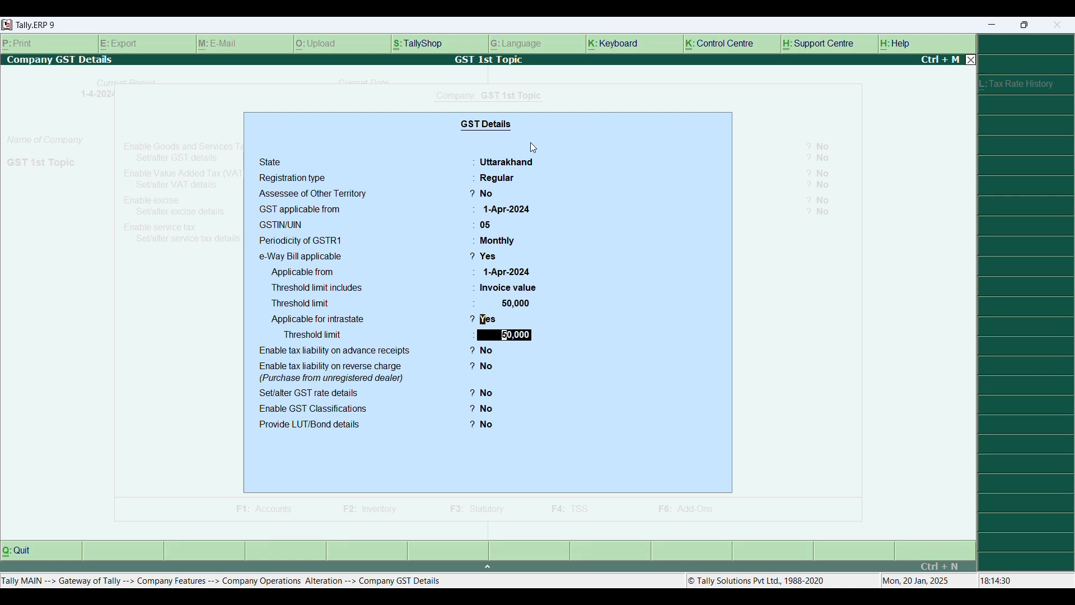
pyautogui.press('Up')
pyautogui.press('Return')
pyautogui.press('Return')
pyautogui.press('Return')
pyautogui.press('Return')
pyautogui.press('Return')
pyautogui.press('Return')
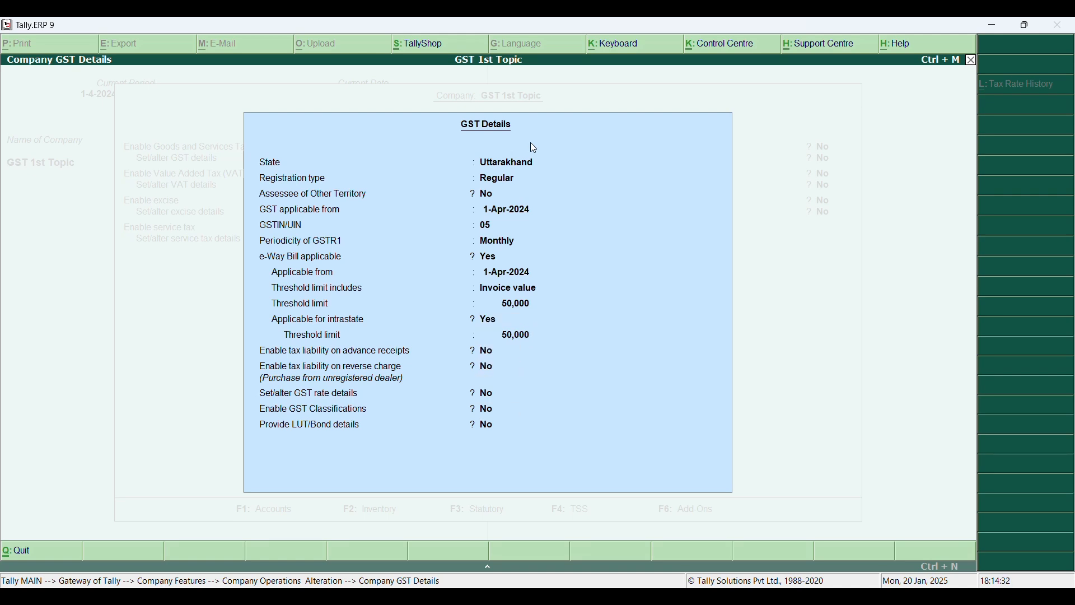
# - Save the GST details and the statutory features, and return to the Gateway of Tally
pyautogui.press('Return')
pyautogui.press('Return')
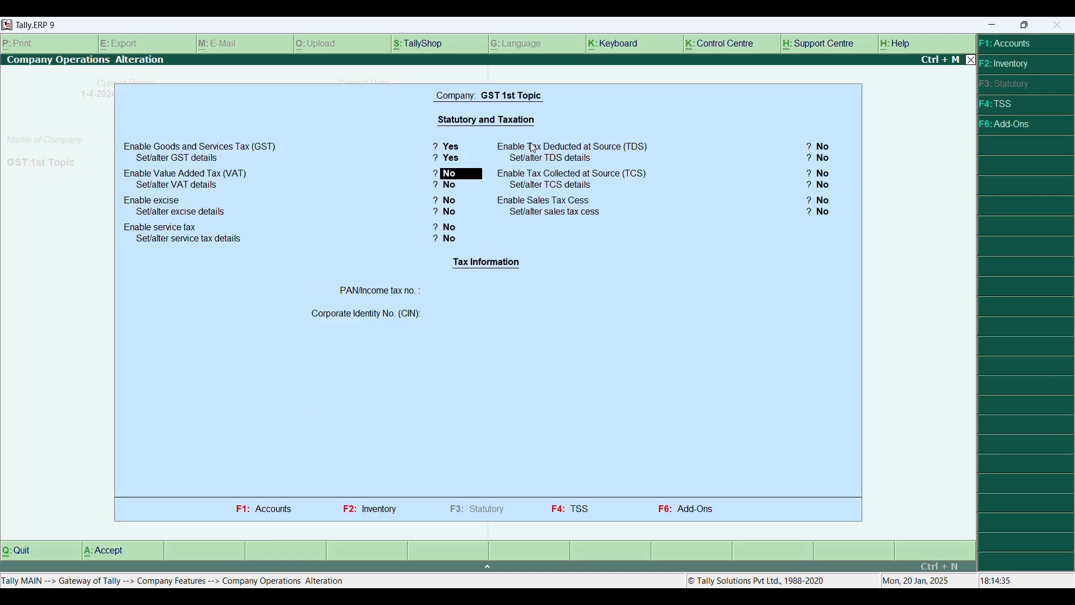
pyautogui.hotkey('ctrl', 'a')
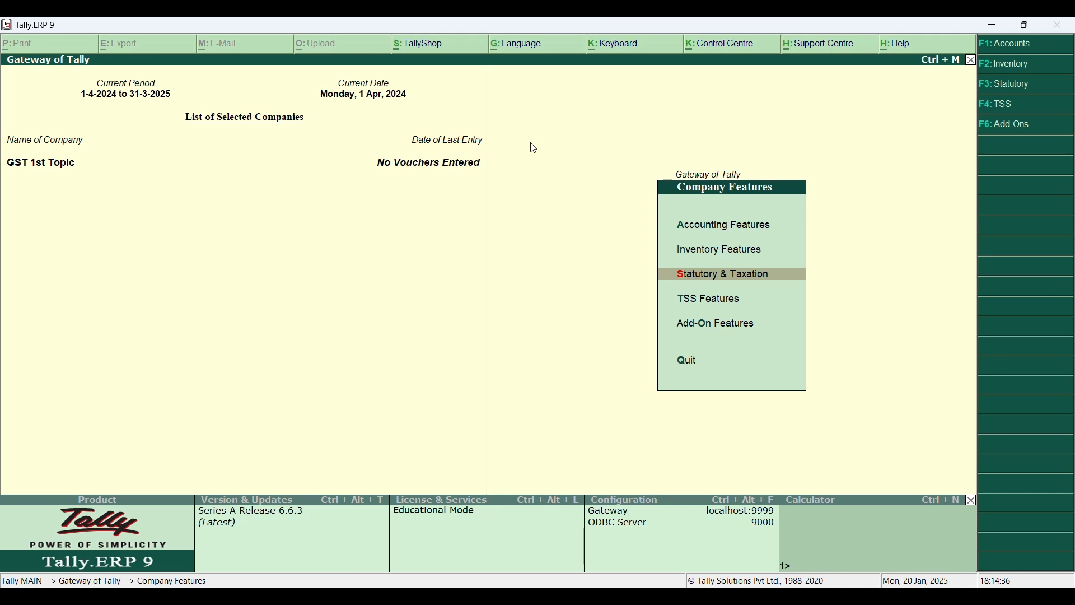
pyautogui.press('Escape')
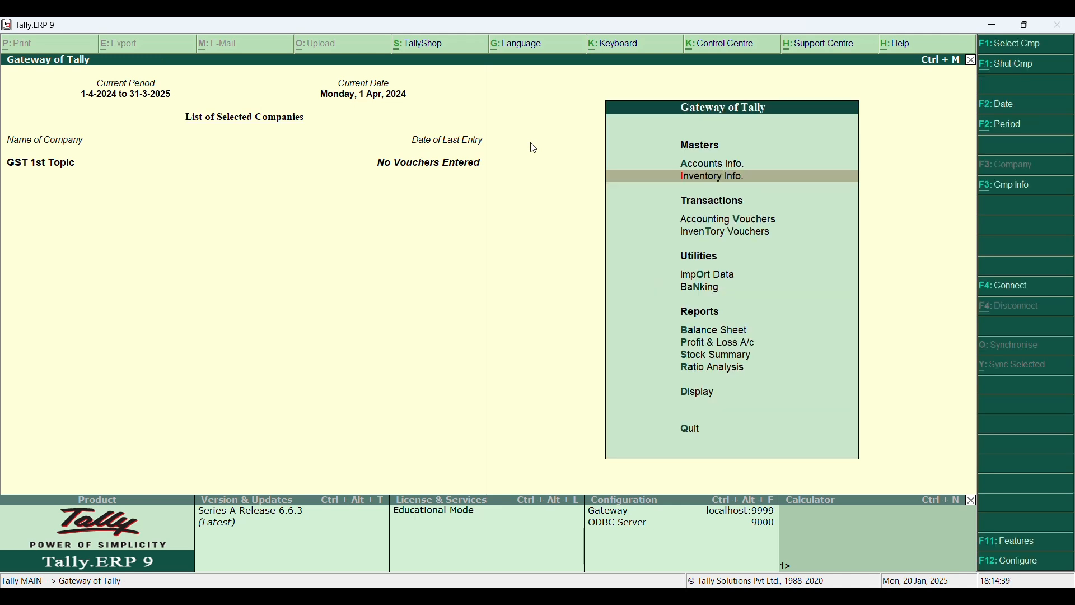
# - Review the company's inventory and accounting features, and leave them without changes
pyautogui.press('F11')
pyautogui.press('Return')
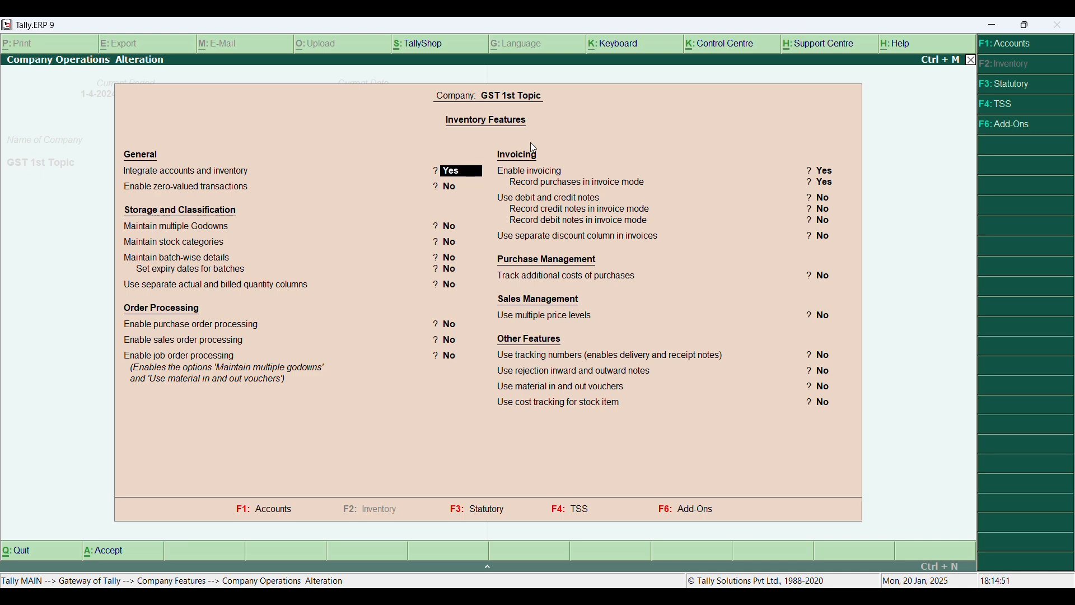
pyautogui.press('F1')
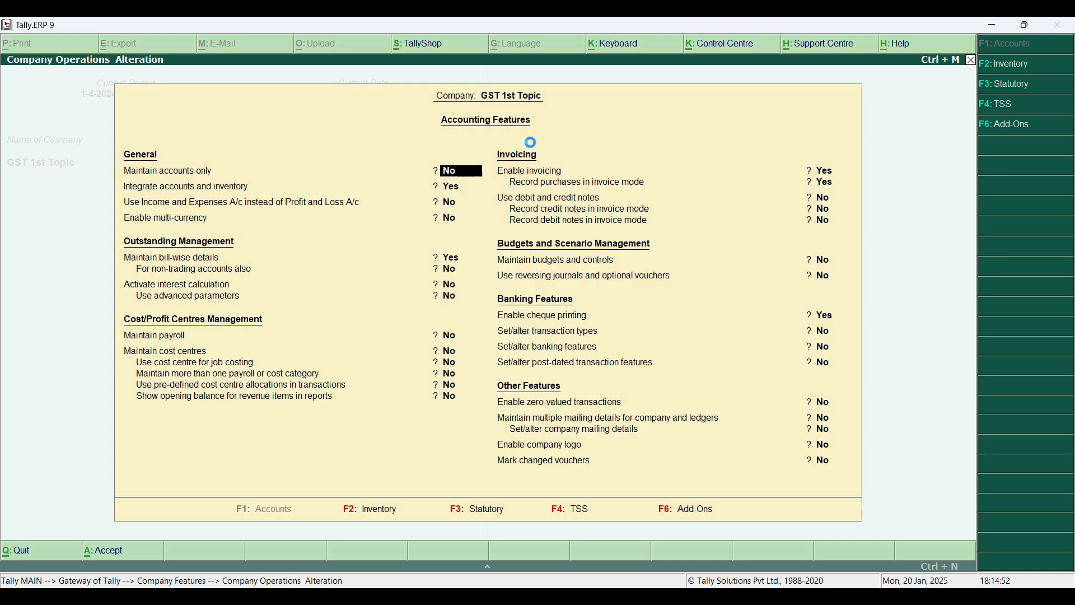
pyautogui.press('F2')
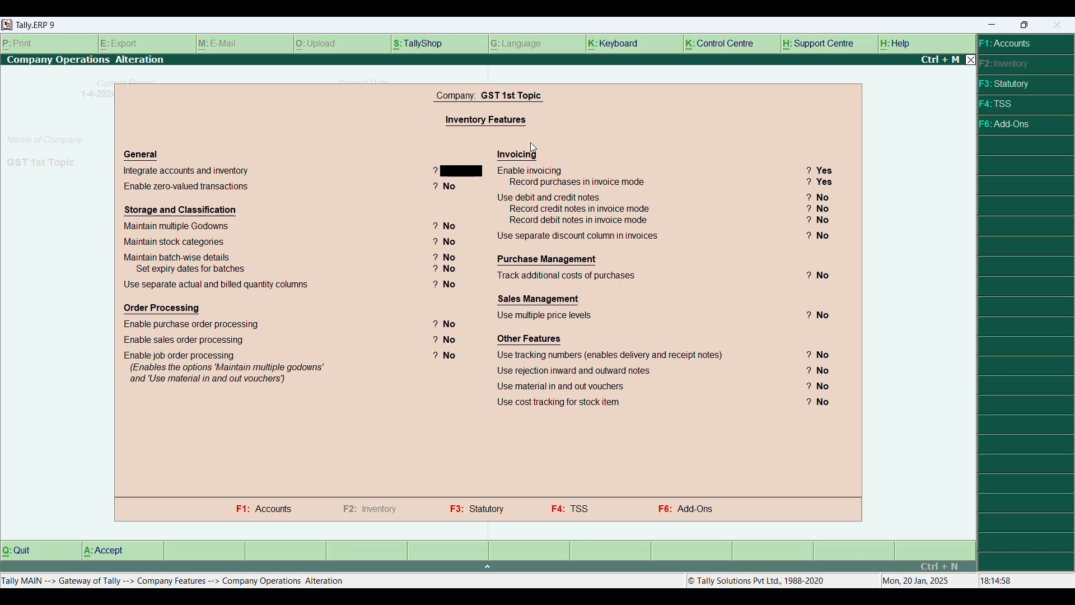
pyautogui.press('Escape')
pyautogui.press('y')
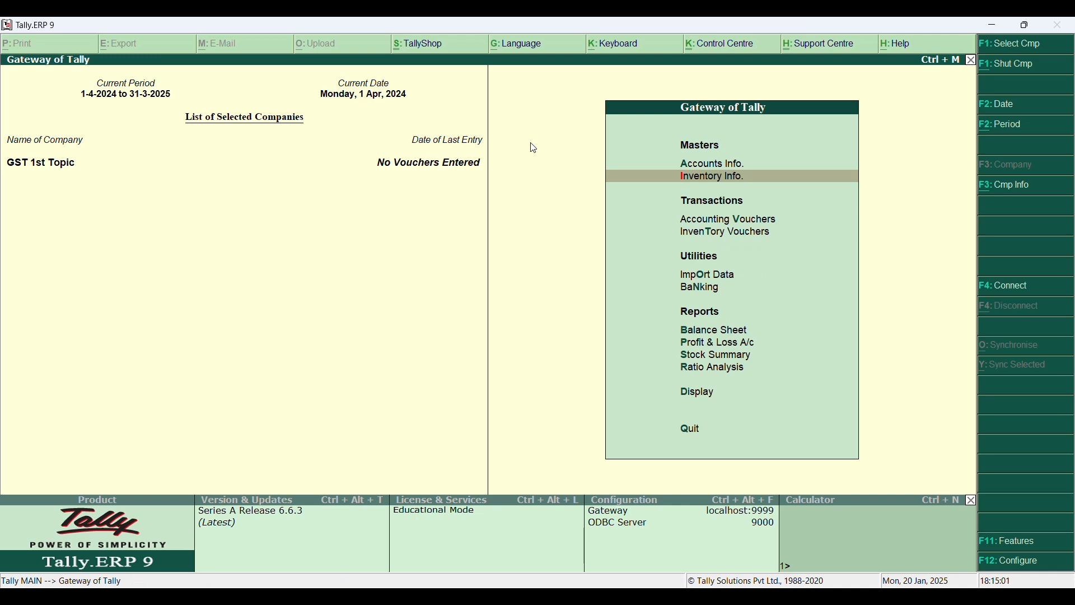
# - Start a new single ledger named Input Sgst under the Duties & Taxes group
pyautogui.press('Up')
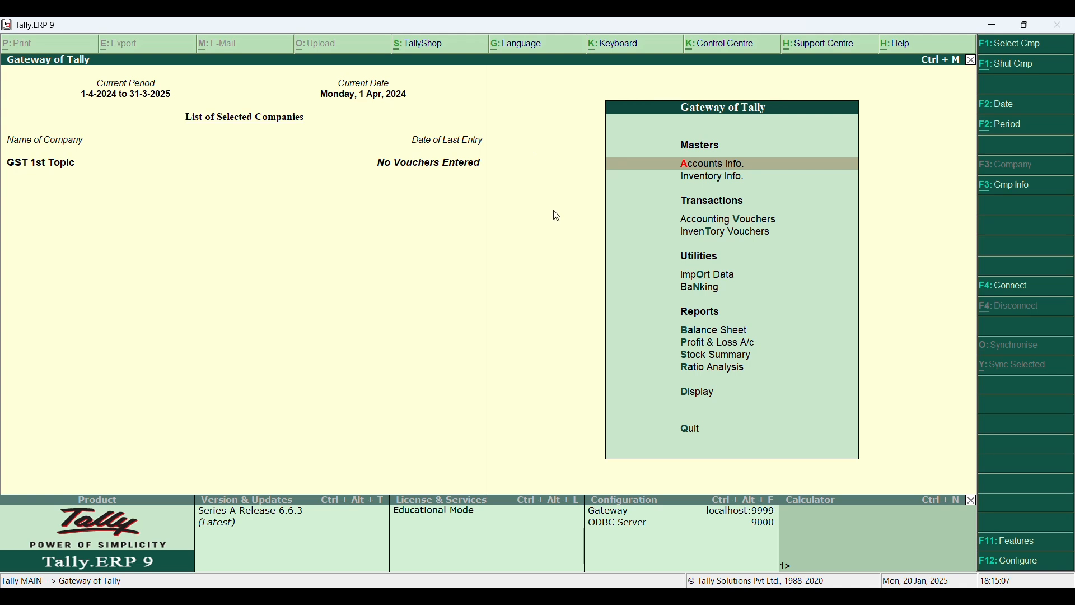
pyautogui.press('Return')
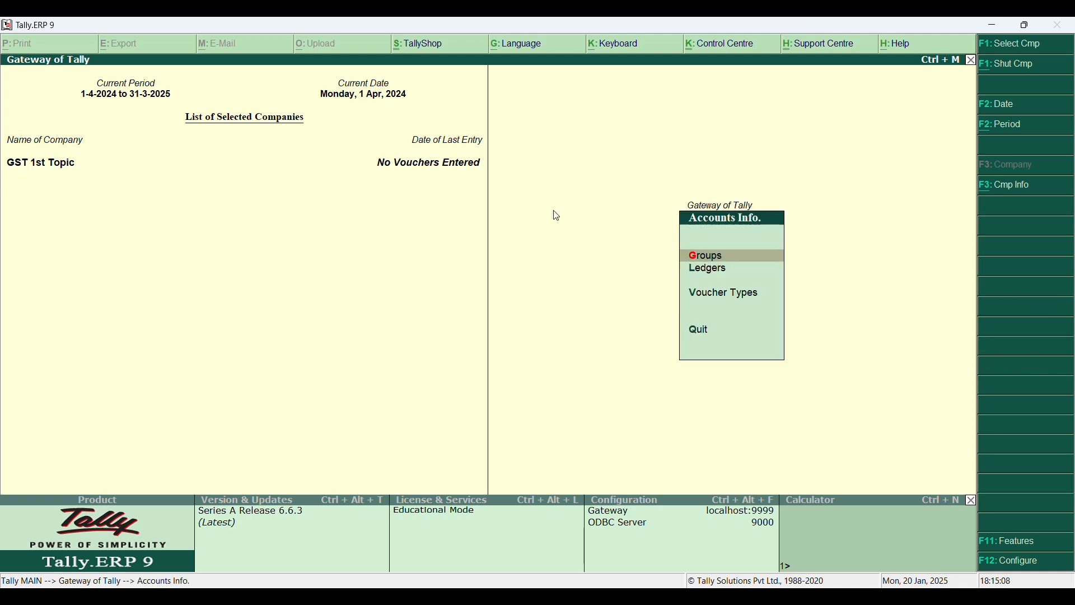
pyautogui.press('Down')
pyautogui.press('Return')
pyautogui.press('Return')
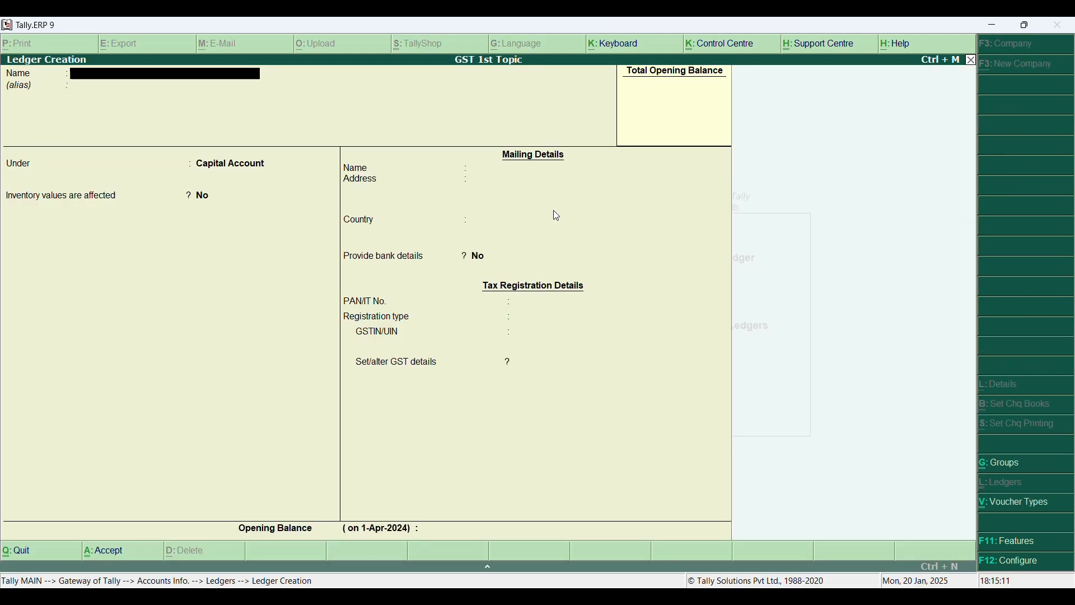
pyautogui.write('Input Sgst')
pyautogui.press('Return')
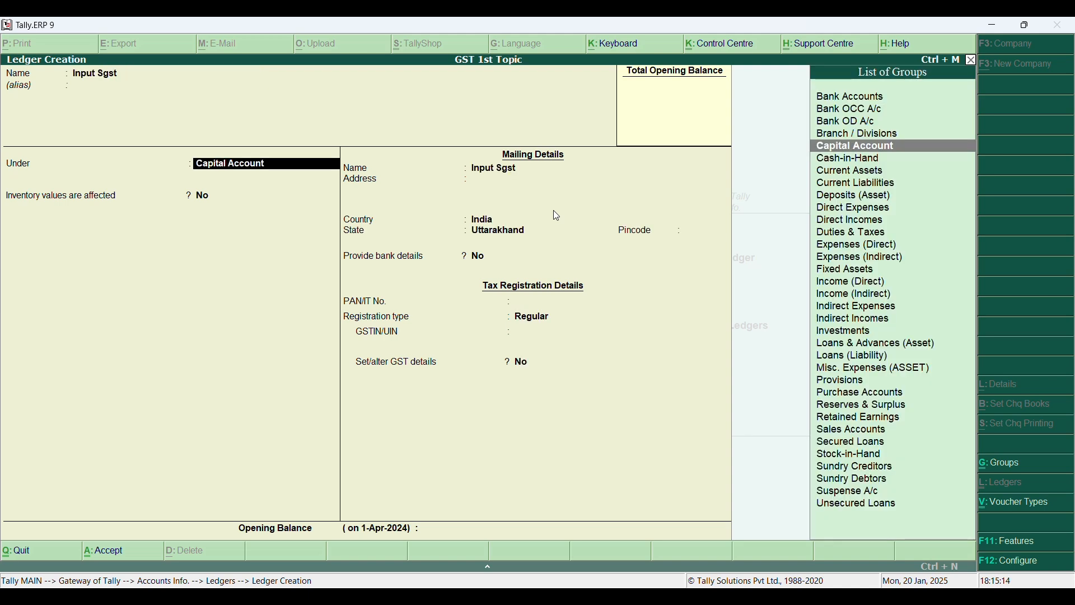
pyautogui.write('D')
pyautogui.press('Return')
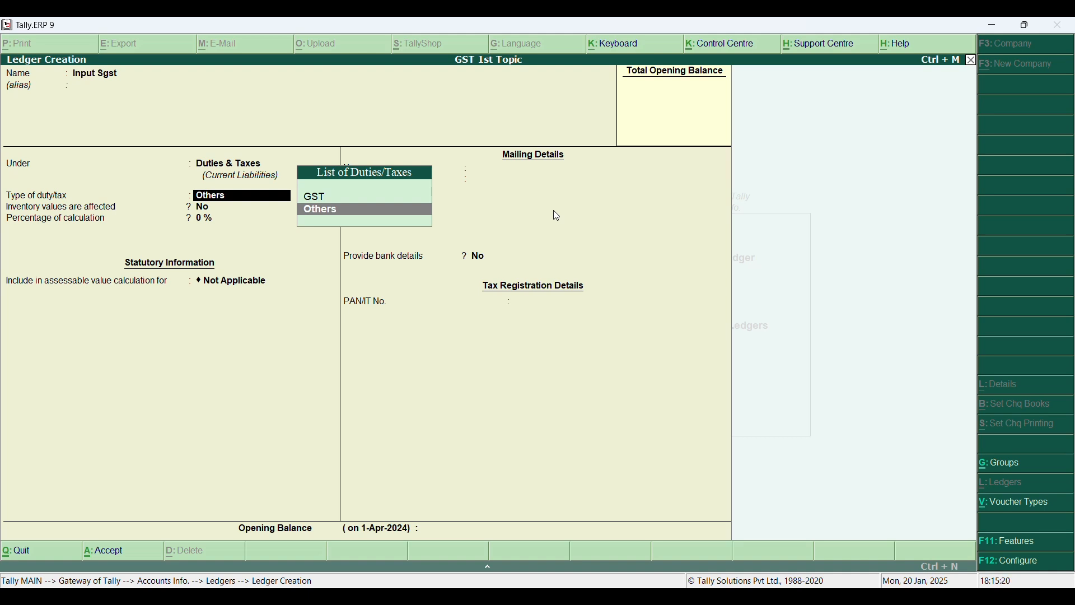
# - Set the Input Sgst ledger's duty type to GST and tax type to State Tax, and save it
pyautogui.press('Up')
pyautogui.press('Return')
pyautogui.press('Return')
pyautogui.press('Return')
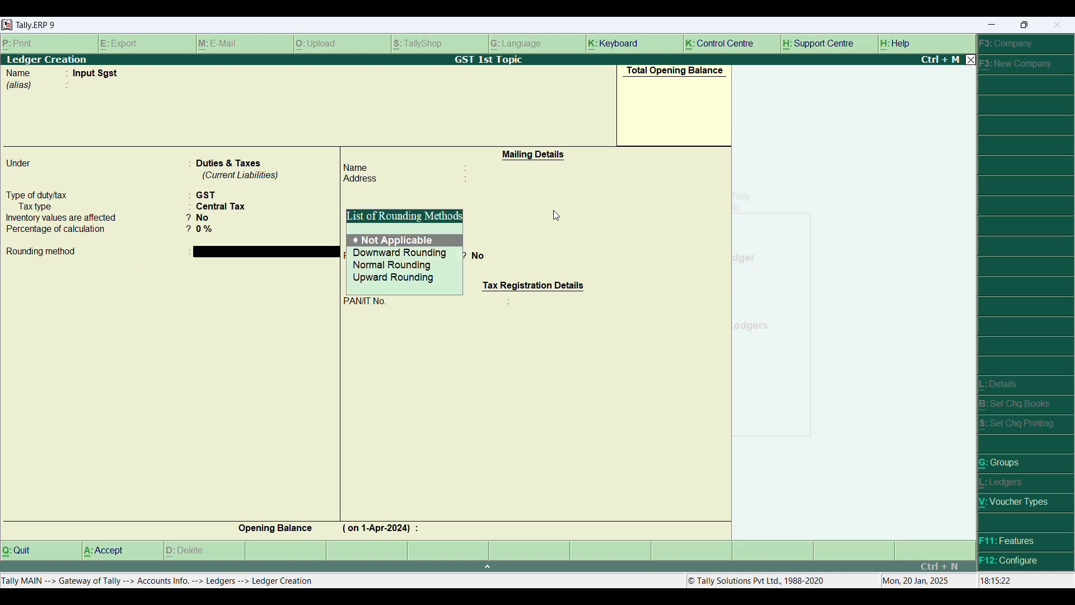
pyautogui.press('BackSpace')
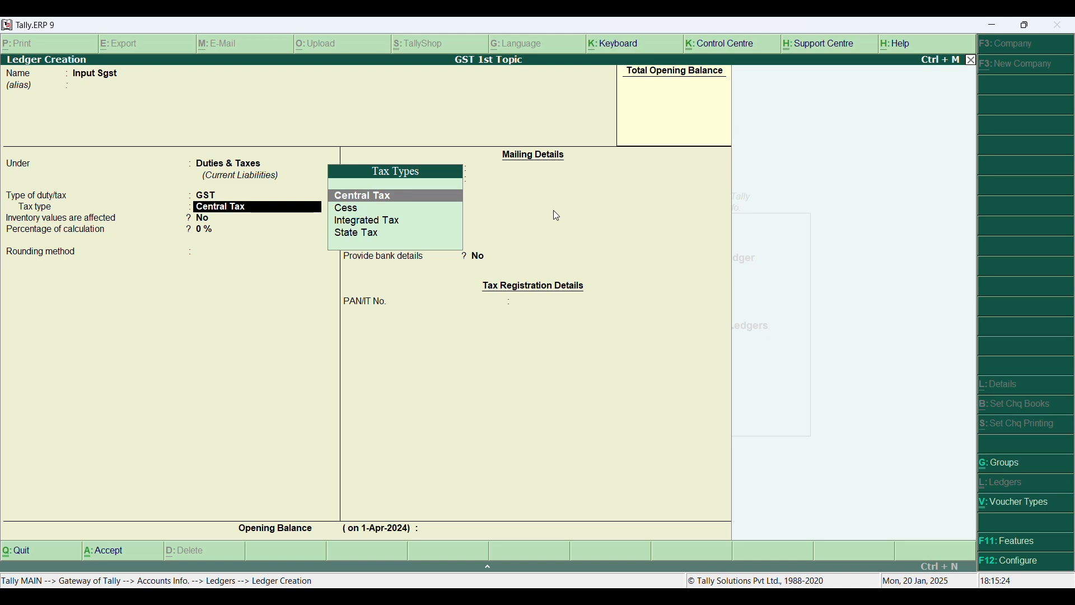
pyautogui.write('s')
pyautogui.press('Return')
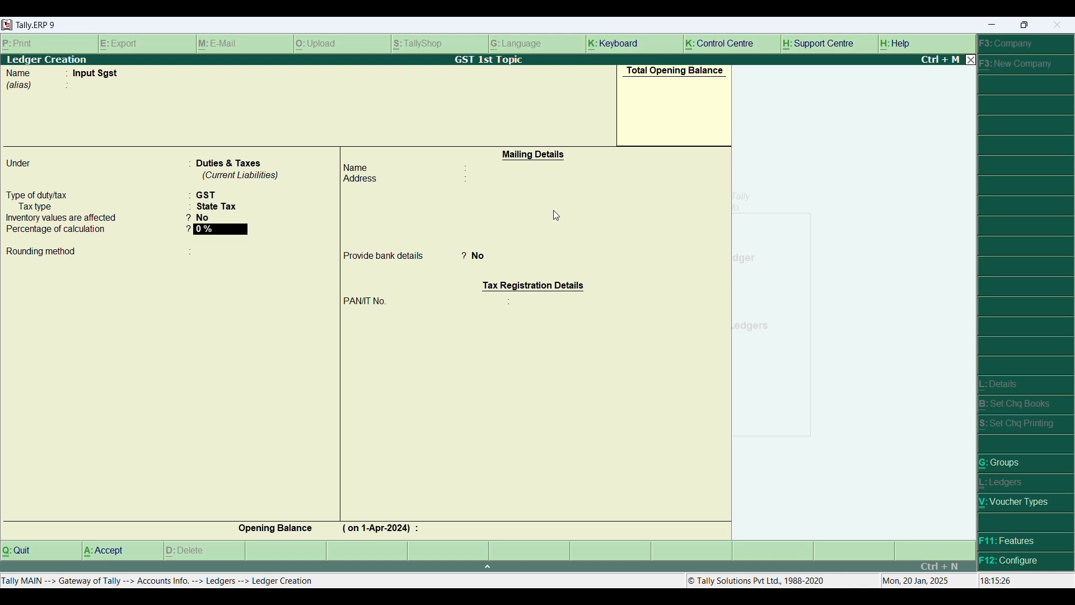
pyautogui.press('Return')
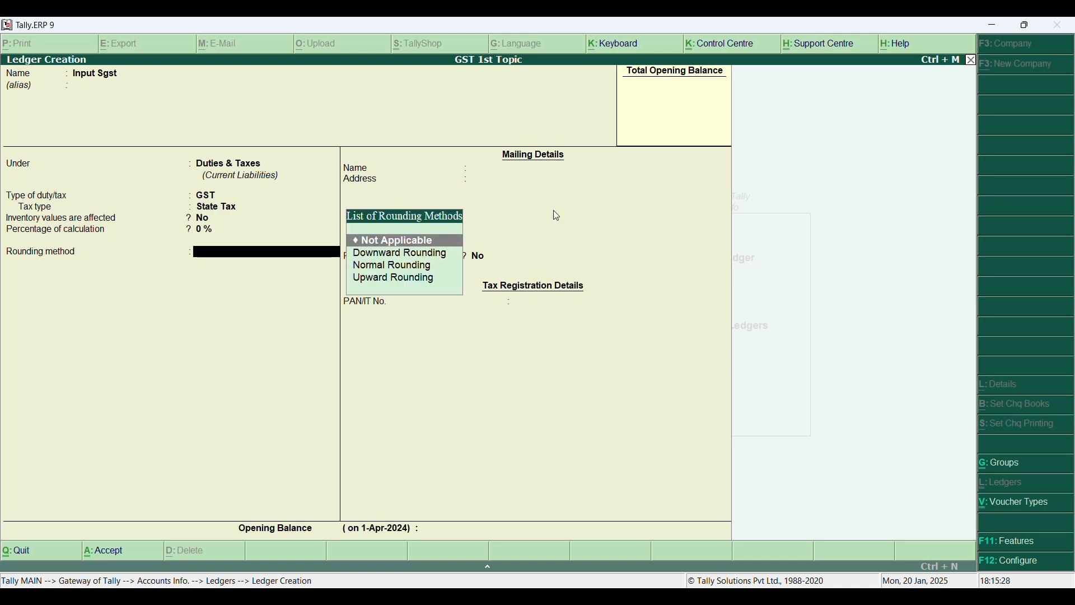
pyautogui.hotkey('ctrl', 'a')
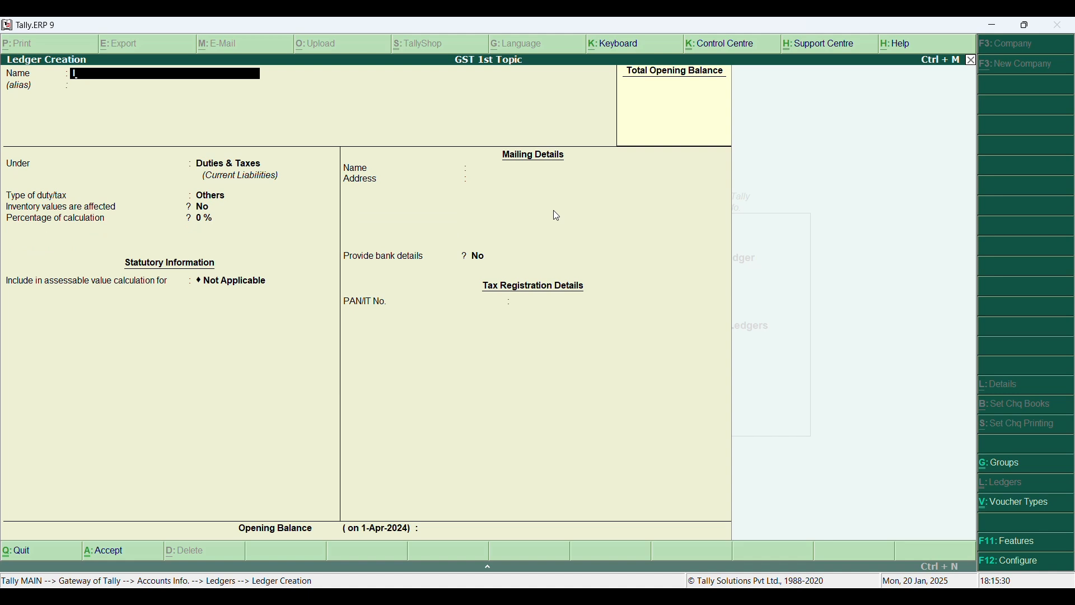
# - Create the ledger Input Cgst under Duties & Taxes with duty type GST and tax type Central Tax
pyautogui.write('Input Cgst')
pyautogui.press('Return')
pyautogui.press('Return')
pyautogui.press('Return')
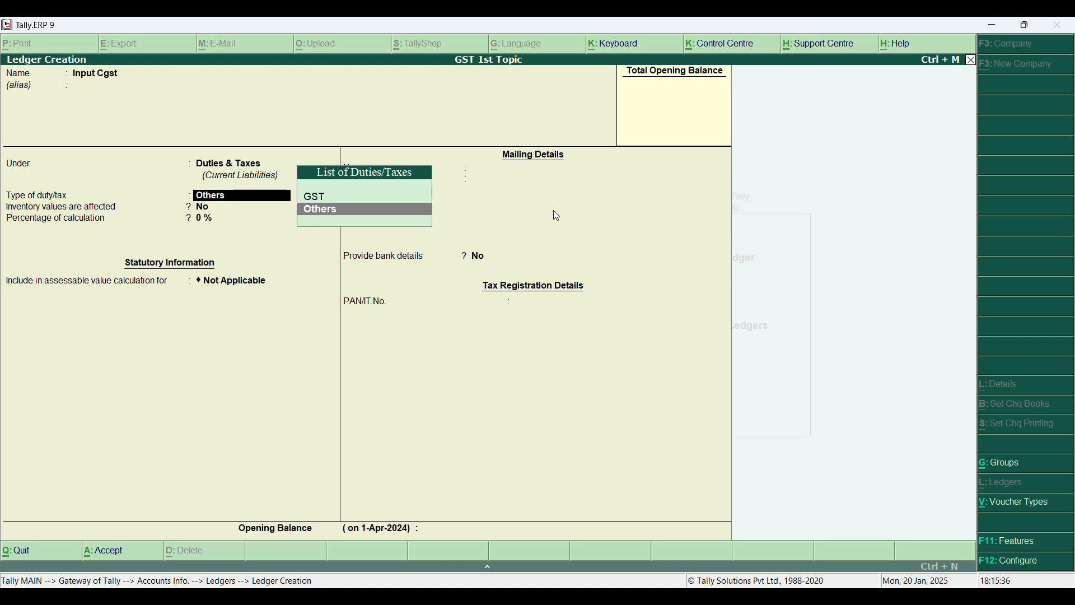
pyautogui.press('Up')
pyautogui.press('Return')
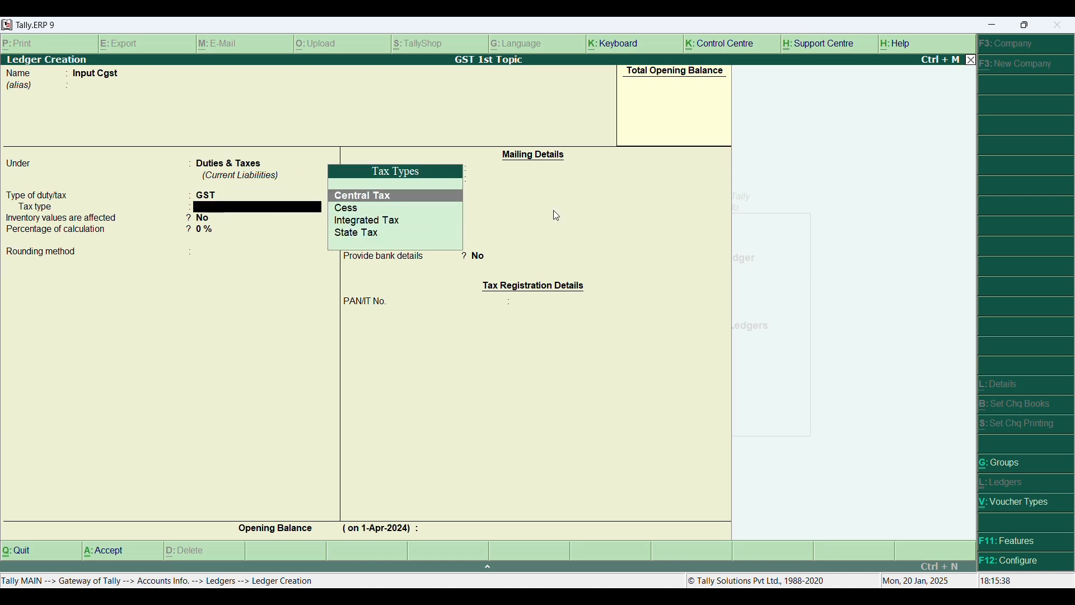
pyautogui.press('Return')
pyautogui.hotkey('ctrl', 'a')
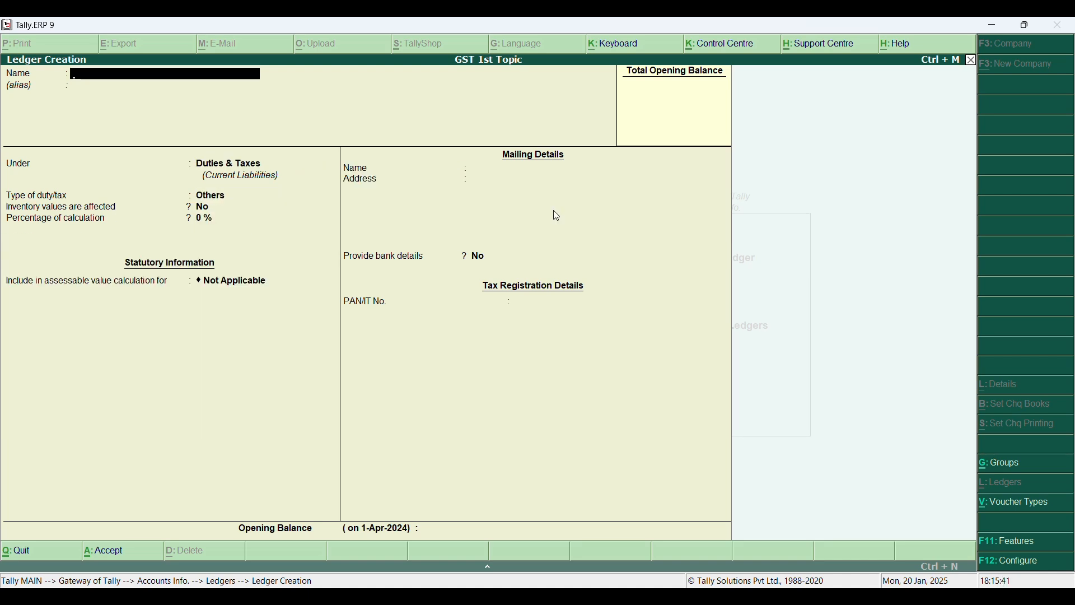
# - Create the ledger Input Igst under Duties & Taxes with duty type GST and tax type Integrated Tax
pyautogui.write('Input Igst')
pyautogui.press('Return')
pyautogui.press('Return')
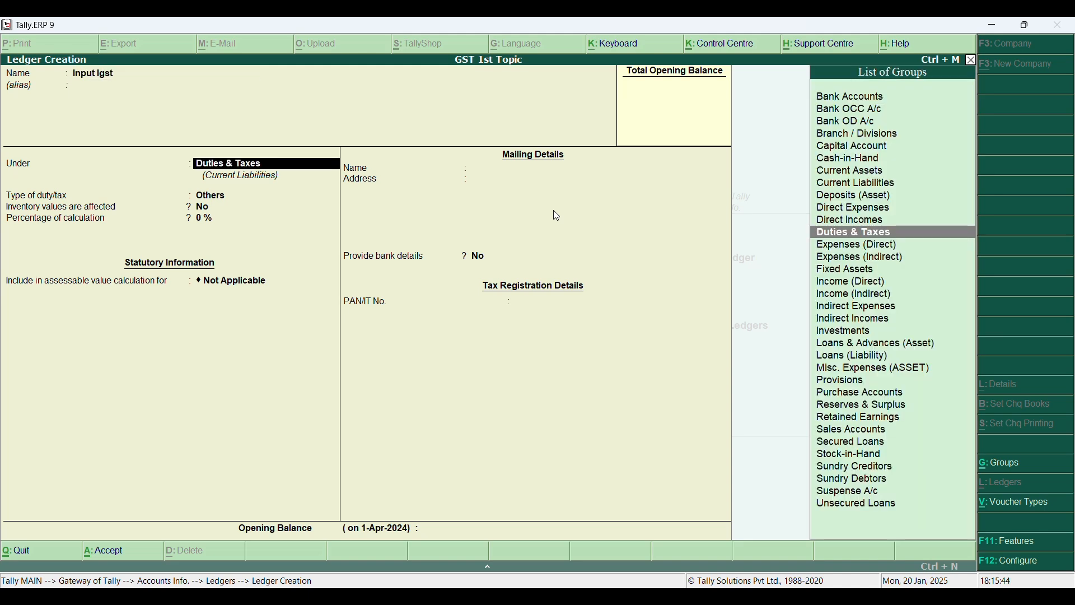
pyautogui.write('D')
pyautogui.press('Return')
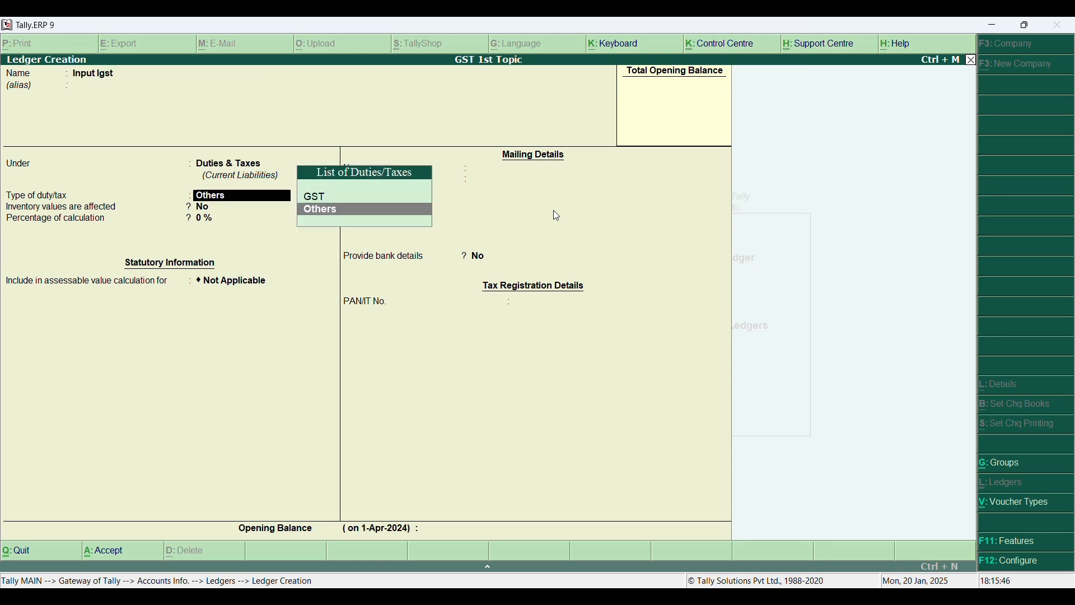
pyautogui.press('Up')
pyautogui.press('Return')
pyautogui.press('Down')
pyautogui.press('Down')
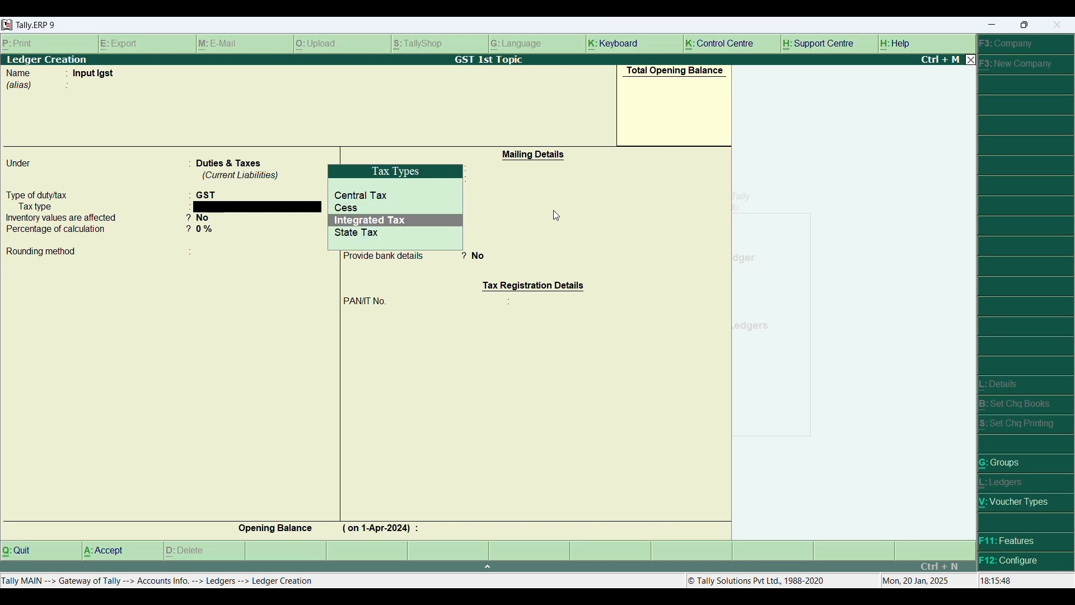
pyautogui.press('Return')
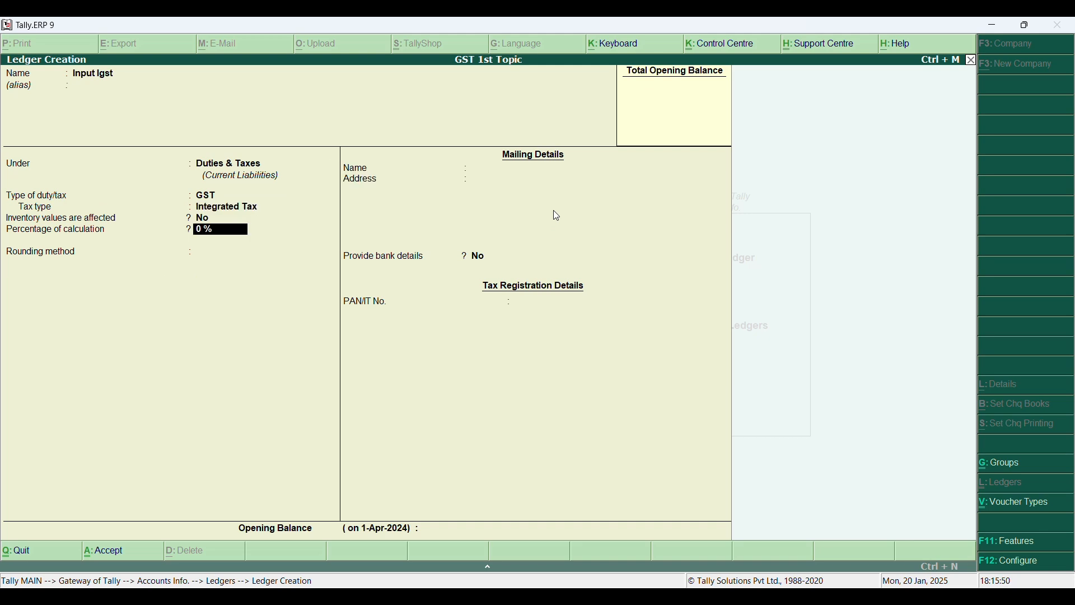
pyautogui.hotkey('ctrl', 'a')
# - Create the ledger Output Sgst under Duties & Taxes with duty type GST and tax type State Tax
pyautogui.write('O')
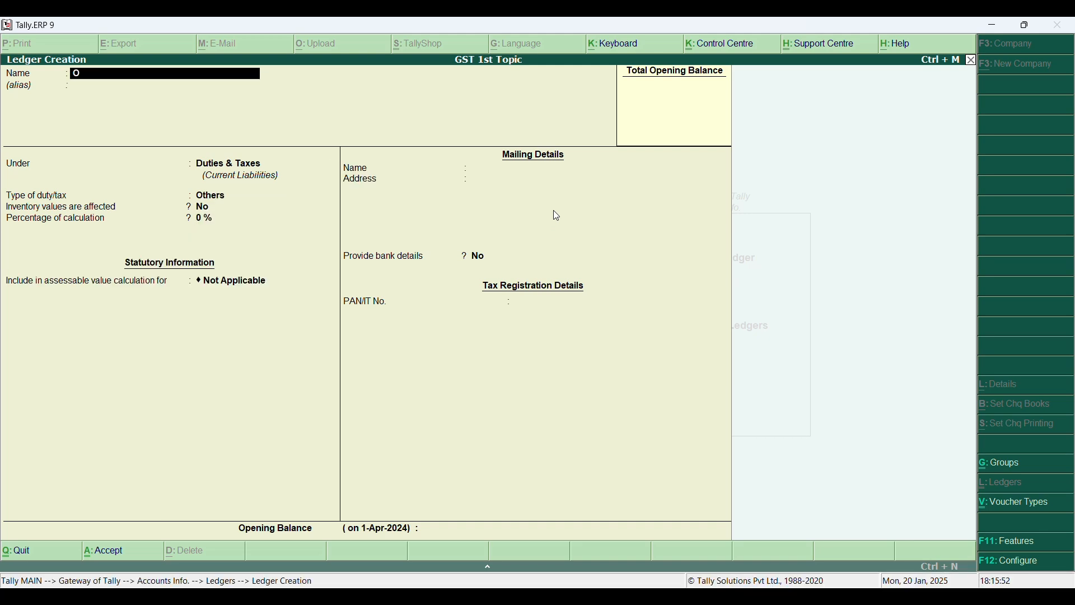
pyautogui.write('utput Sgst')
pyautogui.press('Return')
pyautogui.press('Return')
pyautogui.press('Return')
pyautogui.press('Return')
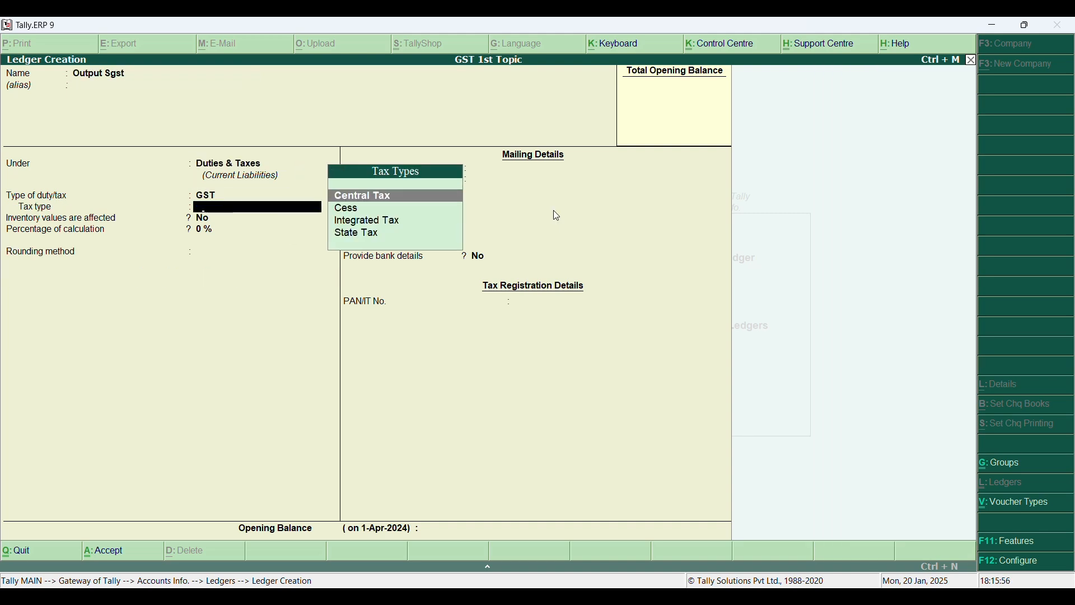
pyautogui.write('S')
pyautogui.press('Return')
pyautogui.press('Return')
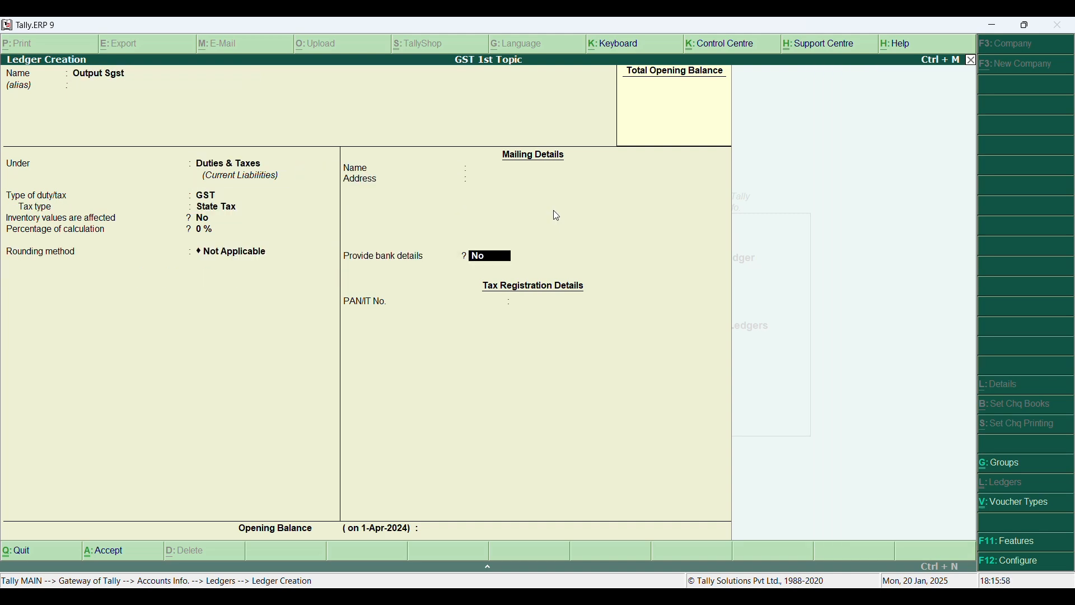
pyautogui.hotkey('ctrl', 'a')
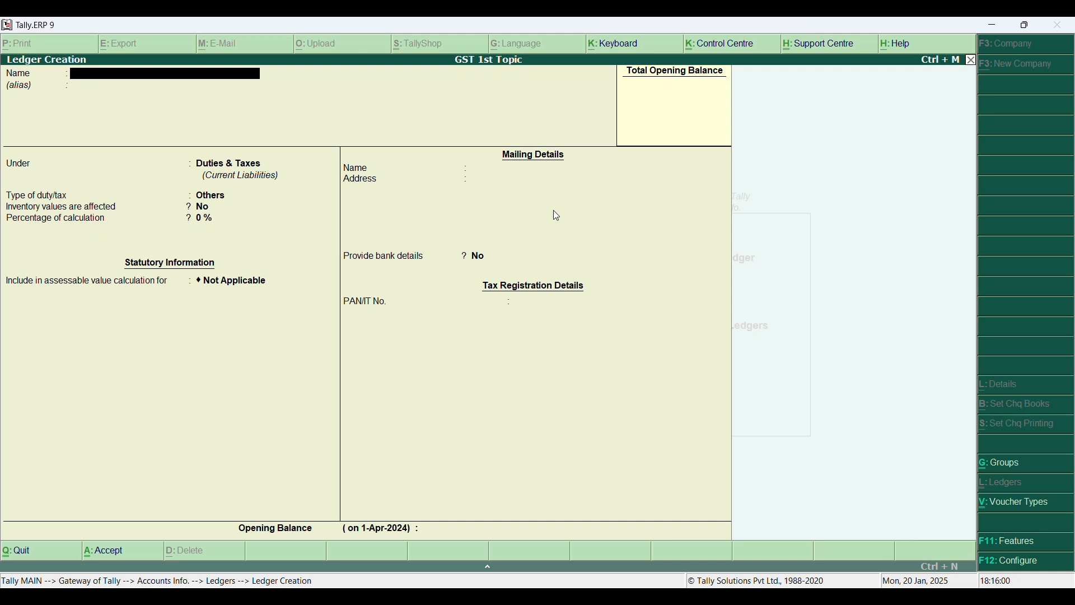
# - Start a new ledger named Output Cgst under the Duties & Taxes group
pyautogui.write('Output Cgst')
pyautogui.press('Return')
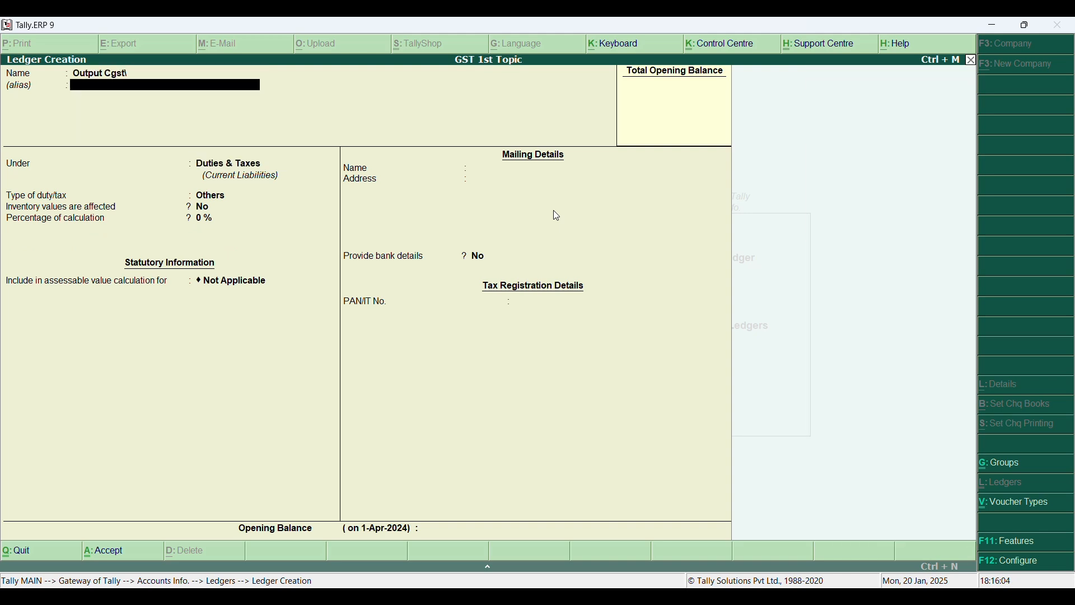
pyautogui.press('BackSpace')
pyautogui.press('End')
pyautogui.press('BackSpace')
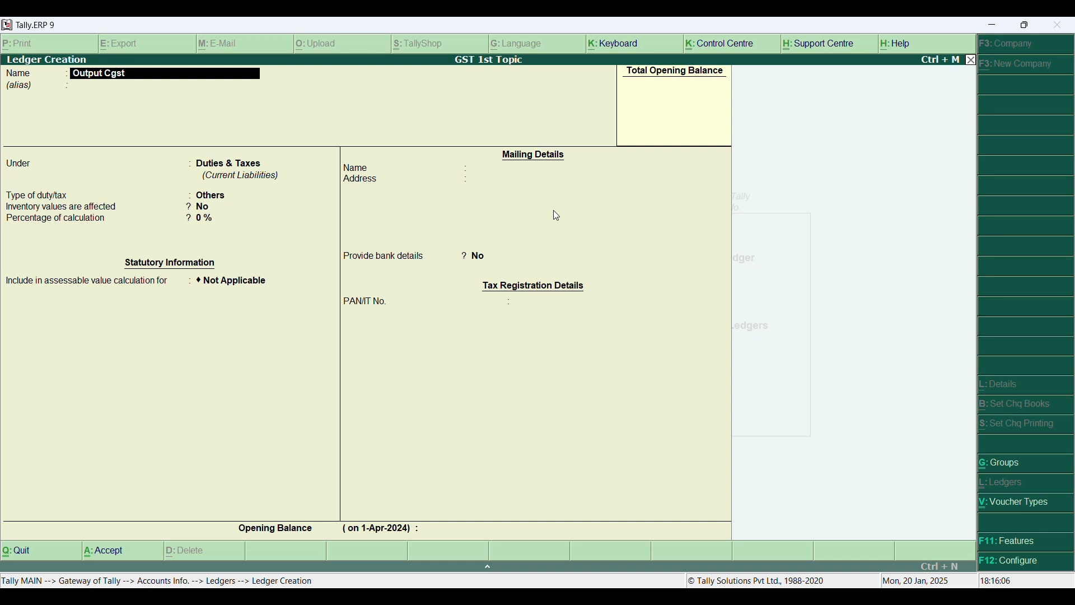
pyautogui.press('Return')
pyautogui.press('Return')
pyautogui.press('Return')
# - Set the Output Cgst ledger's duty type to GST and tax type to Central Tax, and save it
pyautogui.press('Up')
pyautogui.press('Return')
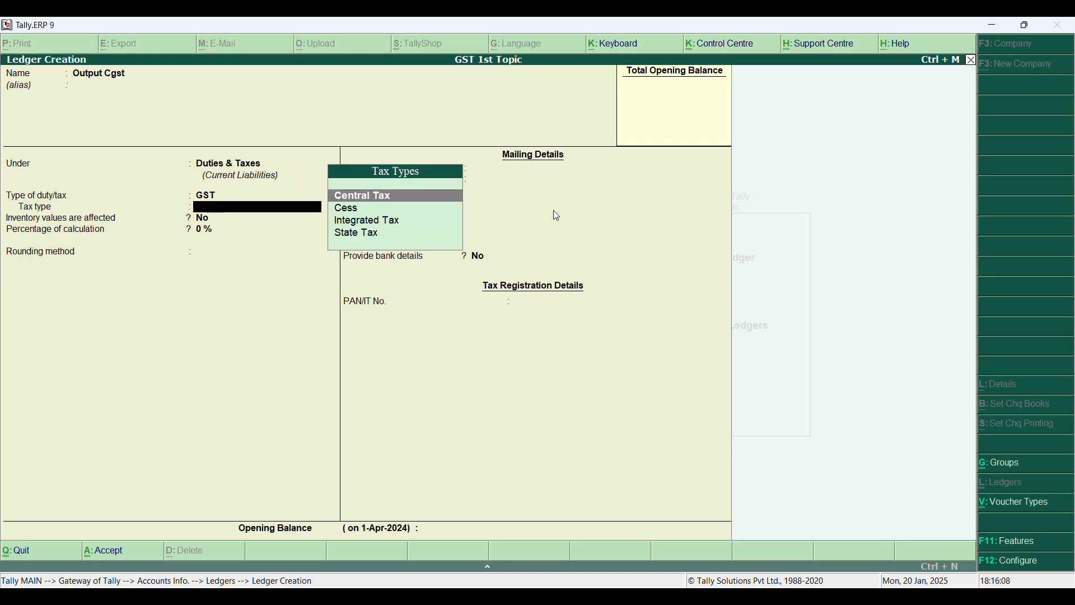
pyautogui.press('Up')
pyautogui.press('Return')
pyautogui.press('BackSpace')
pyautogui.press('Up')
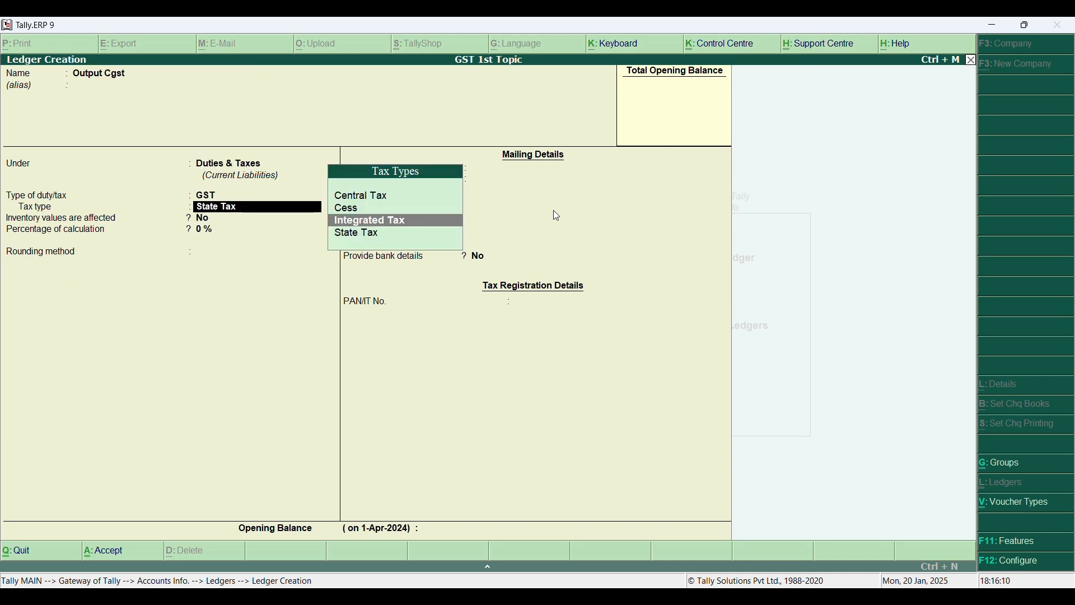
pyautogui.press('Up')
pyautogui.press('Up')
pyautogui.press('Return')
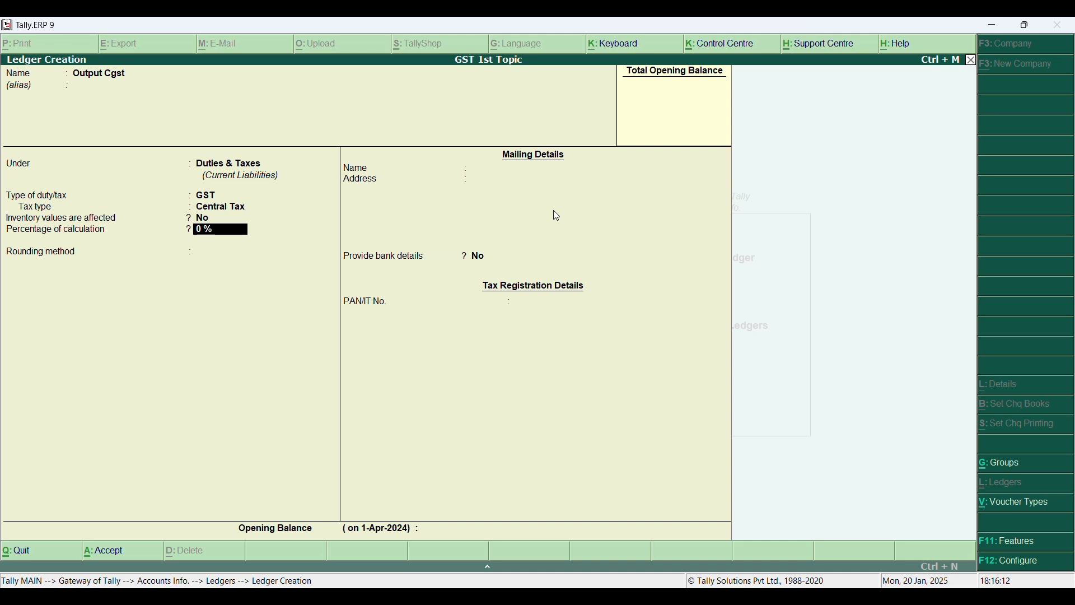
pyautogui.hotkey('ctrl', 'a')
# - Start a new ledger named Output Igst under the Duties & Taxes group
pyautogui.write('Outpu')
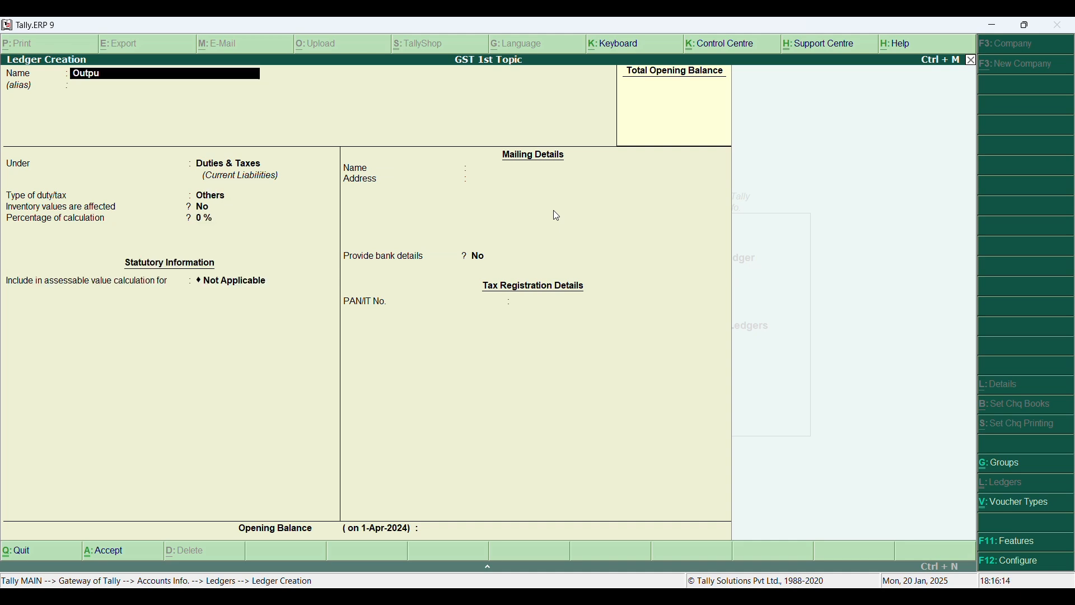
pyautogui.write('t Igst')
pyautogui.press('Return')
pyautogui.press('Return')
pyautogui.press('Return')
pyautogui.press('BackSpace')
pyautogui.press('BackSpace')
pyautogui.press('BackSpace')
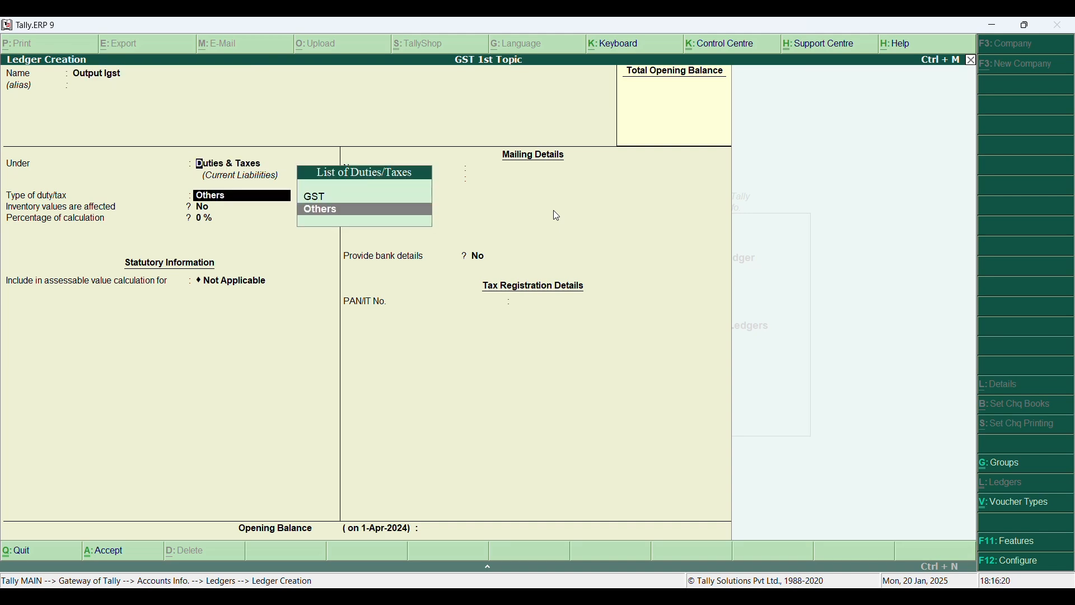
pyautogui.press('Return')
# - Set the Output Igst ledger's duty type to GST and tax type to Integrated Tax, and save it
pyautogui.press('Up')
pyautogui.press('Return')
pyautogui.press('Down')
pyautogui.press('Down')
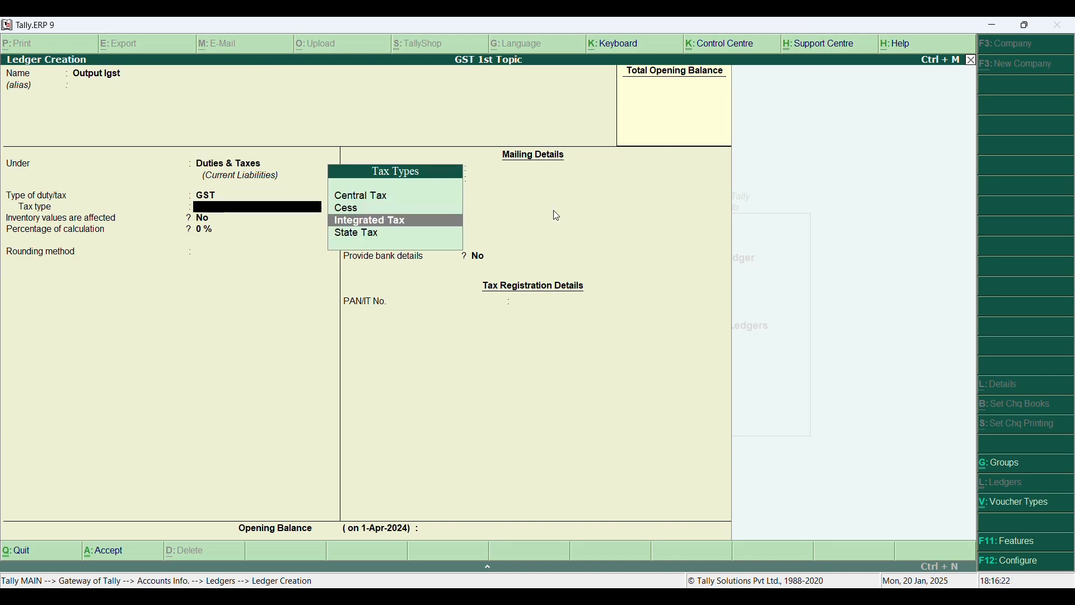
pyautogui.press('Return')
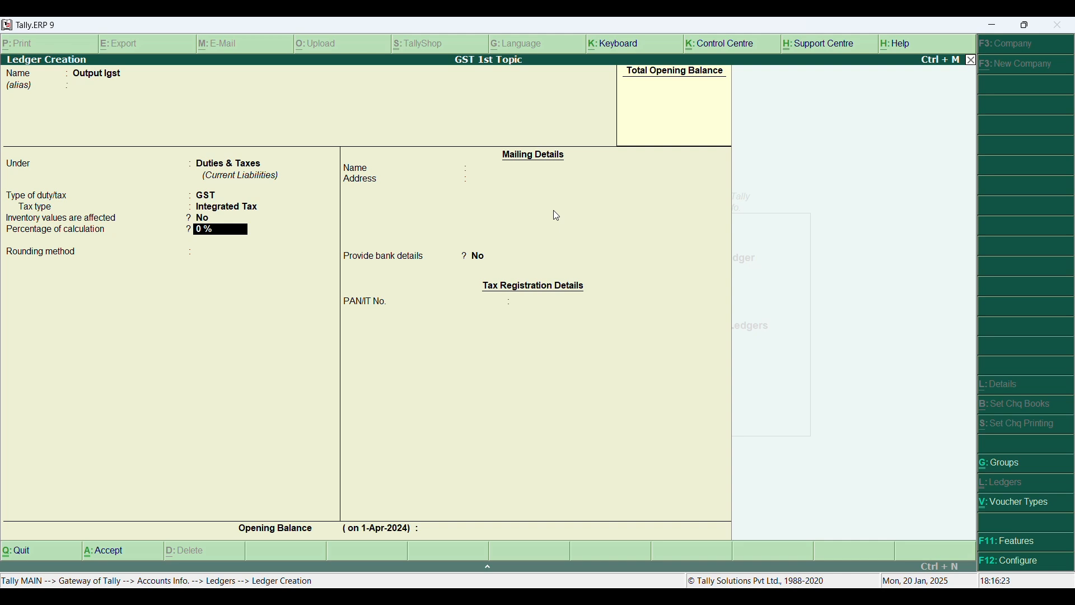
pyautogui.press('Return')
pyautogui.press('Return')
pyautogui.press('Return')
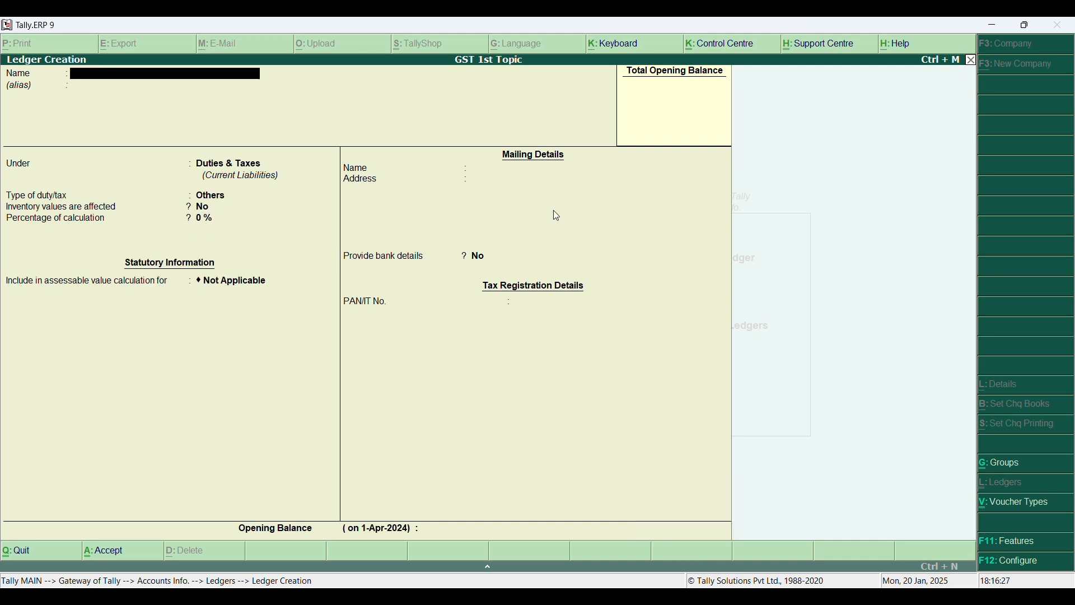
# - Create the ledger Sales under Sales Accounts with inventory values affected
pyautogui.write('Sales')
pyautogui.press('Return')
pyautogui.press('Return')
pyautogui.write('Sa')
pyautogui.press('Return')
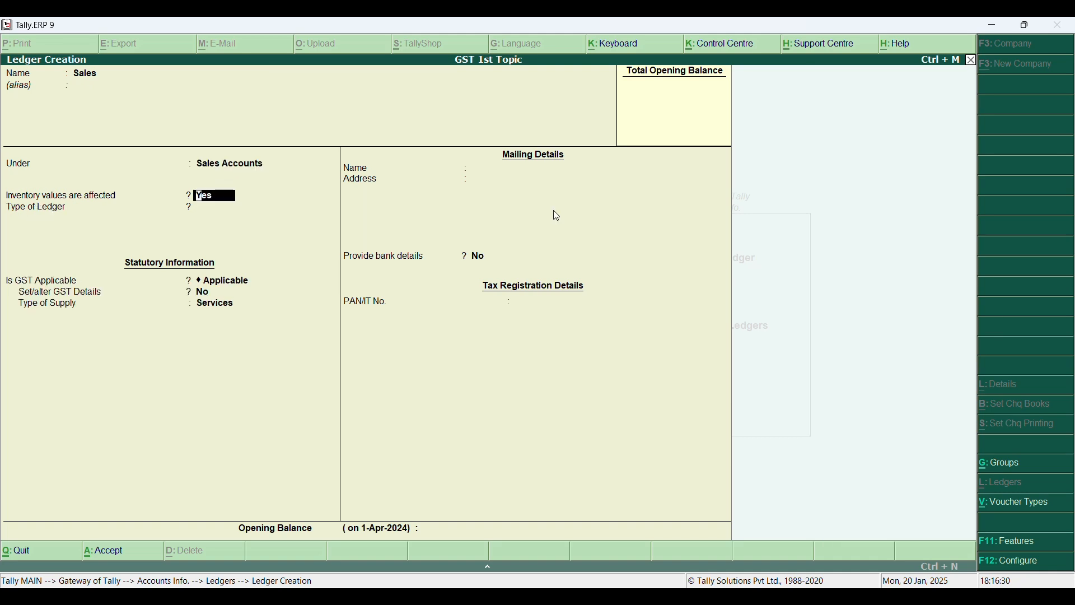
pyautogui.press('Return')
pyautogui.hotkey('ctrl', 'a')
# - Create the ledger Purchase under Purchase Accounts with inventory values affected
pyautogui.write('Pur')
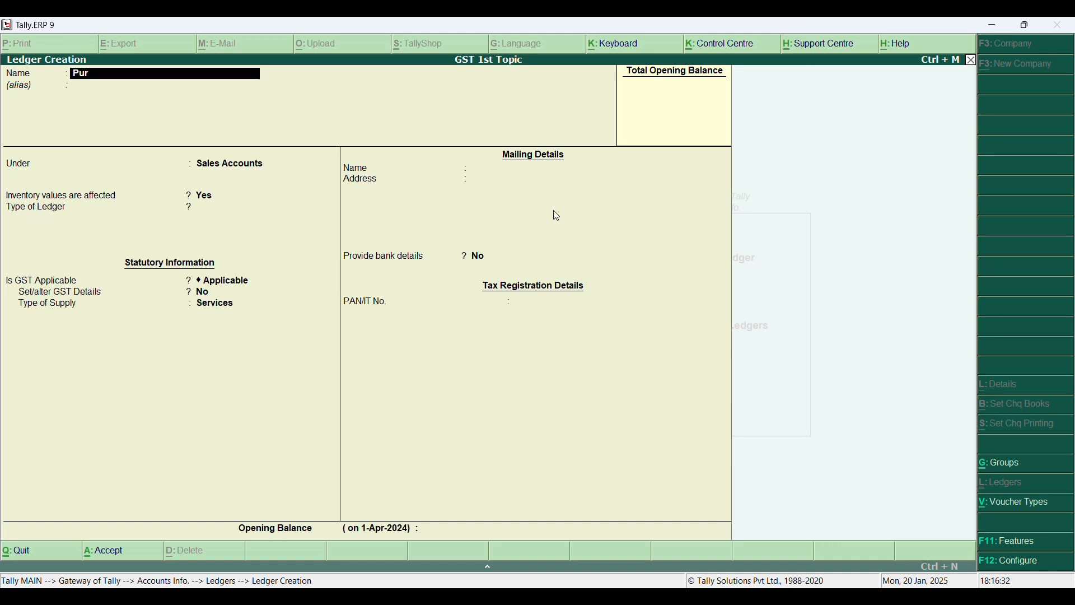
pyautogui.write('chase')
pyautogui.press('Return')
pyautogui.press('Return')
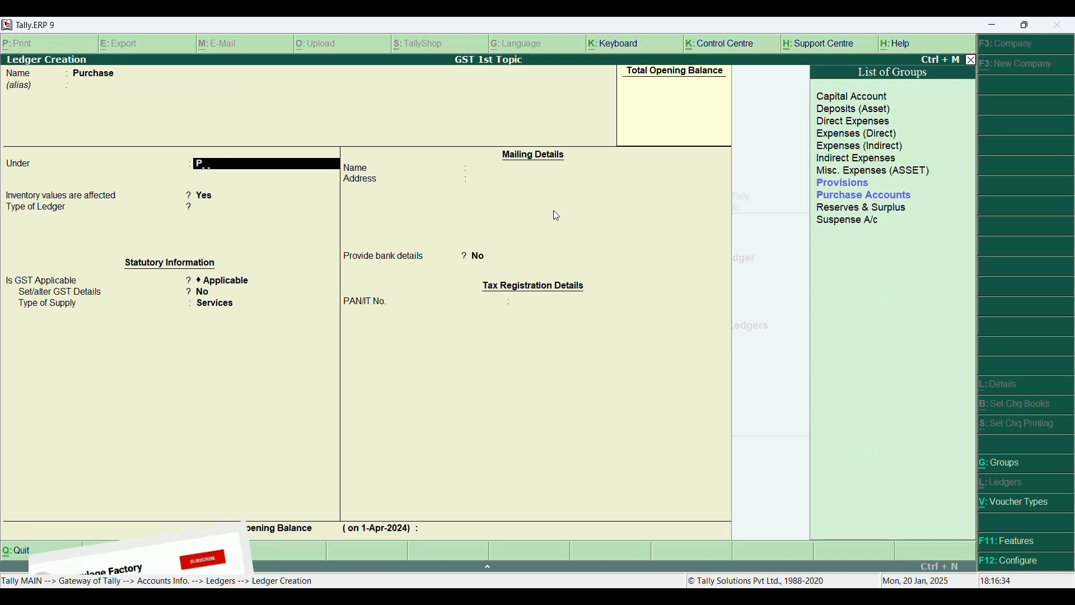
pyautogui.write('purcha')
pyautogui.press('Return')
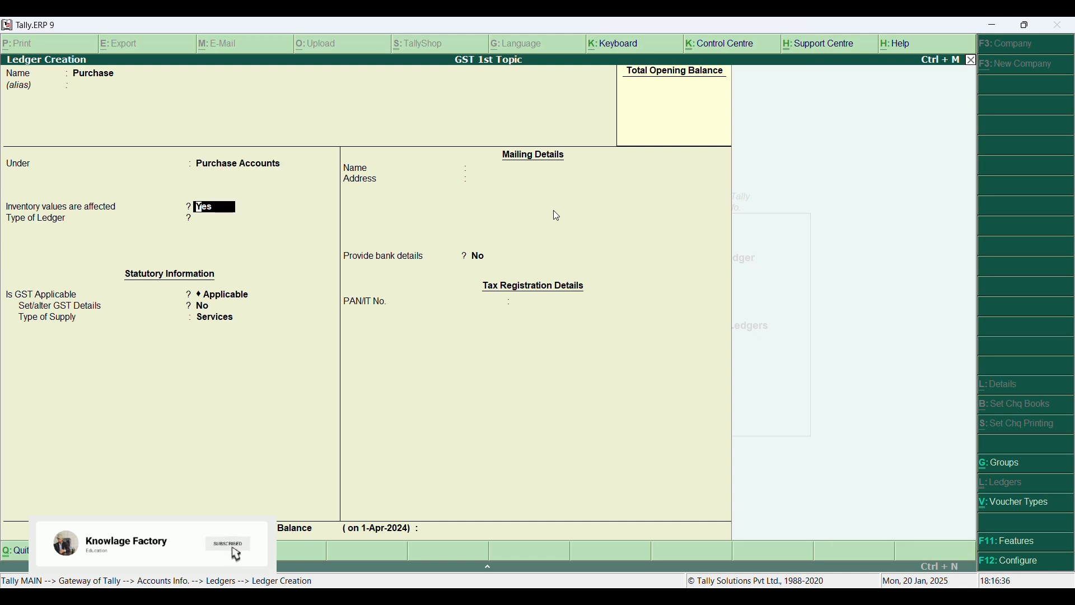
pyautogui.press('Return')
pyautogui.hotkey('ctrl', 'a')
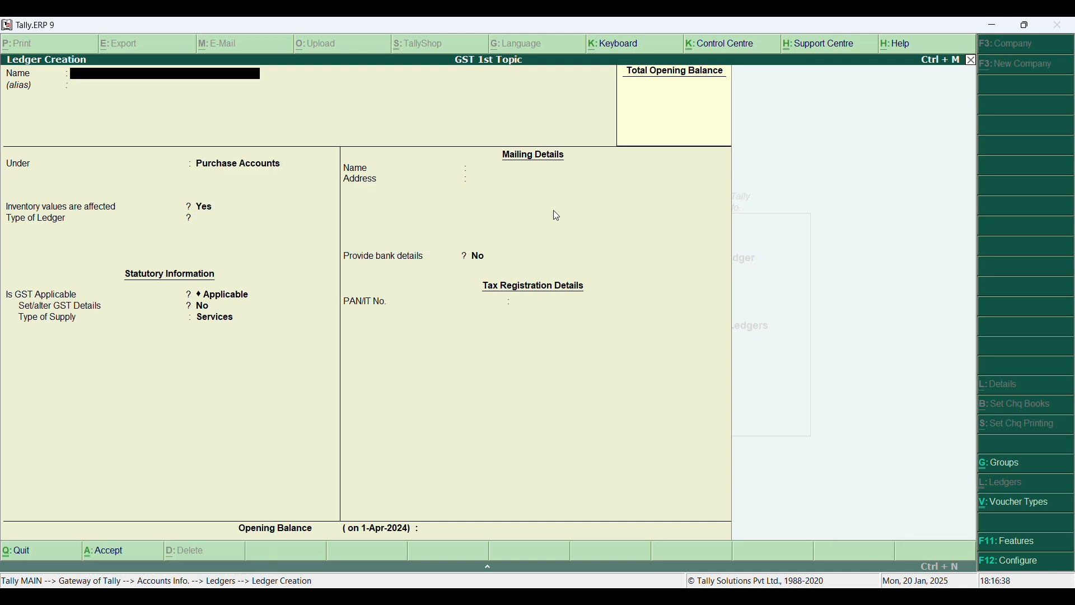
# - Start a new ledger and enter the creditor's first name as its name
pyautogui.write('Aman\\')
pyautogui.press('Return')
pyautogui.press('BackSpace')
pyautogui.press('End')
pyautogui.press('BackSpace')
pyautogui.press('Return')
pyautogui.press('Return')
pyautogui.write('S')
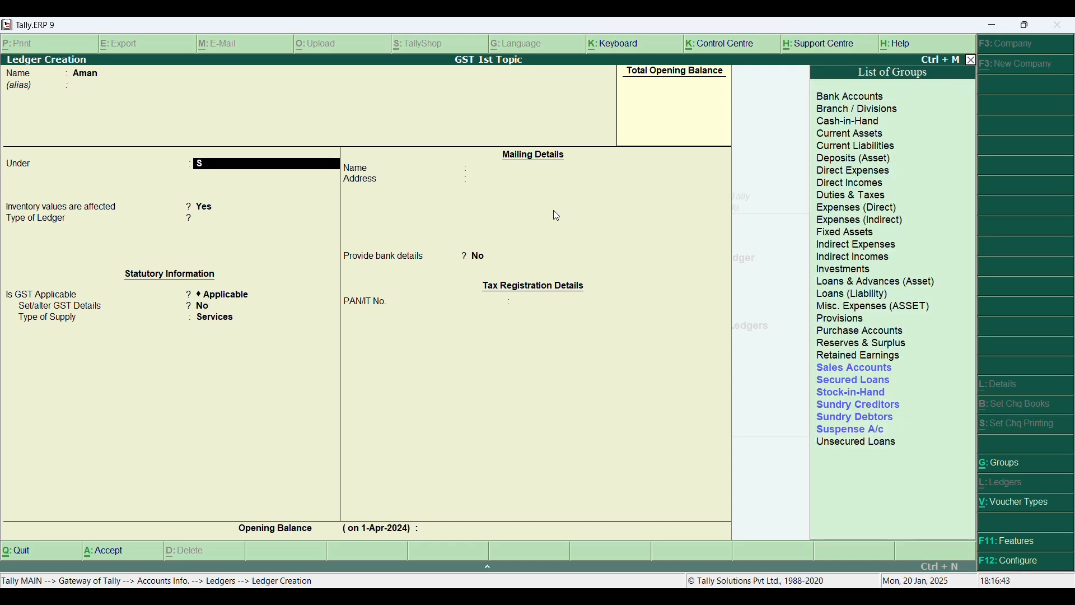
# - Append Cr to the creditor's ledger name and place the ledger under Sundry Creditors
pyautogui.press('BackSpace')
pyautogui.press('BackSpace')
pyautogui.press('BackSpace')
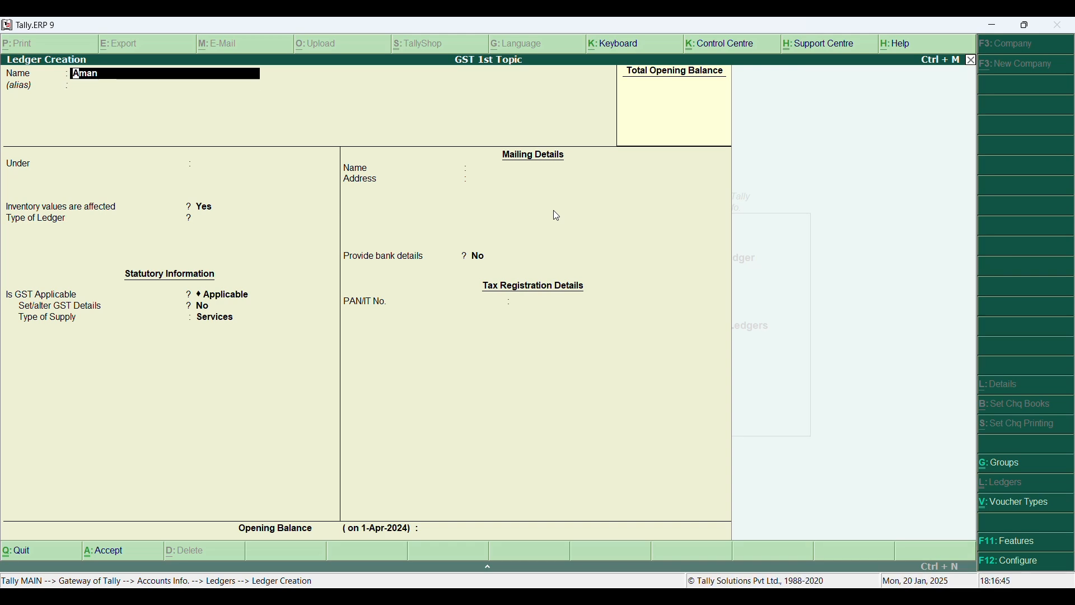
pyautogui.write('Cr')
pyautogui.press('Return')
pyautogui.press('Return')
pyautogui.write('Sun')
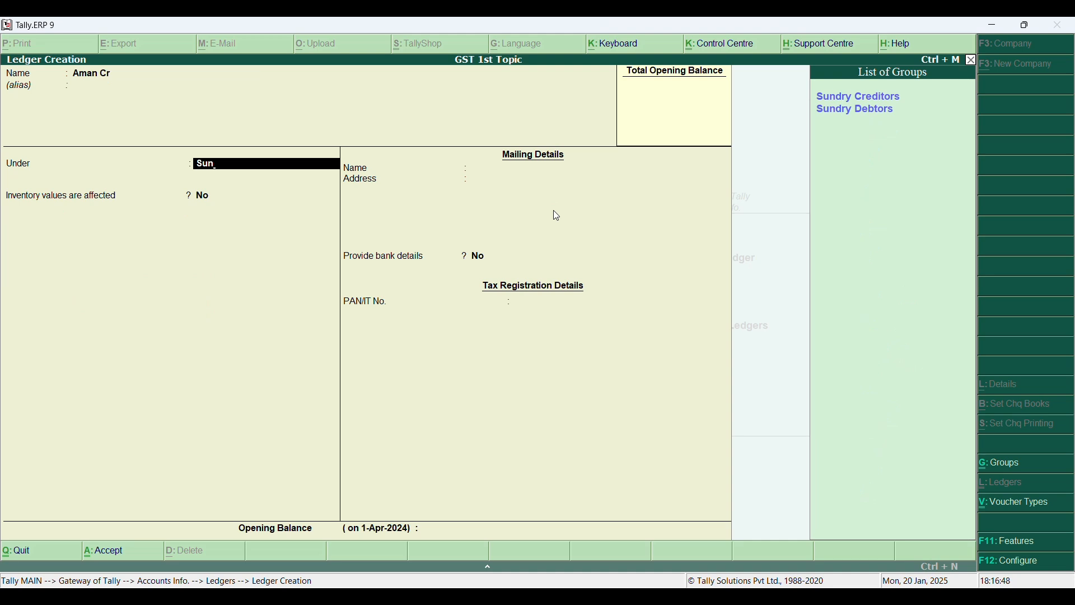
pyautogui.press('Return')
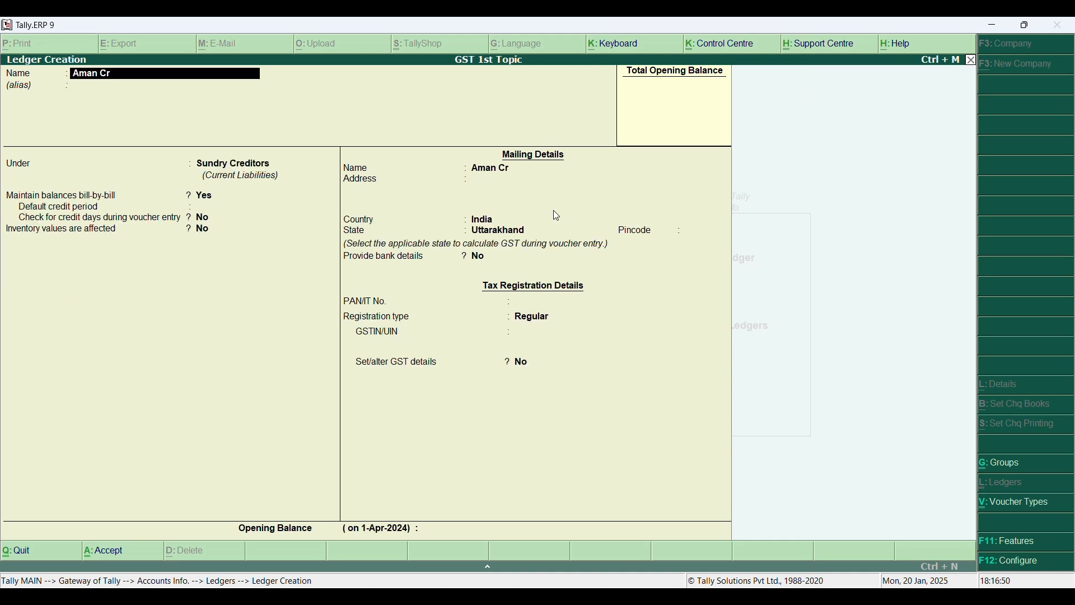
# - Keep the state Uttarakhand and the registration type Regular for the creditor's ledger, and save it
pyautogui.press('Return')
pyautogui.press('Return')
pyautogui.press('Return')
pyautogui.press('Return')
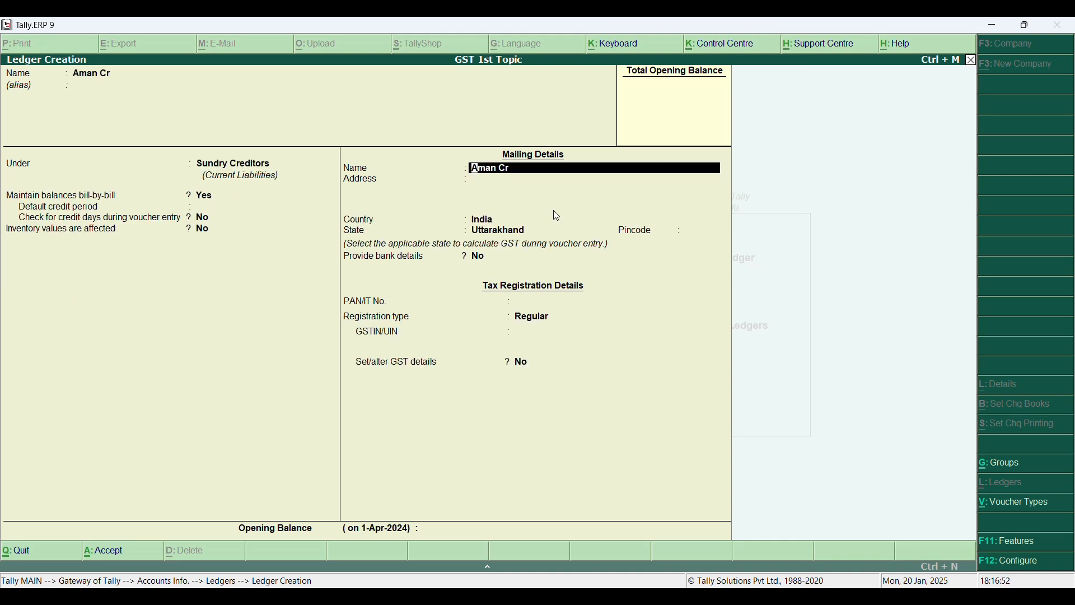
pyautogui.press('Return')
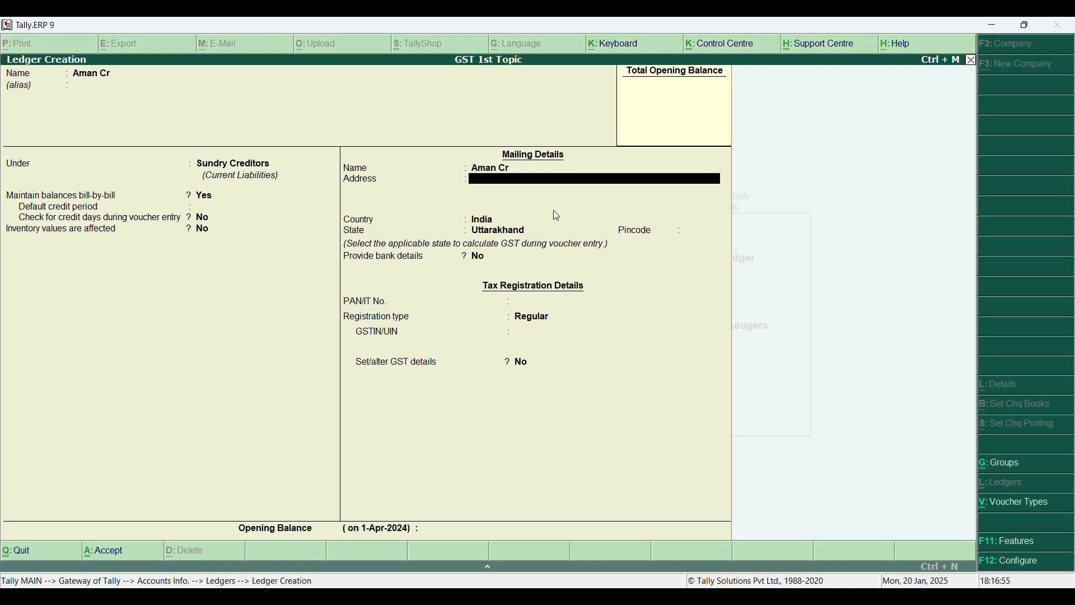
pyautogui.press('Return')
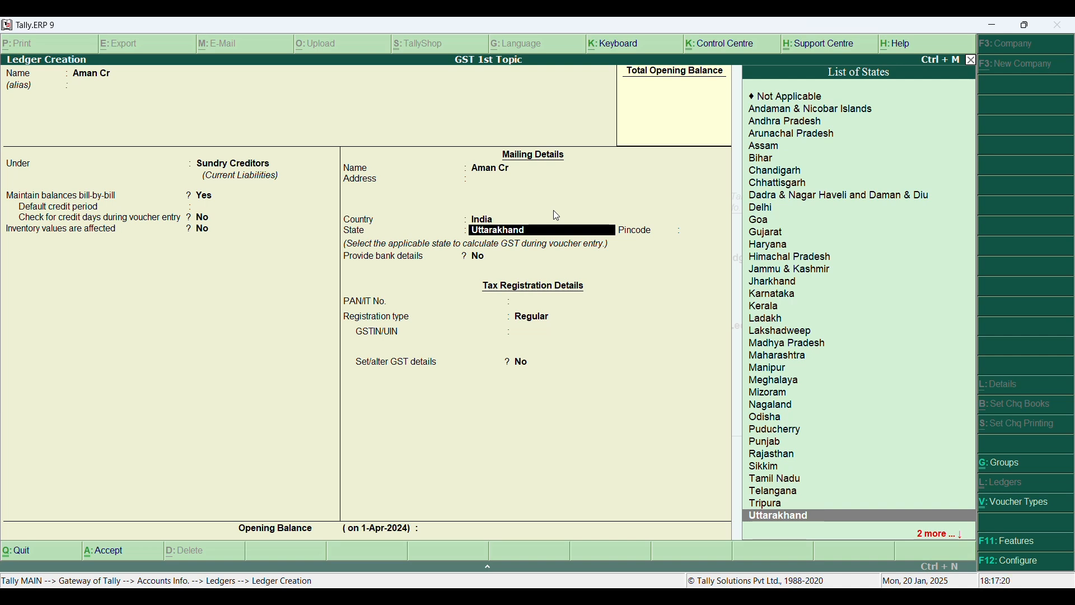
pyautogui.press('Return')
pyautogui.press('Return')
pyautogui.press('Return')
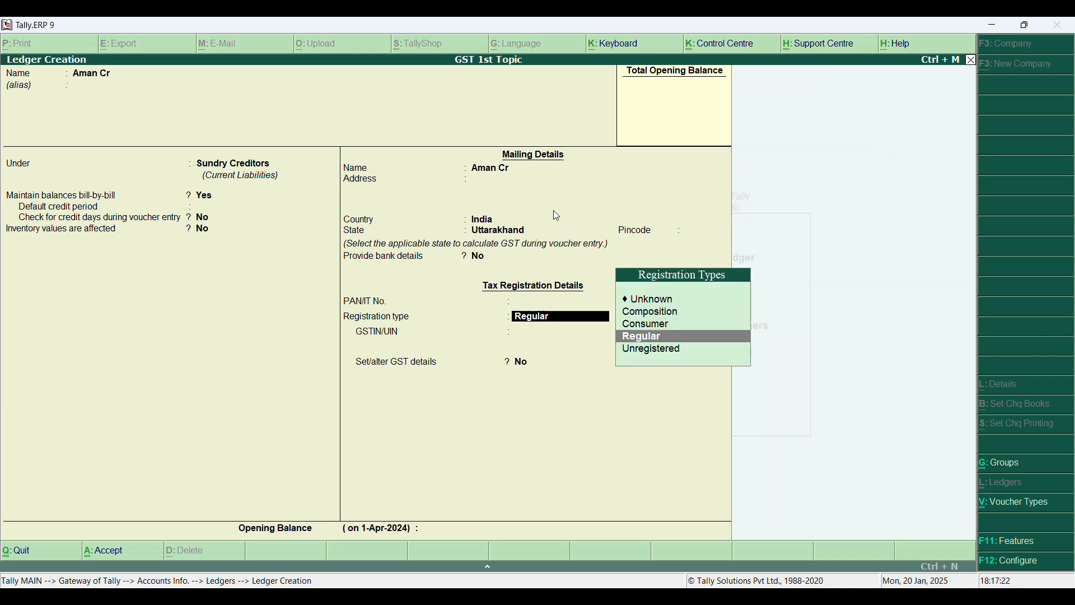
pyautogui.press('Return')
pyautogui.press('Return')
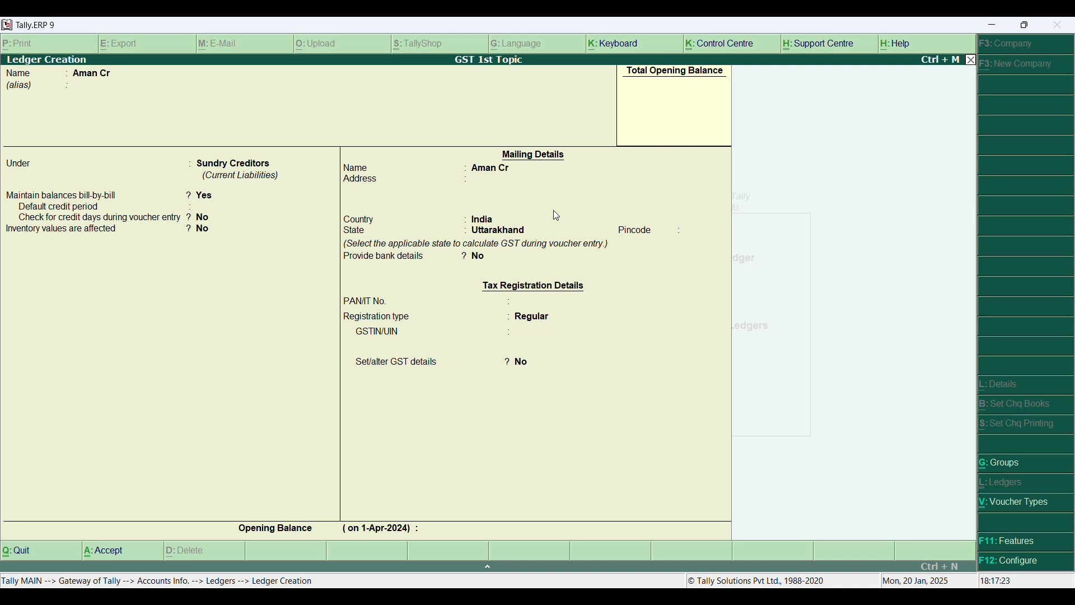
pyautogui.press('Return')
pyautogui.press('Return')
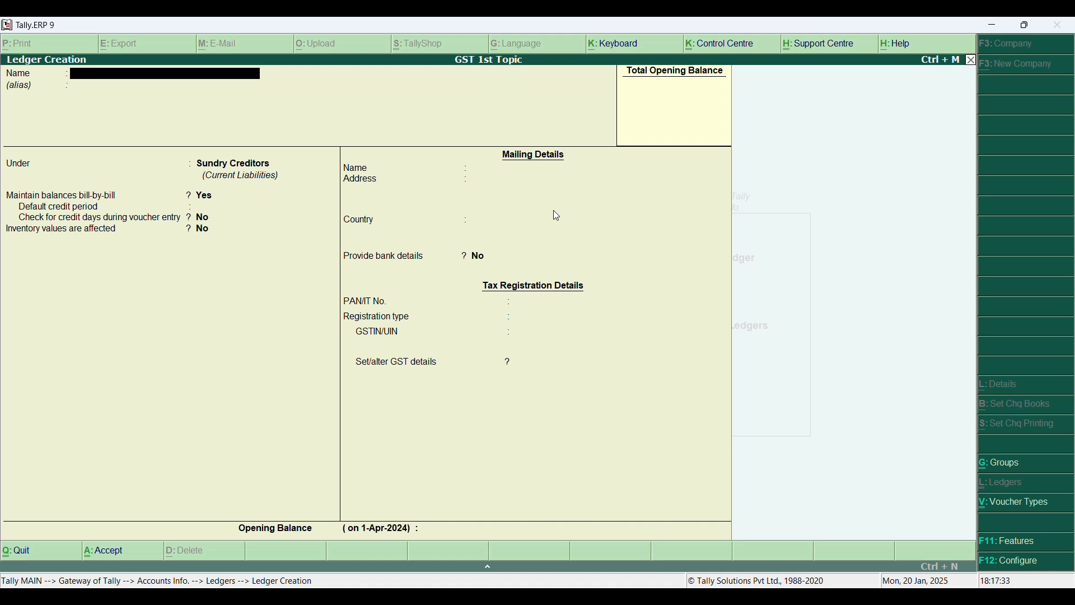
# - Name the new ledger with the debtor's first name followed by Dr
pyautogui.write('Raman')
pyautogui.press('Return')
pyautogui.press('BackSpace')
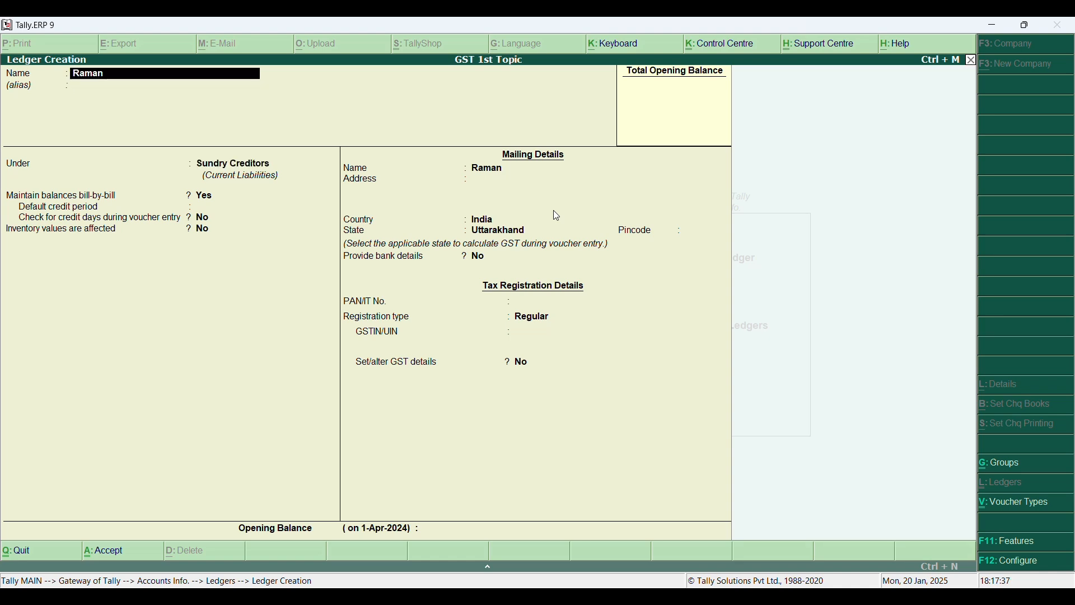
pyautogui.write('Dr')
pyautogui.press('Return')
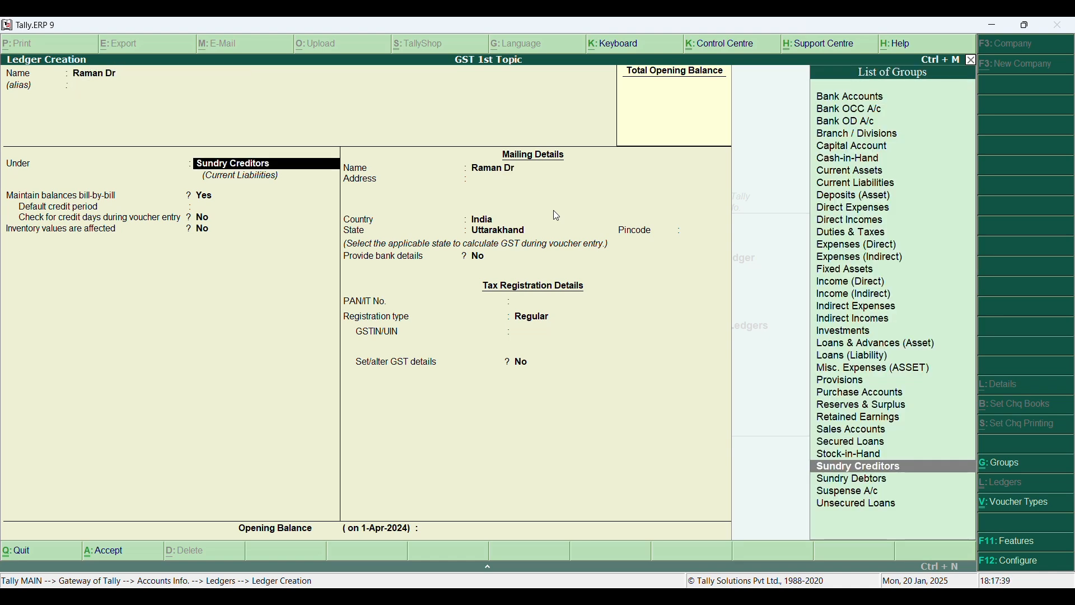
# - Place the debtor's ledger under Sundry Debtors, keep the state Uttarakhand, and save it
pyautogui.write('Sun')
pyautogui.press('Down')
pyautogui.press('Return')
pyautogui.press('Return')
pyautogui.press('Return')
pyautogui.press('Return')
pyautogui.press('Return')
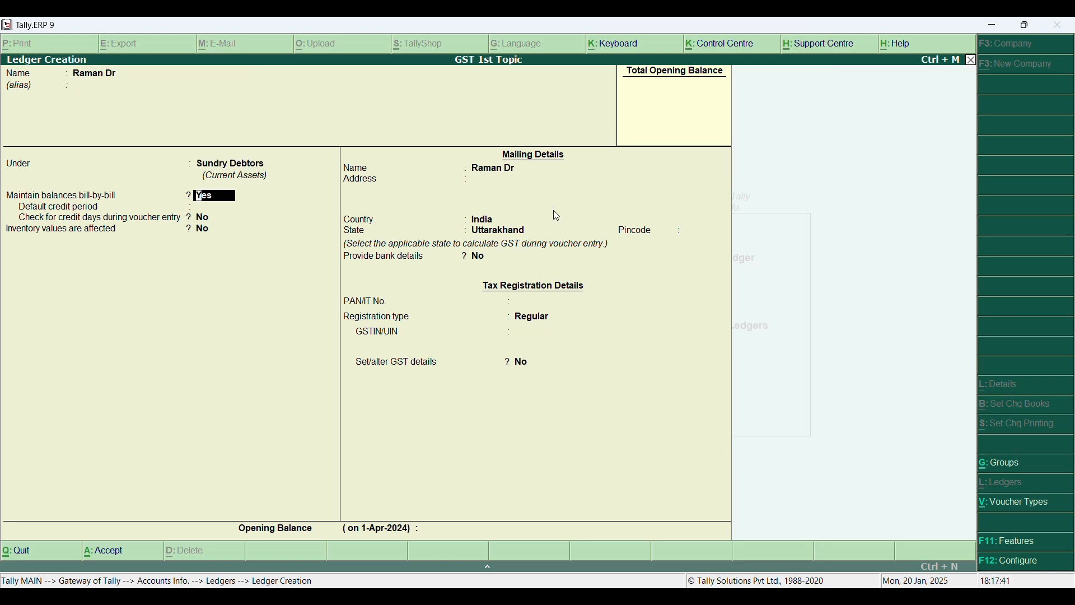
pyautogui.press('Return')
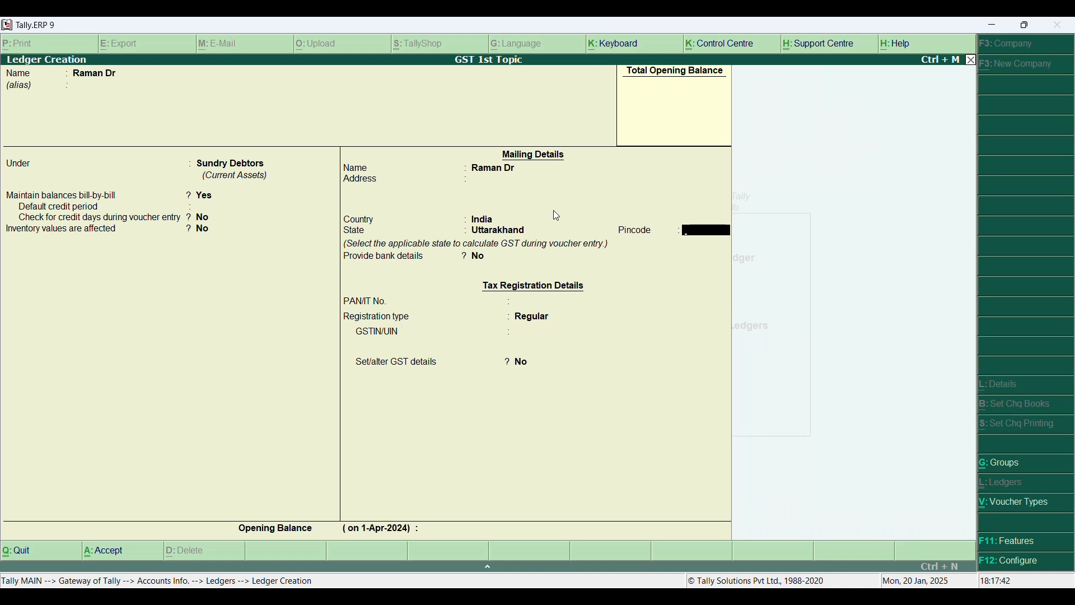
pyautogui.hotkey('ctrl', 'a')
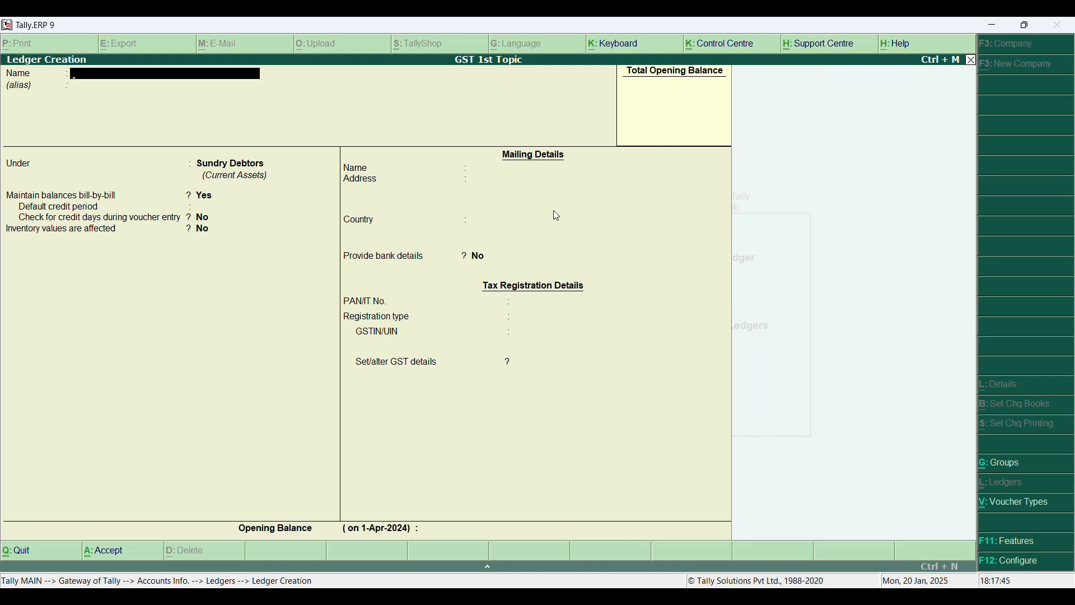
# - Leave ledger creation and start a single new stock item named Computer under Primary
pyautogui.press('Escape')
pyautogui.press('Escape')
pyautogui.press('Escape')
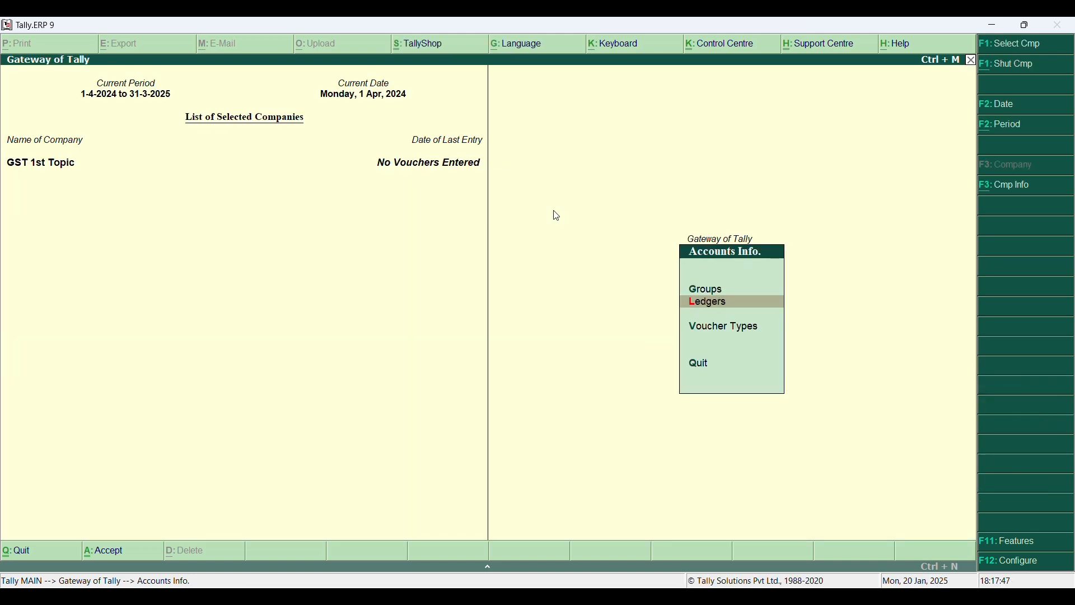
pyautogui.press('Return')
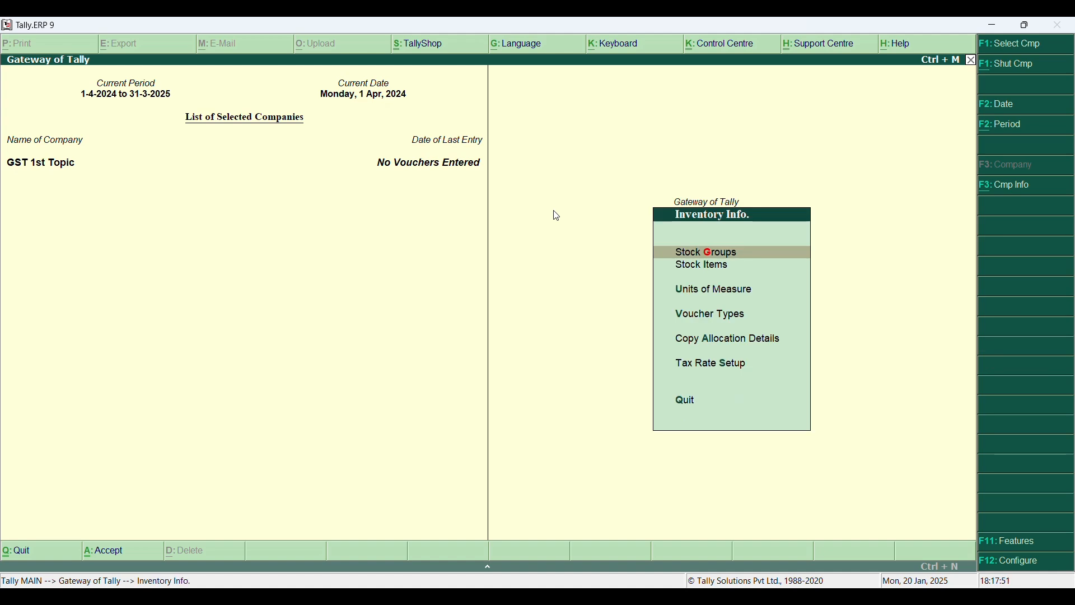
pyautogui.press('Escape')
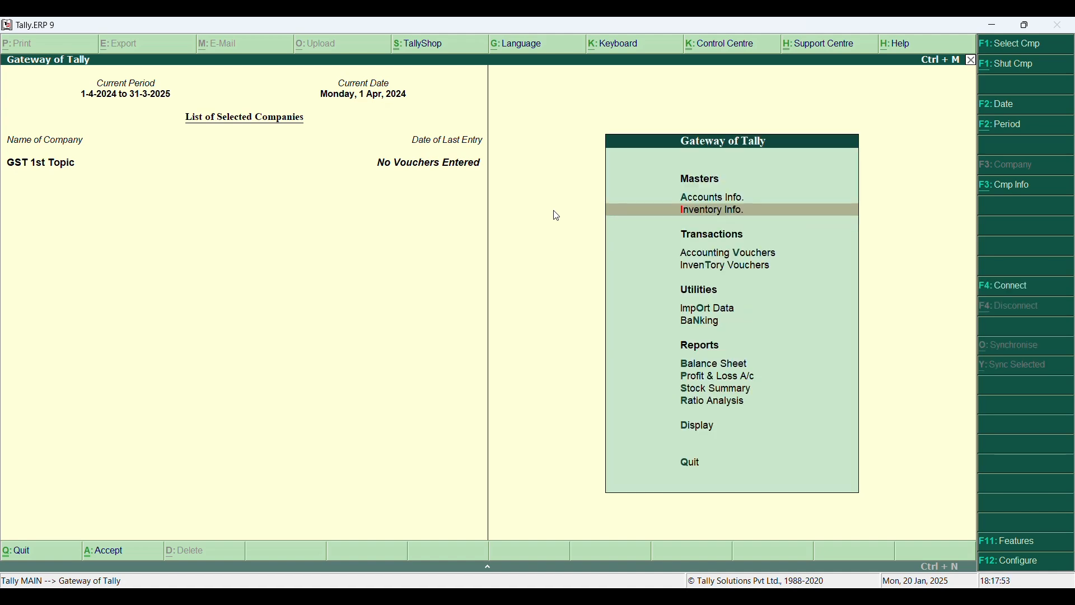
pyautogui.press('Return')
pyautogui.press('Down')
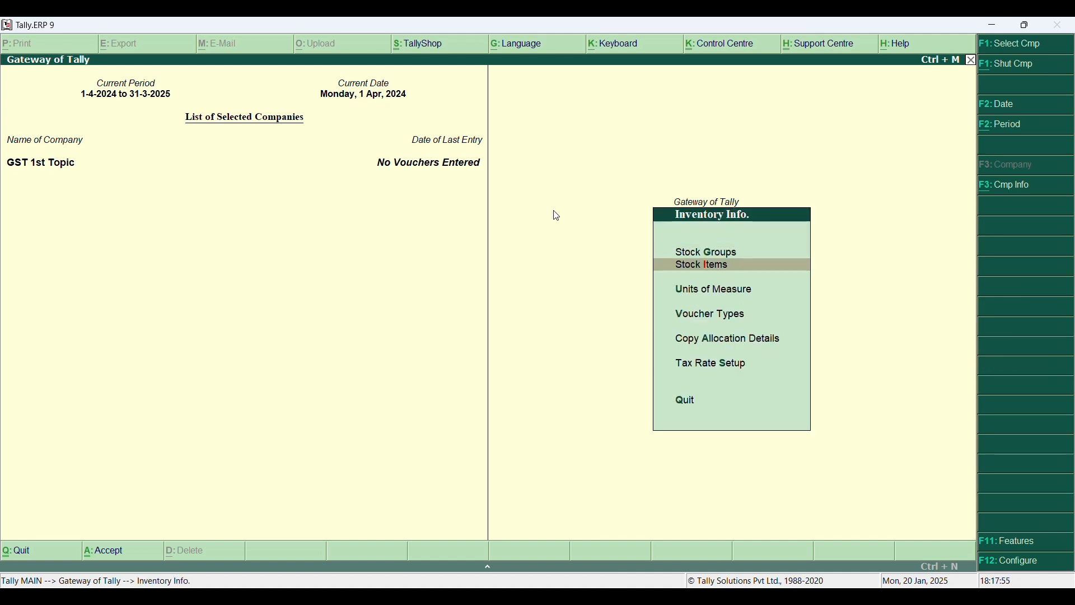
pyautogui.press('Return')
pyautogui.press('Return')
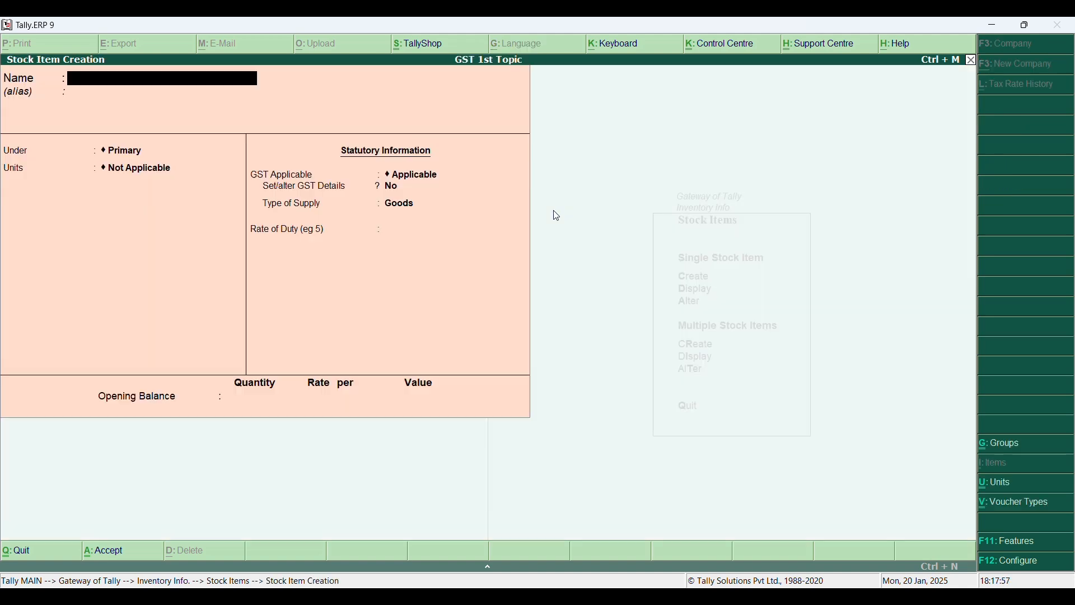
pyautogui.write('Computer')
pyautogui.press('Return')
pyautogui.press('Return')
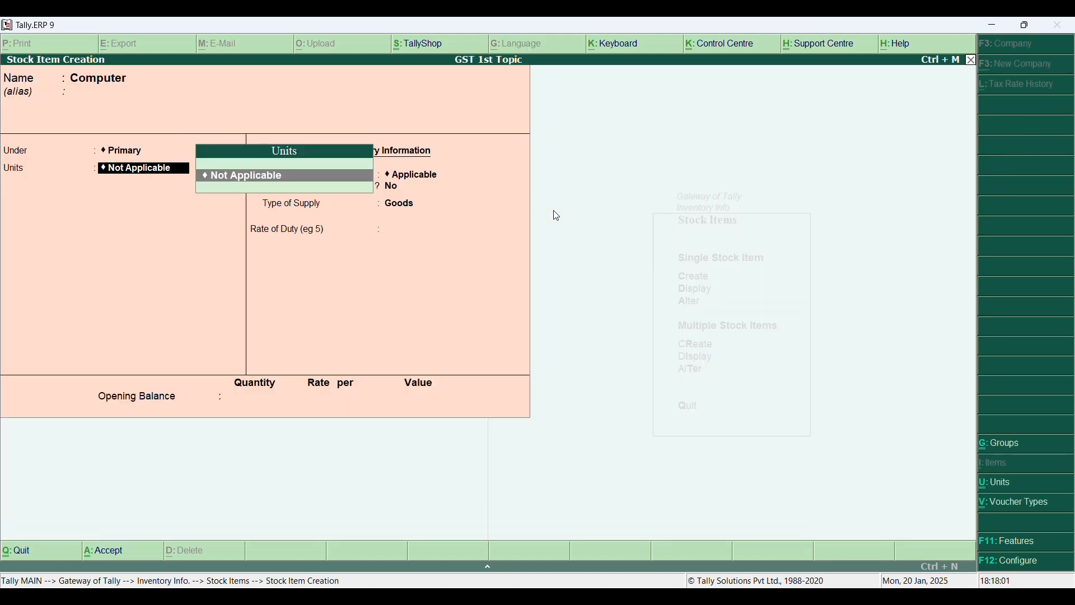
# - Create the unit of measure pcs with formal name pcs and assign it to the Computer item, keeping GST Applicable
pyautogui.hotkey('alt', 'c')
pyautogui.write('pcs')
pyautogui.press('Return')
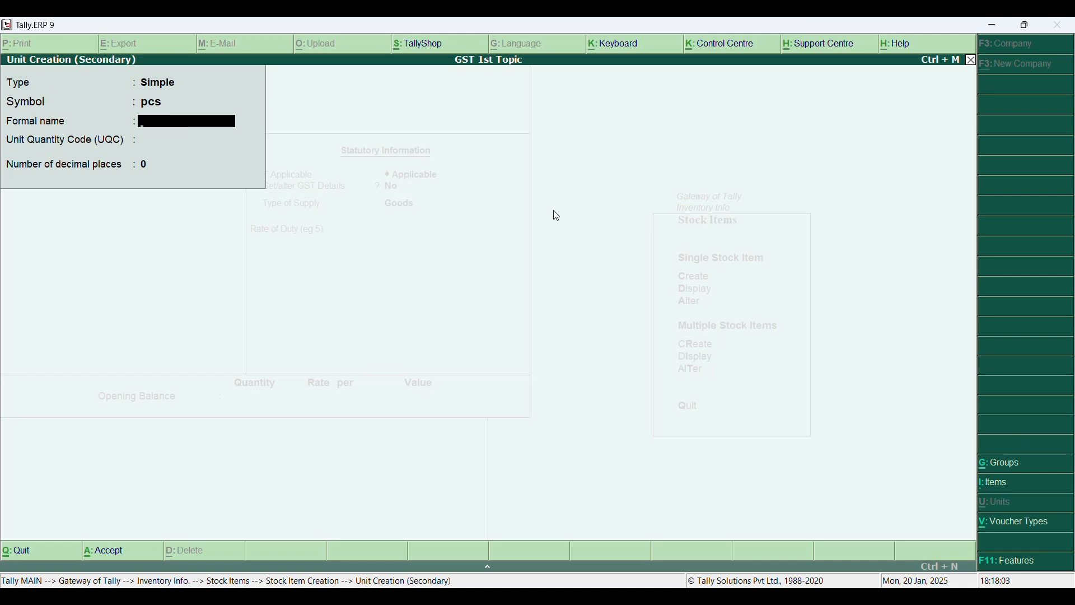
pyautogui.press('Return')
pyautogui.write('pcs')
pyautogui.press('Return')
pyautogui.press('Return')
pyautogui.press('Return')
pyautogui.press('Return')
pyautogui.press('Return')
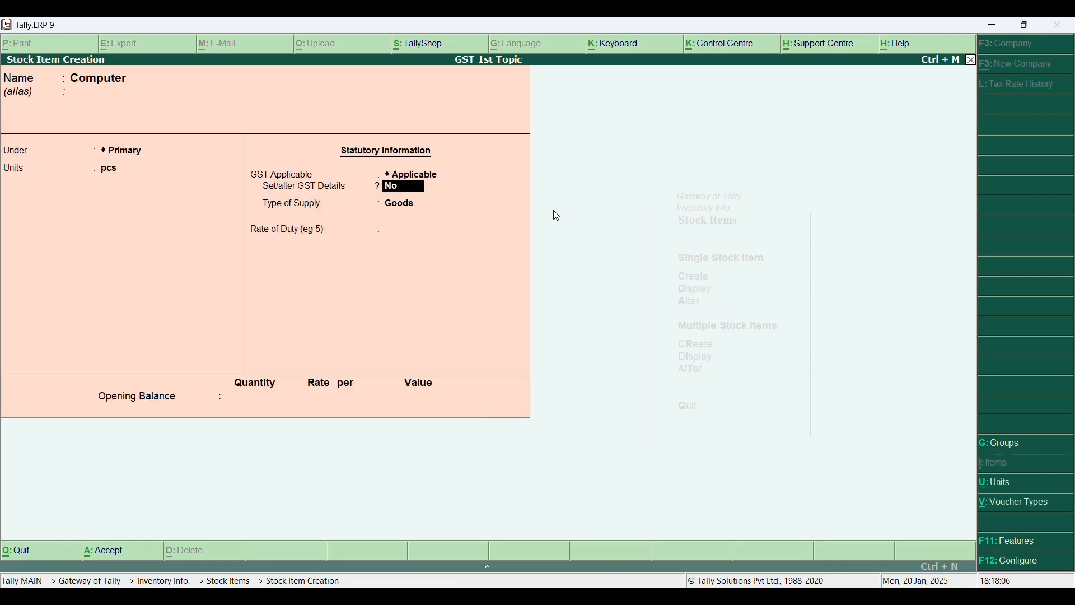
pyautogui.write('yes')
pyautogui.press('Return')
pyautogui.press('BackSpace')
pyautogui.press('BackSpace')
pyautogui.press('BackSpace')
pyautogui.press('Return')
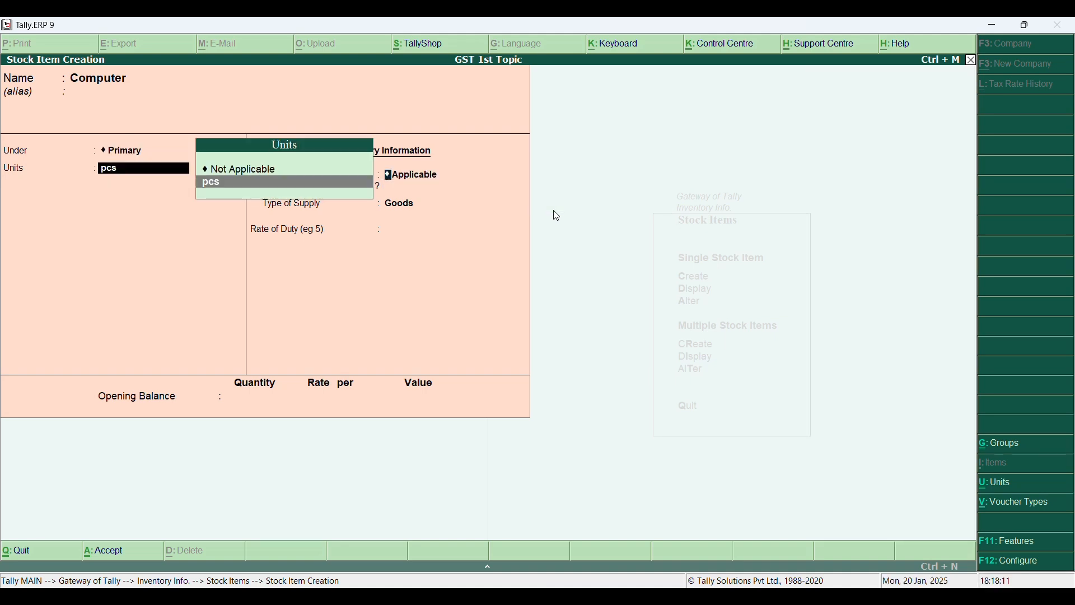
pyautogui.press('Return')
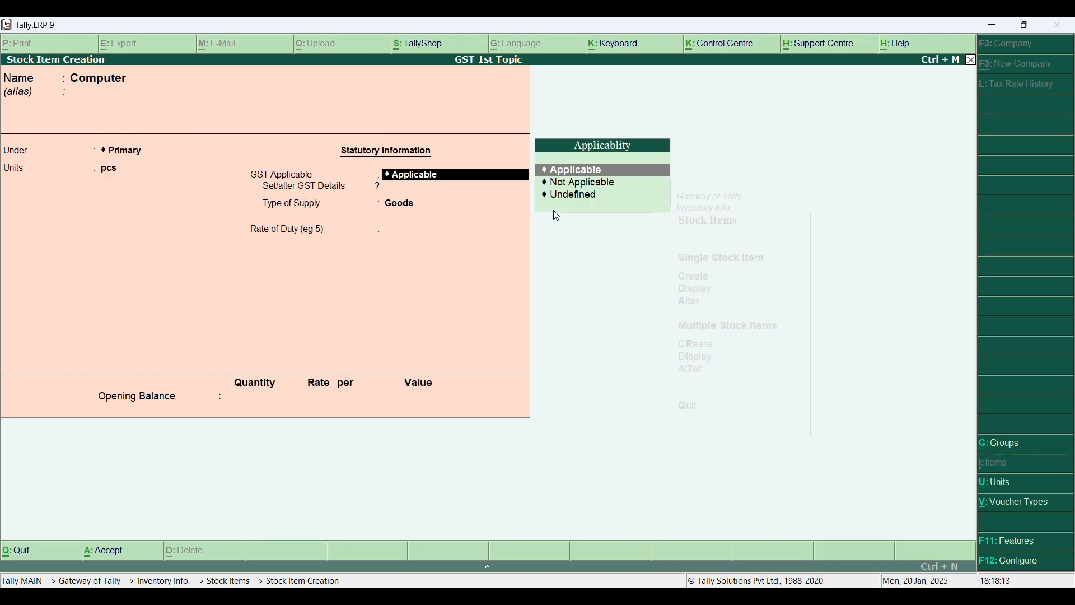
pyautogui.press('Return')
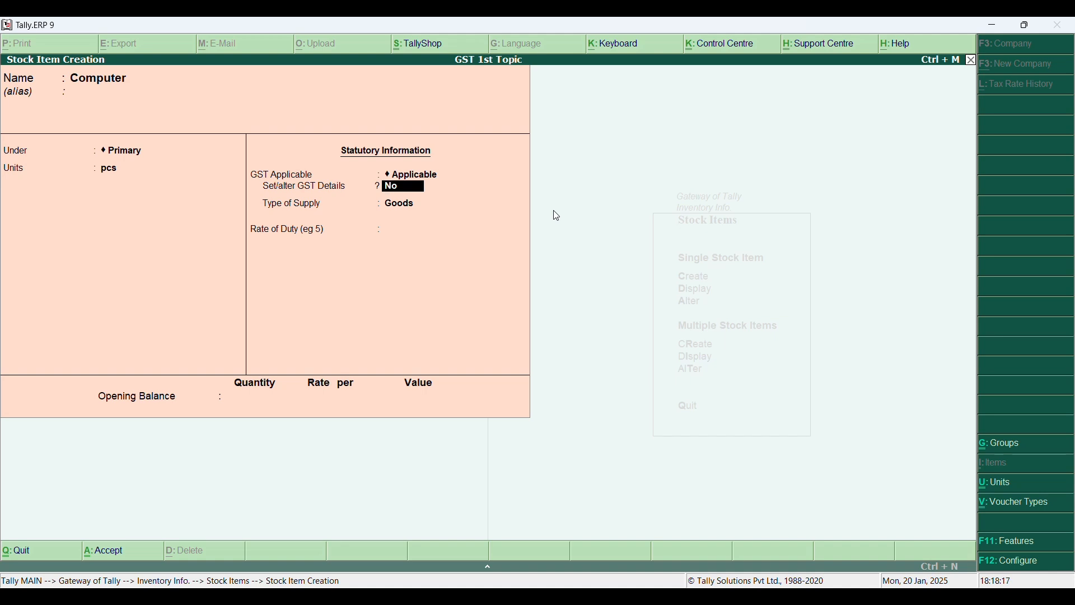
# - Enable GST details for Computer, calculated On Value, with taxability Taxable and integrated tax at 28%
pyautogui.write('y')
pyautogui.press('Return')
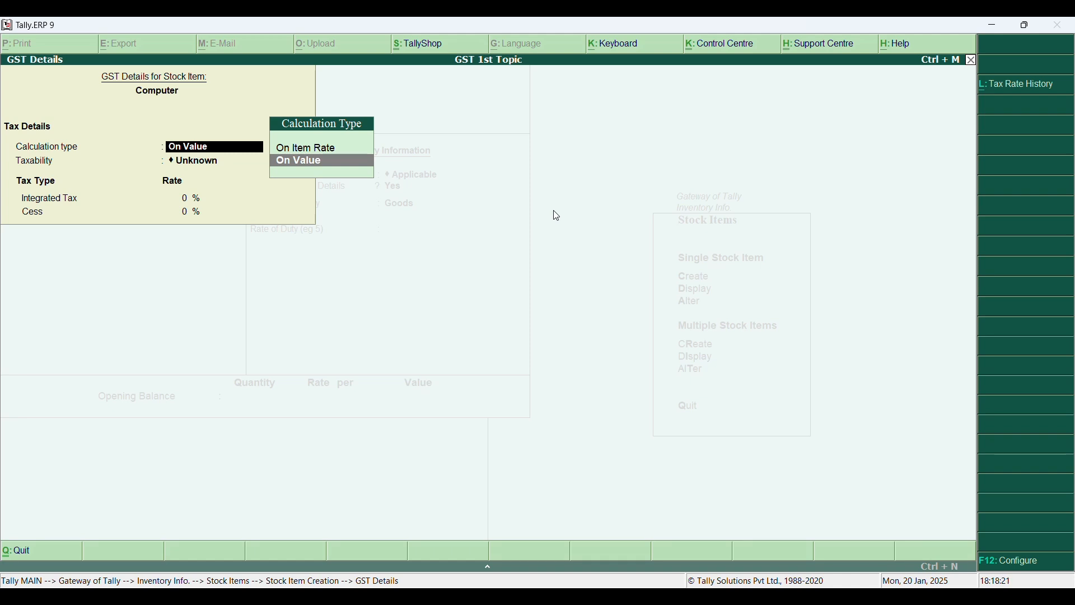
pyautogui.press('Return')
pyautogui.write('t')
pyautogui.press('Return')
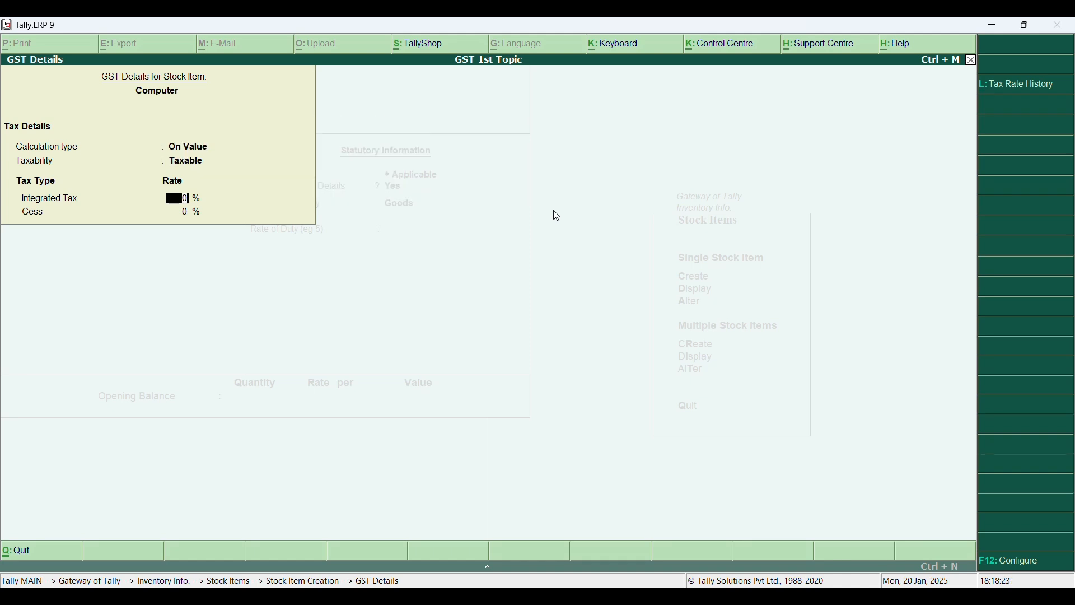
pyautogui.write('28')
pyautogui.press('Return')
pyautogui.press('Return')
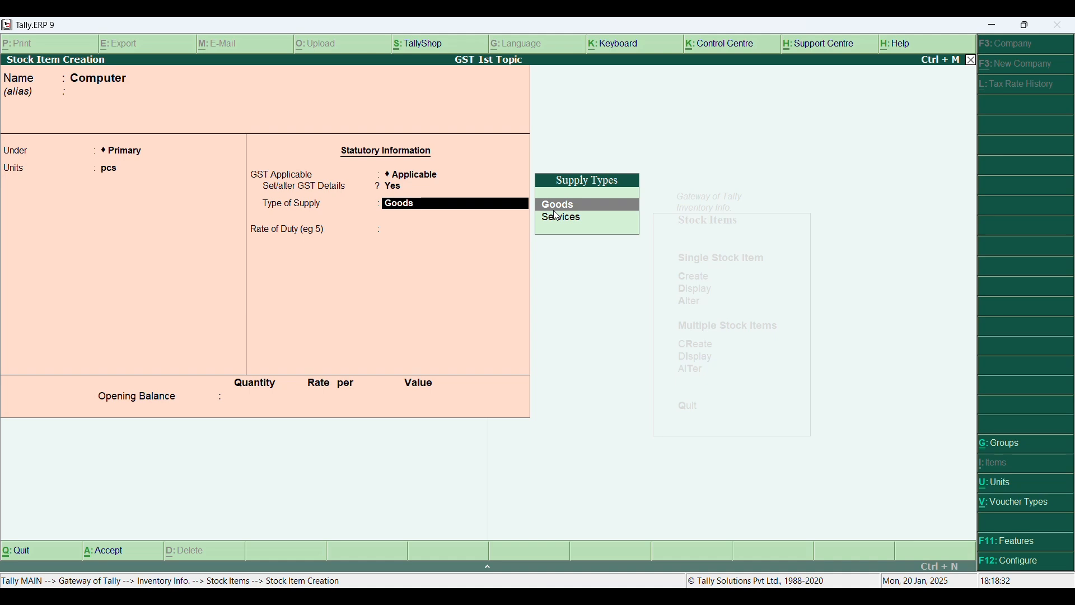
# - Keep Goods as Computer's type of supply and save the stock item
pyautogui.press('Return')
pyautogui.press('Return')
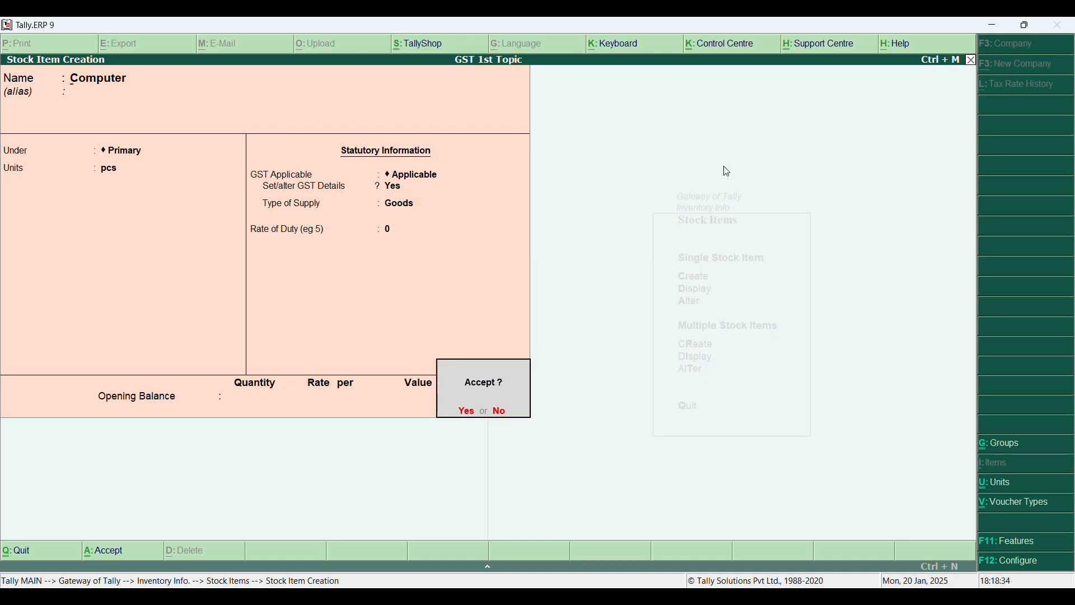
pyautogui.press('Return')
# - Start a stock item named Tv under Primary with the unit pcs
pyautogui.write('Tv')
pyautogui.press('Return')
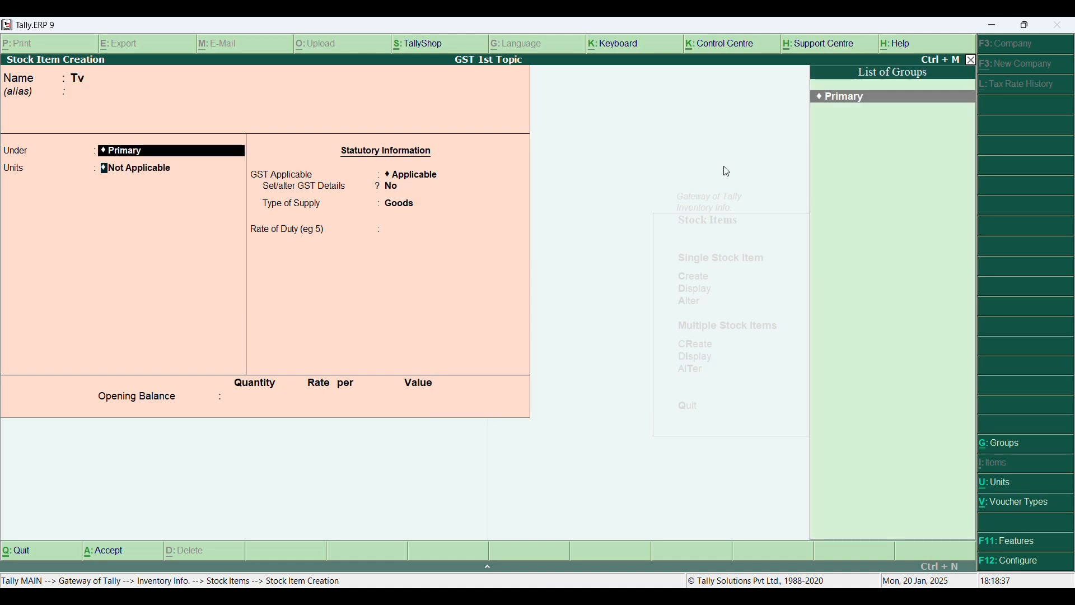
pyautogui.press('Return')
pyautogui.write('pcs')
pyautogui.press('Return')
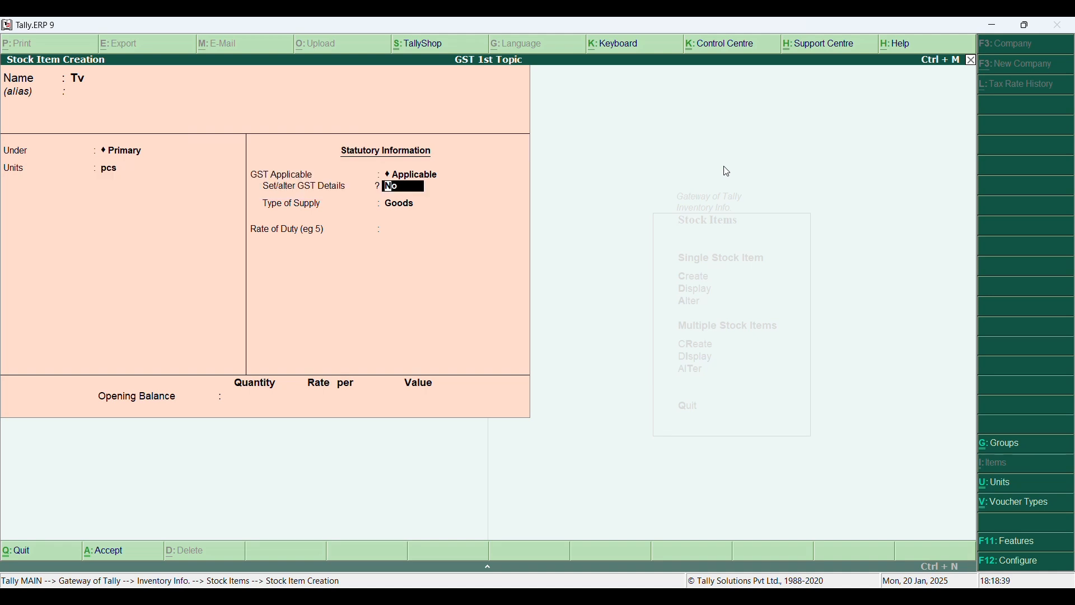
# - Enable GST details for Tv, calculated On Value, with taxability Taxable and integrated tax at 28%
pyautogui.press('Return')
pyautogui.press('BackSpace')
pyautogui.press('y')
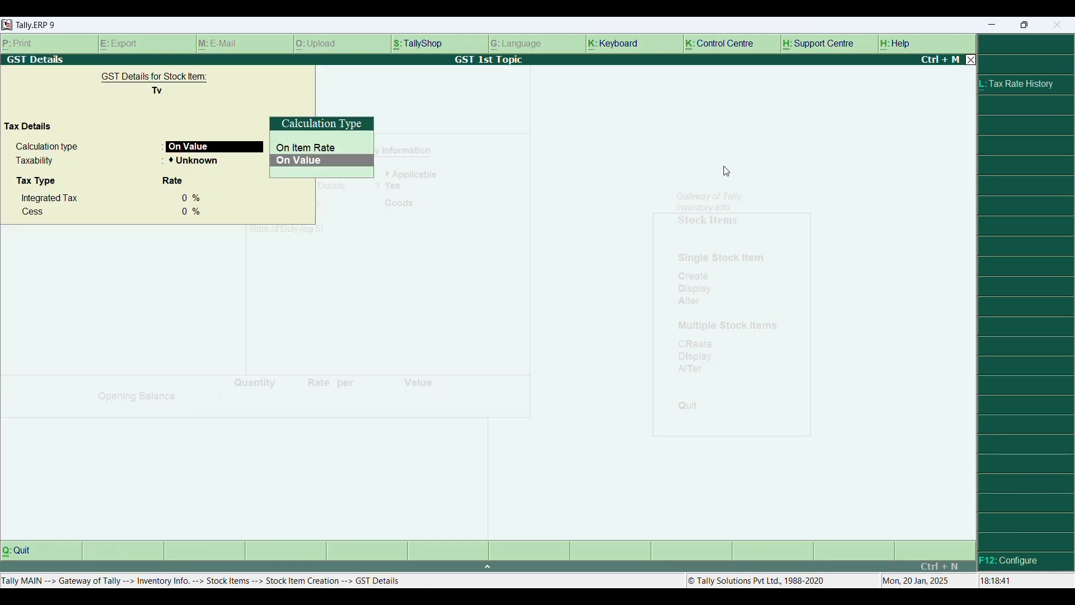
pyautogui.press('Return')
pyautogui.write('t')
pyautogui.press('Return')
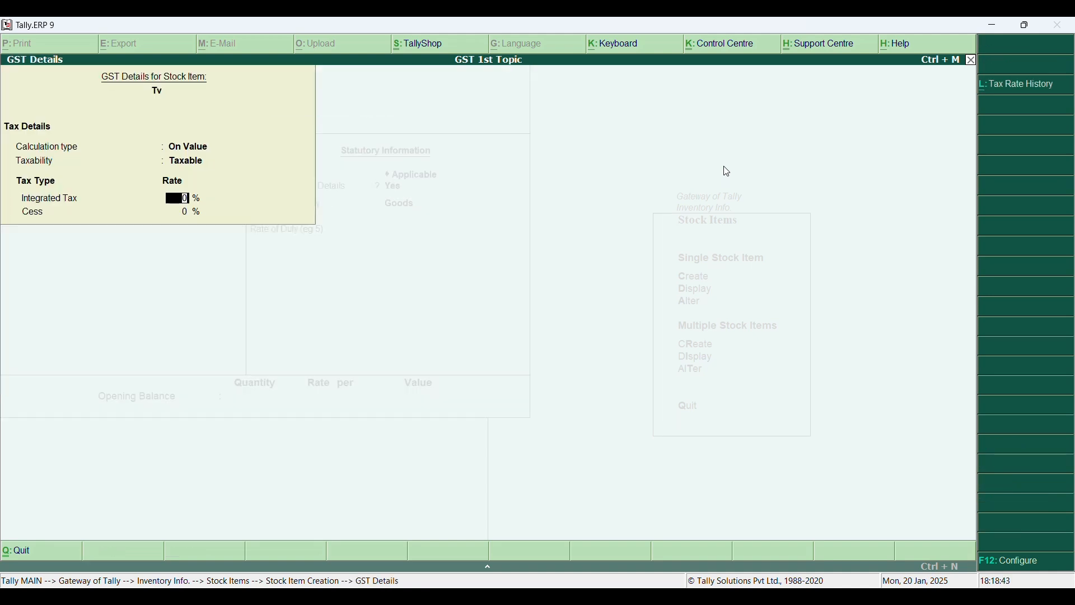
pyautogui.write('28')
pyautogui.press('Return')
pyautogui.press('Return')
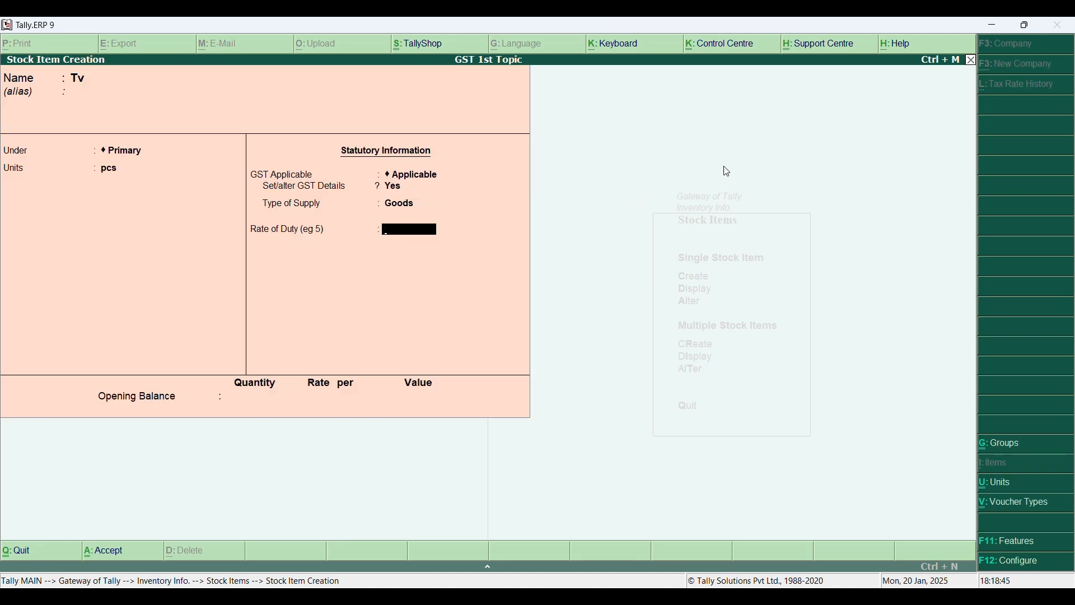
# - Save the Tv stock item and return to the Gateway of Tally
pyautogui.press('Return')
pyautogui.press('Return')
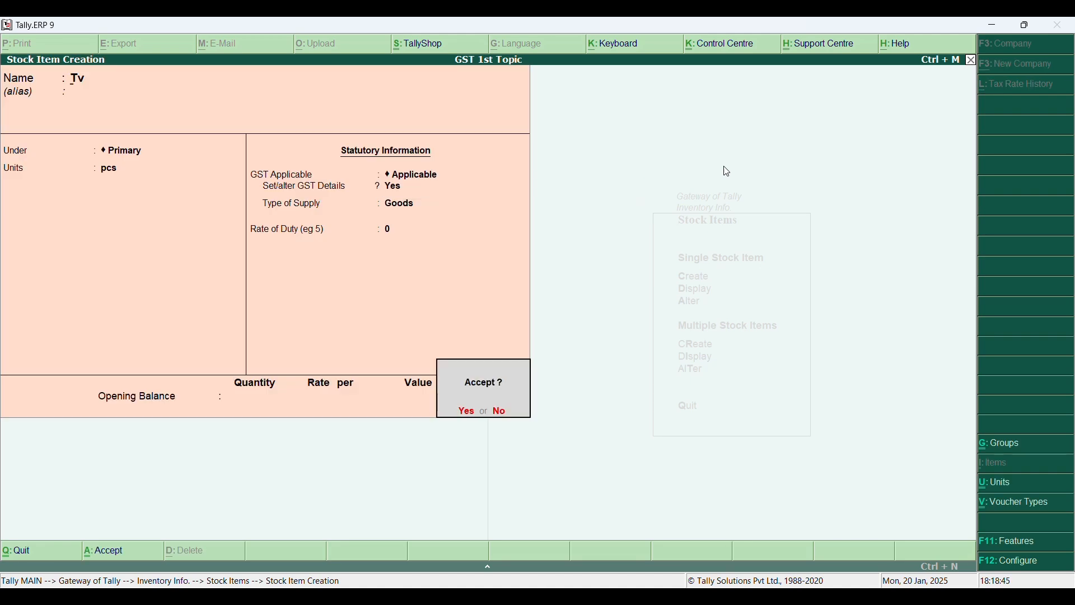
pyautogui.press('Return')
pyautogui.press('Escape')
pyautogui.press('Return')
pyautogui.press('Escape')
pyautogui.press('Escape')
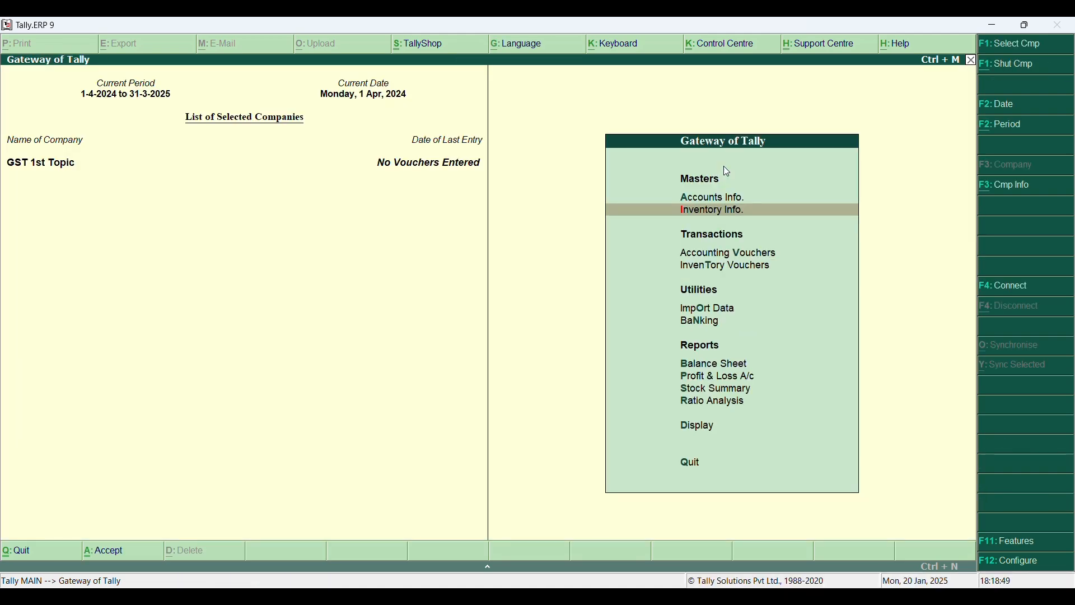
# - Open a Purchase accounting voucher, enter the supplier invoice number, and keep the date 1-Apr-2024
pyautogui.press('Down')
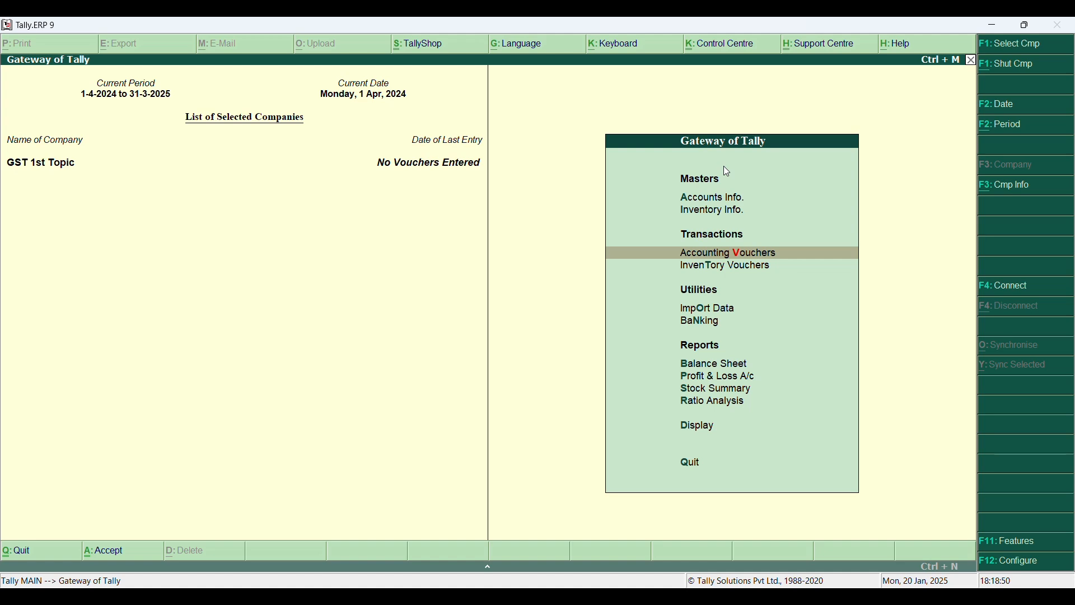
pyautogui.press('Return')
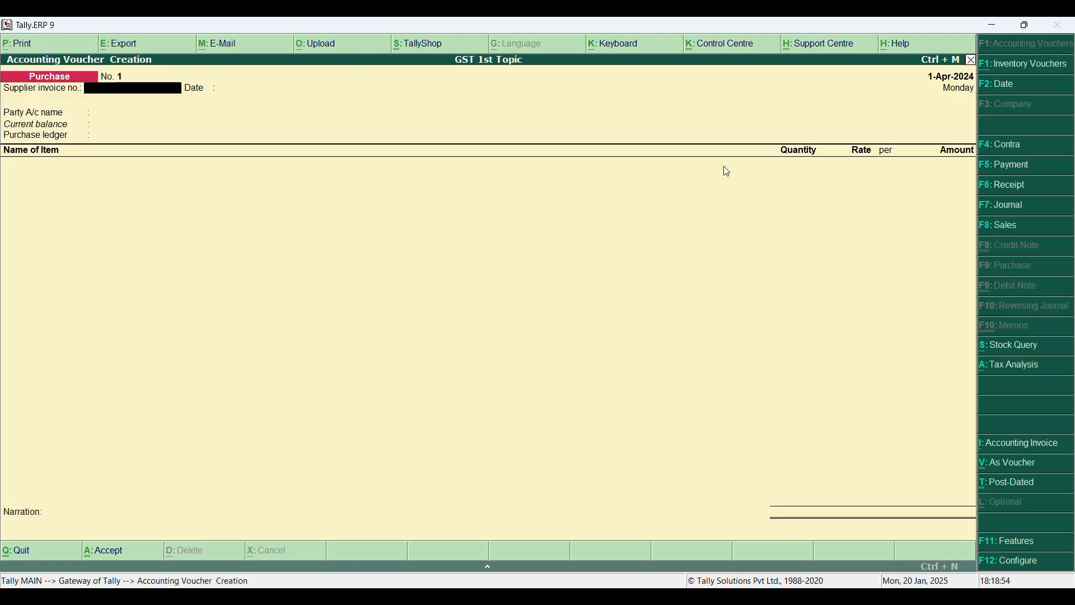
pyautogui.write('6473')
pyautogui.press('Return')
pyautogui.press('Return')
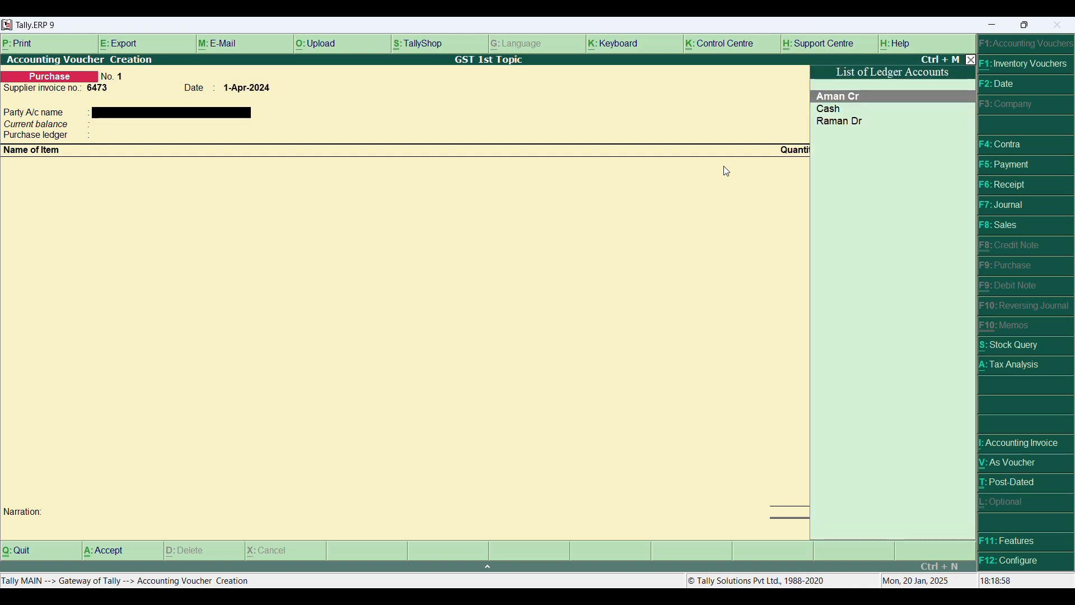
# - Choose the creditor's ledger as the party account, accept the supplier details, and use Purchase as the purchase ledger
pyautogui.write('Aman')
pyautogui.press('Return')
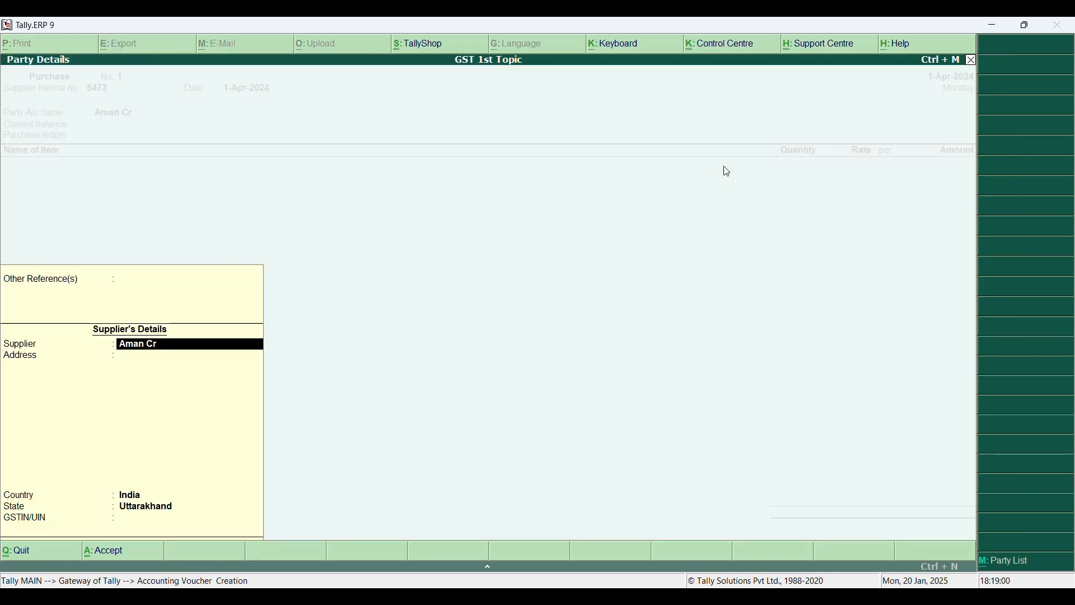
pyautogui.hotkey('ctrl', 'a')
pyautogui.press('Return')
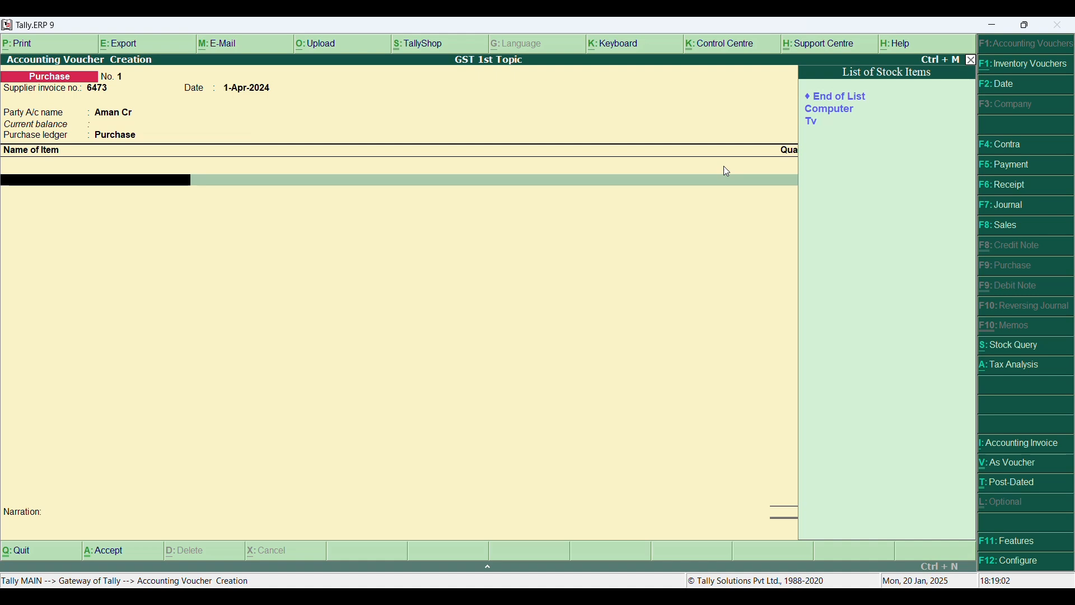
pyautogui.write('tv')
pyautogui.press('Return')
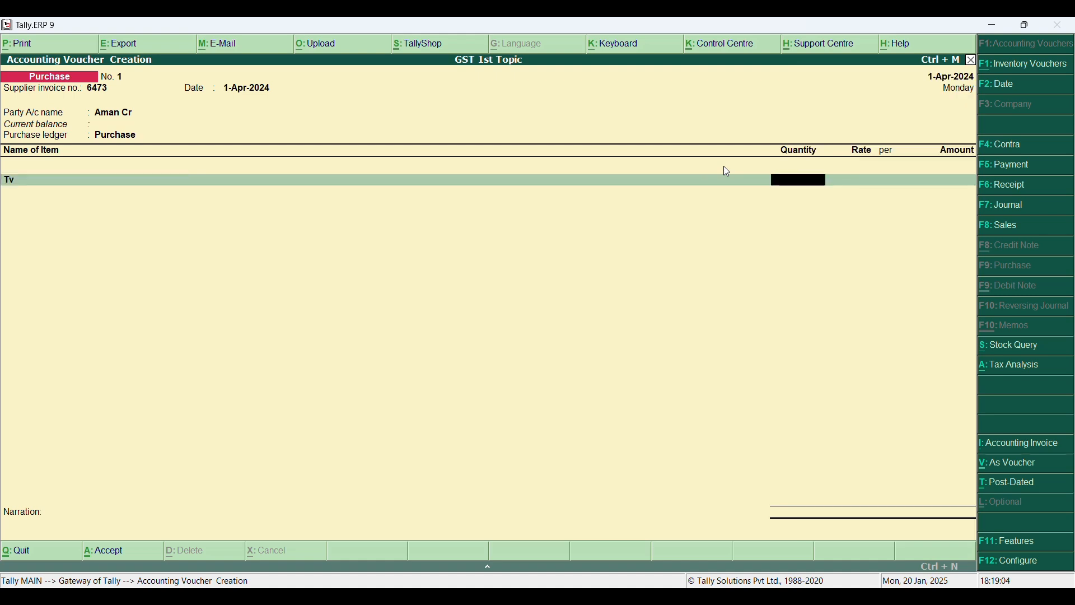
pyautogui.press('BackSpace')
# - Add the stock item Computer to the purchase voucher with quantity 10 pcs at a rate of 10,500
pyautogui.press('Up')
pyautogui.press('Return')
pyautogui.write('10')
pyautogui.press('Return')
pyautogui.write('108')
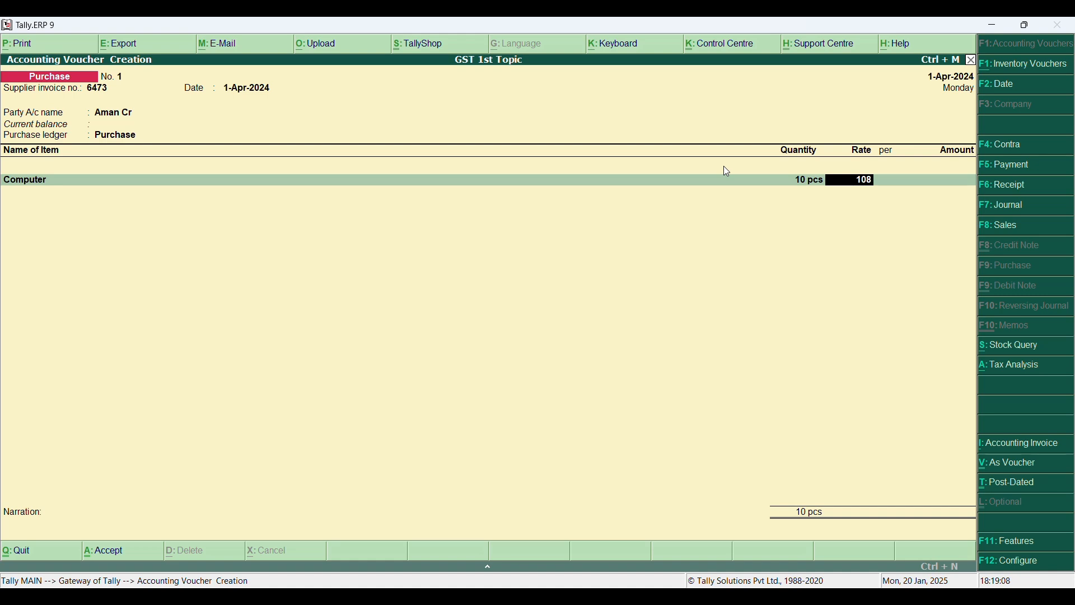
pyautogui.press('BackSpace')
pyautogui.write('500')
pyautogui.press('Return')
pyautogui.press('Return')
pyautogui.press('Return')
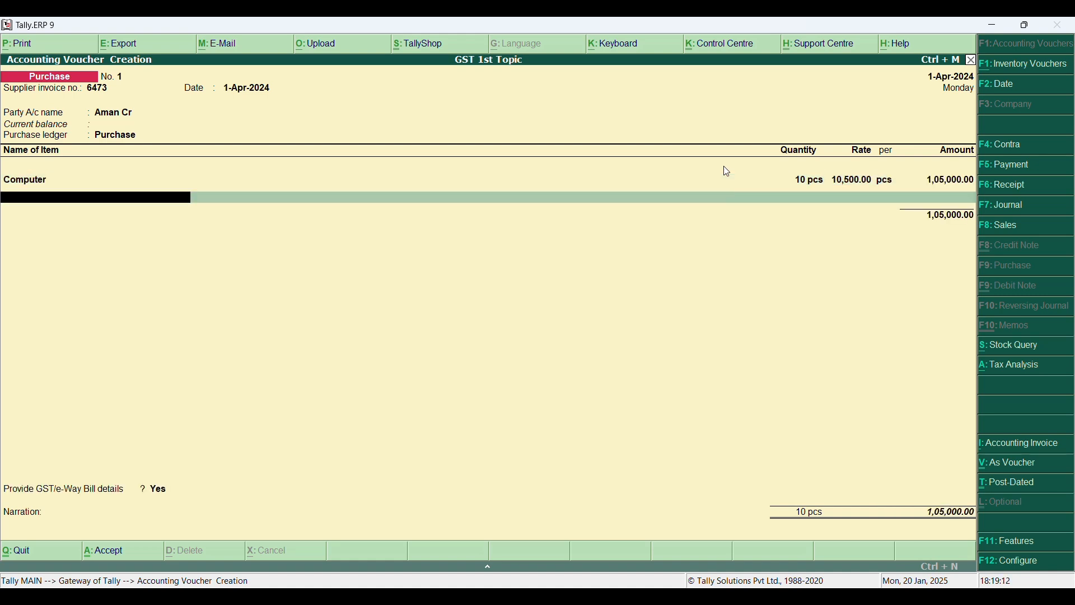
# - Add the stock item Tv to the purchase voucher with quantity 10 pcs at a rate of 24,500
pyautogui.write('T')
pyautogui.press('Return')
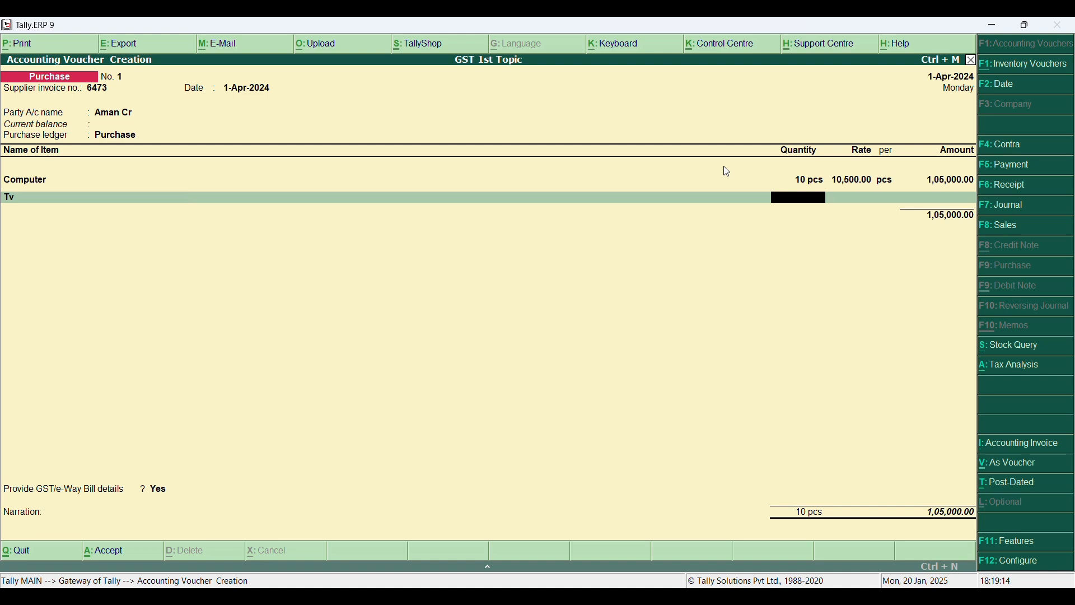
pyautogui.write('10')
pyautogui.press('Return')
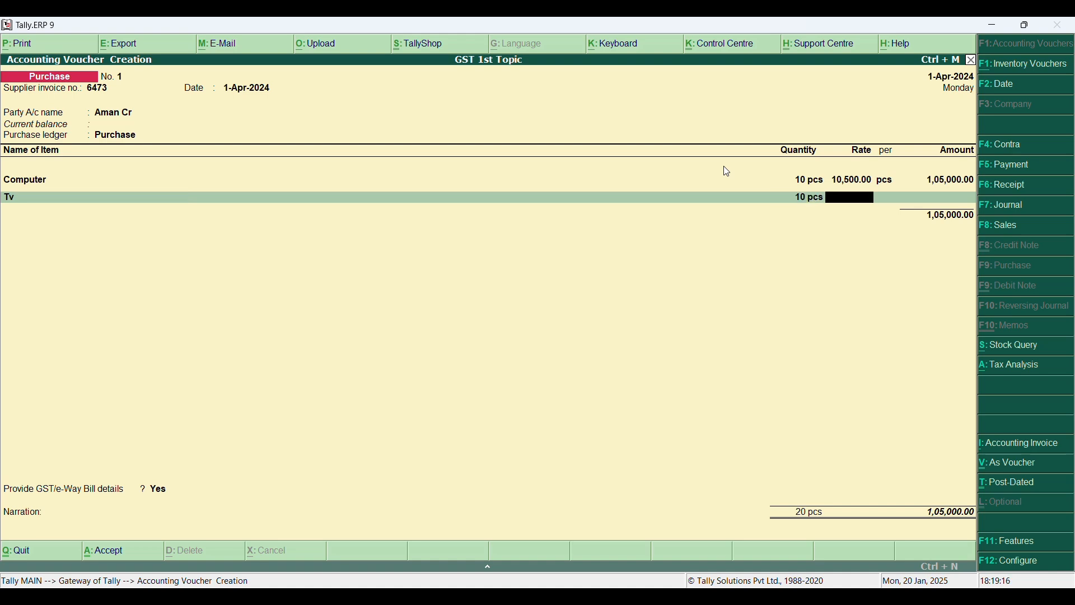
pyautogui.write('24,500')
pyautogui.press('Return')
pyautogui.press('Return')
pyautogui.press('Return')
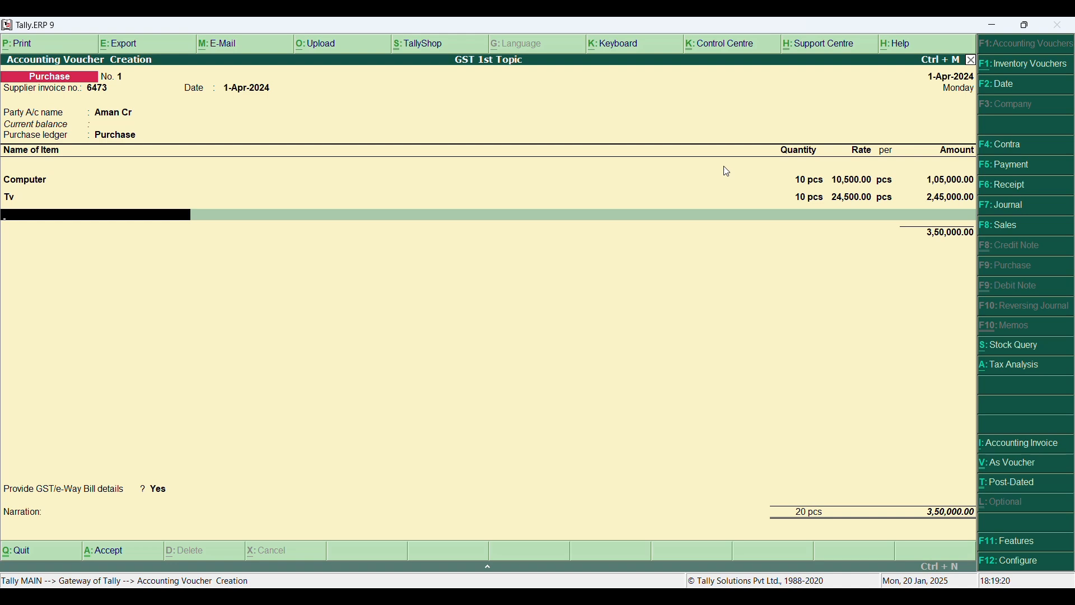
# - End the stock item list and add the Input Sgst and Input Cgst tax ledgers to the purchase voucher
pyautogui.press('BackSpace')
pyautogui.press('Return')
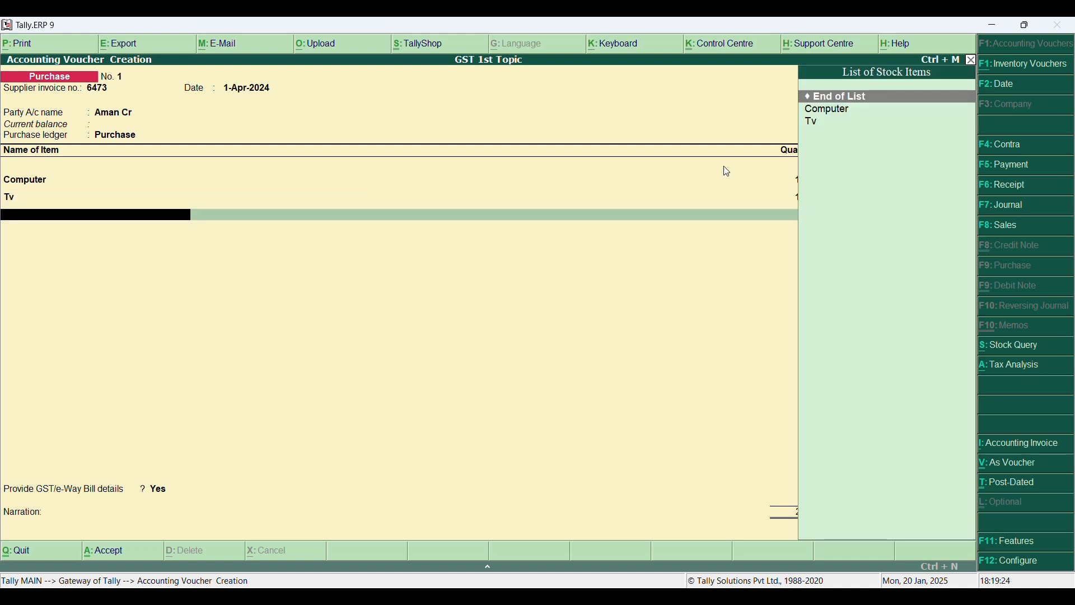
pyautogui.press('Return')
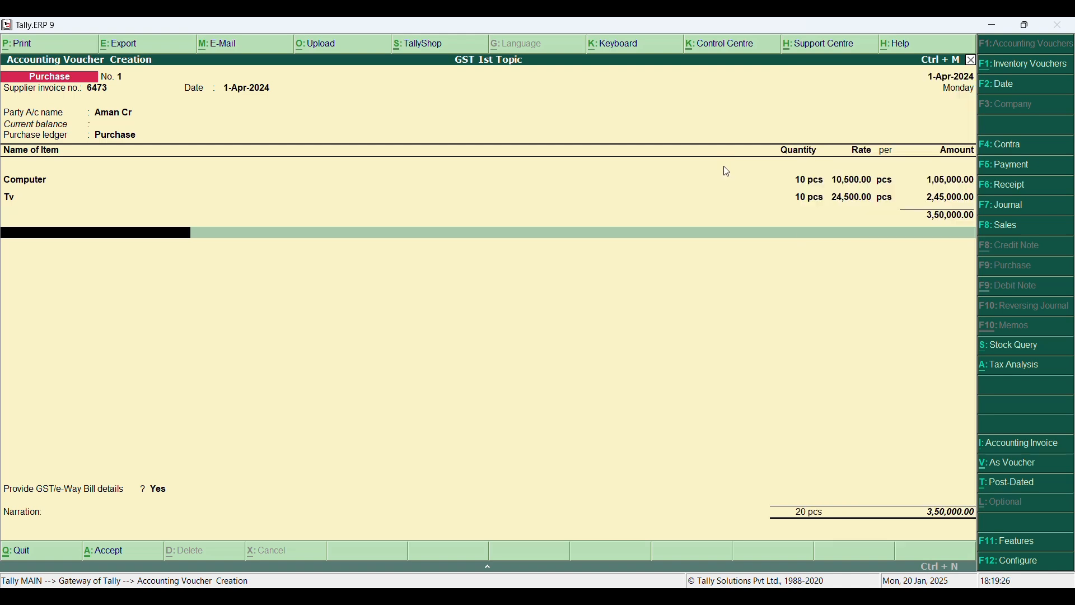
pyautogui.write('Input')
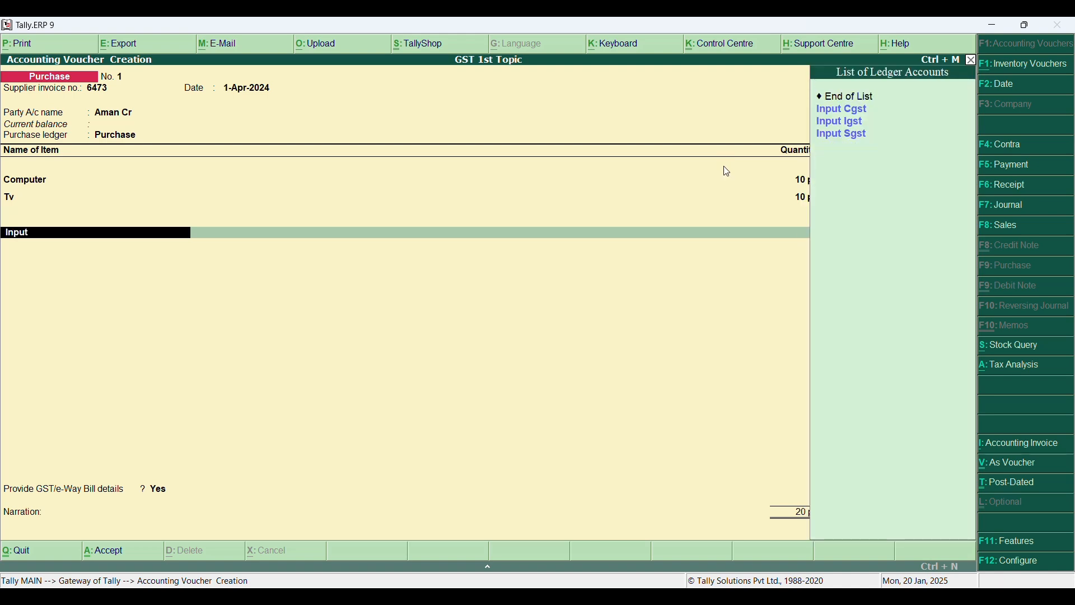
pyautogui.press('Down')
pyautogui.press('Down')
pyautogui.press('Return')
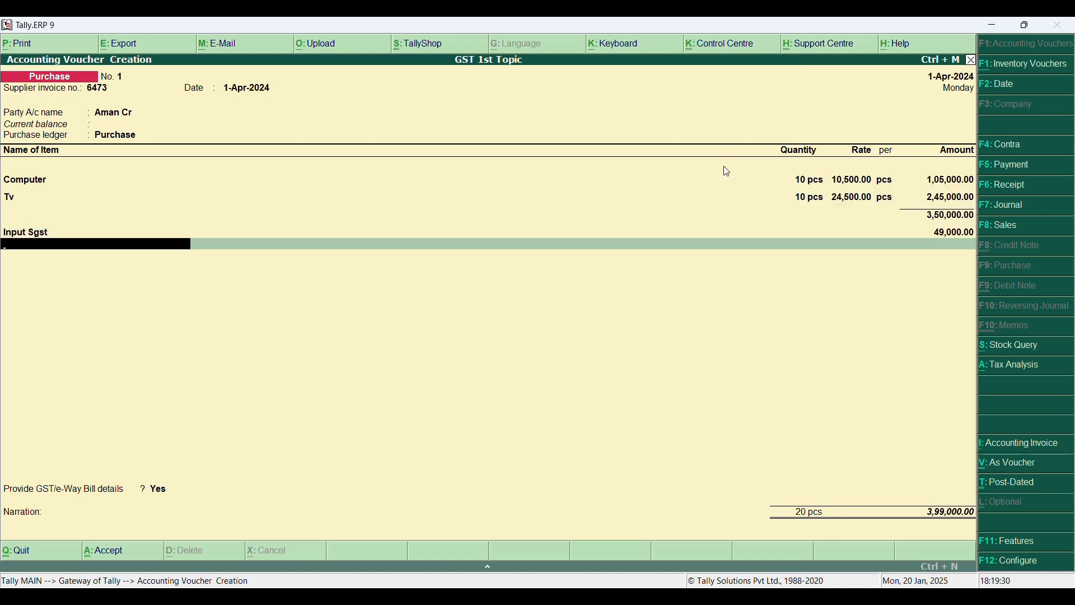
pyautogui.write('Inp')
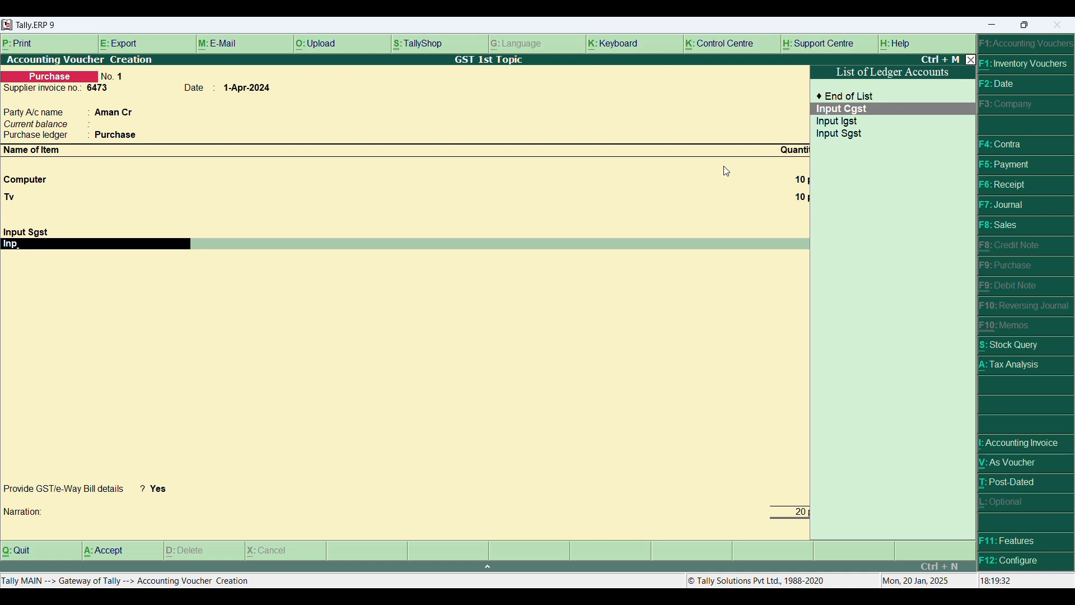
pyautogui.press('Return')
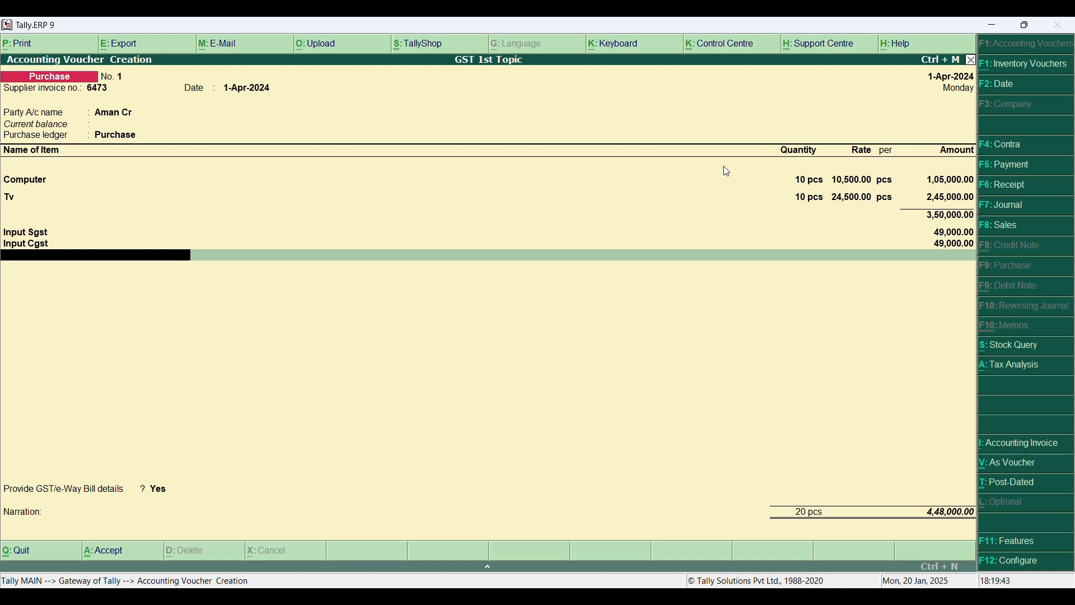
# - End the tax ledger list, dismiss the e-Way bill form, and set Provide GST/e-Way Bill details to No
pyautogui.press('Return')
pyautogui.press('Return')
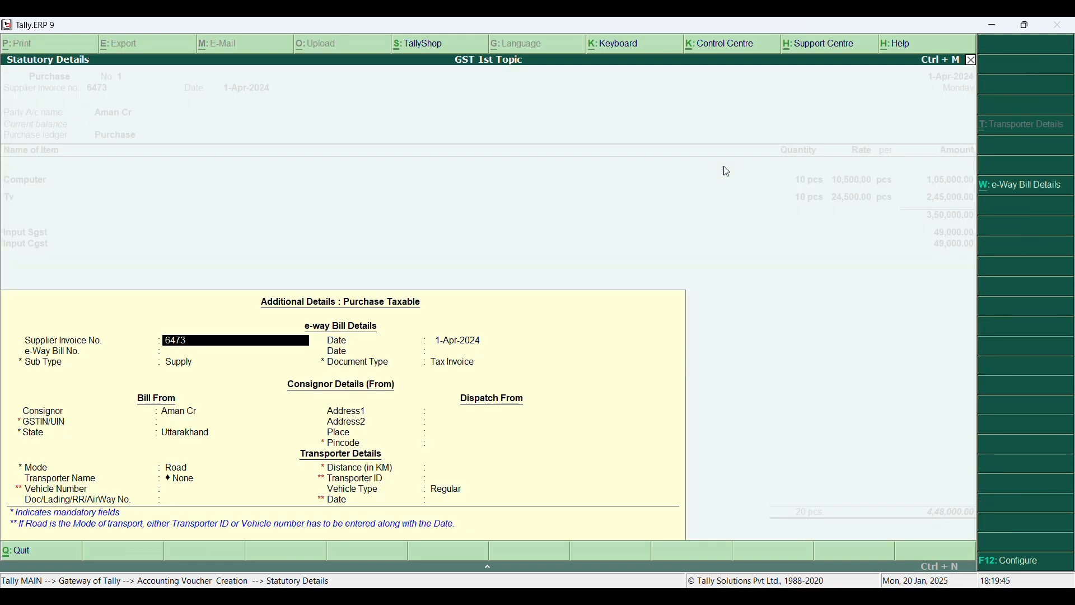
pyautogui.press('Escape')
pyautogui.press('Up')
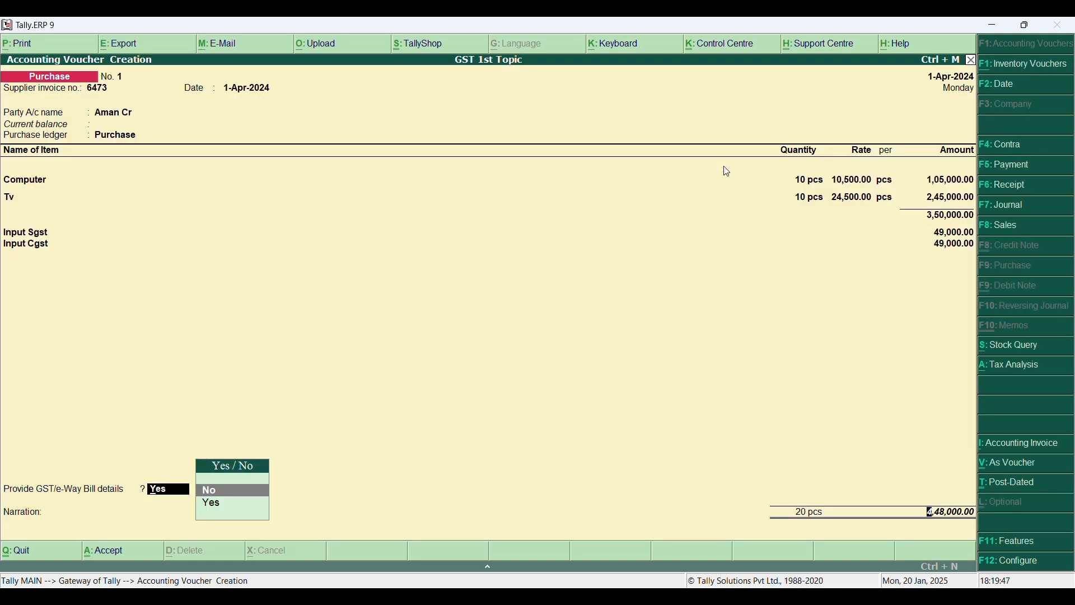
pyautogui.press('Return')
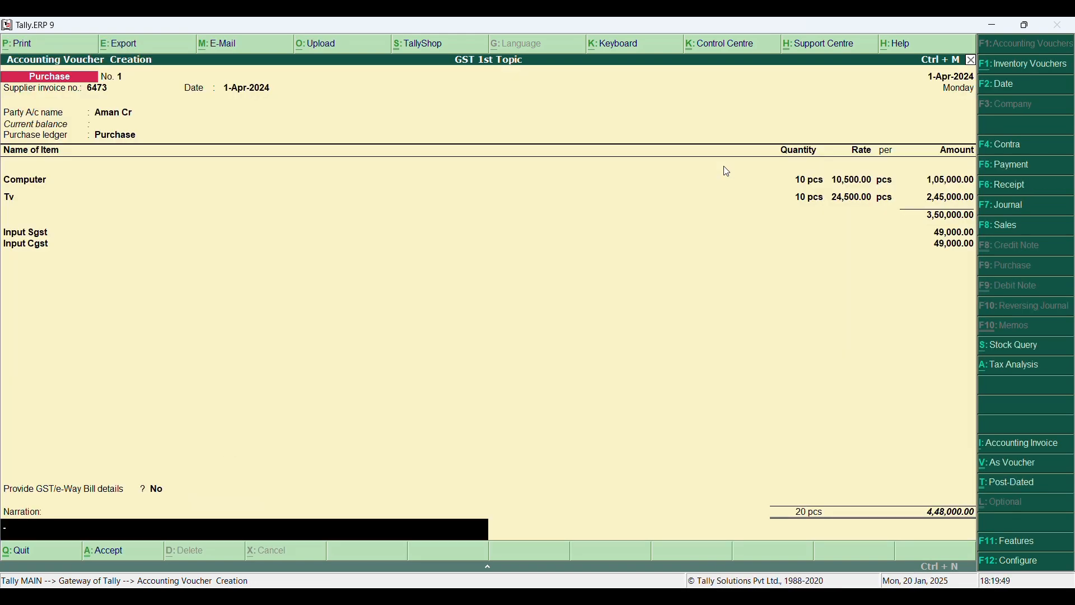
# - Enter a narration stating that goods were purchased from the creditor on credit, and save the purchase voucher
pyautogui.write('bekn')
pyautogui.press('BackSpace')
pyautogui.press('BackSpace')
pyautogui.press('BackSpace')
pyautogui.write('being goods purchase from')
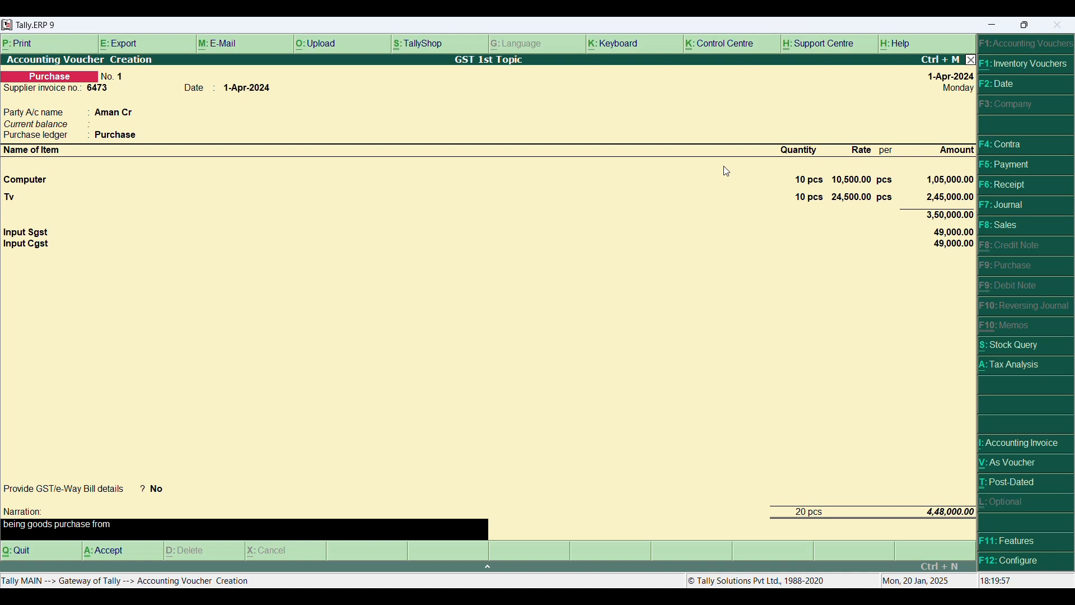
pyautogui.write(' aman on cr')
pyautogui.press('Return')
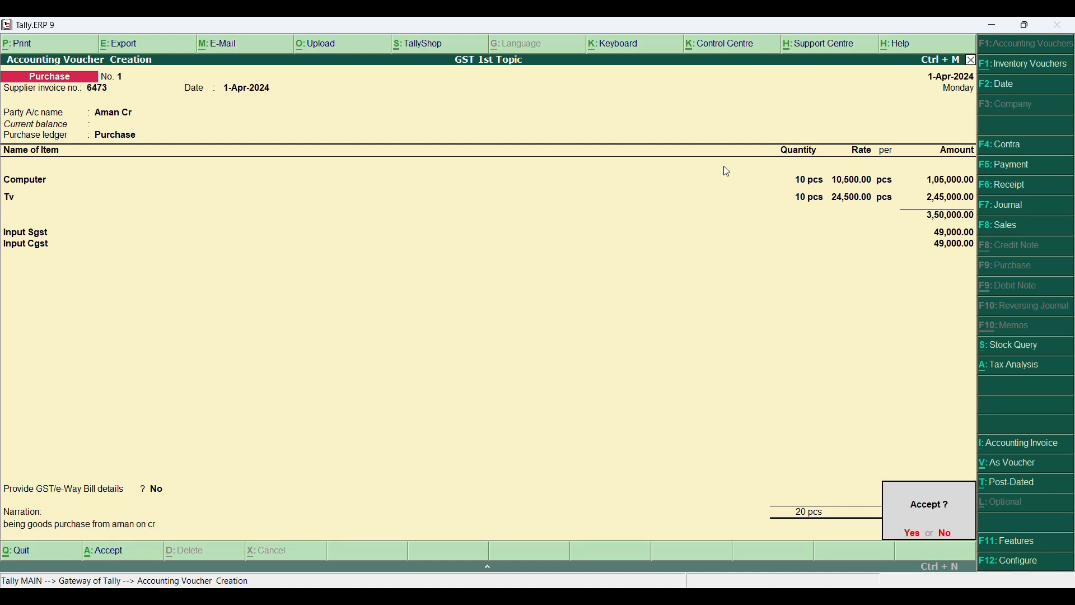
pyautogui.press('y')
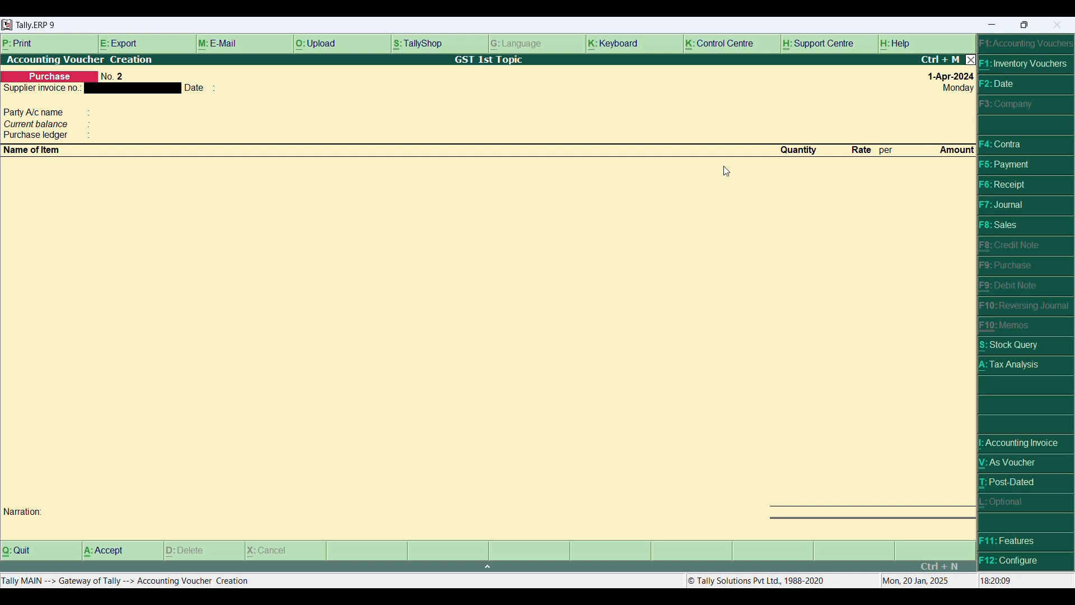
# - Open a Sales voucher, enter the reference number, and choose the debtor's ledger as party account with Sales as the sales ledger
pyautogui.press('F8')
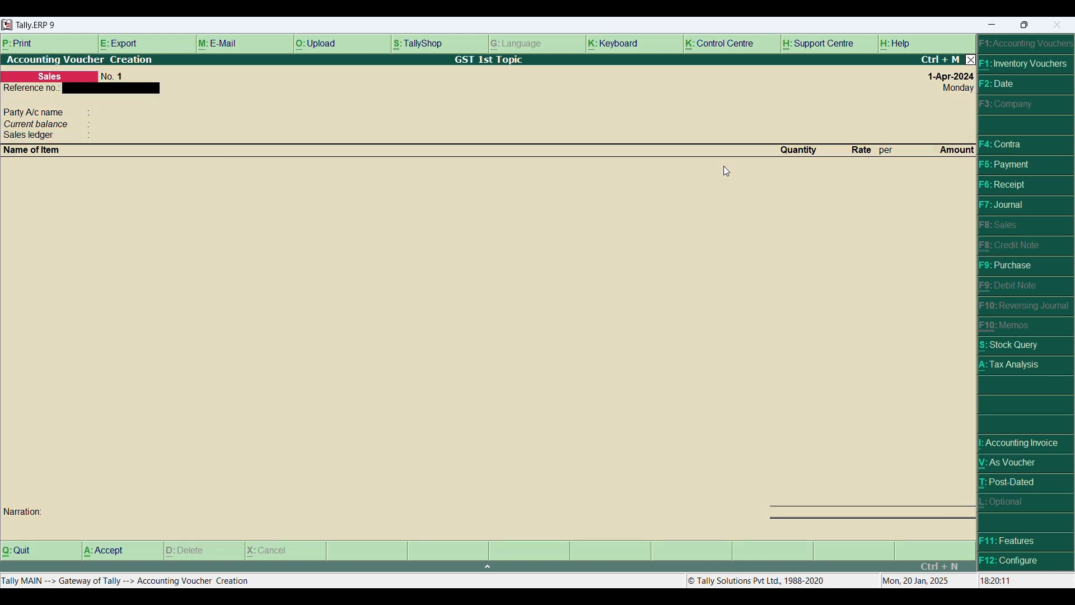
pyautogui.write('10214')
pyautogui.press('Return')
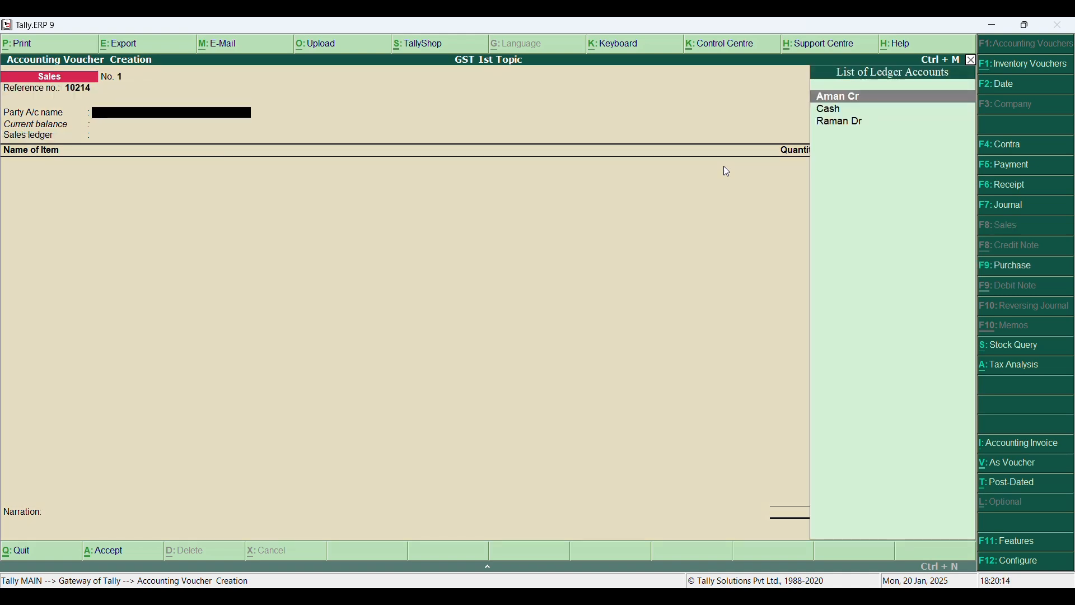
pyautogui.write('Raman')
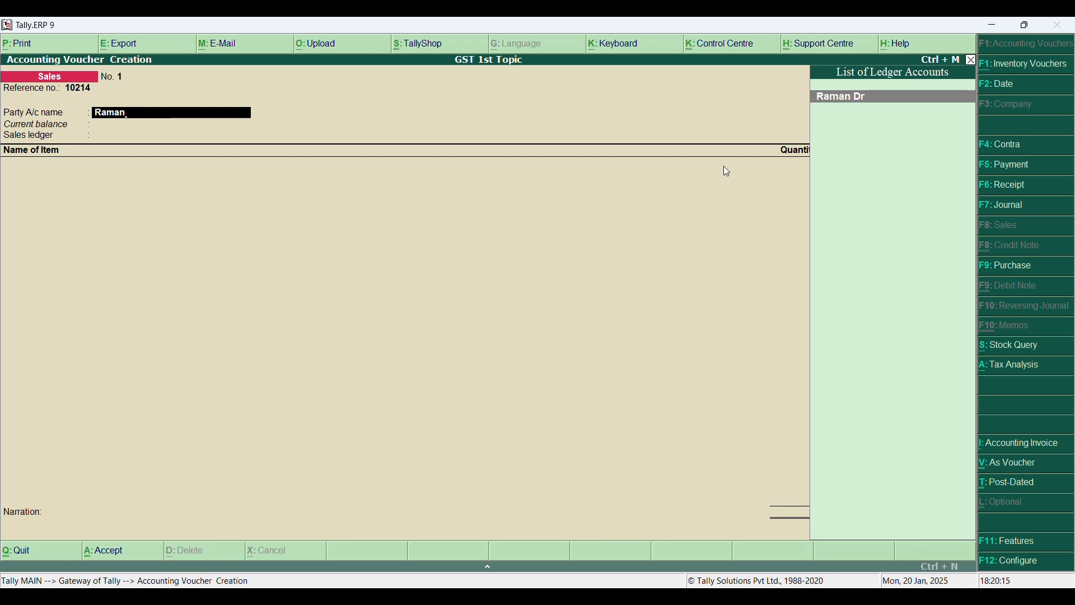
pyautogui.press('Return')
pyautogui.hotkey('ctrl', 'a')
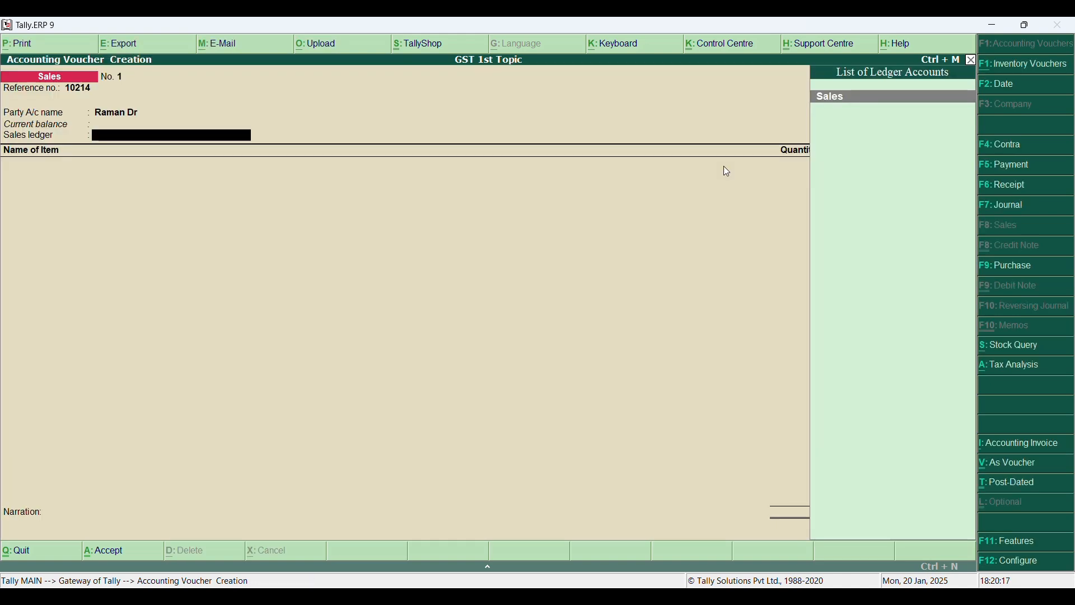
pyautogui.press('Return')
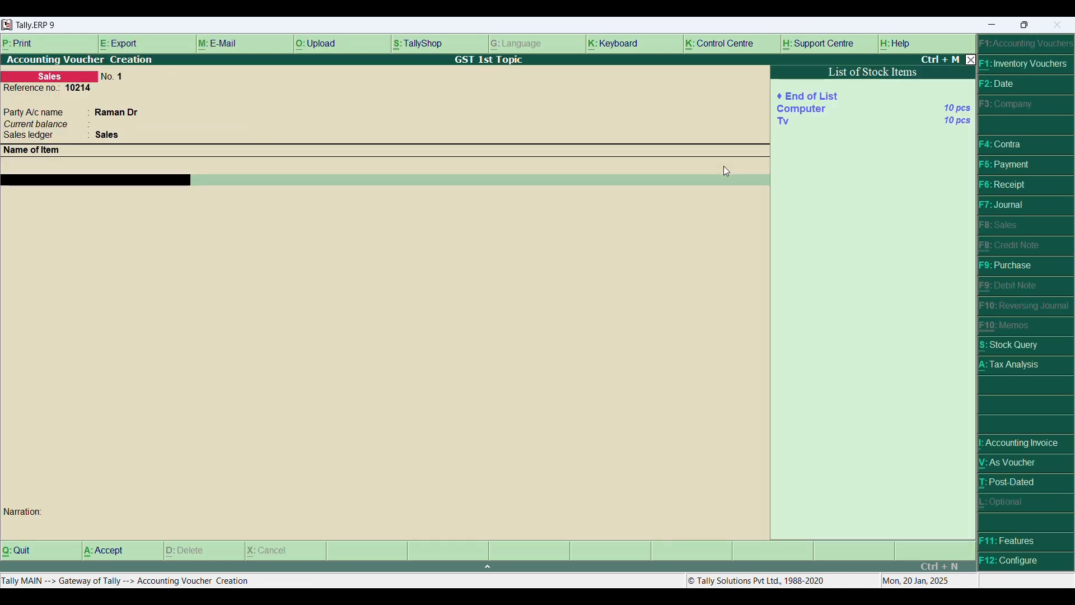
# - Add the stock item Computer to the sales voucher with quantity 8 pcs at a rate of 12,600
pyautogui.press('Down')
pyautogui.press('Return')
pyautogui.write('8')
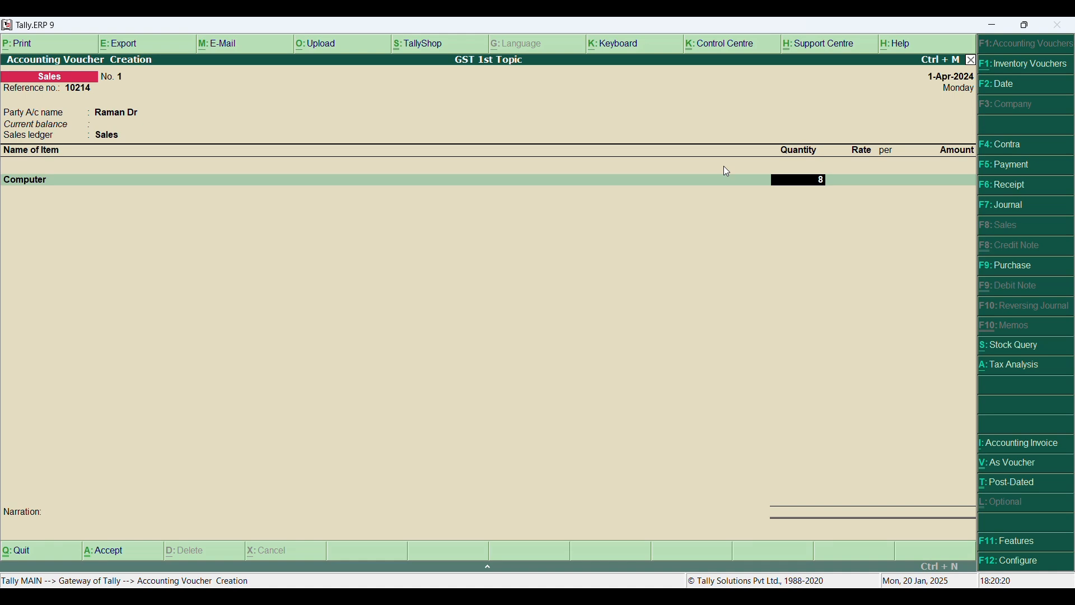
pyautogui.press('Return')
pyautogui.write('12,6')
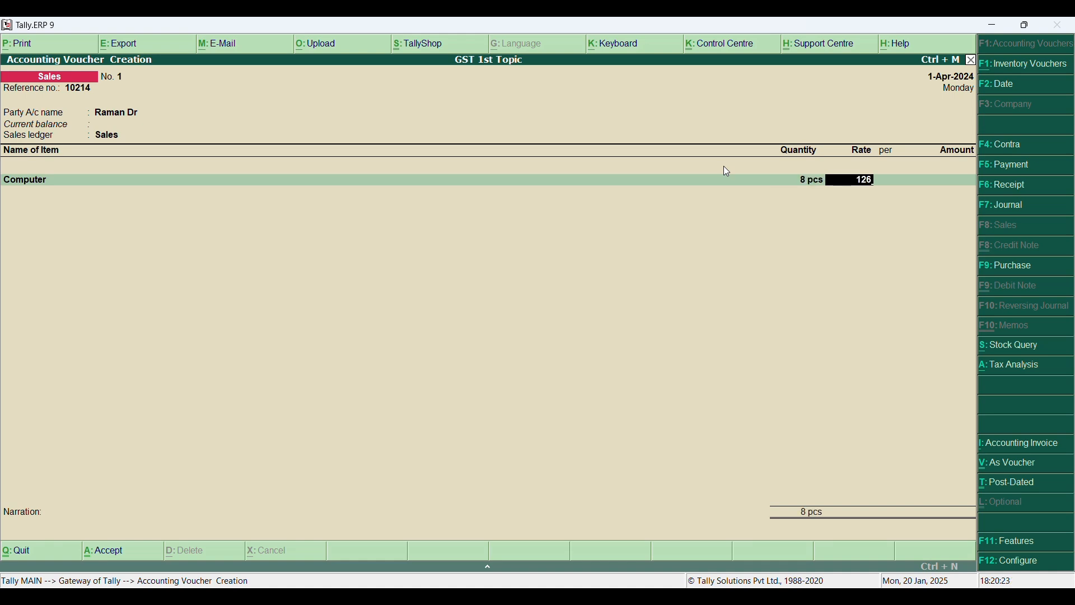
pyautogui.write('00')
pyautogui.press('Return')
pyautogui.press('Return')
# - Add the stock item Tv to the sales voucher with quantity 7 pcs at a rate of 28,500, and end the item list
pyautogui.write('Tv')
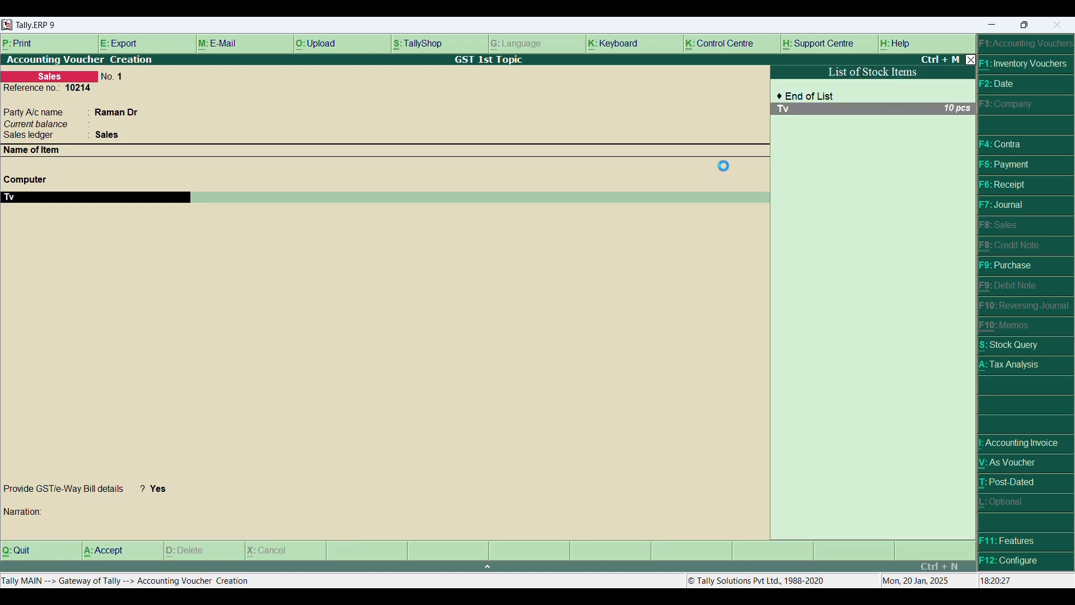
pyautogui.press('Return')
pyautogui.write('7')
pyautogui.press('Return')
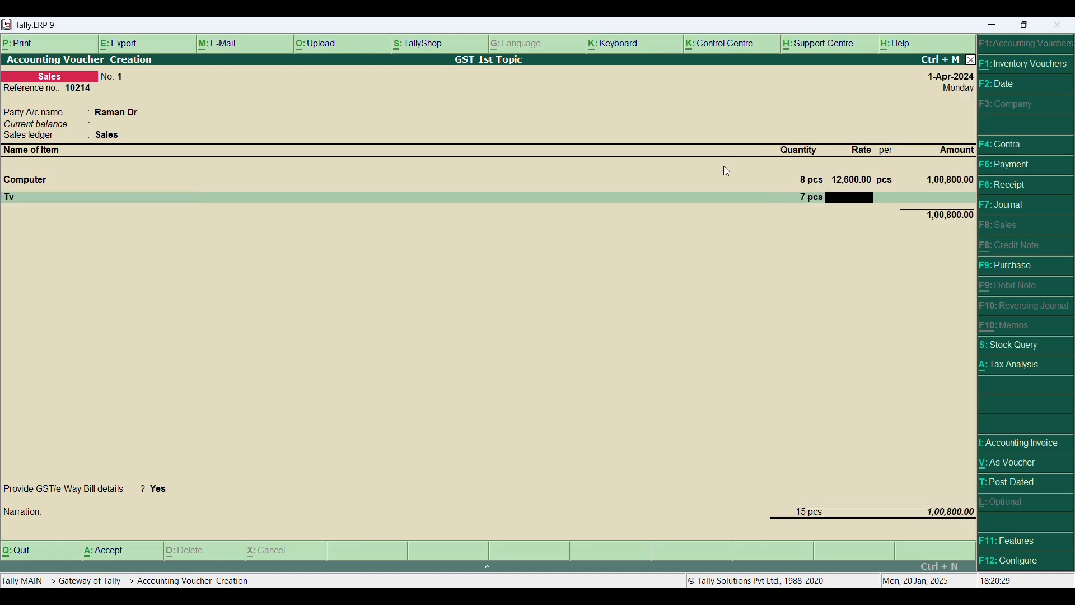
pyautogui.write('28,500')
pyautogui.press('Return')
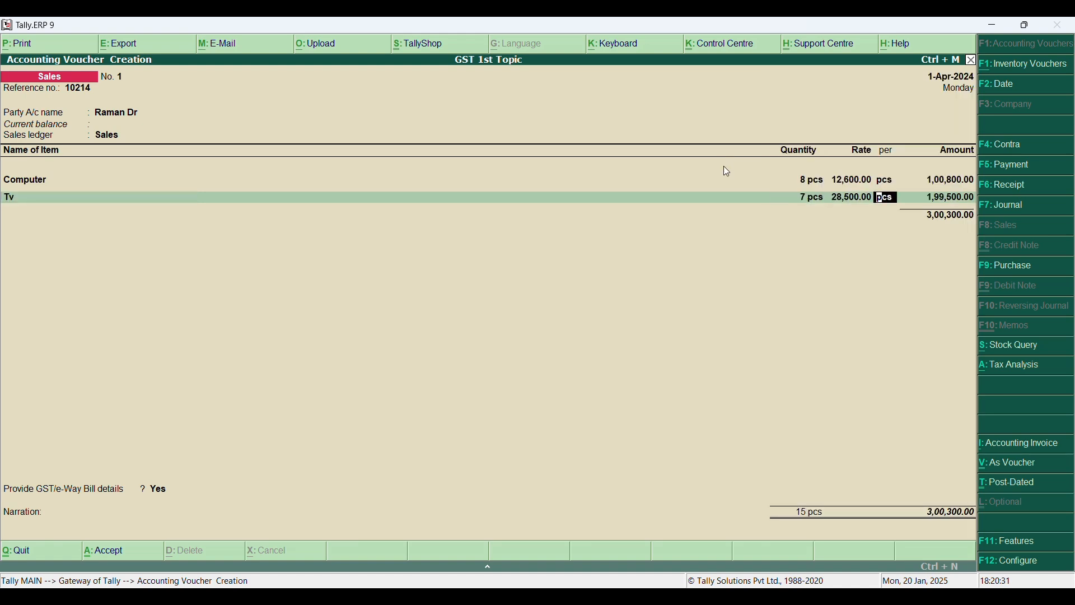
pyautogui.press('Return')
pyautogui.press('Return')
pyautogui.press('Return')
pyautogui.write('O')
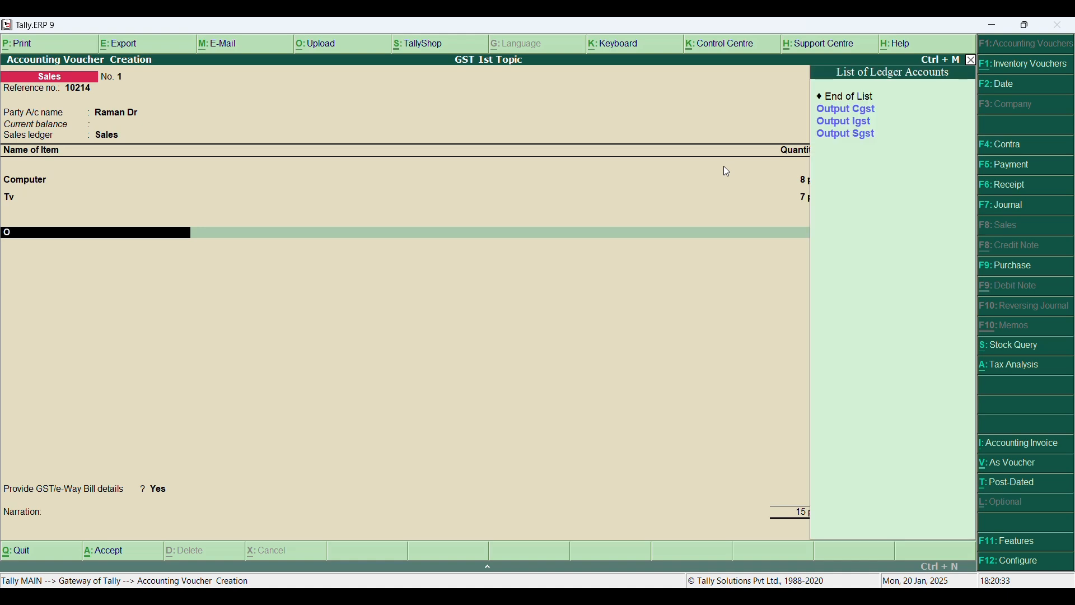
pyautogui.press('BackSpace')
pyautogui.press('BackSpace')
pyautogui.press('BackSpace')
pyautogui.press('BackSpace')
pyautogui.press('BackSpace')
pyautogui.press('BackSpace')
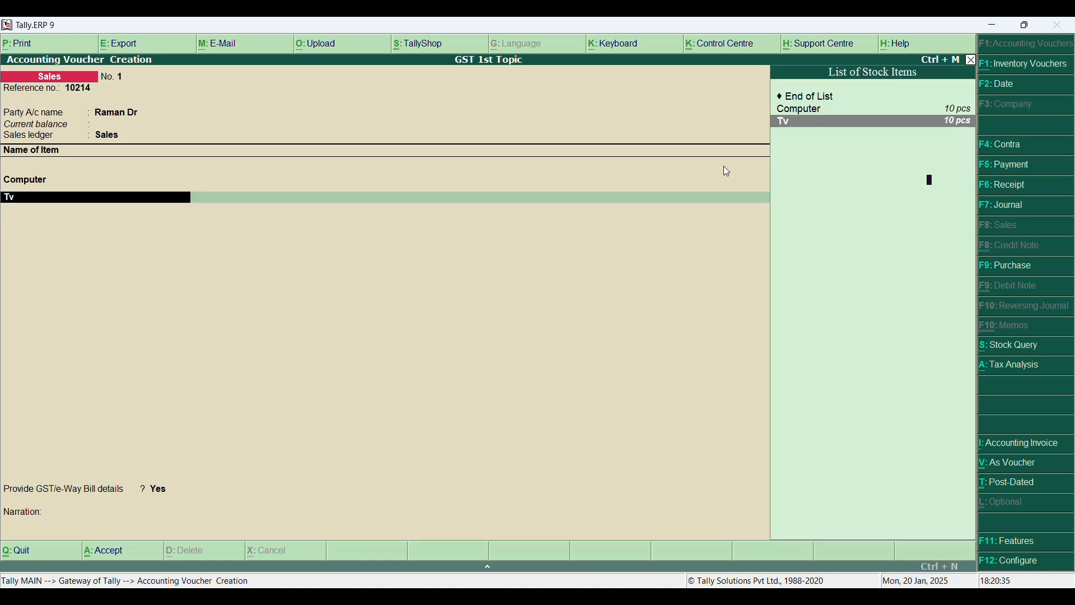
pyautogui.press('BackSpace')
pyautogui.press('Return')
pyautogui.press('BackSpace')
pyautogui.press('BackSpace')
pyautogui.press('BackSpace')
pyautogui.press('BackSpace')
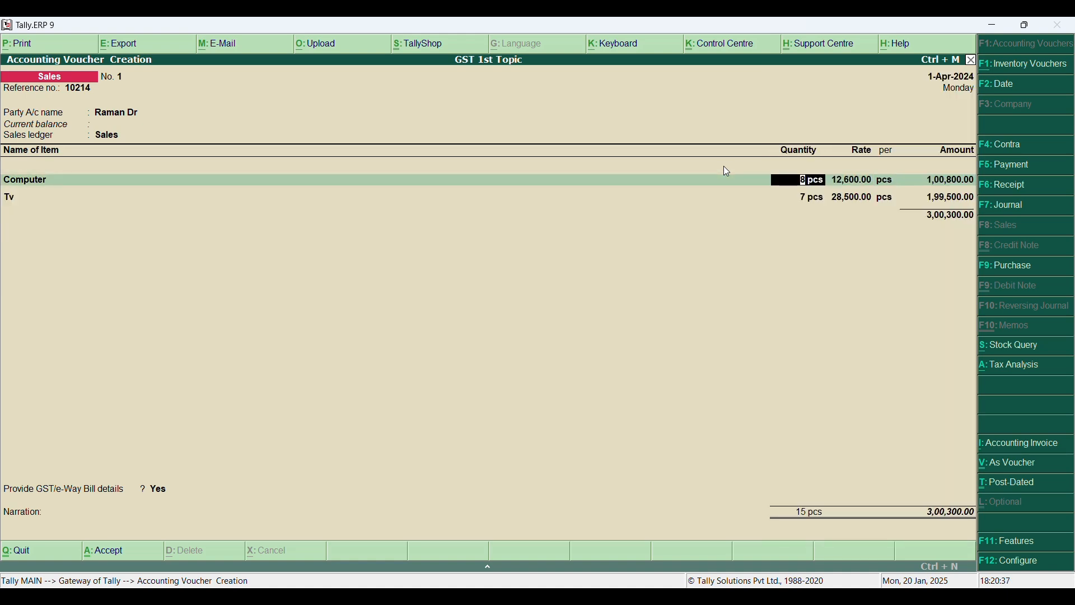
pyautogui.press('BackSpace')
pyautogui.press('Return')
pyautogui.press('Return')
pyautogui.press('Return')
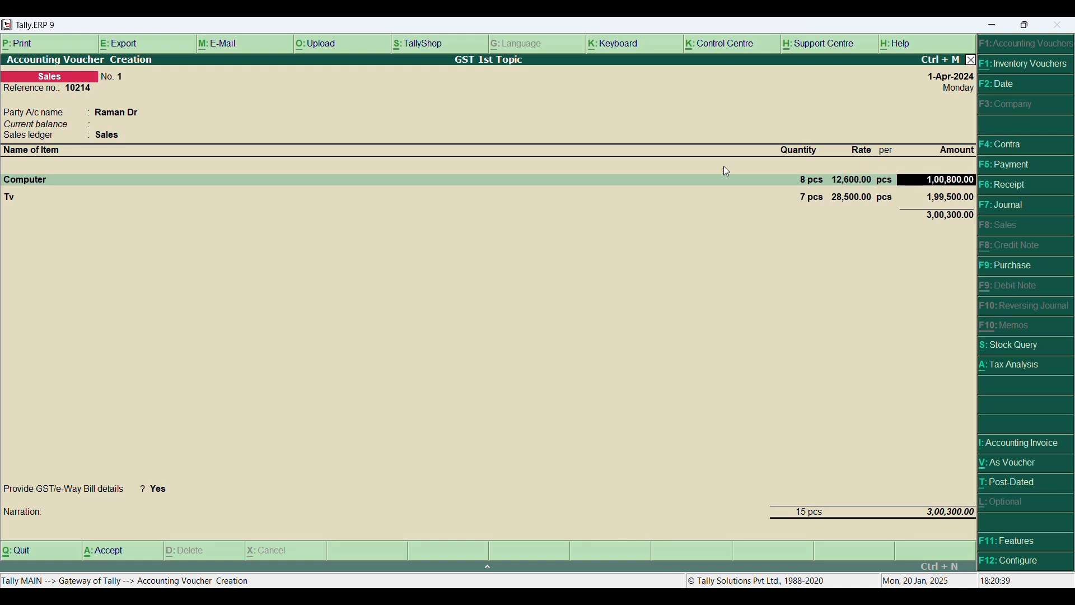
pyautogui.press('Return')
pyautogui.press('Return')
pyautogui.press('Return')
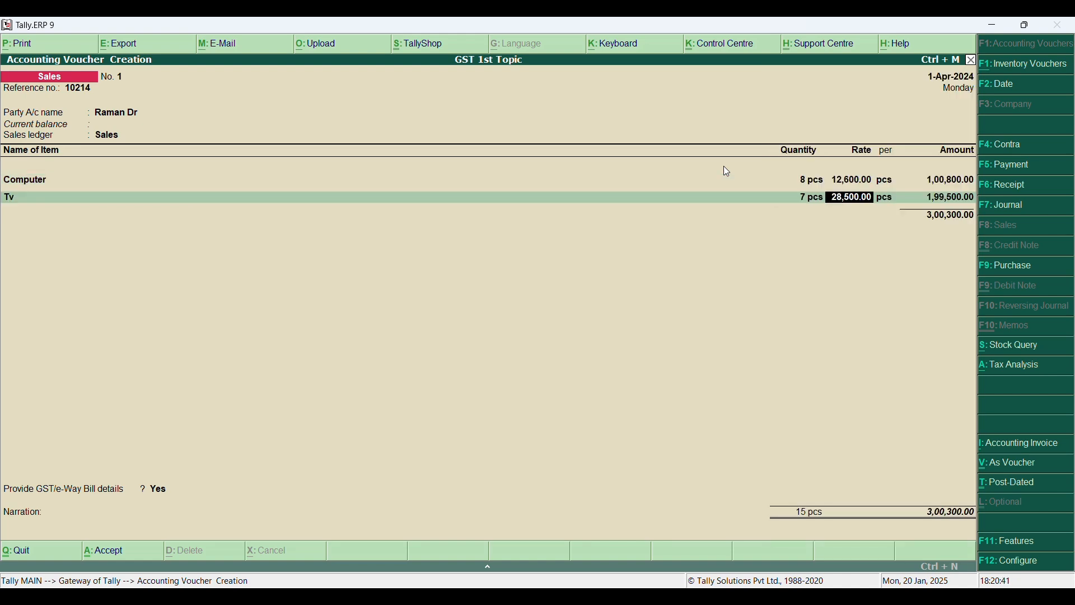
pyautogui.press('Return')
pyautogui.press('Return')
pyautogui.press('Return')
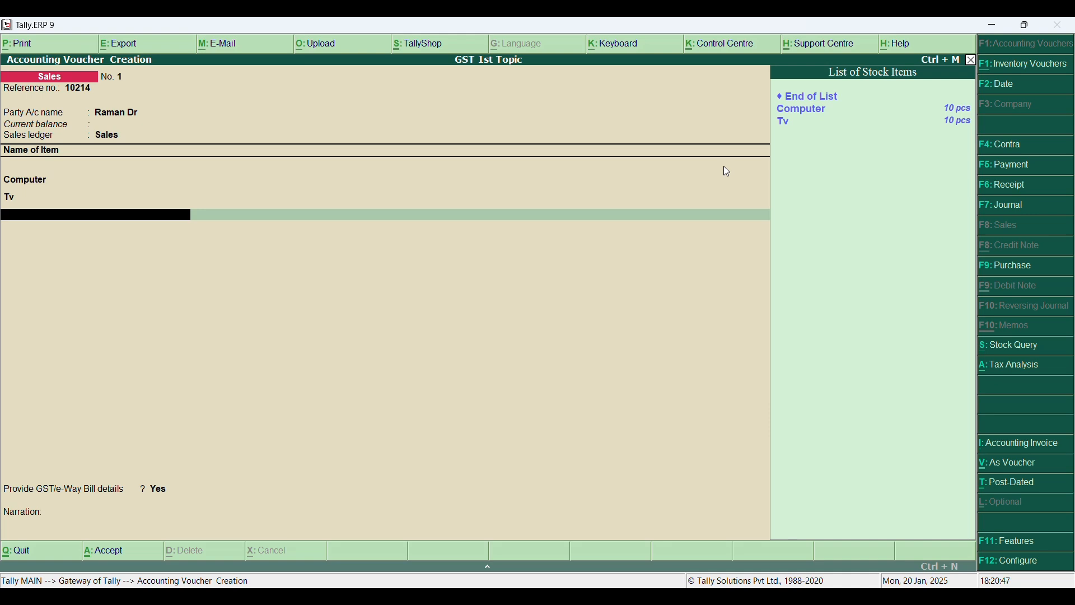
# - Add the Output Sgst and Output Cgst tax ledgers below the items in the sales voucher
pyautogui.press('Return')
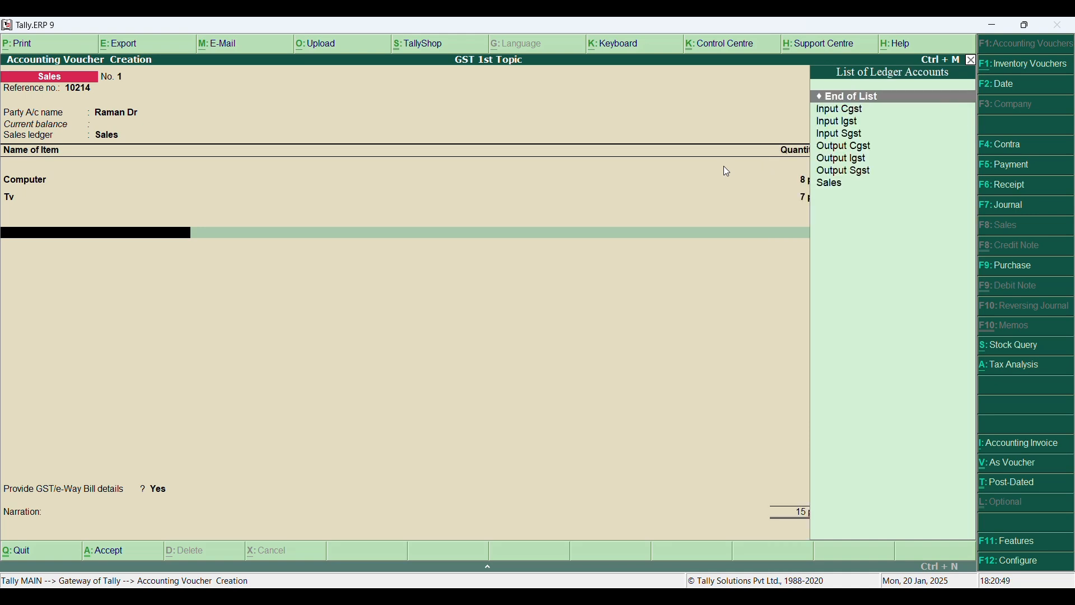
pyautogui.write('Ou')
pyautogui.press('Down')
pyautogui.press('Down')
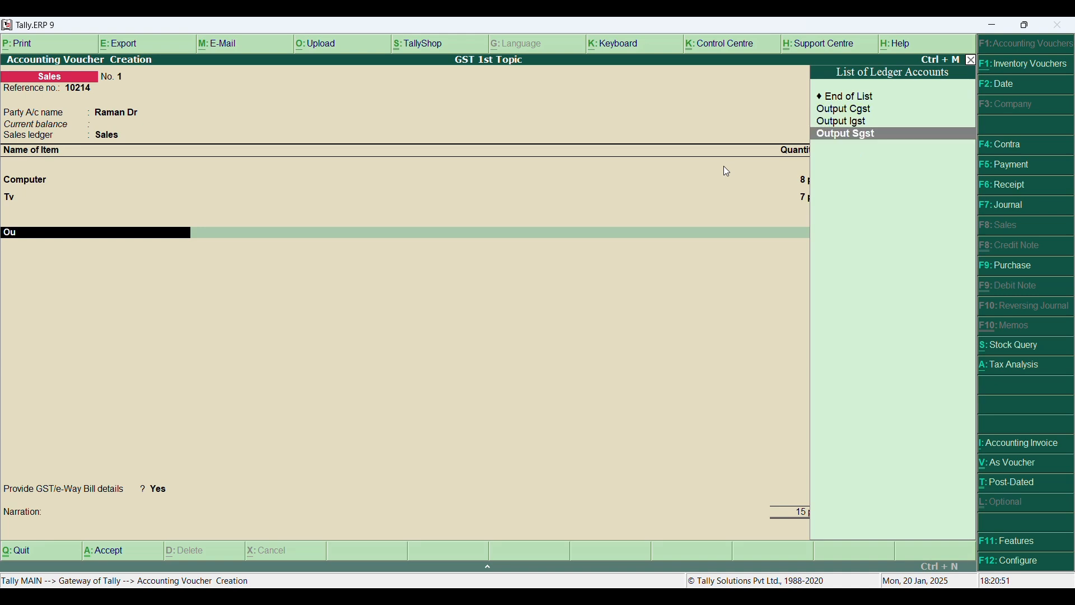
pyautogui.press('Return')
pyautogui.press('Return')
pyautogui.write('Ou')
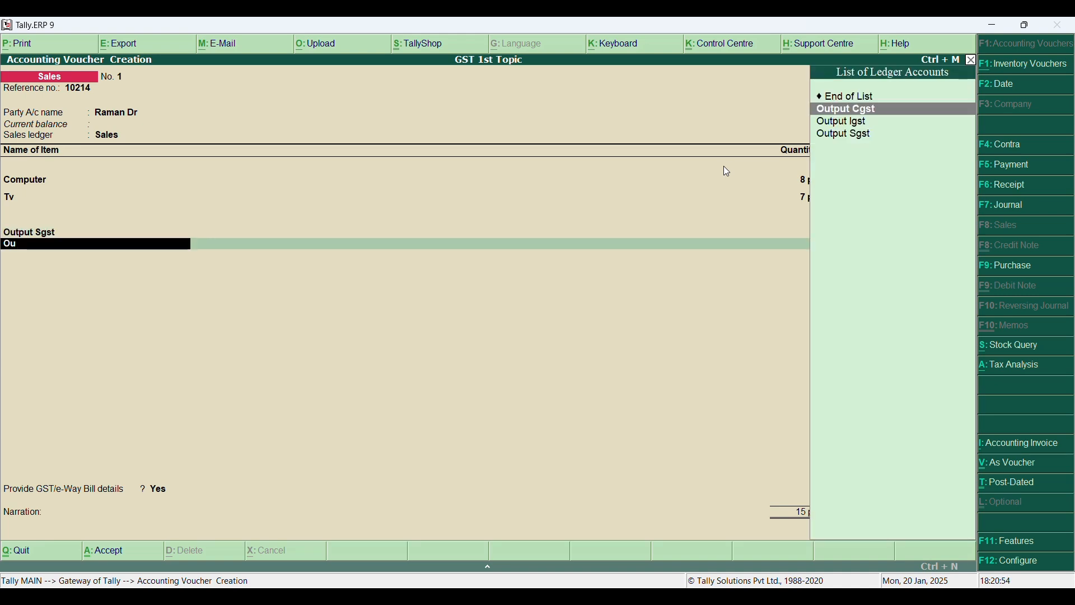
pyautogui.press('Return')
pyautogui.press('Return')
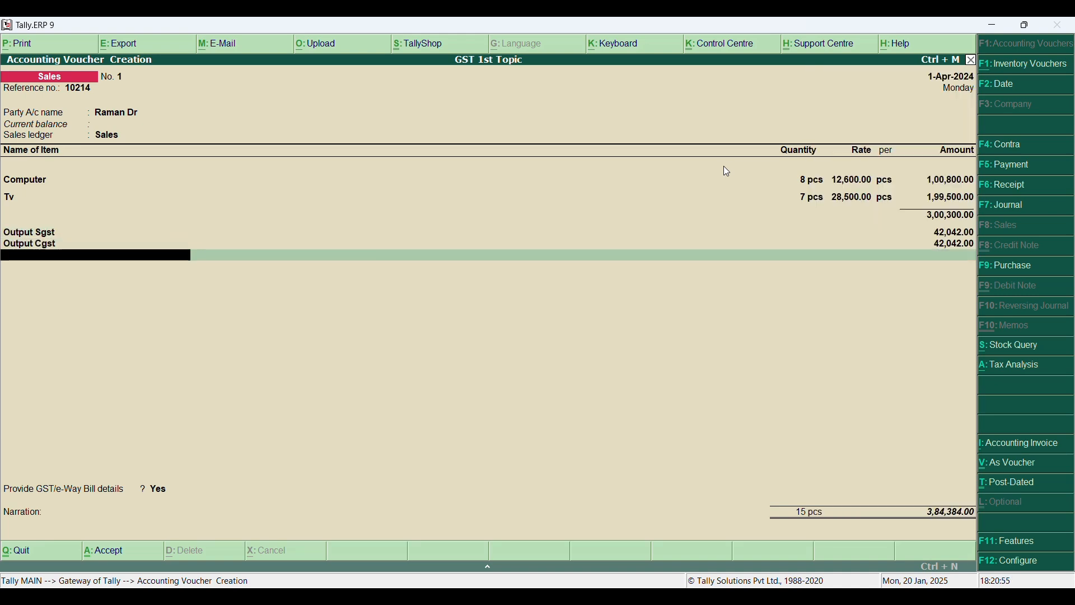
# - End the tax ledger list and set Provide GST/e-Way Bill details to No in the sales voucher
pyautogui.press('Return')
pyautogui.press('Up')
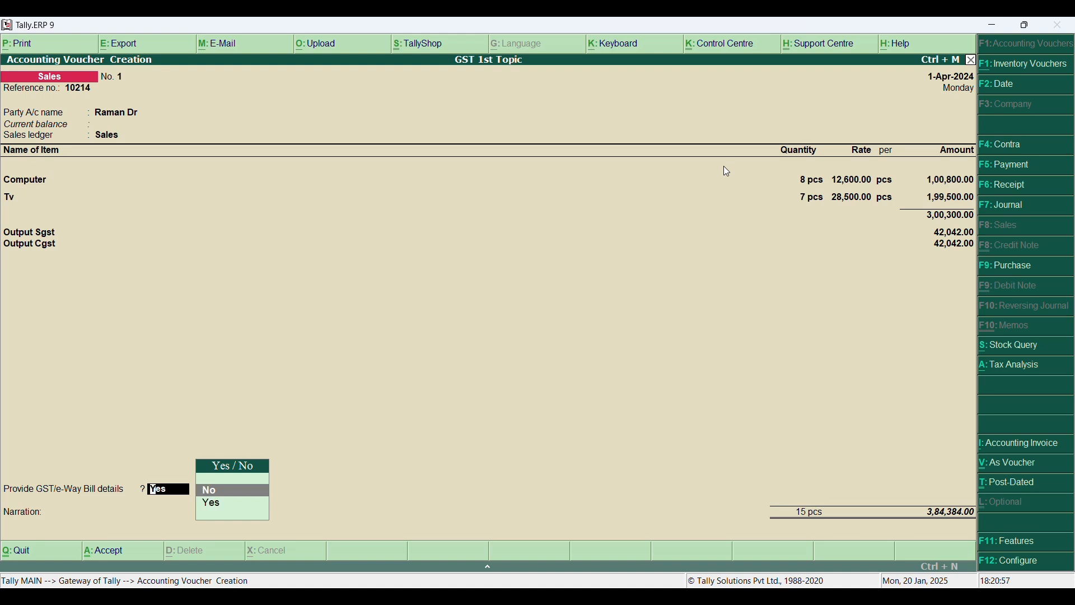
pyautogui.press('Return')
# - Enter a narration for goods sold to the debtor on cr, accept the sales voucher, and quit voucher creation
pyautogui.write('be')
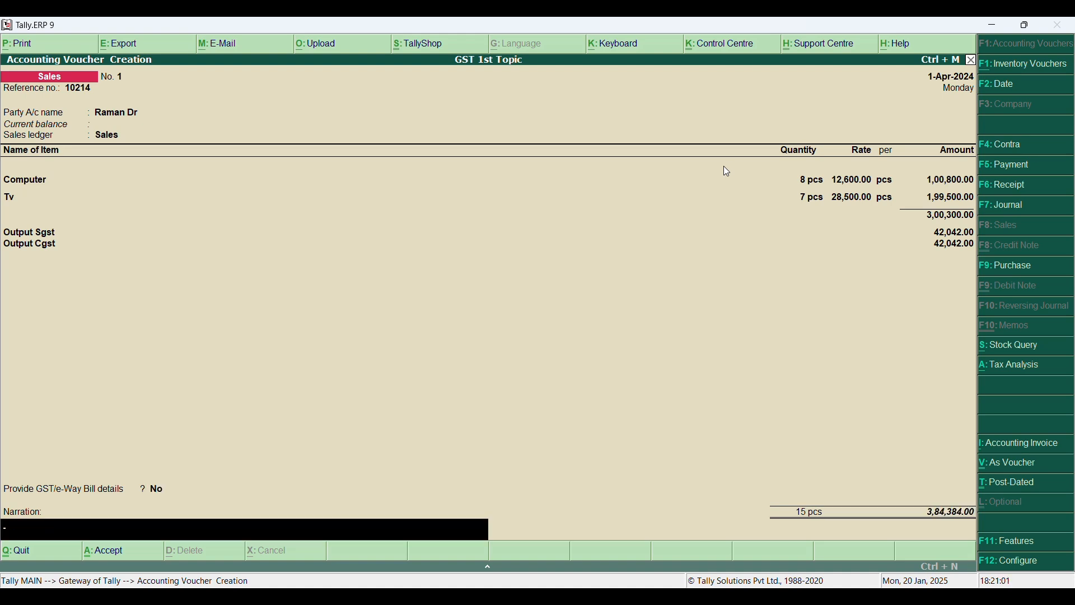
pyautogui.write('ij')
pyautogui.press('BackSpace')
pyautogui.write('ng goods sold to raman on')
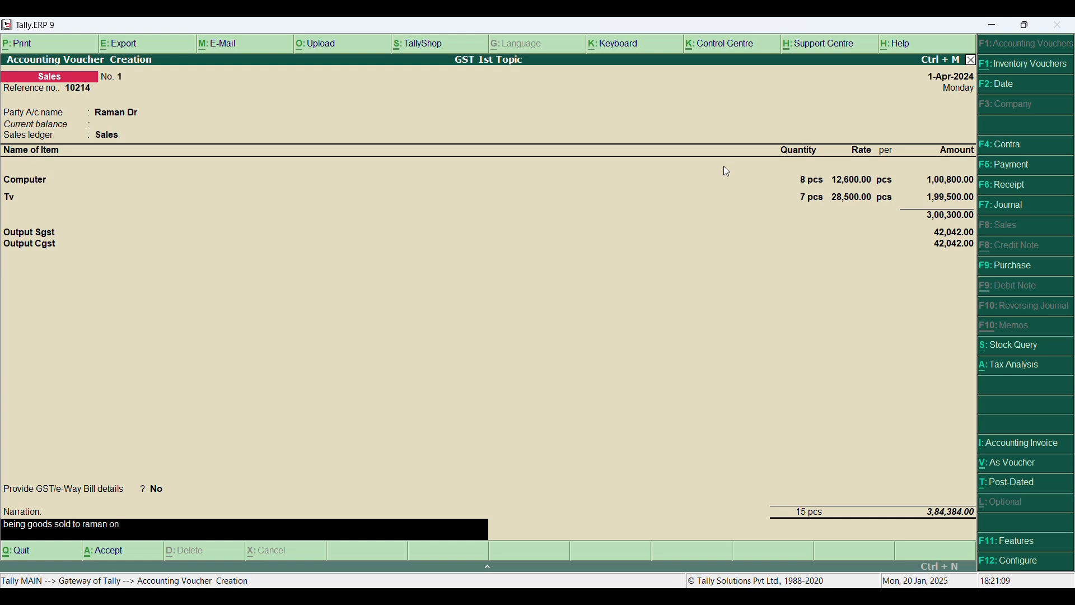
pyautogui.write(' cr')
pyautogui.press('Return')
pyautogui.press('Return')
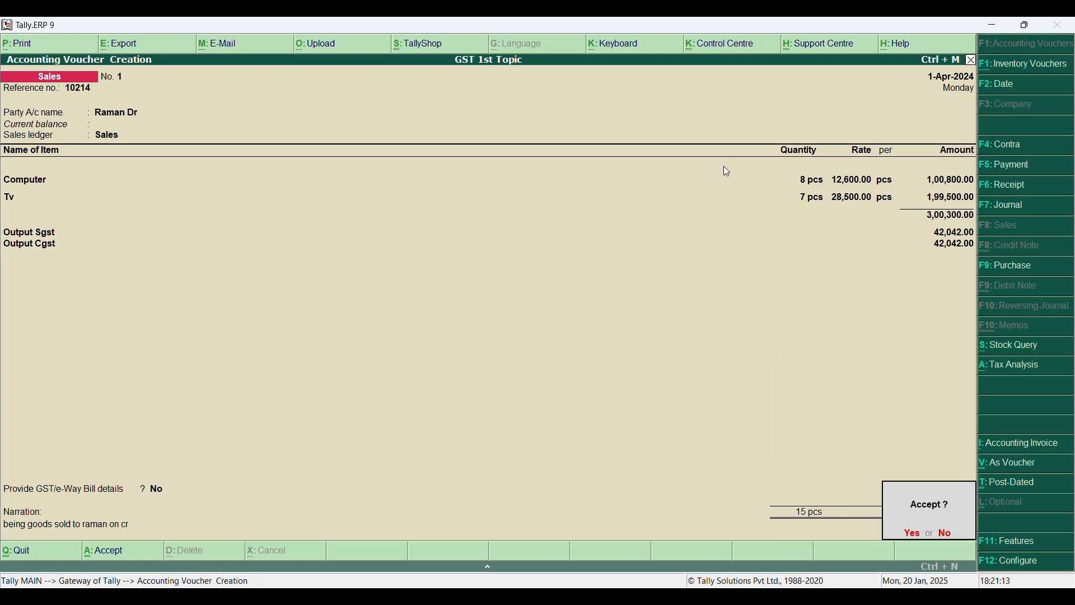
pyautogui.press('Return')
pyautogui.press('Escape')
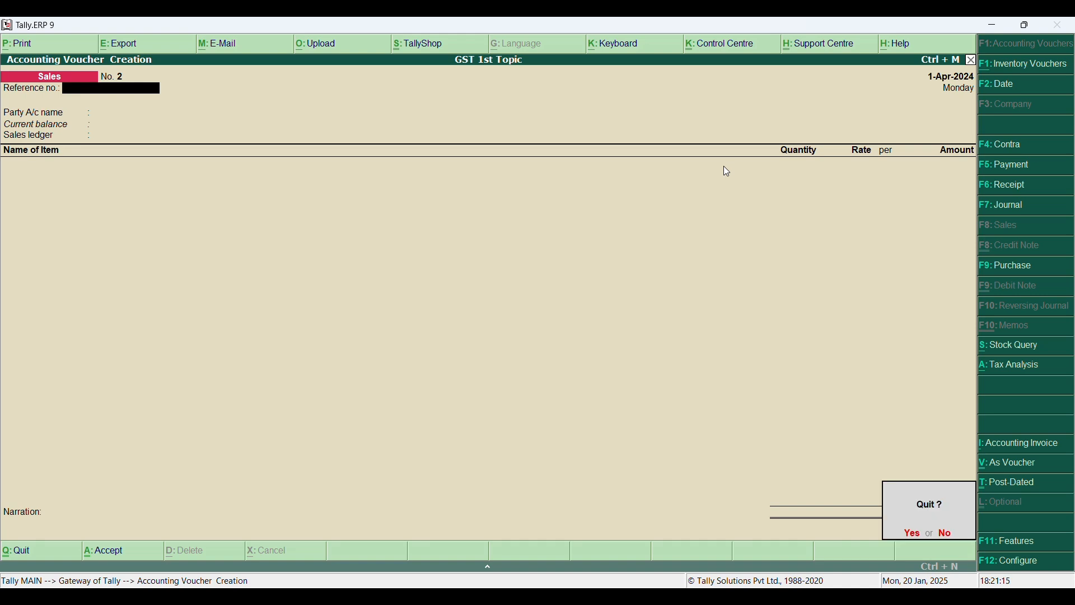
pyautogui.press('Return')
# - Open the Balance Sheet in detailed form and drill into Duties & Taxes to examine the input and output tax ledgers
pyautogui.press('Down')
pyautogui.press('Down')
pyautogui.press('Down')
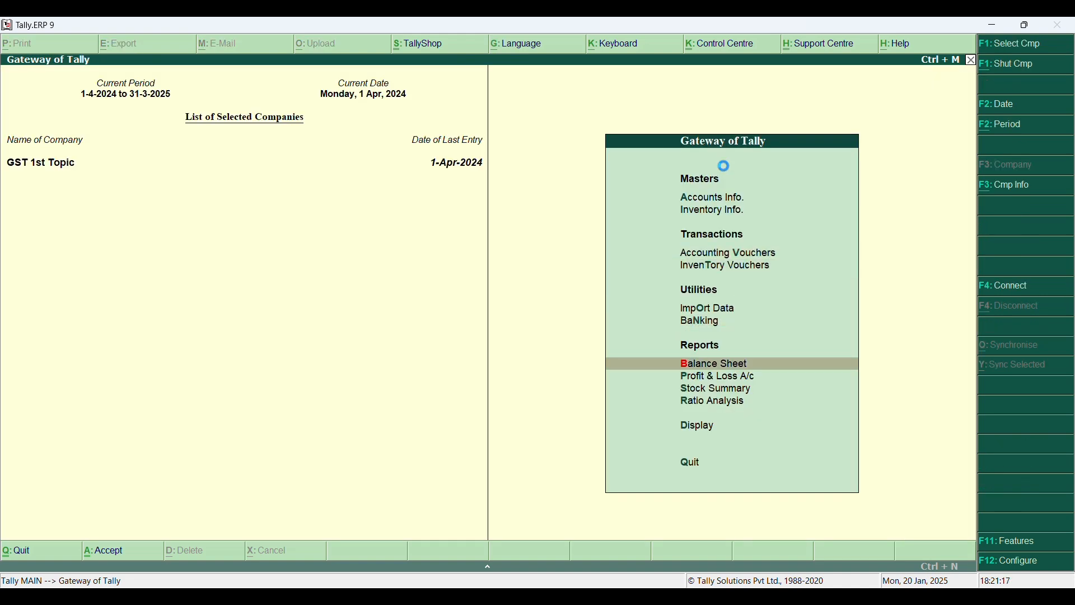
pyautogui.press('Return')
pyautogui.press('Down')
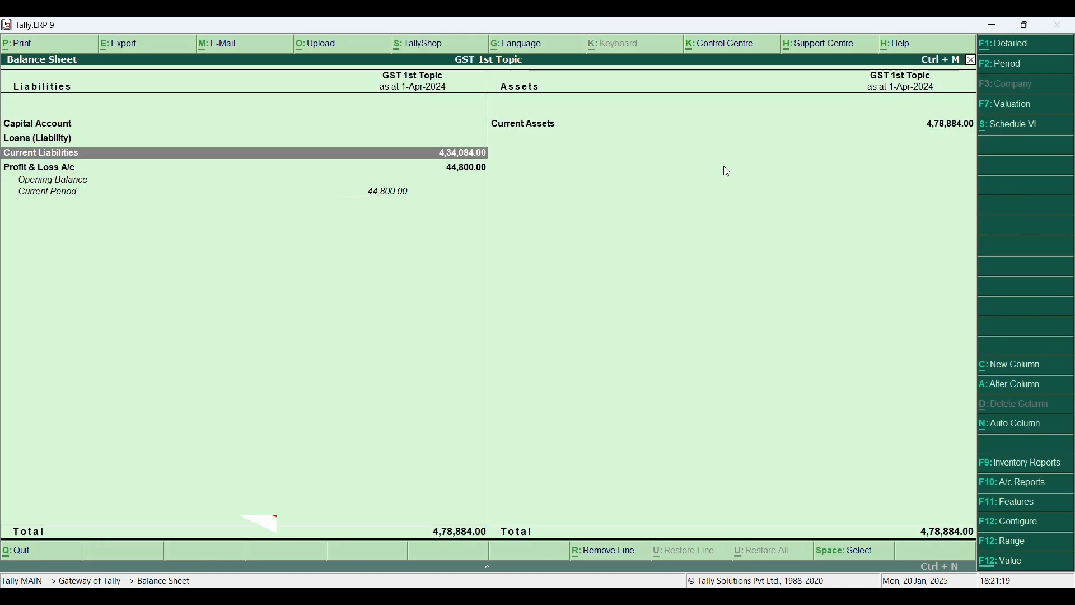
pyautogui.hotkey('alt', 'F1')
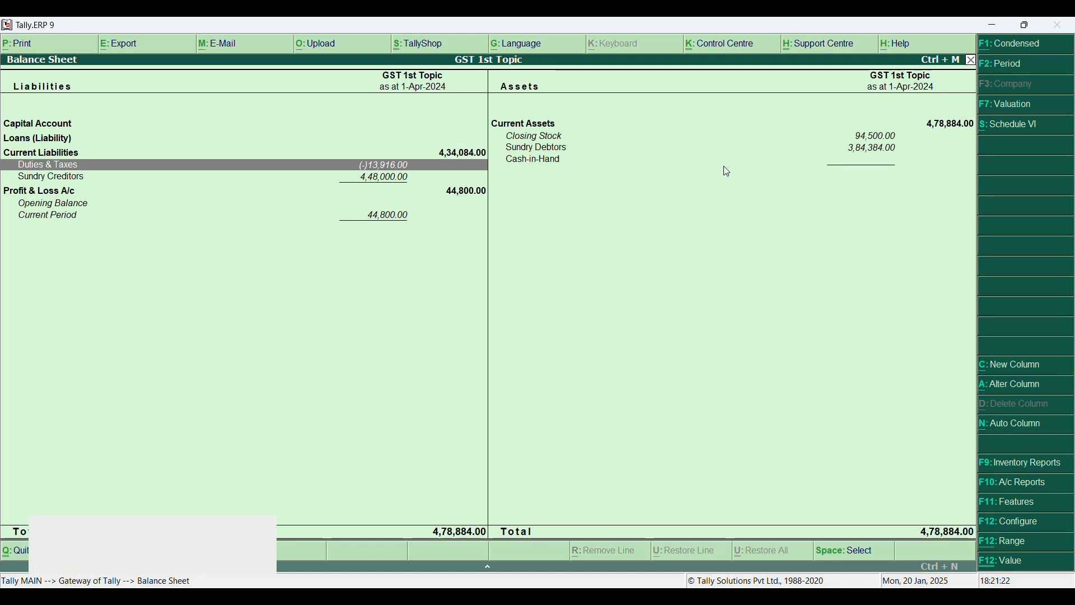
pyautogui.press('Return')
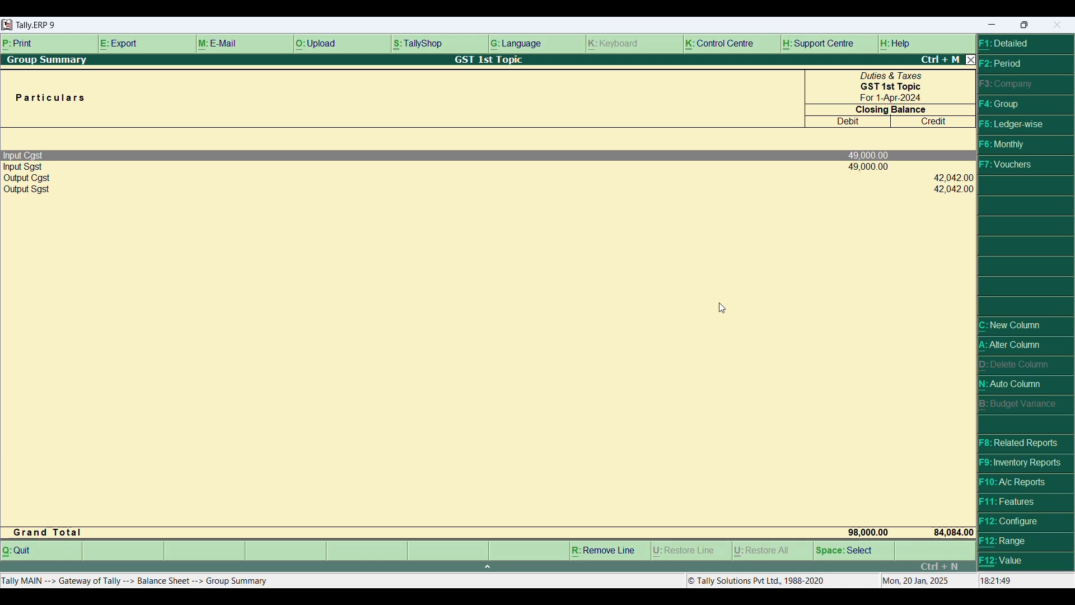
pyautogui.press('Escape')
pyautogui.press('Escape')
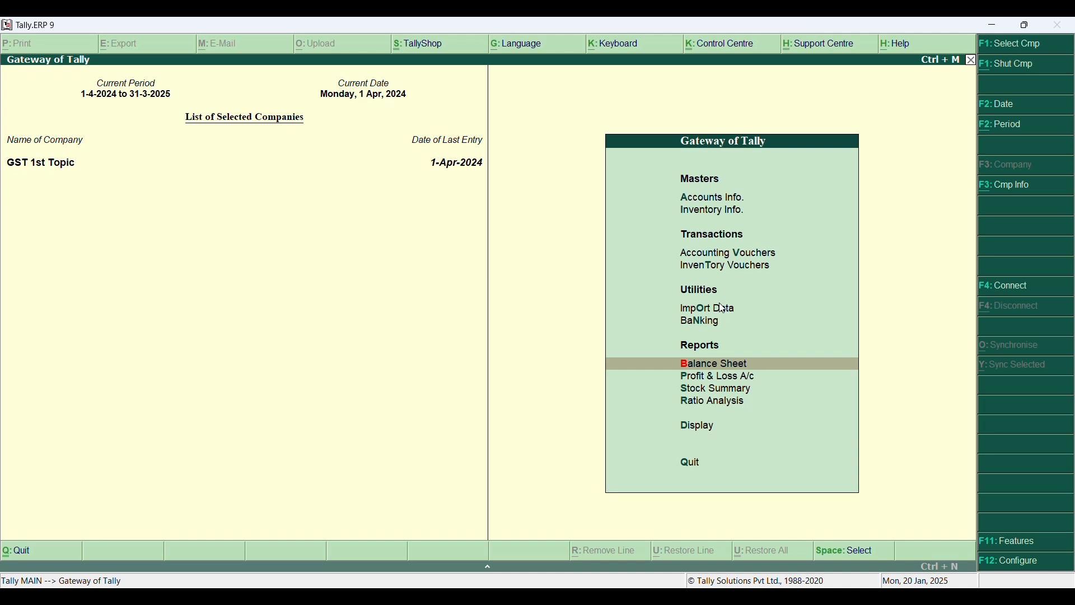
# - Review the purchase, sales, closing stock and profit entries in the Profit & Loss A/c
pyautogui.press('Down')
pyautogui.press('Return')
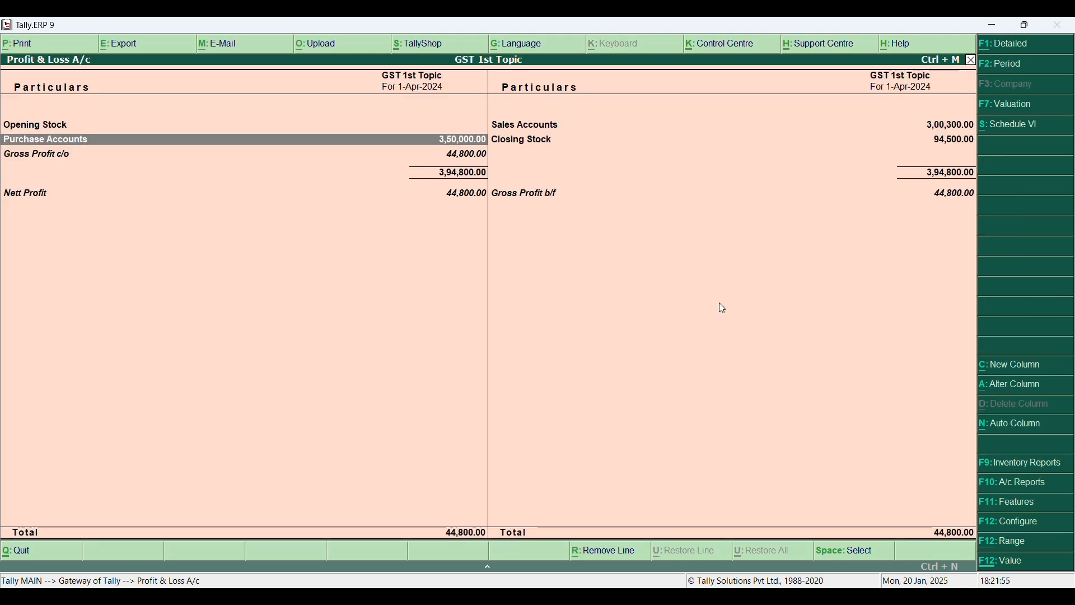
pyautogui.press('Up')
pyautogui.press('Right')
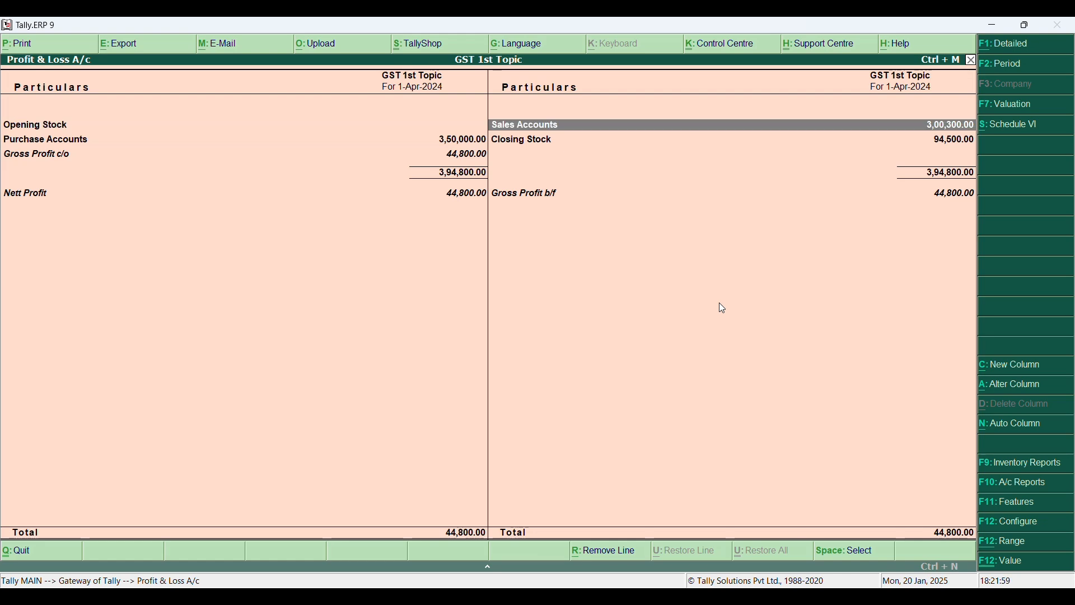
pyautogui.press('Down')
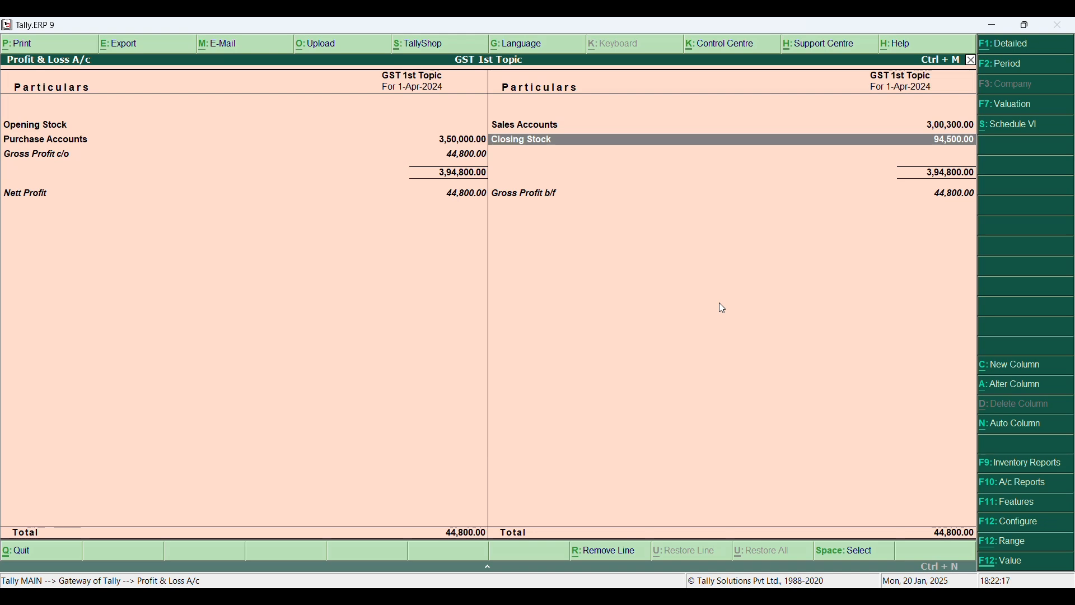
pyautogui.press('Escape')
# - Reopen the Balance Sheet in detailed form and go through the items on the liabilities side
pyautogui.press('Up')
pyautogui.press('Return')
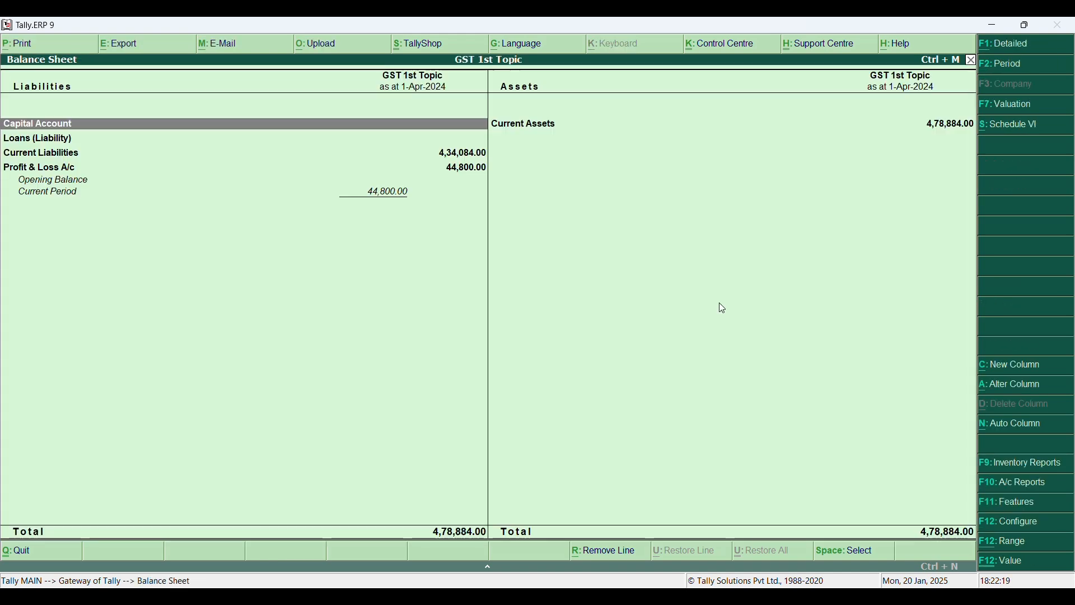
pyautogui.hotkey('alt', 'F1')
pyautogui.press('Down')
pyautogui.press('Down')
pyautogui.press('Down')
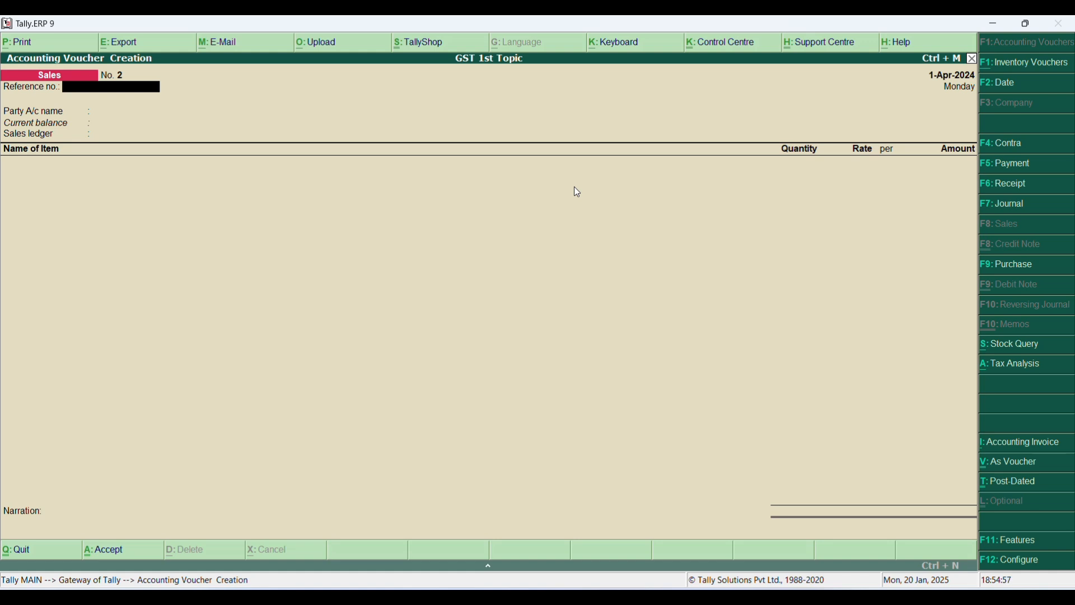
# - Enter reference number 67 in the new Sales voucher, choose the debtor's ledger as party, and accept its party details
pyautogui.write('67')
pyautogui.press('Return')
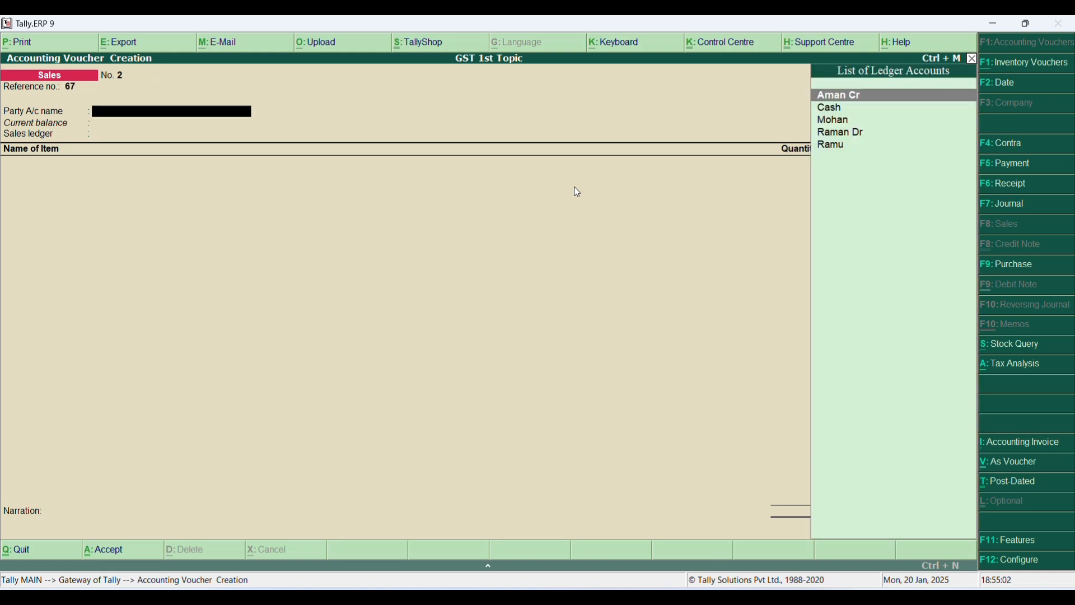
pyautogui.press('Down')
pyautogui.press('Down')
pyautogui.press('Down')
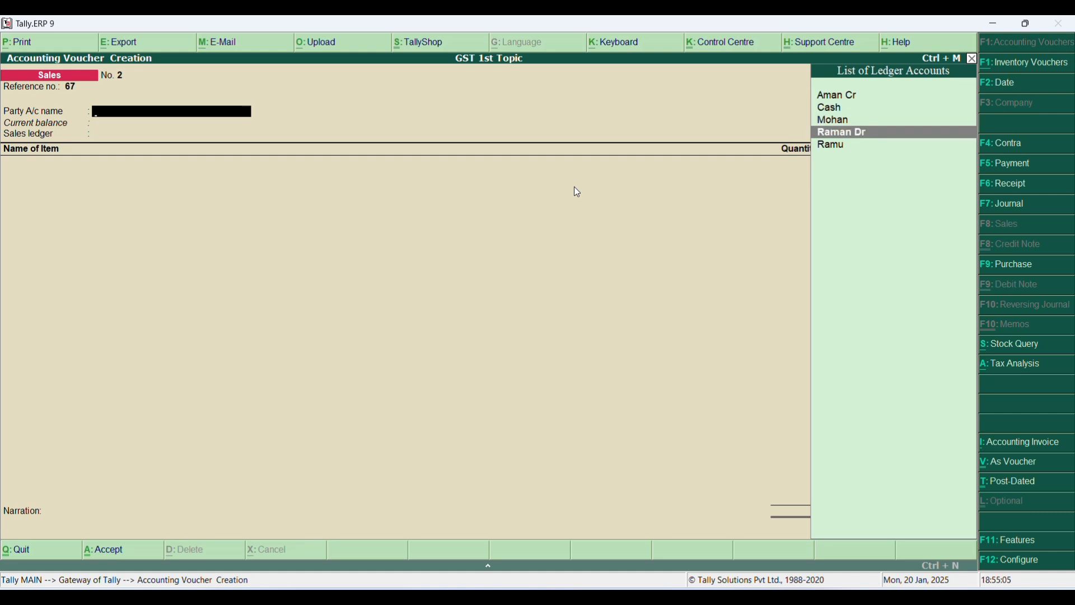
pyautogui.press('Return')
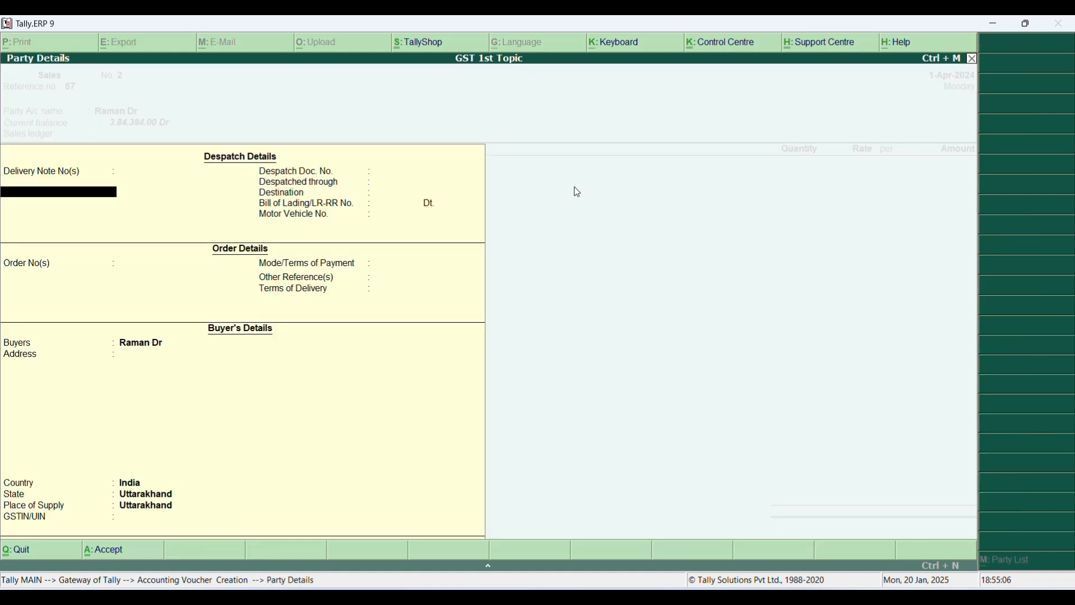
pyautogui.hotkey('ctrl', 'a')
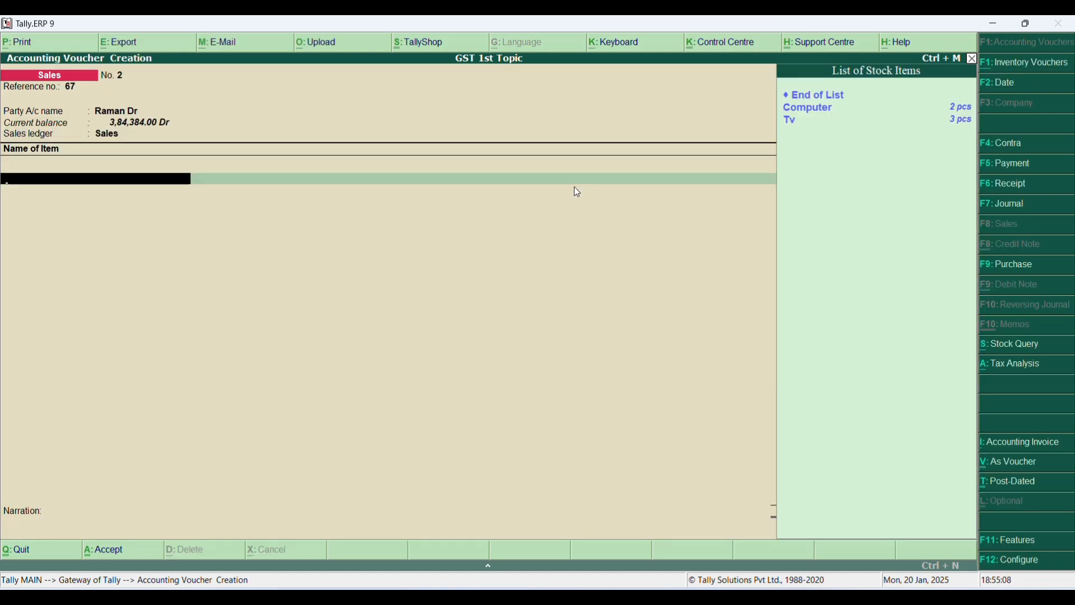
# - Add the stock item Computer to the sales voucher with quantity 2 pcs at a rate of 12,600
pyautogui.press('Down')
pyautogui.press('Return')
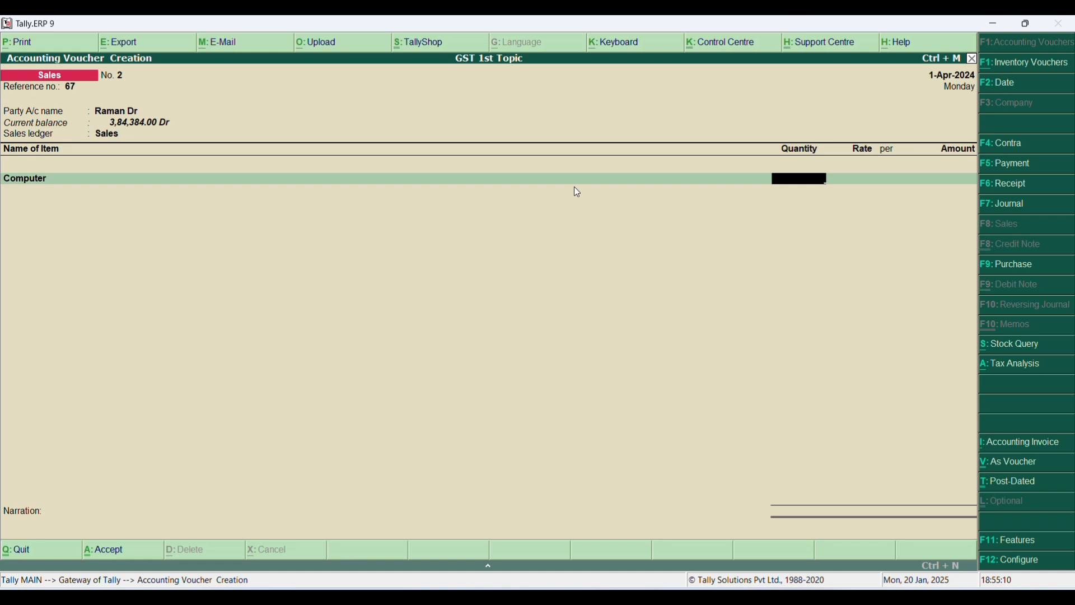
pyautogui.write('2')
pyautogui.press('Return')
pyautogui.press('Return')
pyautogui.press('Return')
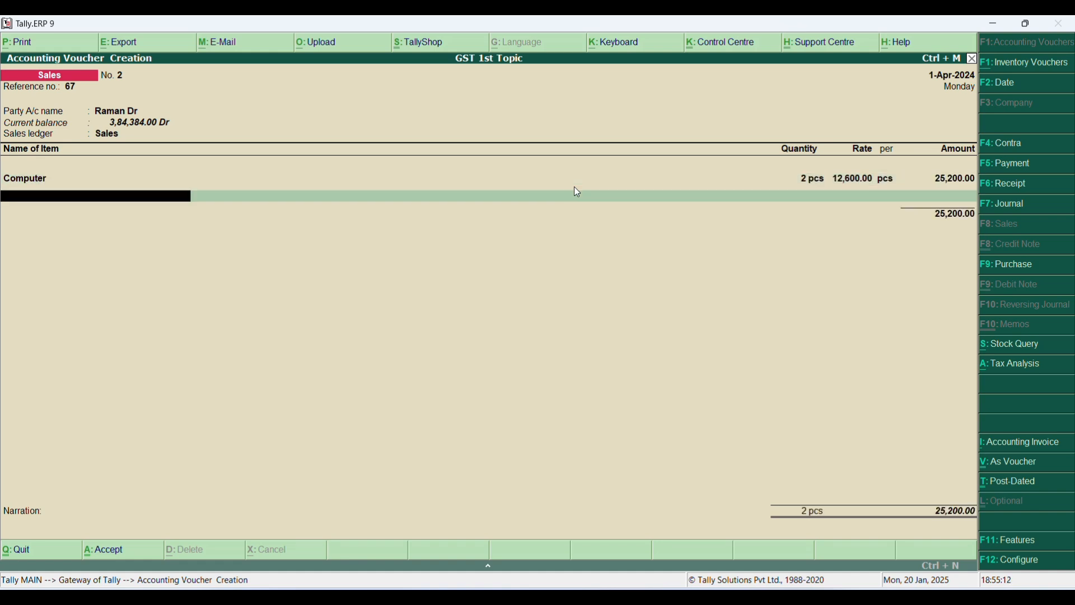
# - Add the stock item Tv with quantity 3 pcs at a rate of 28,500, and end the item list
pyautogui.write('Tv')
pyautogui.press('Return')
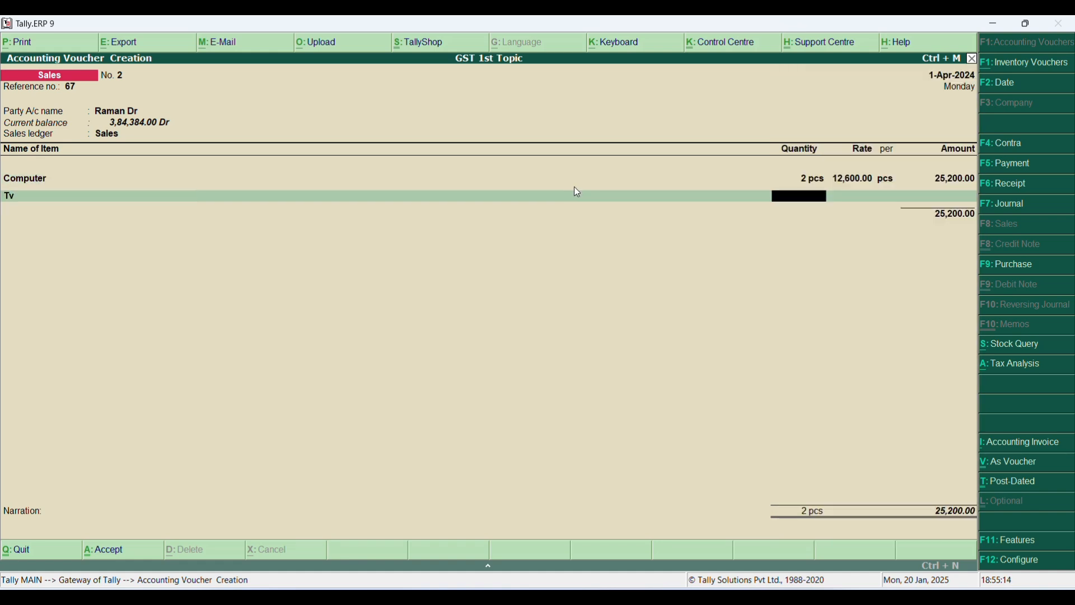
pyautogui.write('3')
pyautogui.press('Return')
pyautogui.press('Return')
pyautogui.press('Return')
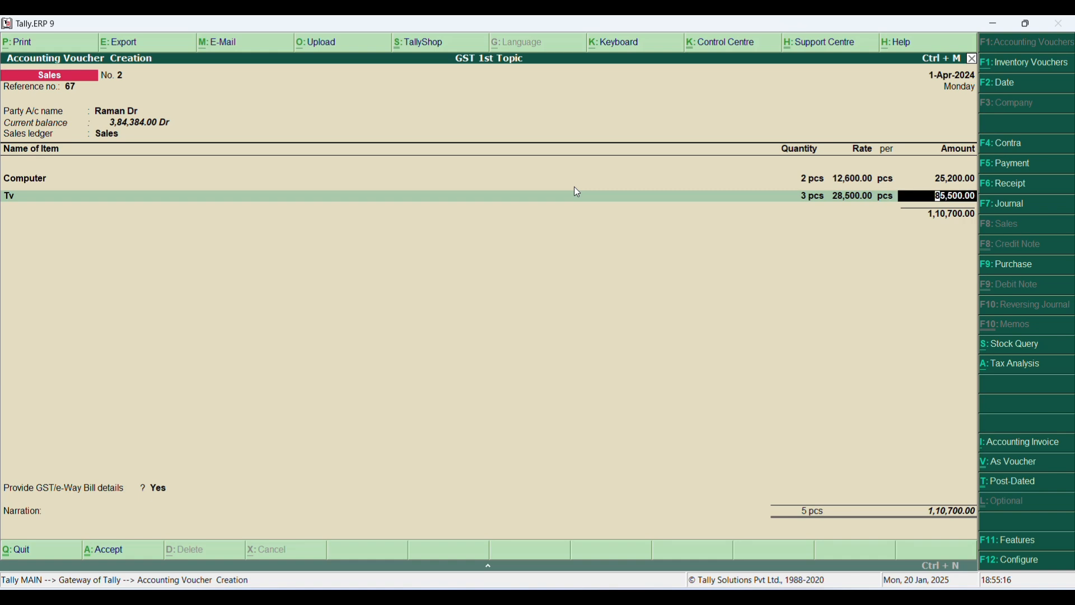
pyautogui.press('Return')
pyautogui.press('Return')
# - Add the Output Sgst and Output Cgst tax ledgers below the Computer and Tv items, and end the ledger list
pyautogui.write('Out')
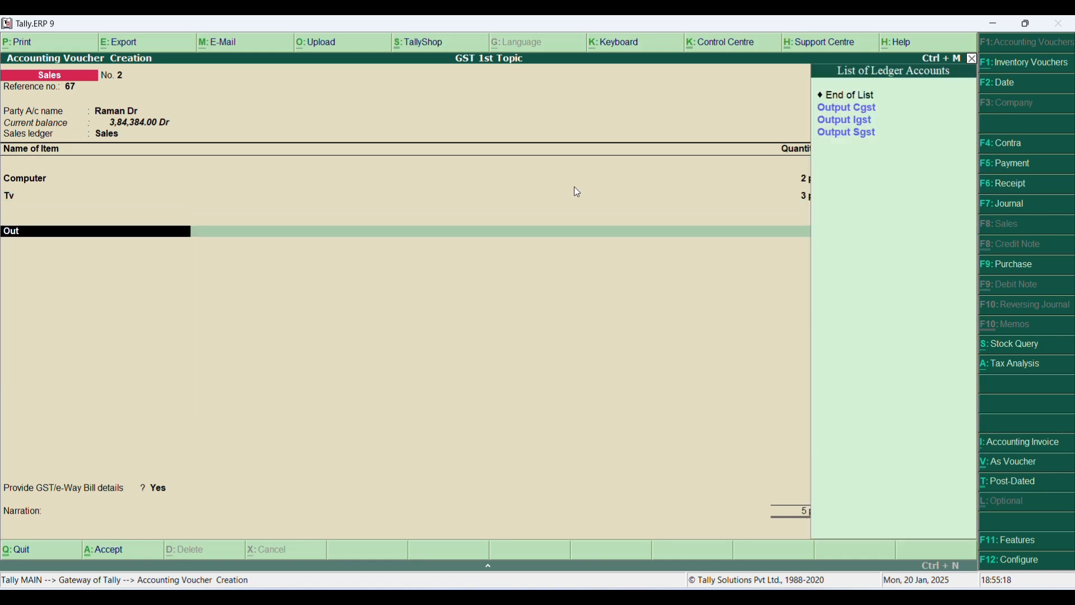
pyautogui.press('Down')
pyautogui.press('Down')
pyautogui.press('Down')
pyautogui.press('Return')
pyautogui.press('Return')
pyautogui.write('Ou')
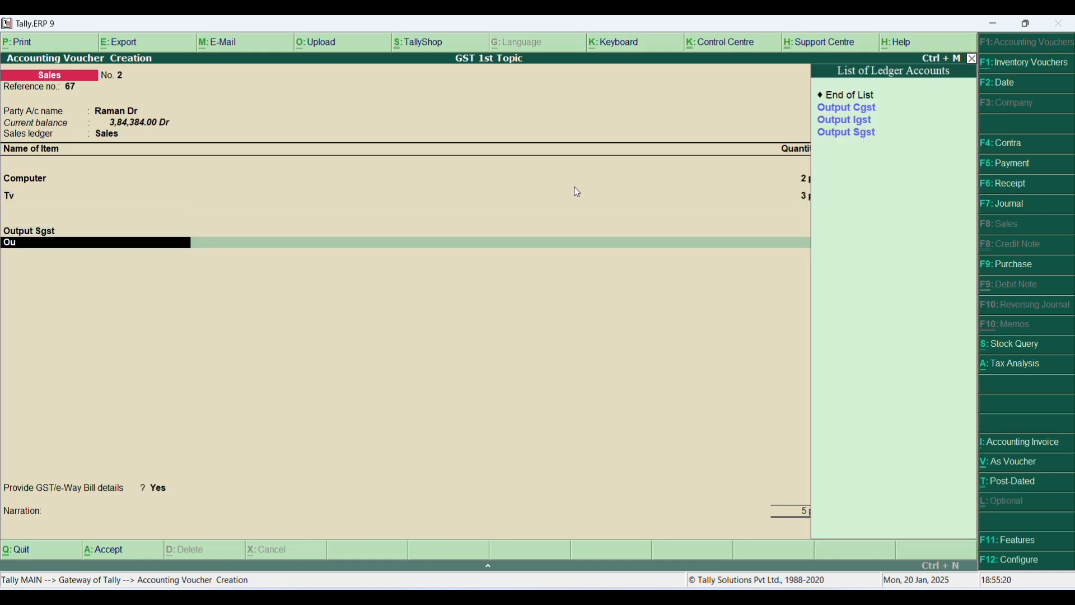
pyautogui.write('t')
pyautogui.press('Return')
pyautogui.press('Return')
pyautogui.press('Return')
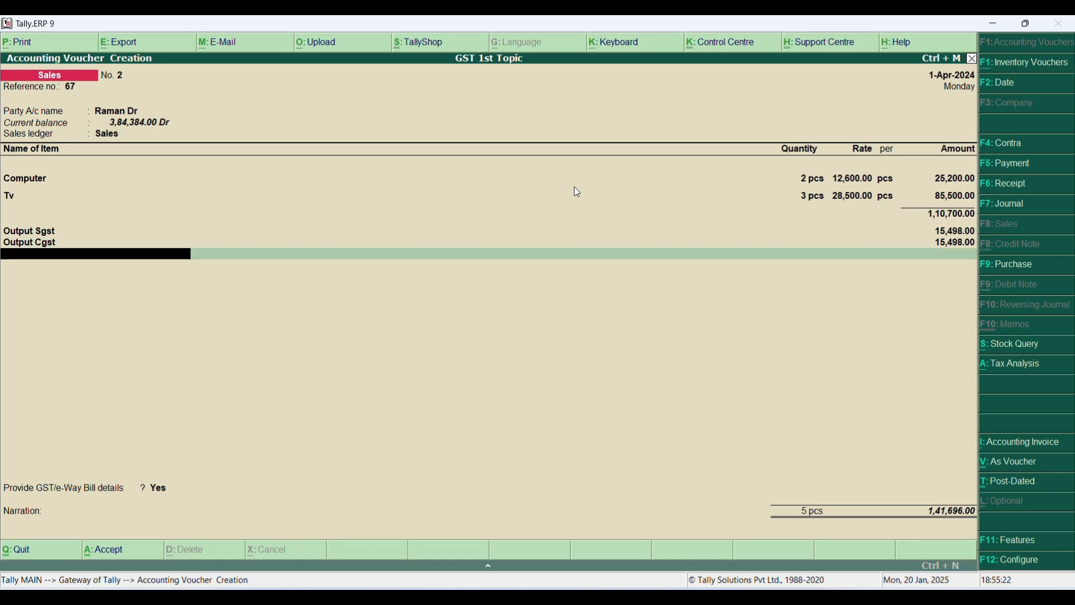
# - Save the sales voucher with Provide GST/e-Way Bill details set to No and a narration for goods sold to the debtor on cr
pyautogui.press('Up')
pyautogui.press('Return')
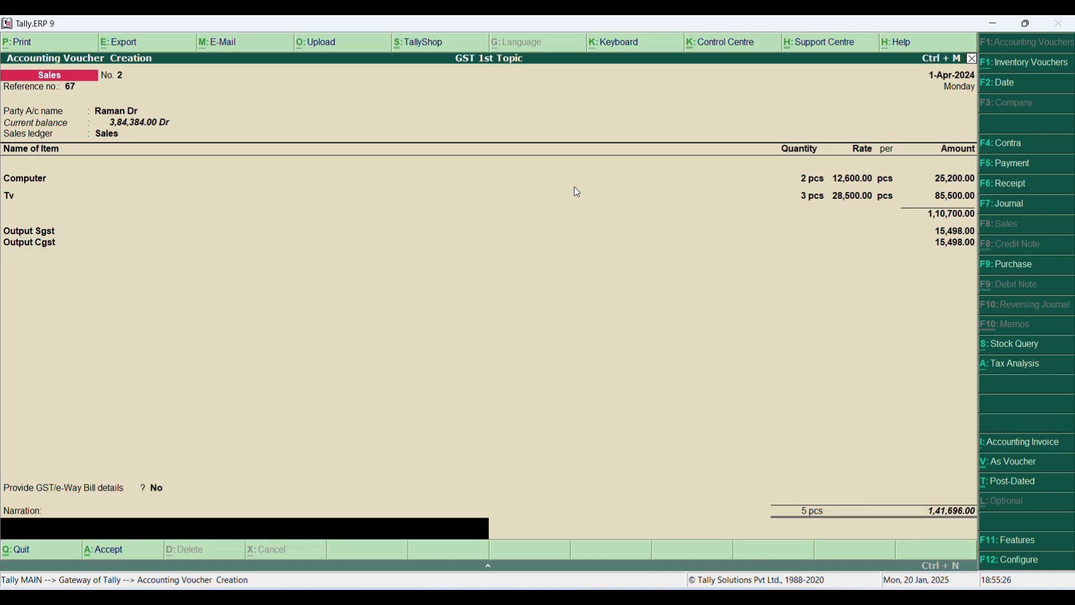
pyautogui.write('being good sold to raman o')
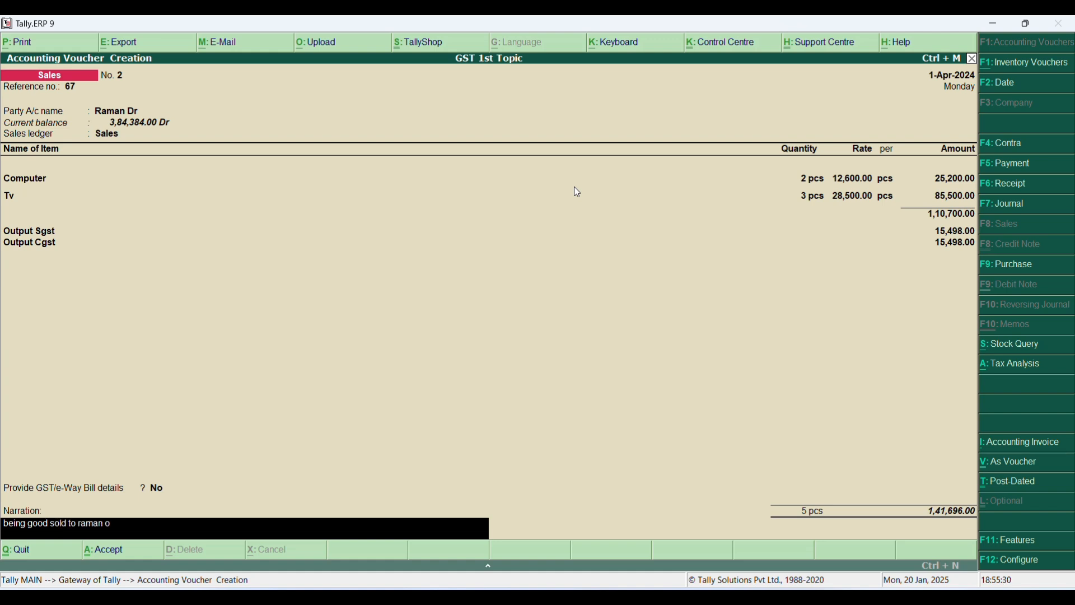
pyautogui.write('n cr')
pyautogui.press('Return')
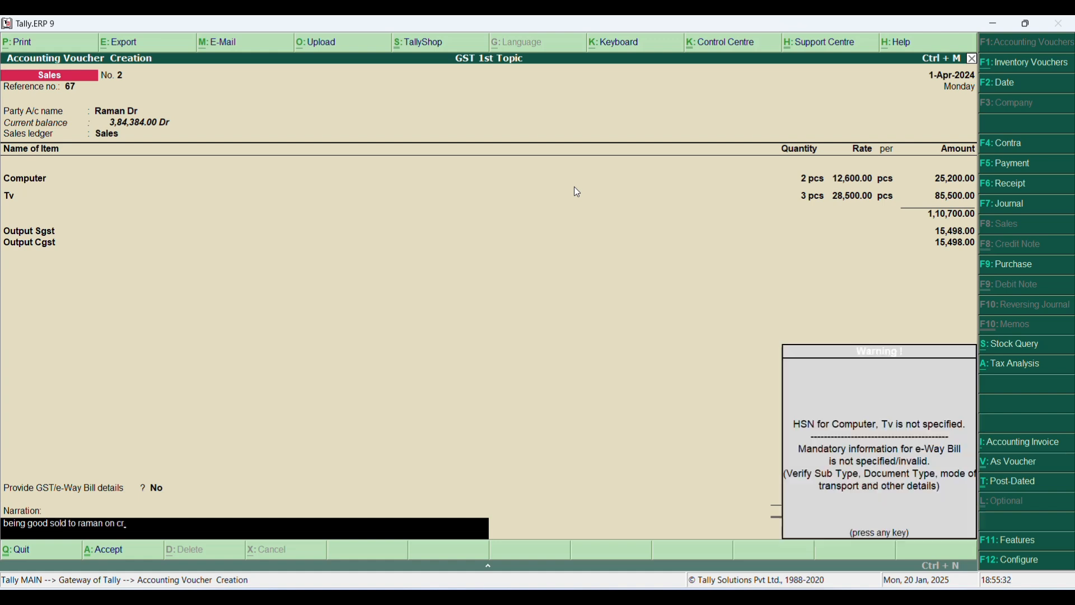
pyautogui.press('Return')
pyautogui.press('y')
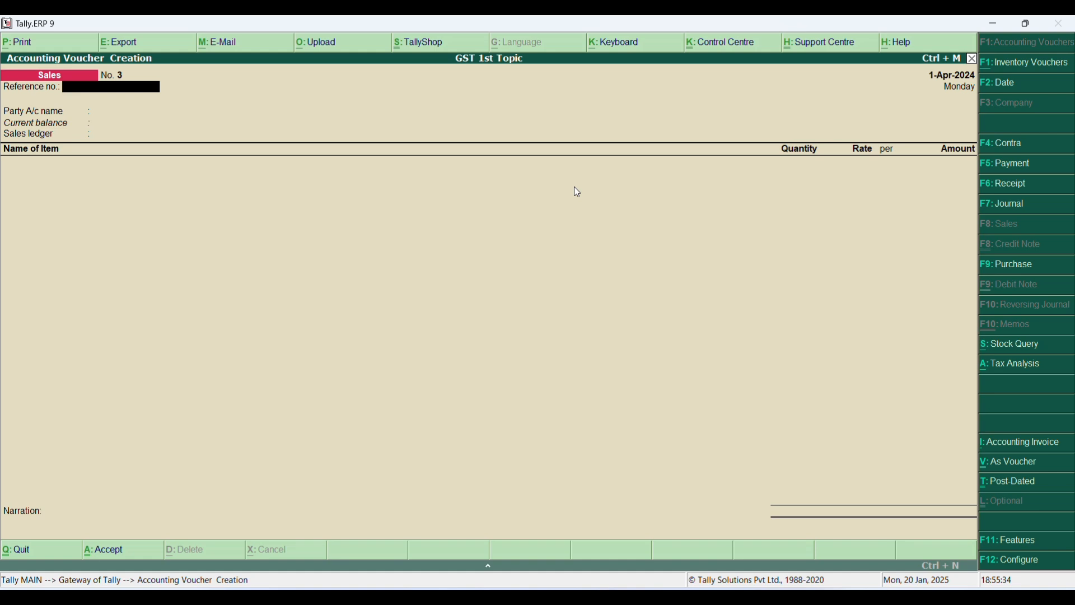
pyautogui.press('Escape')
# - Check the Duties & Taxes group summary from the detailed Balance Sheet after the second sales voucher
pyautogui.press('b')
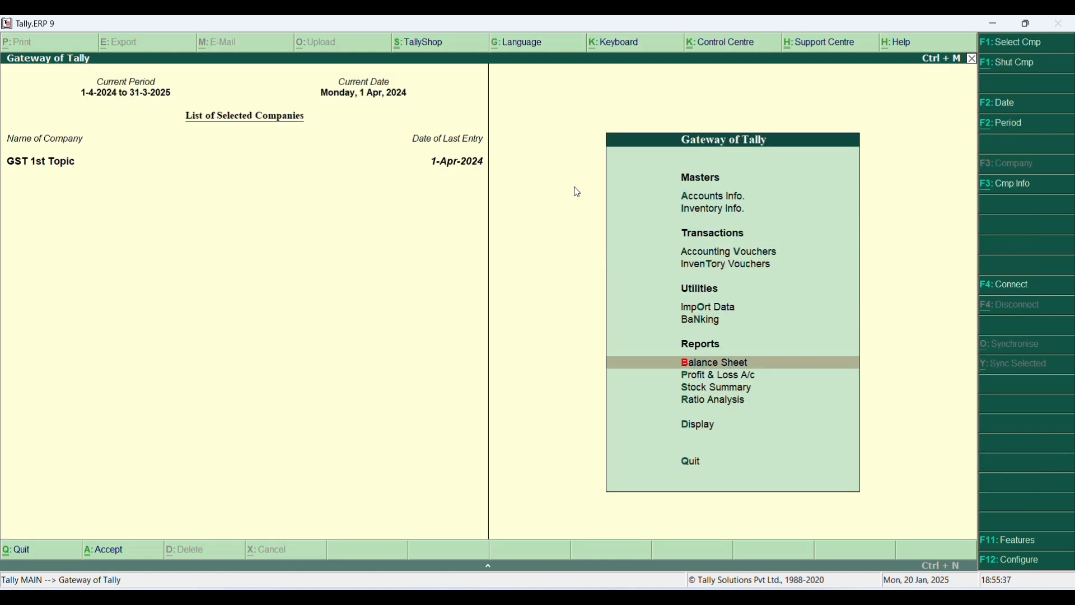
pyautogui.press('Return')
pyautogui.hotkey('alt', 'F1')
pyautogui.press('Down')
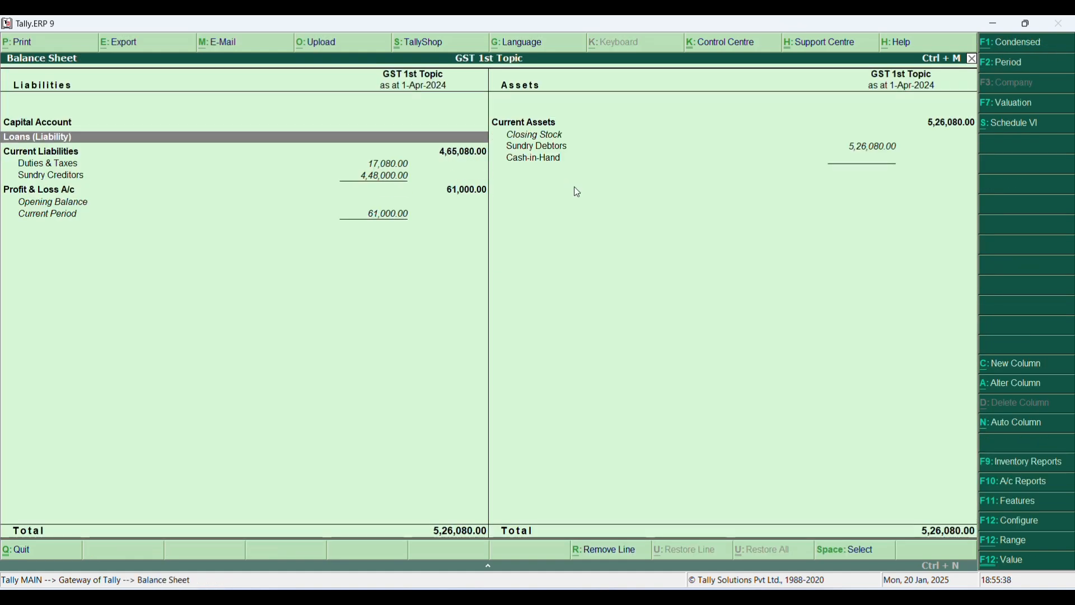
pyautogui.press('Down')
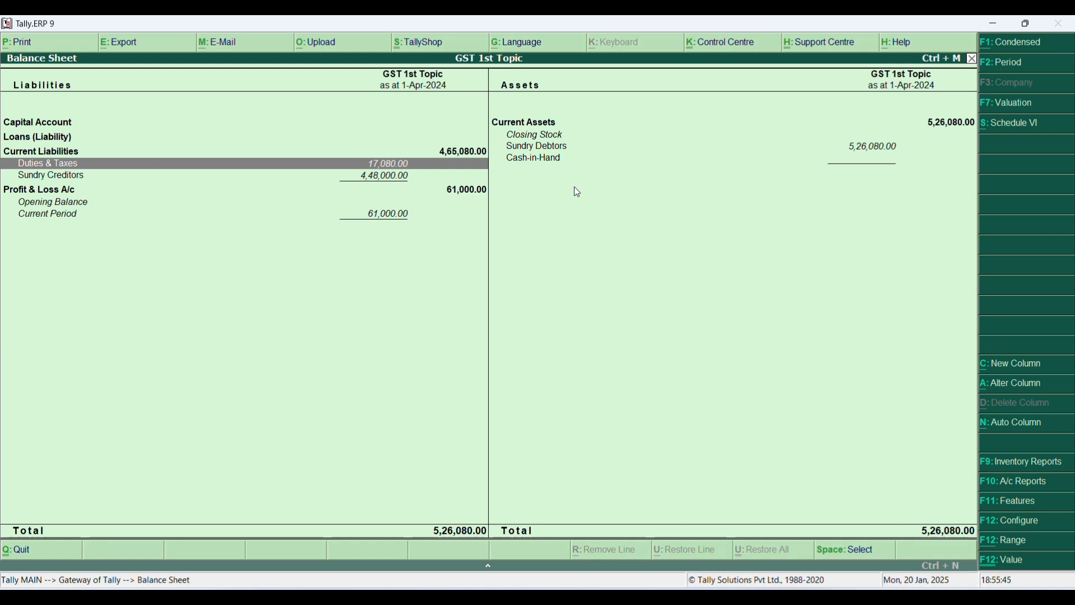
pyautogui.press('Return')
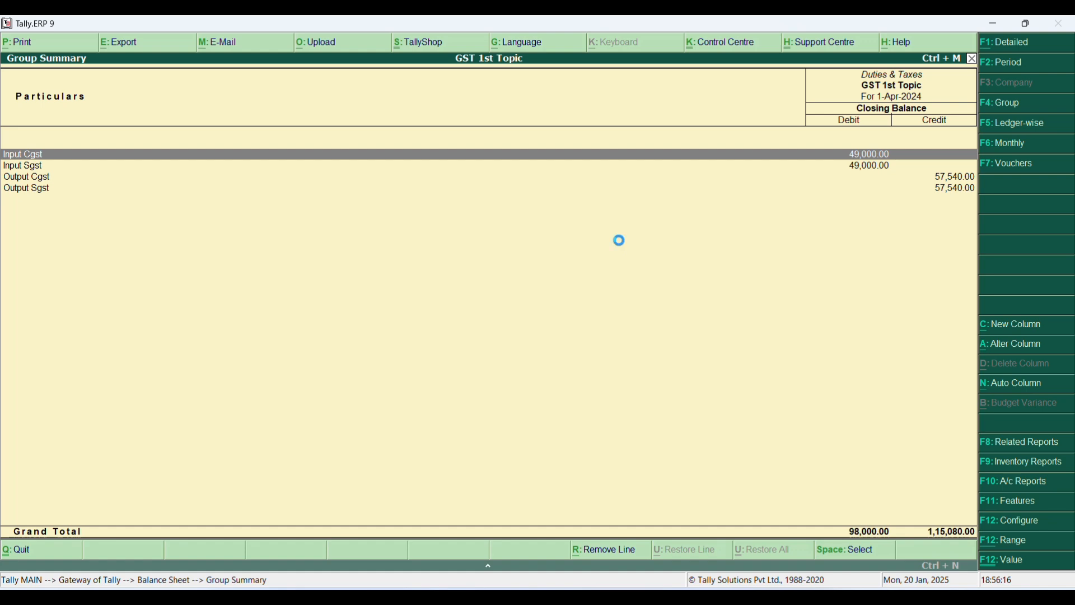
# - Start a new purchase voucher with supplier invoice no. 1012 dated 1-Apr-2024
pyautogui.press('Escape')
pyautogui.press('Escape')
pyautogui.press('v')
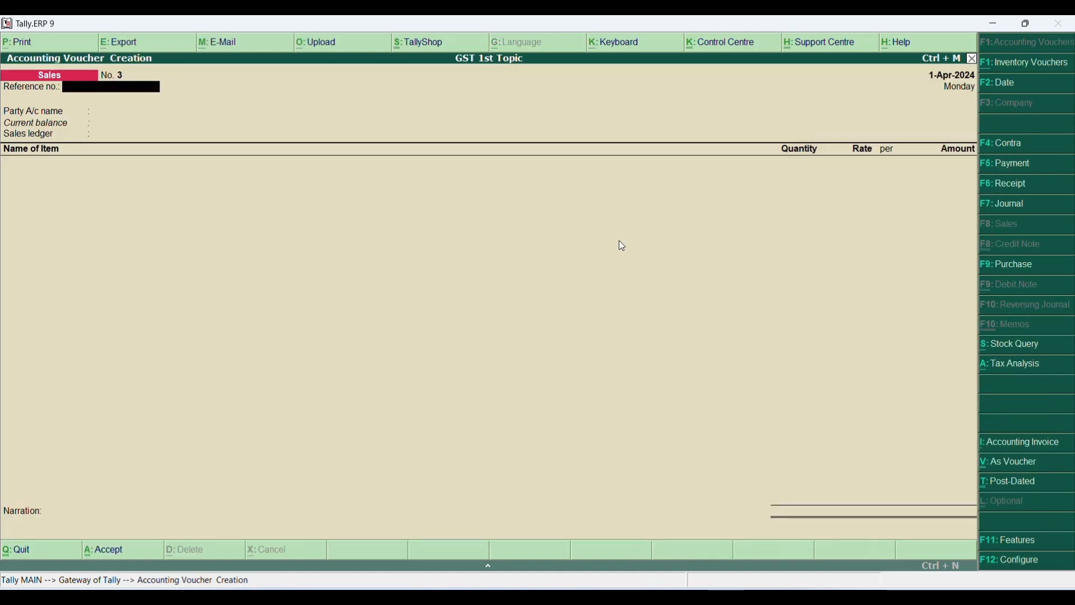
pyautogui.press('F9')
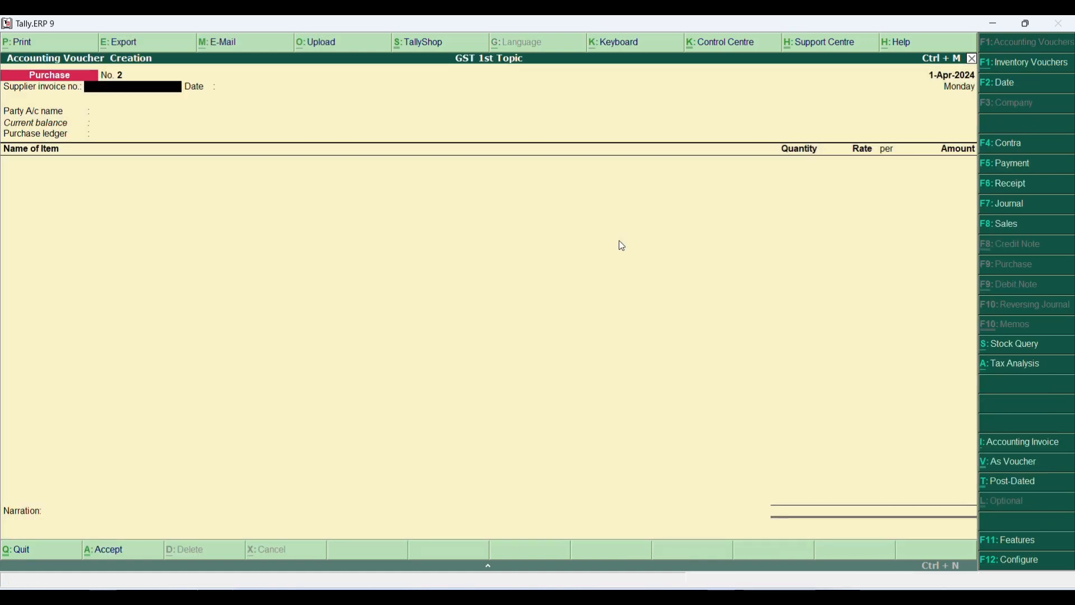
pyautogui.write('1012')
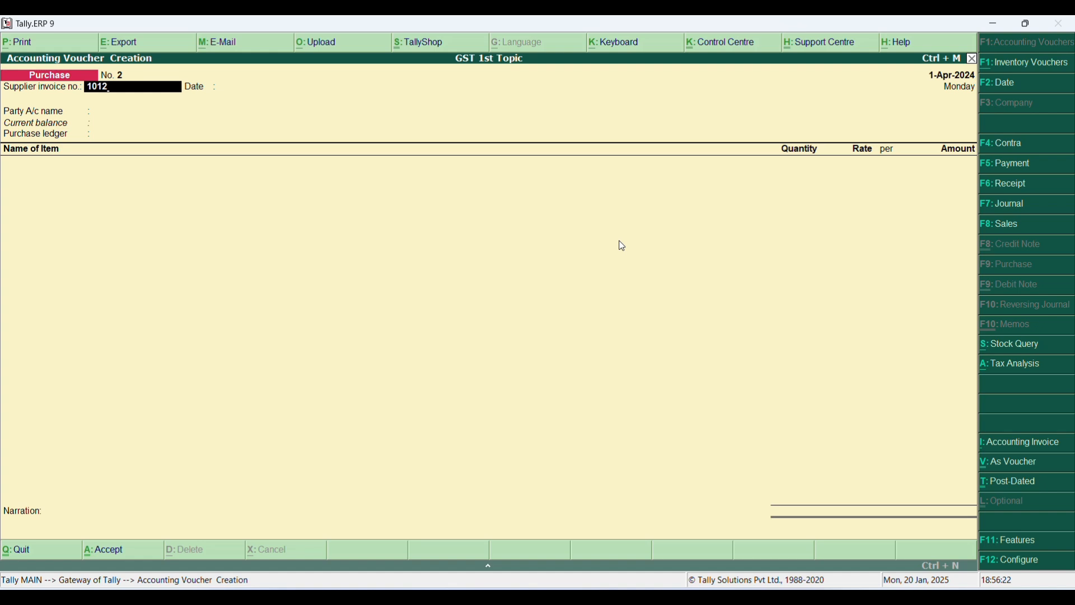
pyautogui.press('Return')
pyautogui.press('Return')
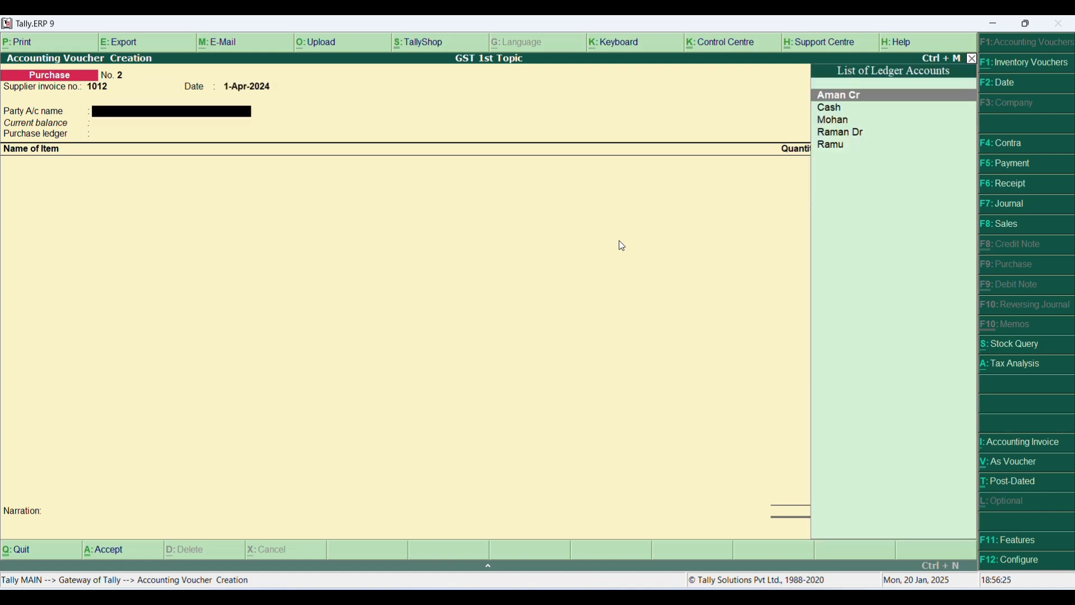
# - Create a party ledger with the supplier's name, placed under Sundry Creditors
pyautogui.hotkey('alt', 'c')
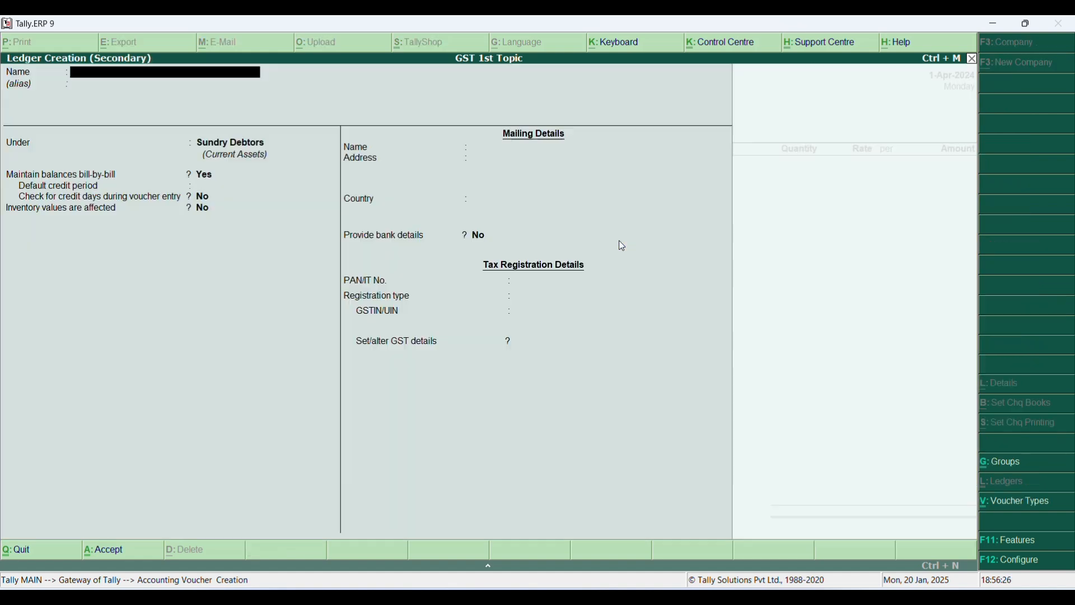
pyautogui.write('Ansh')
pyautogui.press('Return')
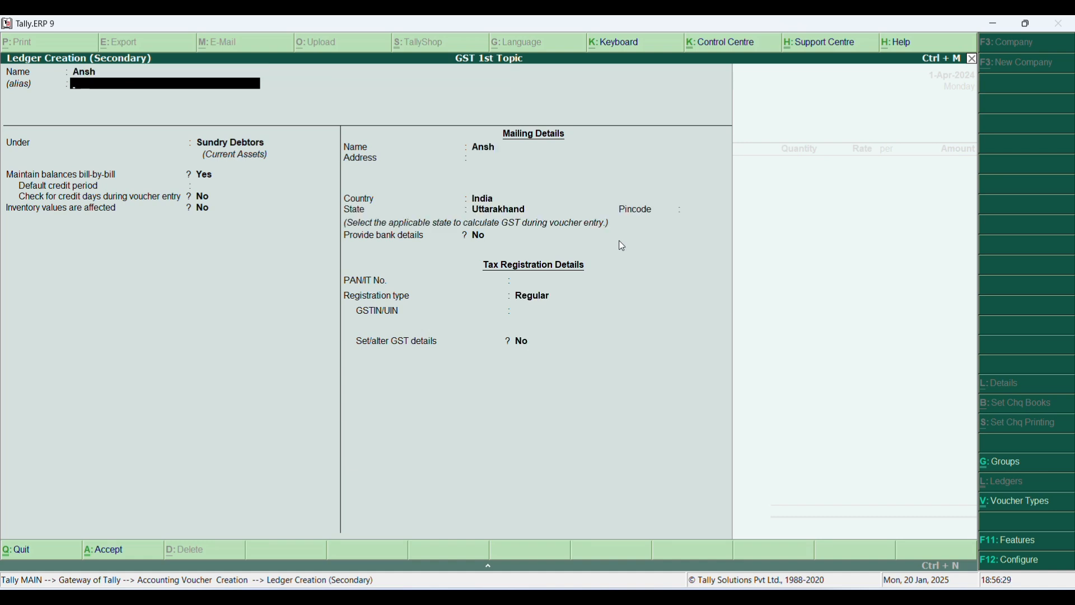
pyautogui.press('Return')
pyautogui.write('sun')
pyautogui.press('Up')
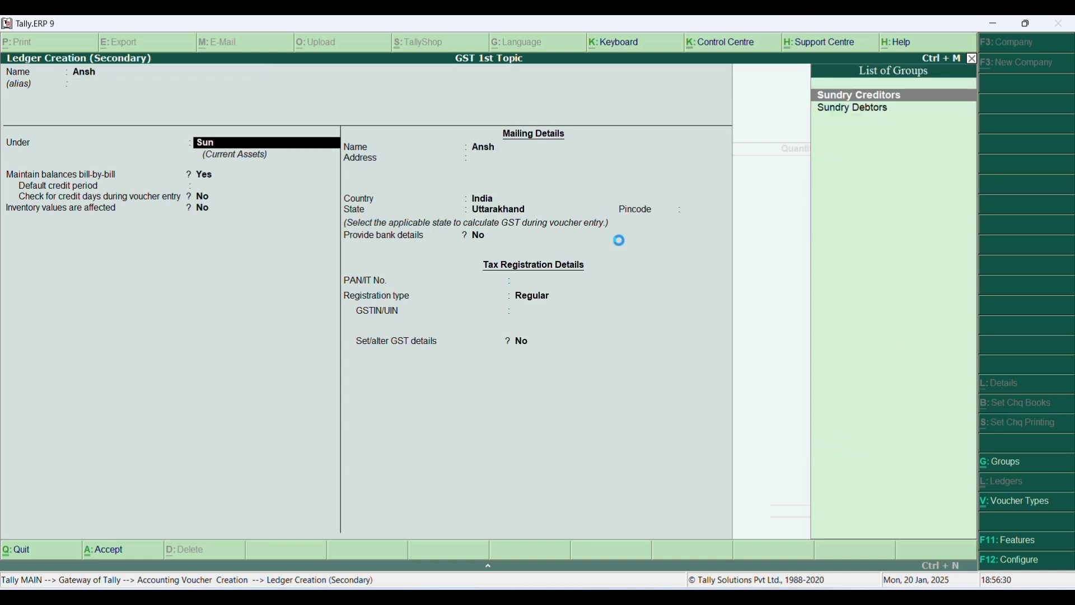
pyautogui.press('Return')
# - Set the supplier's state to Uttar Pradesh, and save the ledger and the party details
pyautogui.press('Return')
pyautogui.press('Return')
pyautogui.press('Return')
pyautogui.press('Return')
pyautogui.press('Return')
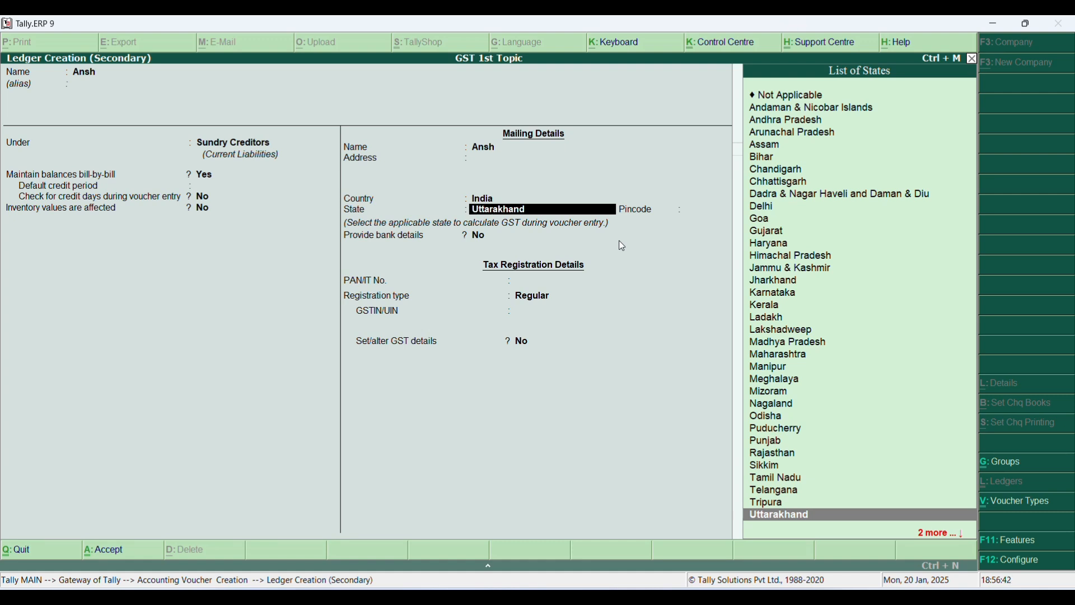
pyautogui.write('U')
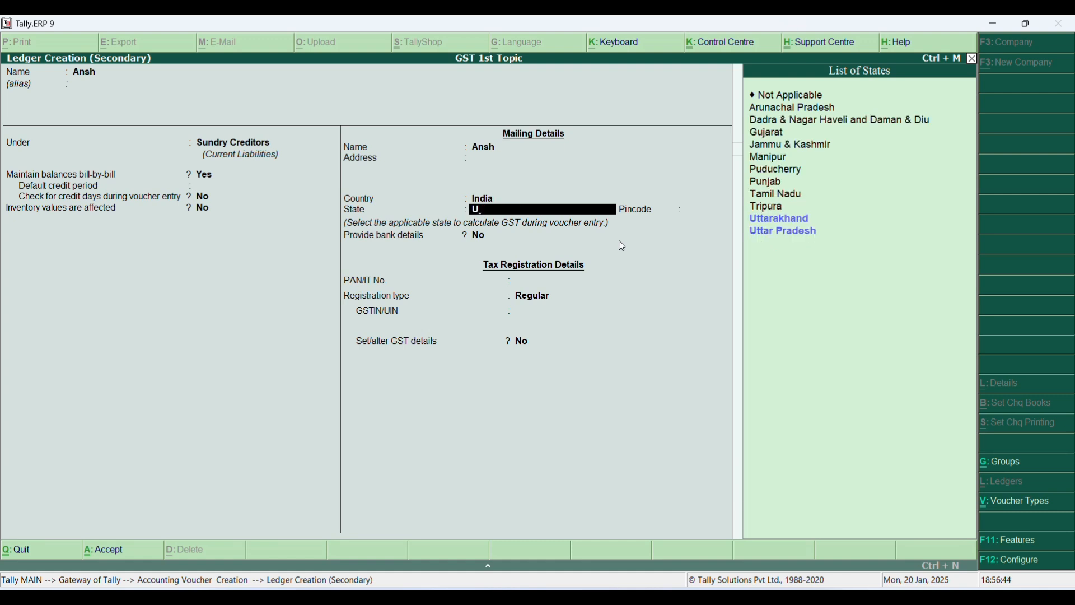
pyautogui.press('Down')
pyautogui.press('Return')
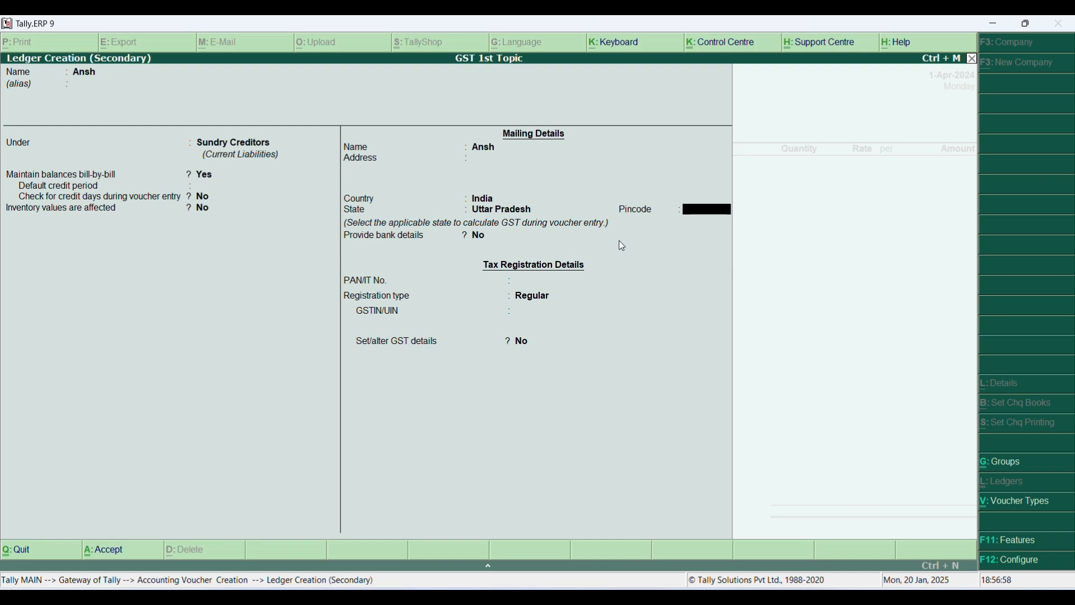
pyautogui.hotkey('ctrl', 'a')
pyautogui.hotkey('ctrl', 'a')
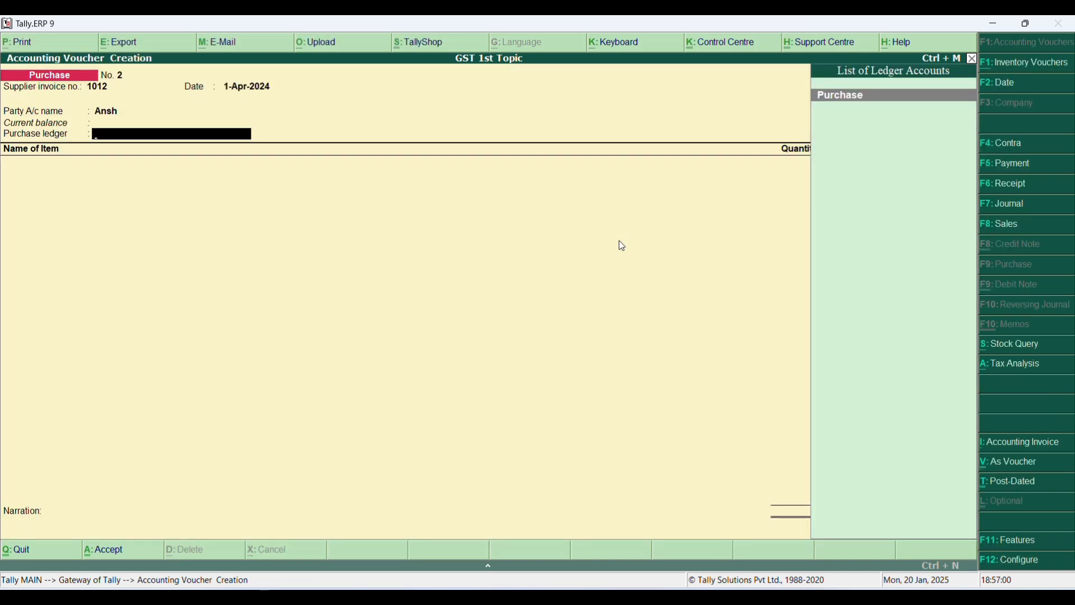
# - Choose the Purchase ledger, add the stock item Tv with quantity 15 pcs at a rate of 27,600, and end the item list
pyautogui.press('Return')
pyautogui.write('Tv')
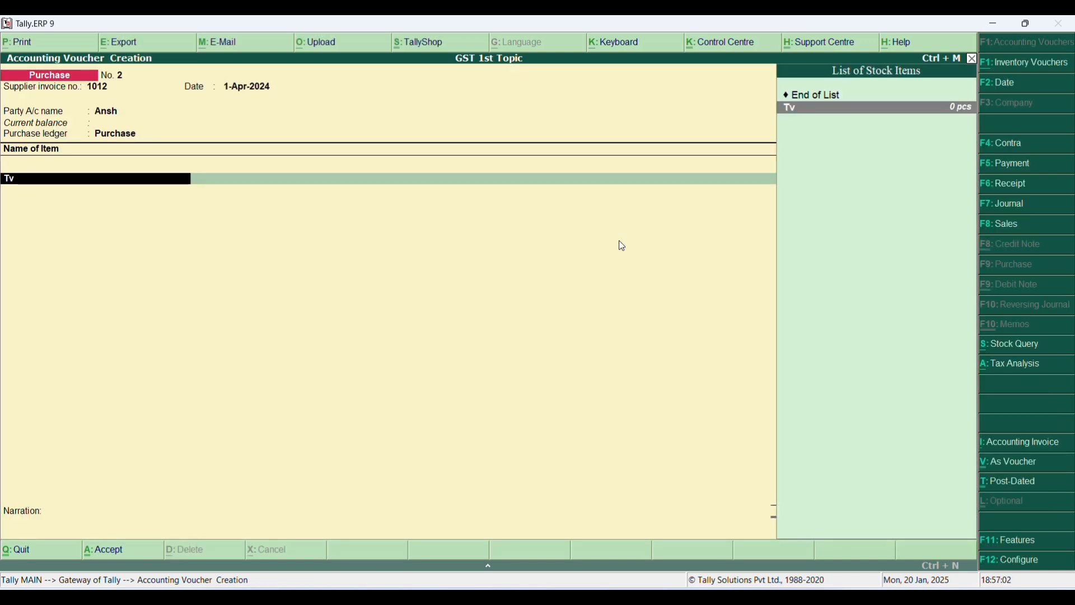
pyautogui.press('Return')
pyautogui.write('1')
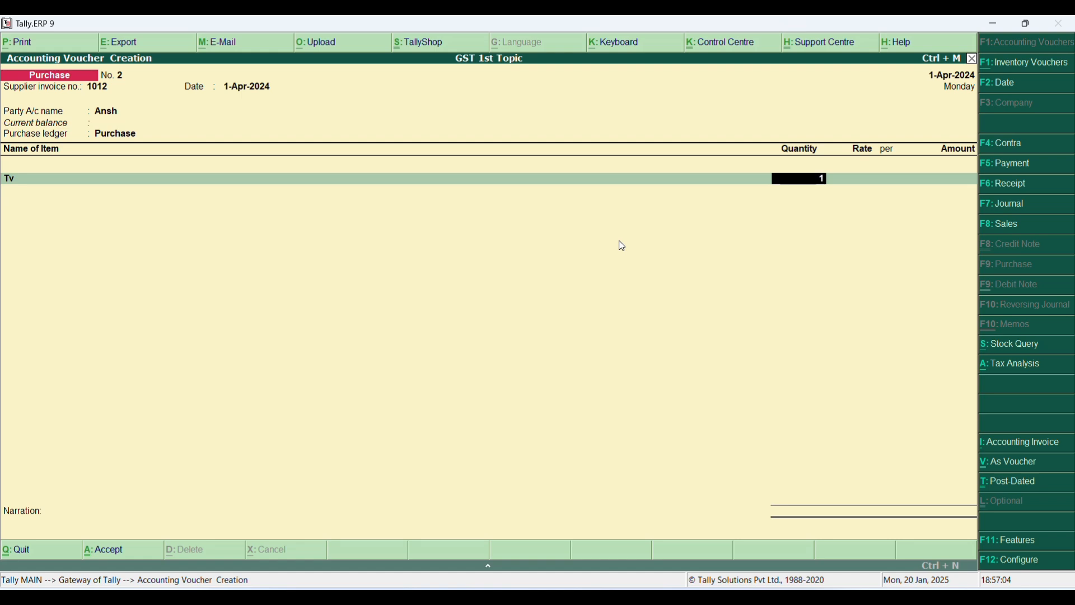
pyautogui.write('5')
pyautogui.press('Return')
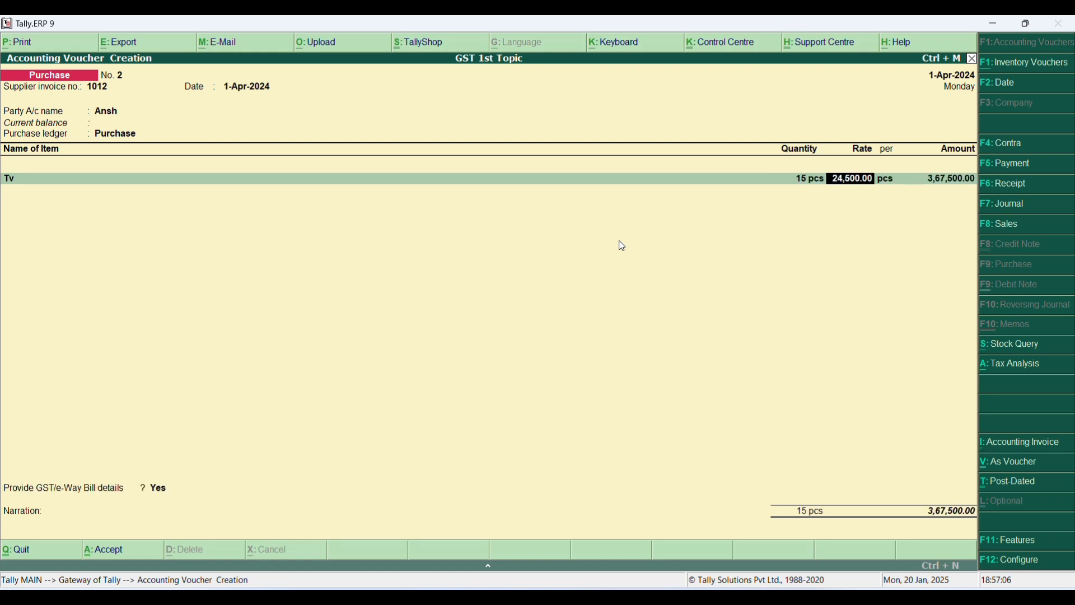
pyautogui.write('27,600')
pyautogui.press('Return')
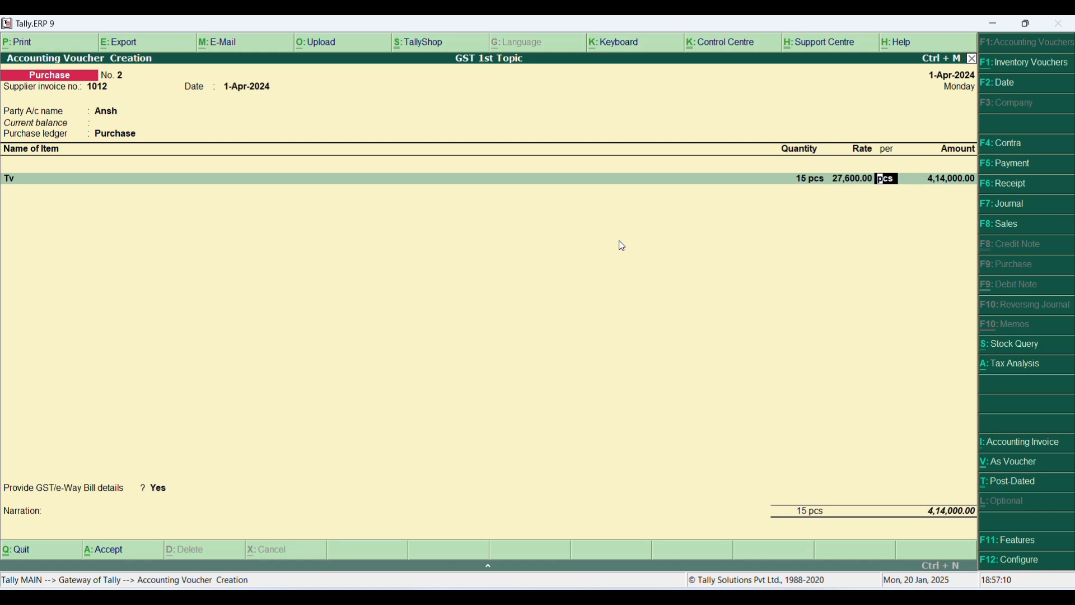
pyautogui.press('Return')
pyautogui.press('Return')
pyautogui.press('Return')
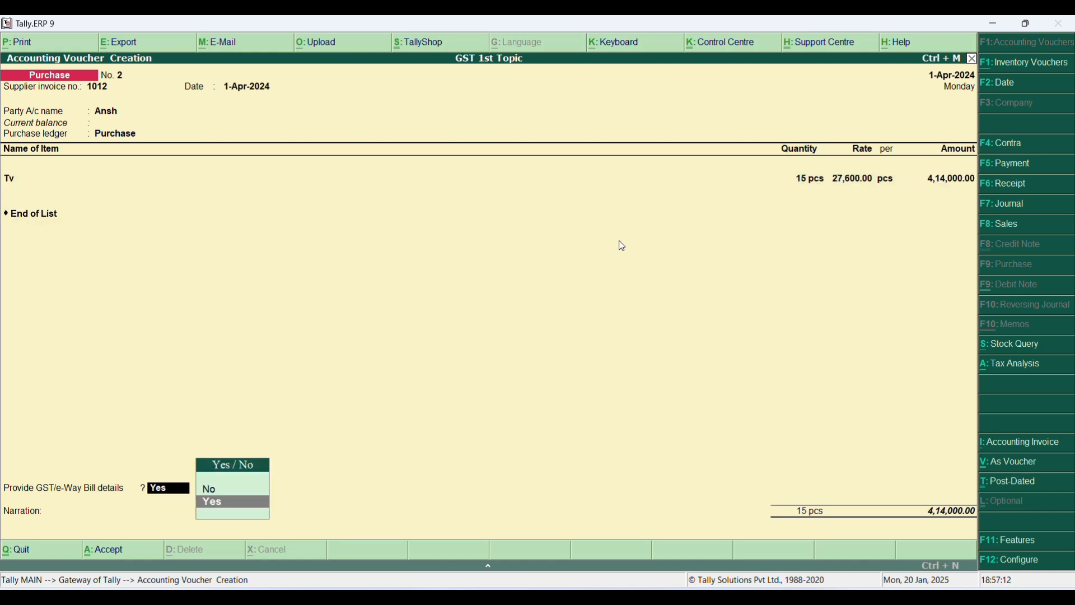
pyautogui.press('BackSpace')
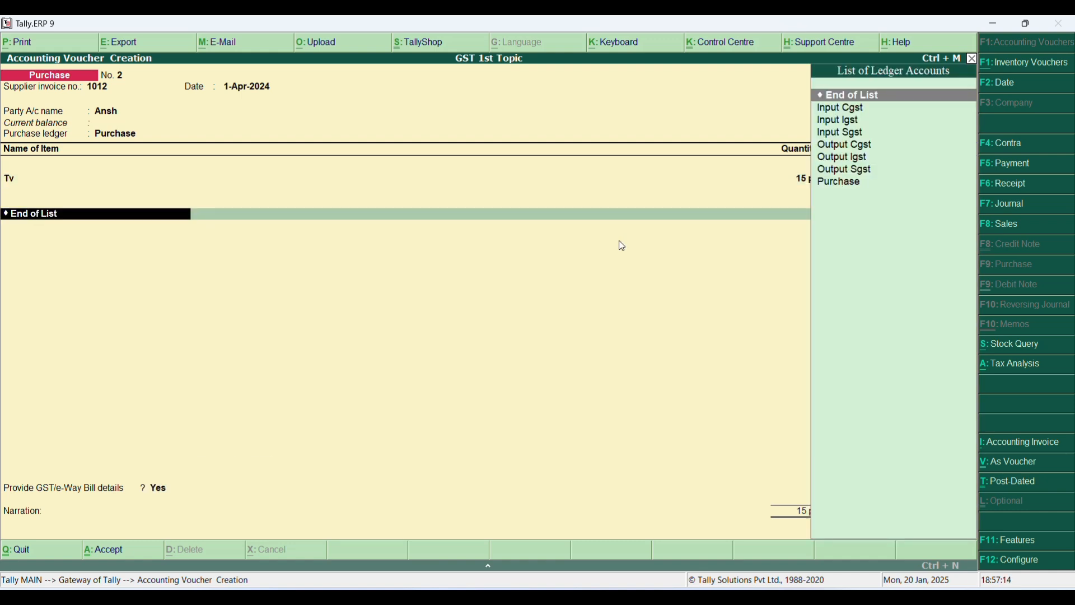
# - Try the Input Cgst and Input Sgst tax ledgers below the Tv item
pyautogui.write('In')
pyautogui.press('Return')
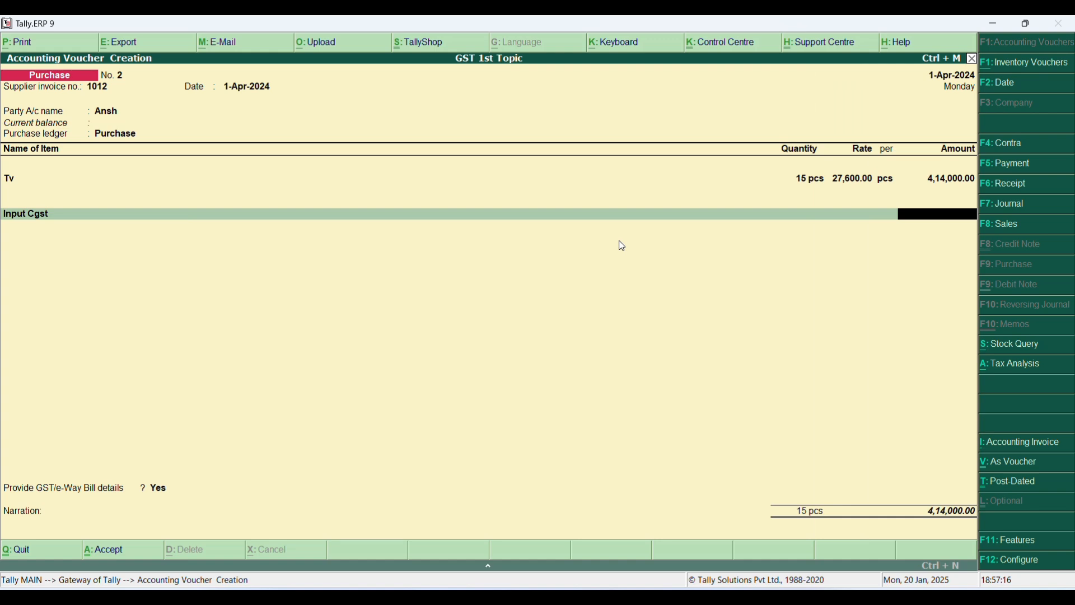
pyautogui.press('BackSpace')
pyautogui.press('Down')
pyautogui.press('Down')
pyautogui.press('Return')
pyautogui.press('BackSpace')
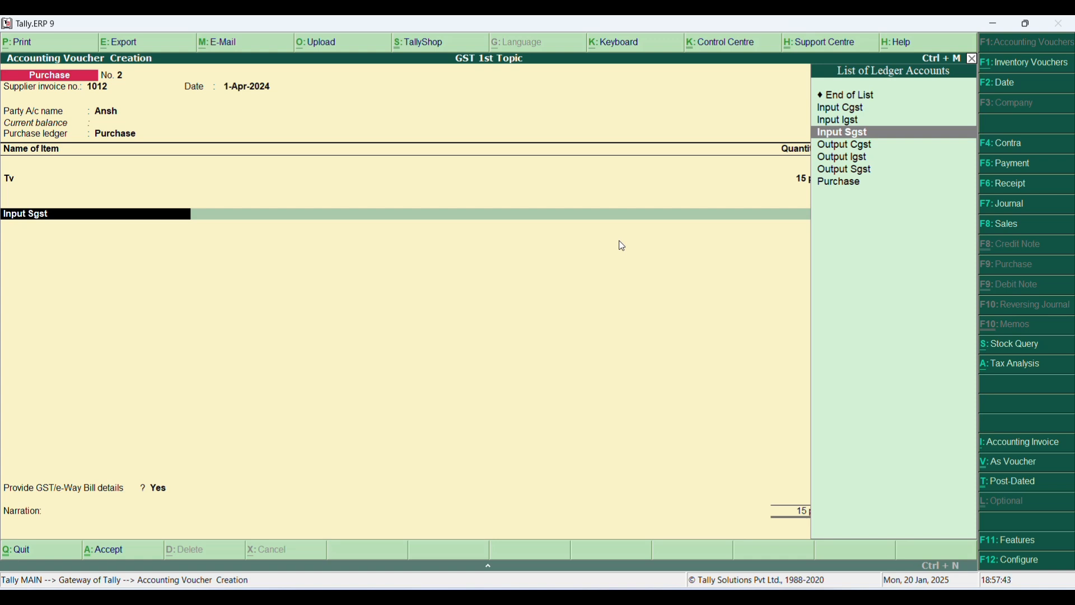
# - Add the Input Igst tax ledger below the Tv item, and end the ledger list
pyautogui.write('In')
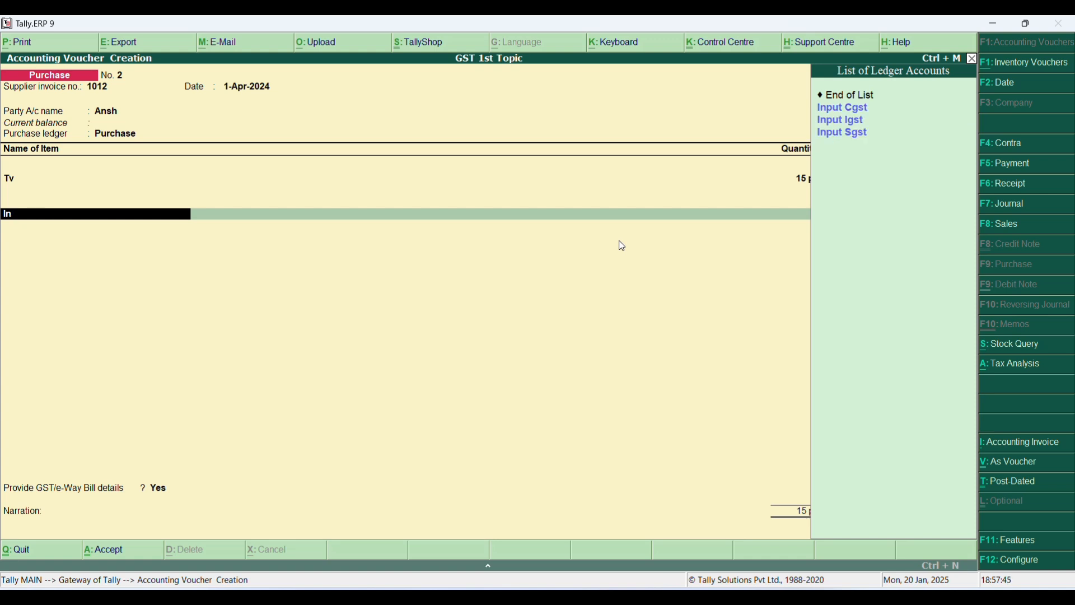
pyautogui.press('Down')
pyautogui.press('Return')
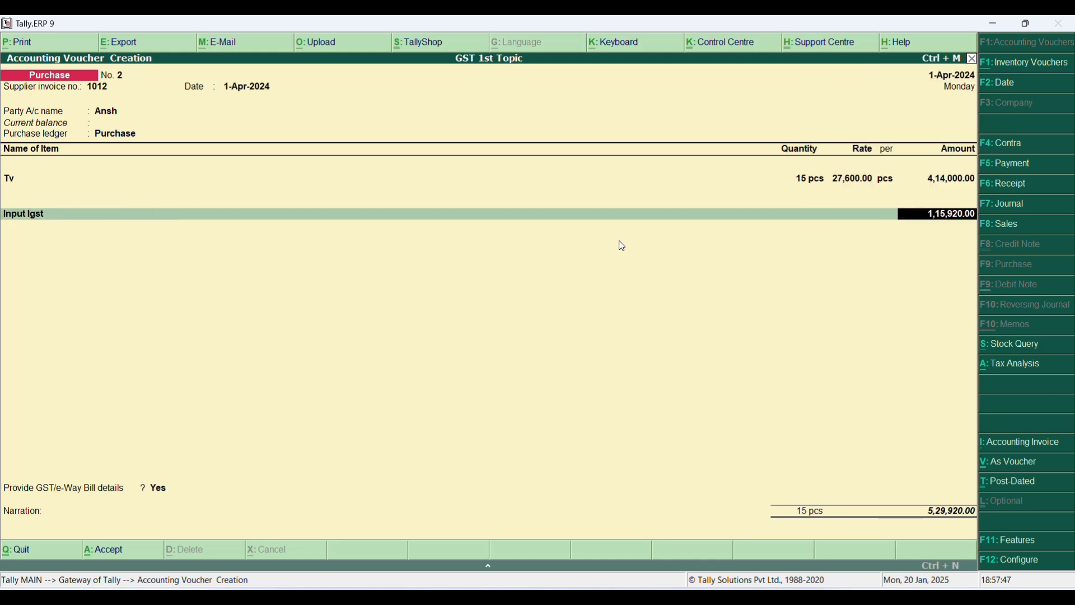
pyautogui.press('Return')
pyautogui.press('Return')
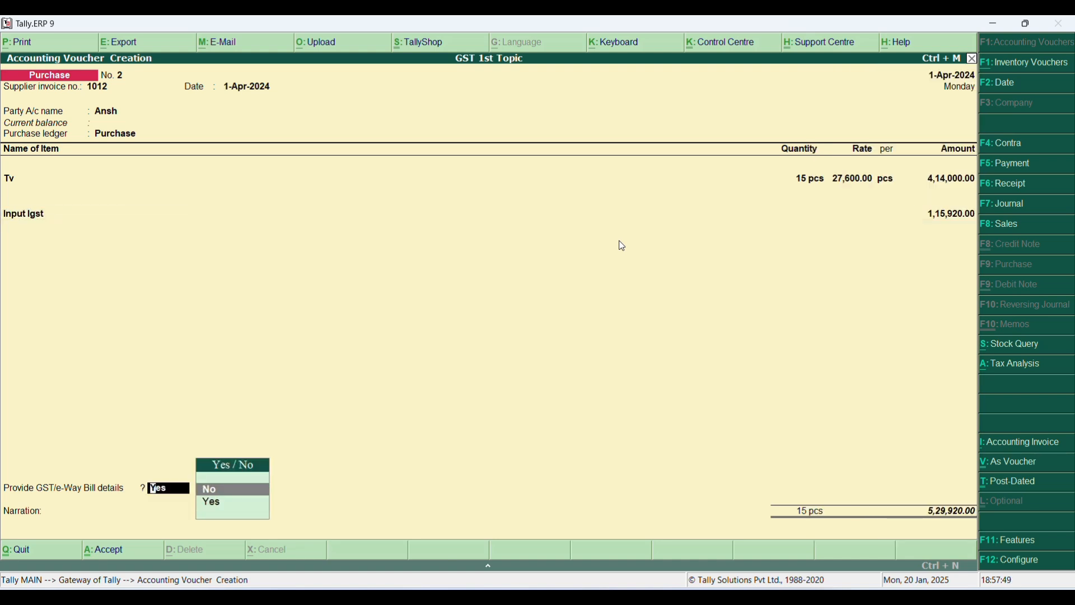
# - Save the purchase voucher with Provide GST/e-Way Bill details set to No and the narration left blank
pyautogui.press('Return')
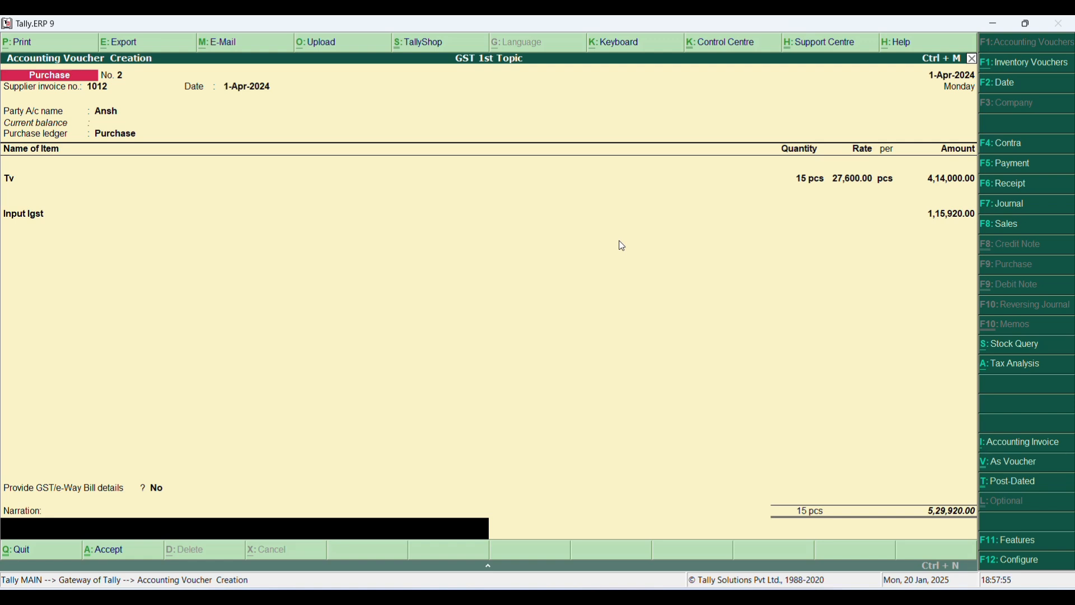
pyautogui.press('Return')
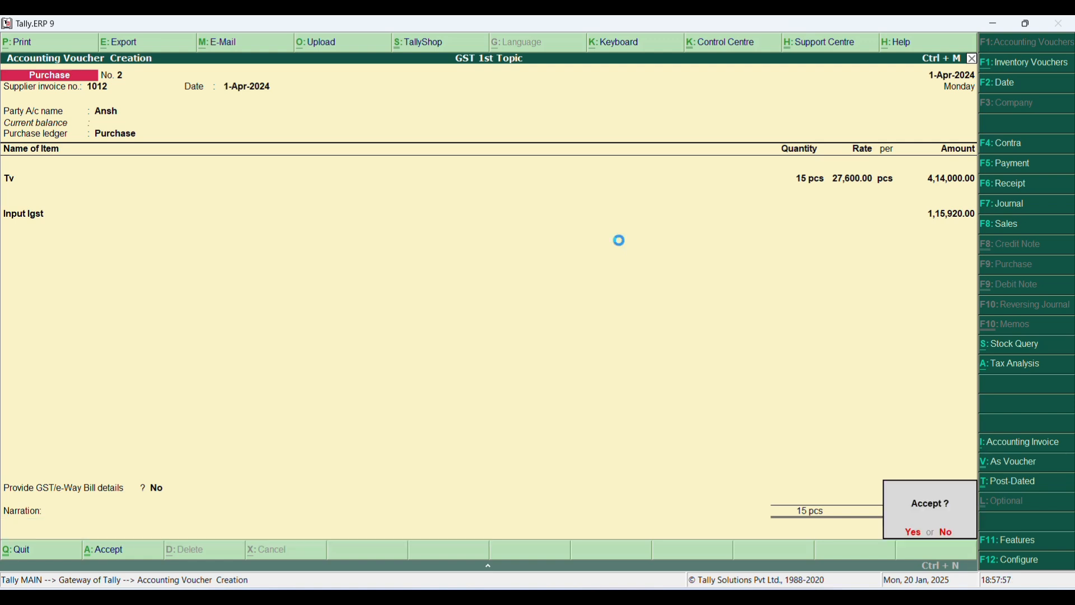
pyautogui.press('Return')
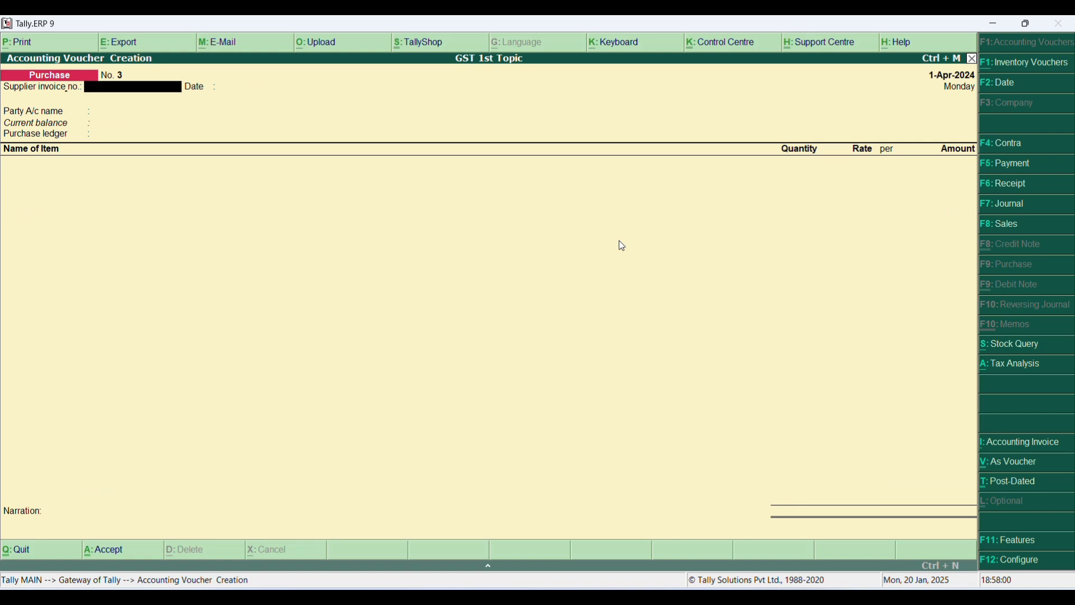
# - Start a new sales voucher with reference no. 676
pyautogui.press('F8')
pyautogui.write('676')
pyautogui.press('Return')
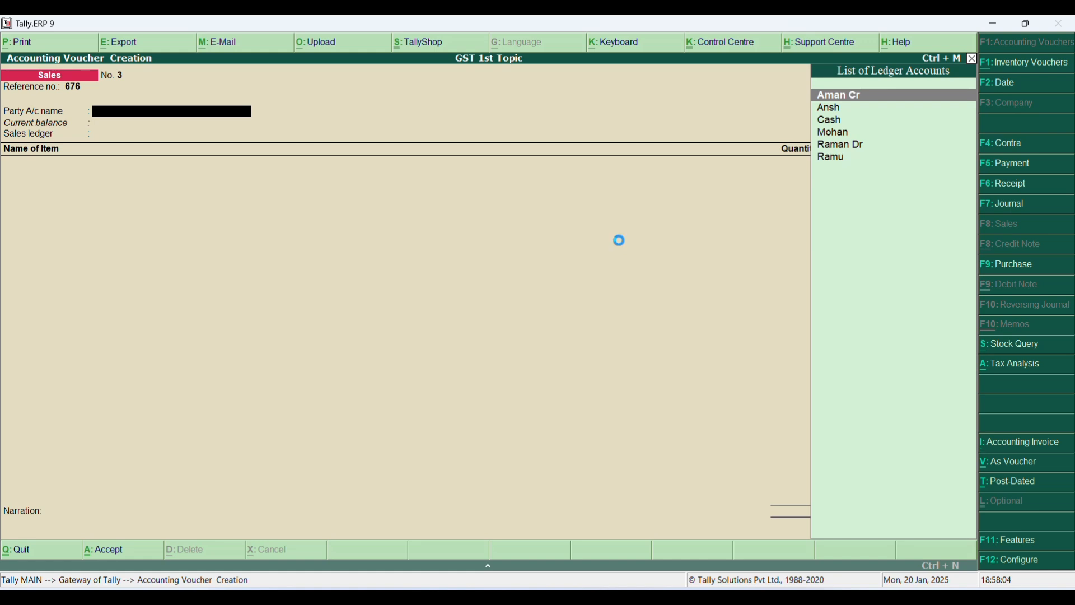
# - Create a party ledger with the buyer's name, placed under Sundry Debtors
pyautogui.hotkey('alt', 'c')
pyautogui.write('Amit')
pyautogui.press('Return')
pyautogui.write('S')
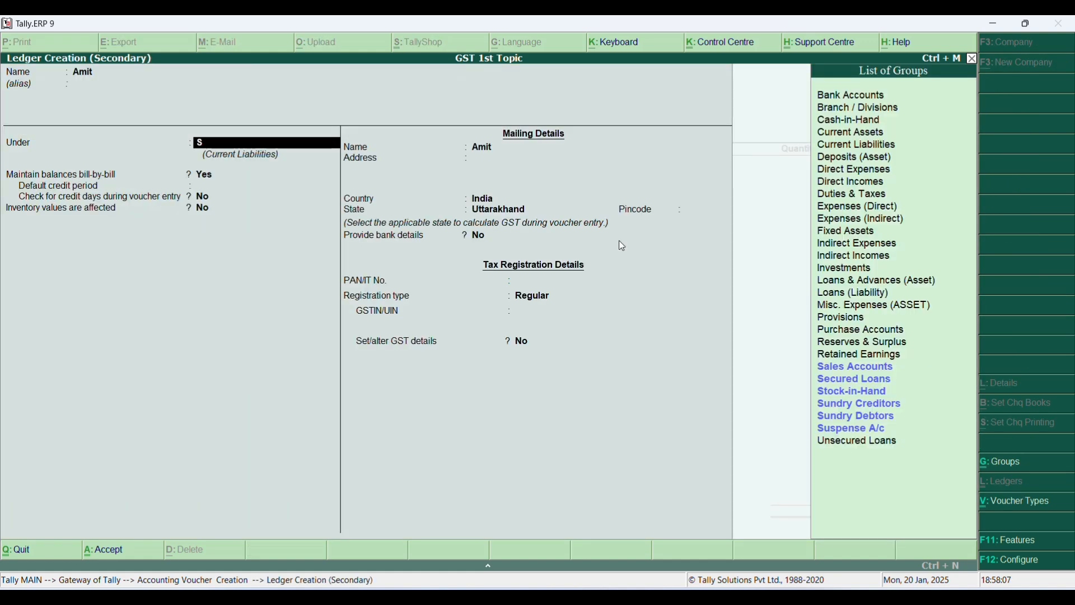
pyautogui.write('un')
pyautogui.press('Down')
pyautogui.press('Return')
# - Set the buyer's state to Bihar with registration type Regular, and save the ledger
pyautogui.press('Return')
pyautogui.press('Return')
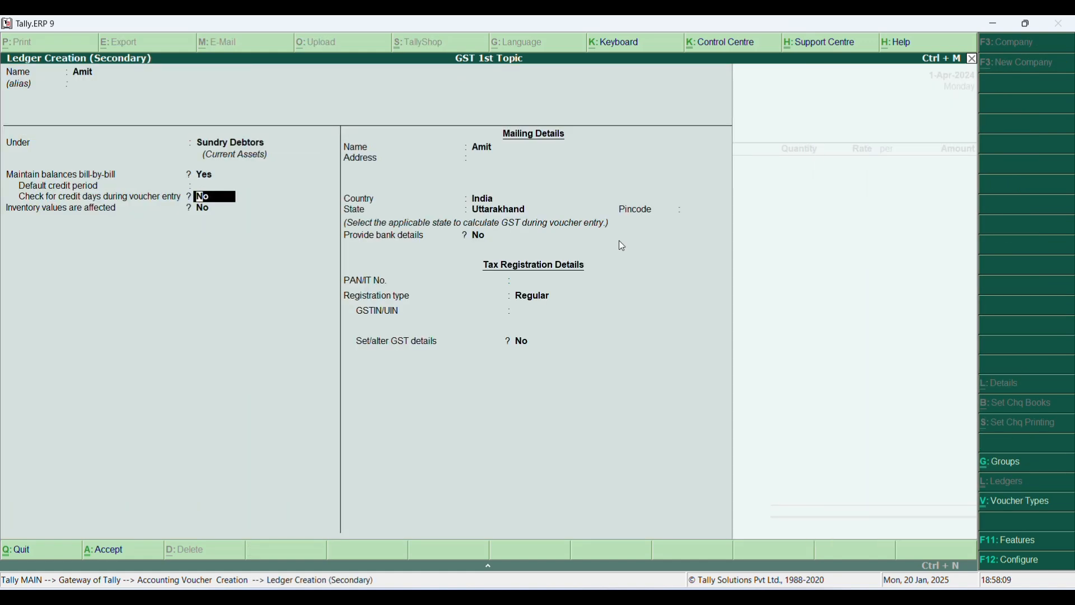
pyautogui.press('Return')
pyautogui.press('Return')
pyautogui.press('Return')
pyautogui.press('Return')
pyautogui.press('Return')
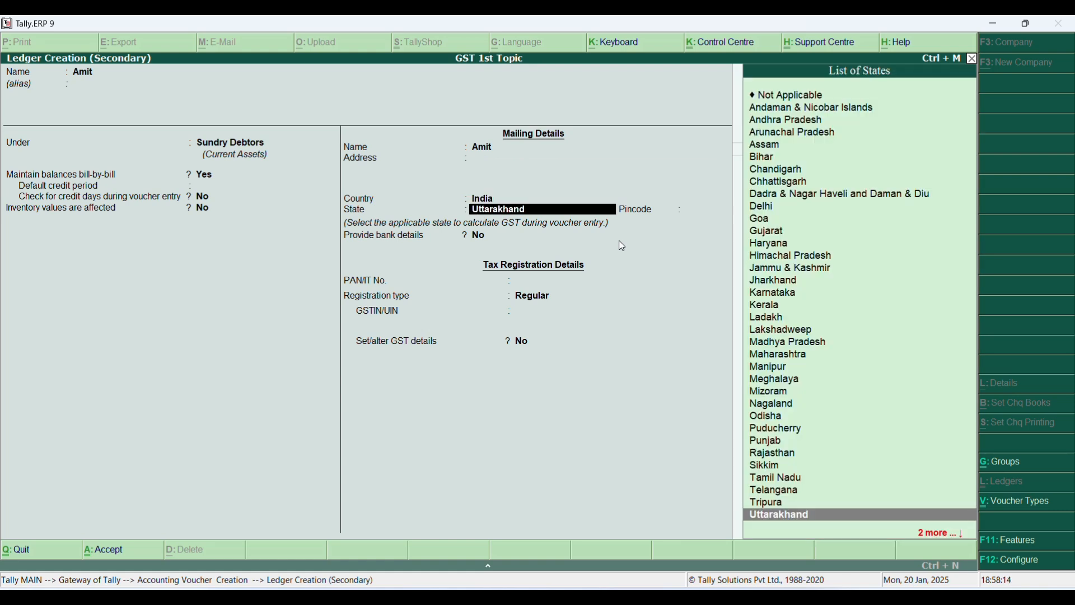
pyautogui.write('B')
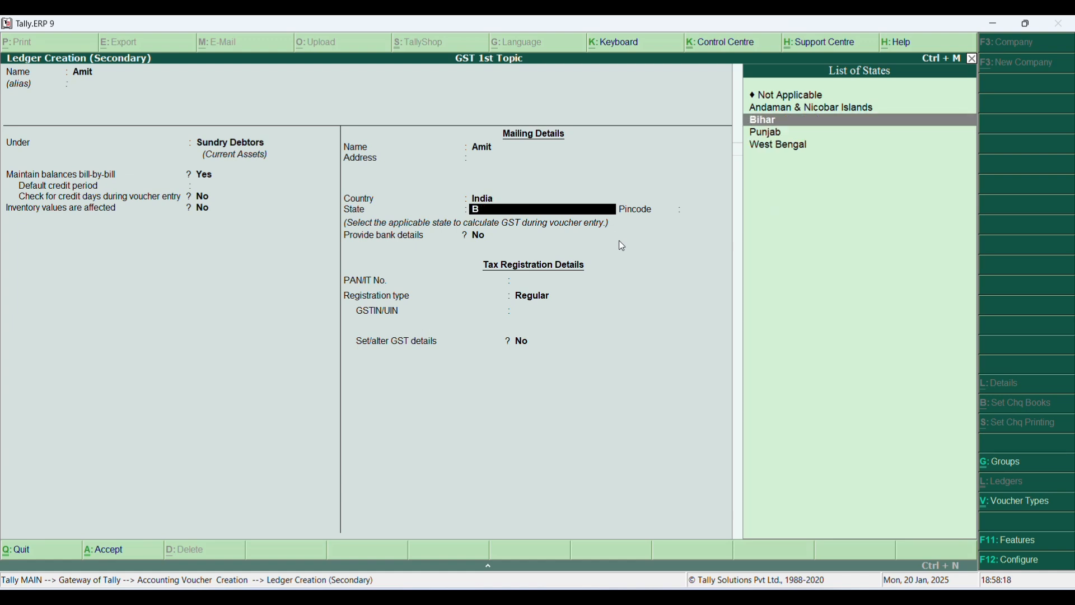
pyautogui.press('Return')
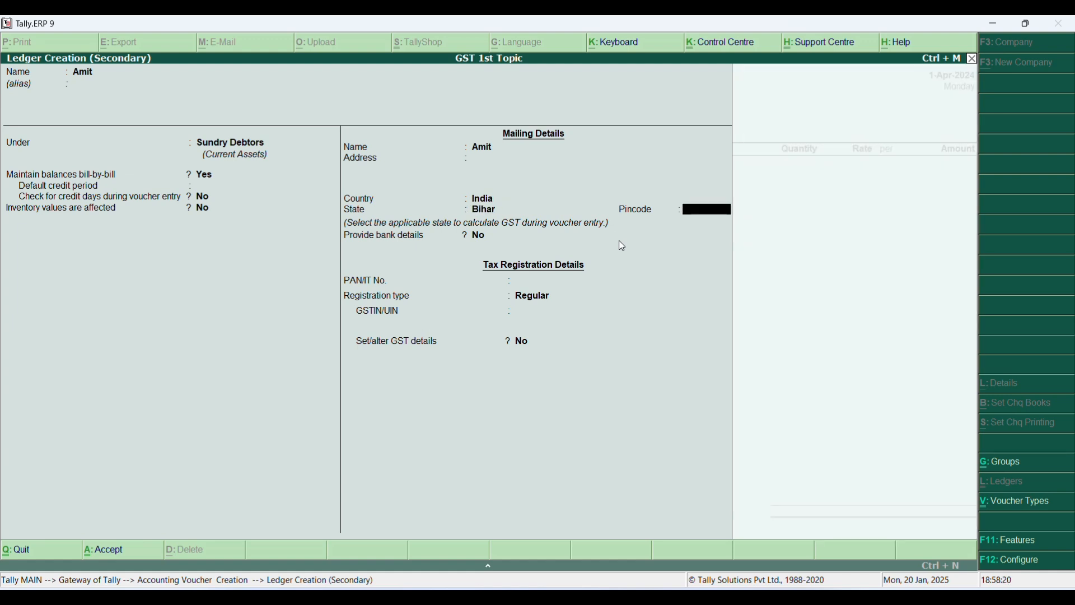
pyautogui.press('Return')
pyautogui.press('Return')
pyautogui.press('Return')
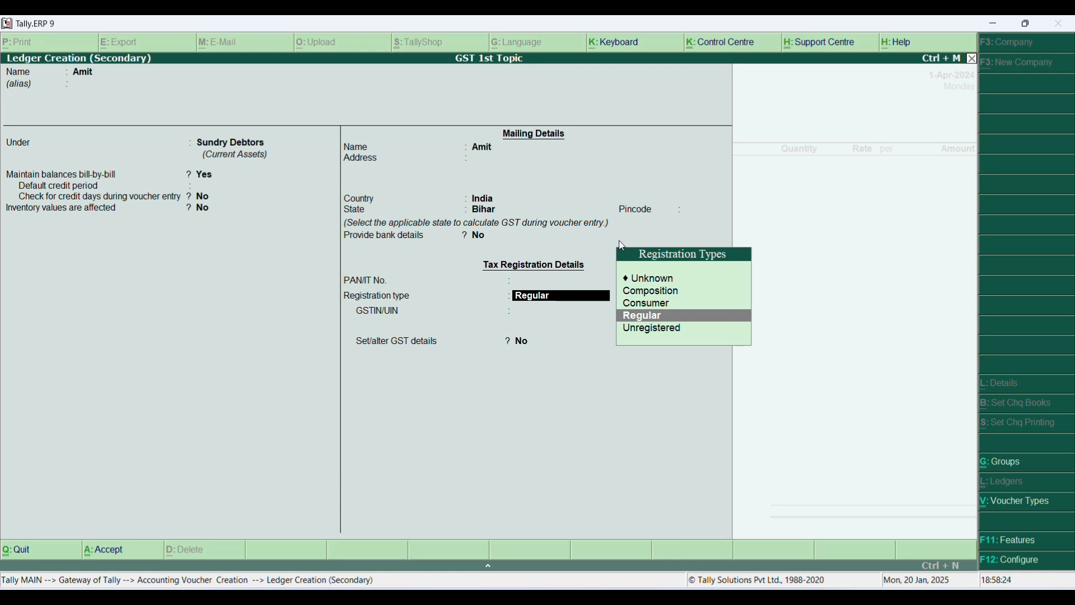
pyautogui.hotkey('ctrl', 'a')
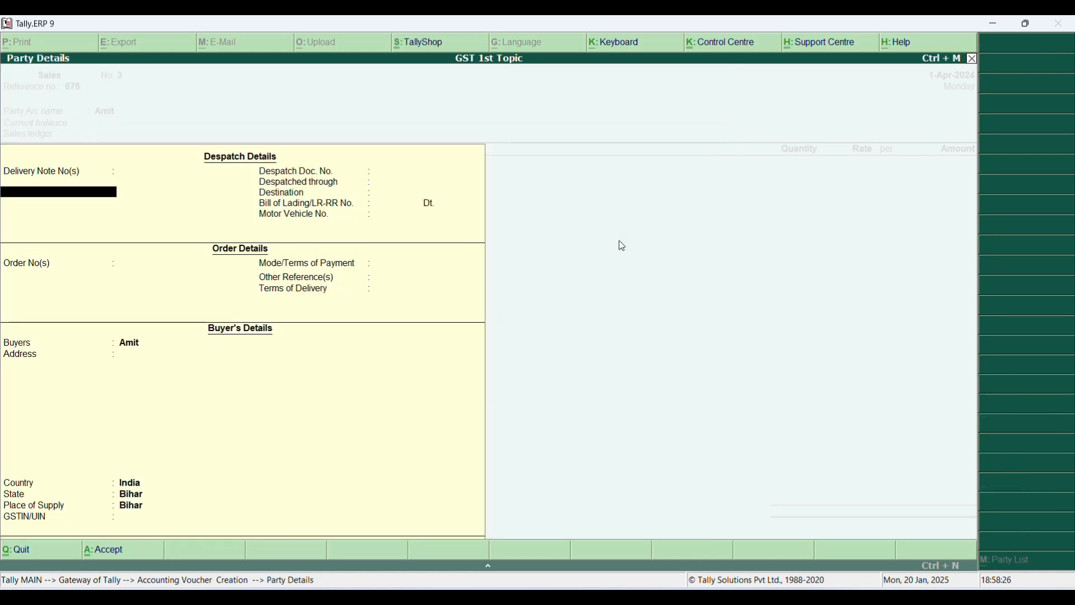
# - Accept the blank despatch and order details and choose Tv as the item in the sales voucher
pyautogui.hotkey('ctrl', 'a')
pyautogui.press('Return')
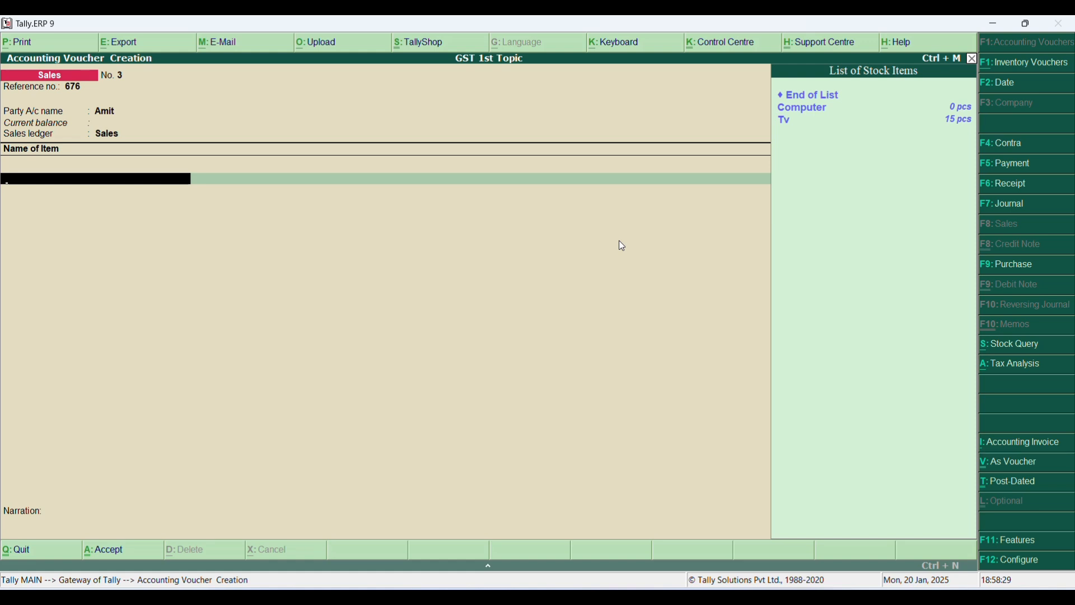
pyautogui.write('tv')
pyautogui.press('Return')
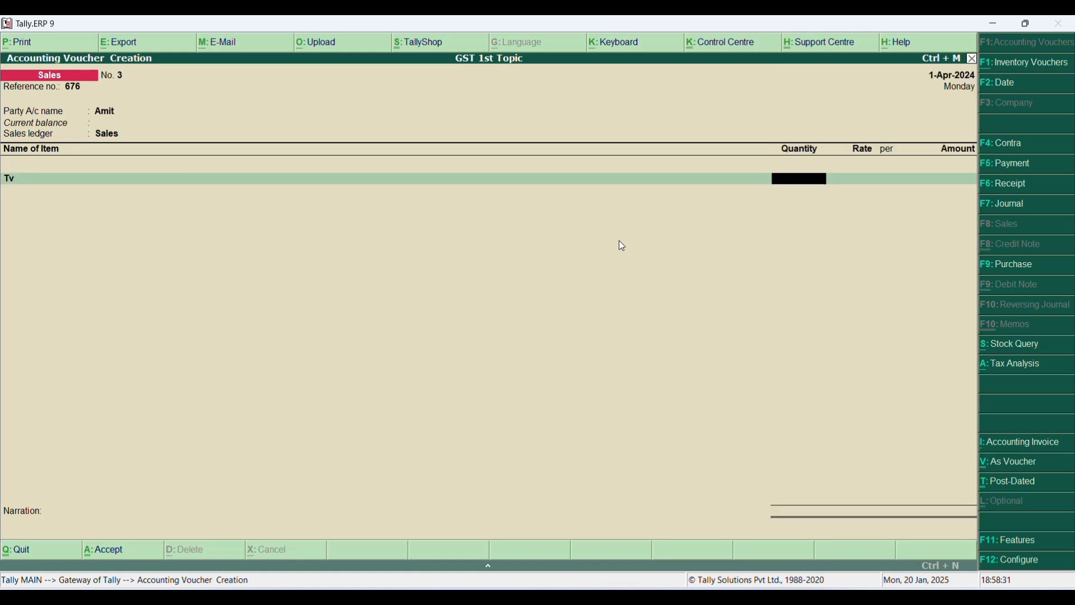
pyautogui.press('BackSpace')
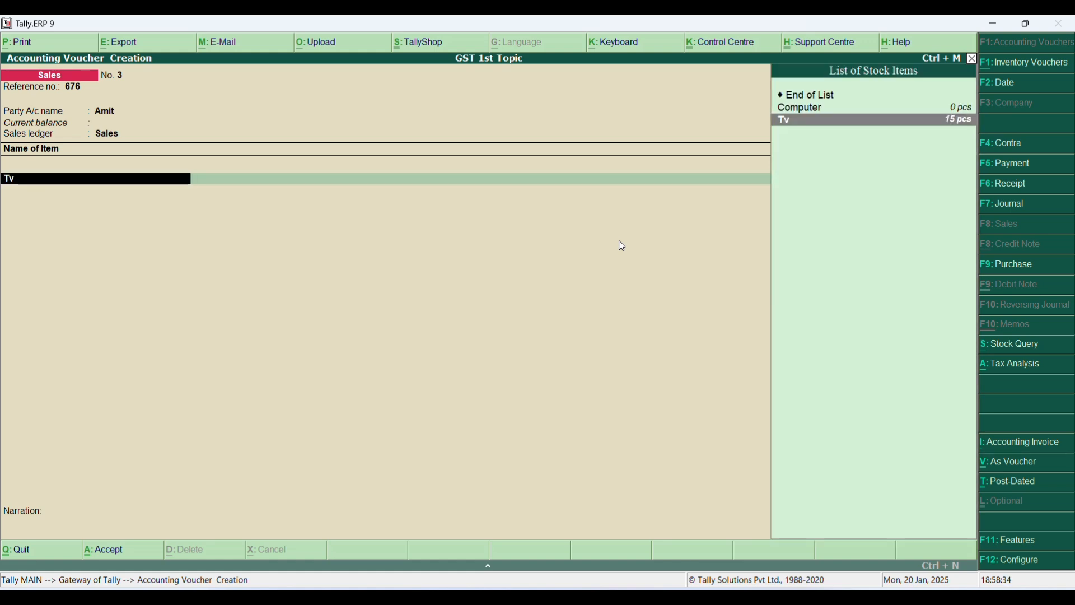
pyautogui.press('Return')
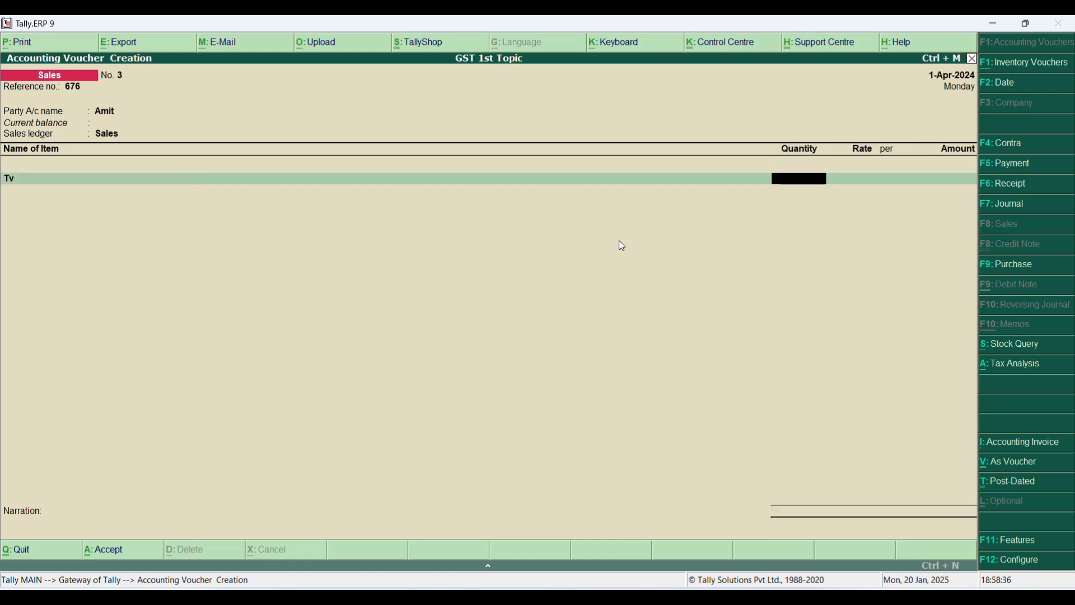
# - Set the Tv line to a quantity of 14 pcs at a rate of 30,250 and finish the item list
pyautogui.write('14')
pyautogui.press('Return')
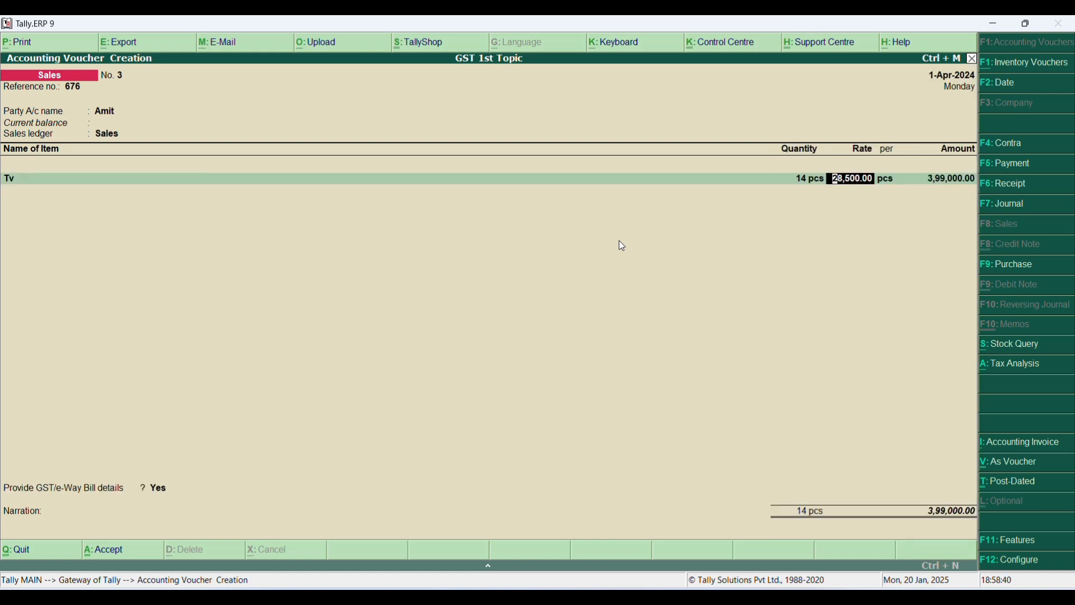
pyautogui.write('30,250')
pyautogui.press('Return')
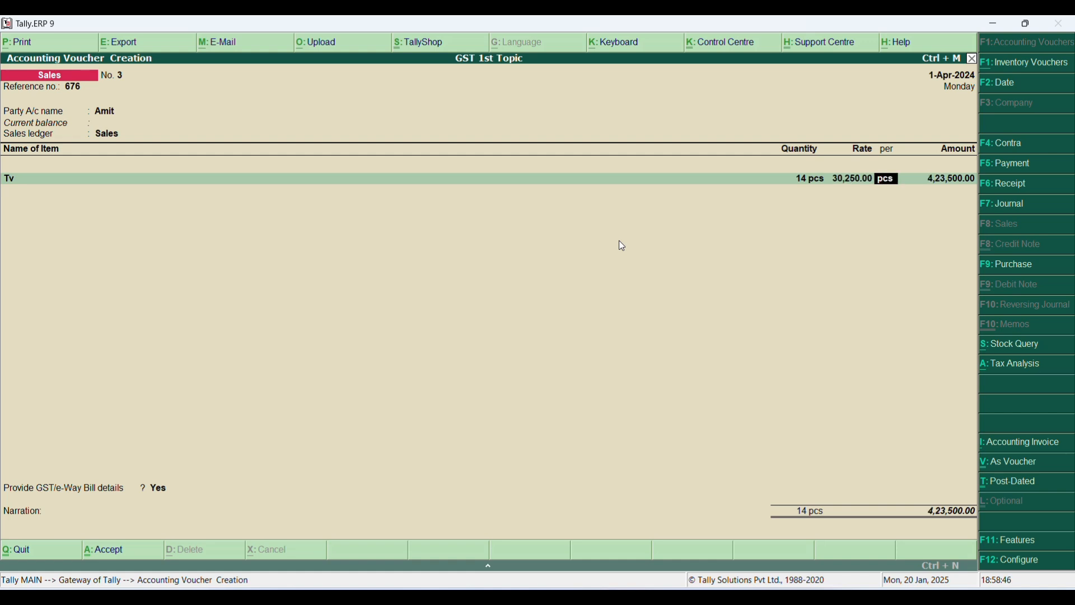
pyautogui.press('Return')
pyautogui.press('Return')
pyautogui.press('Return')
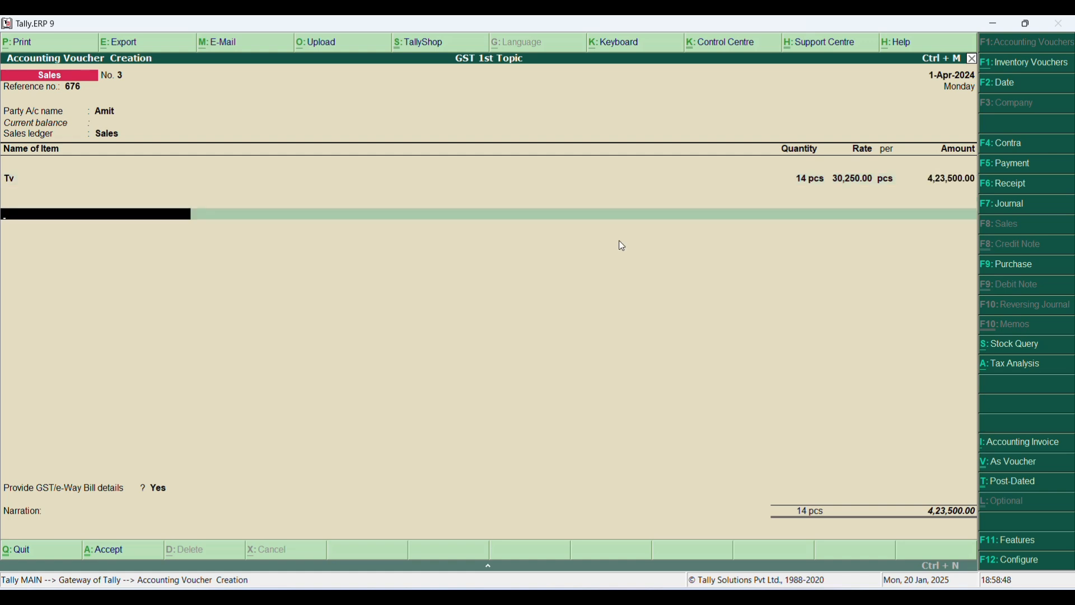
pyautogui.write('Ou')
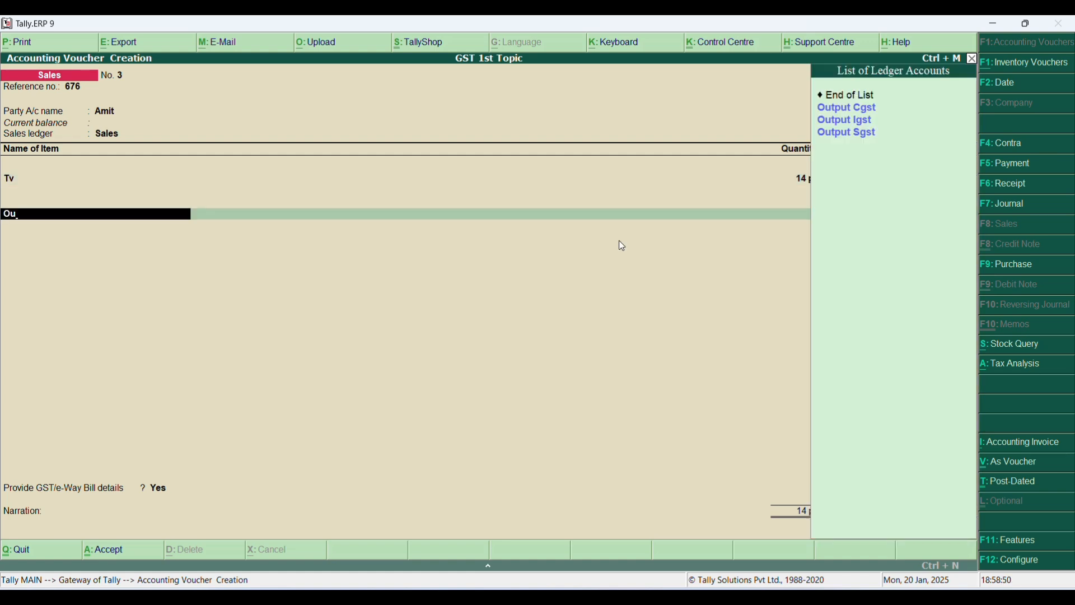
pyautogui.press('Down')
pyautogui.press('Down')
pyautogui.press('Return')
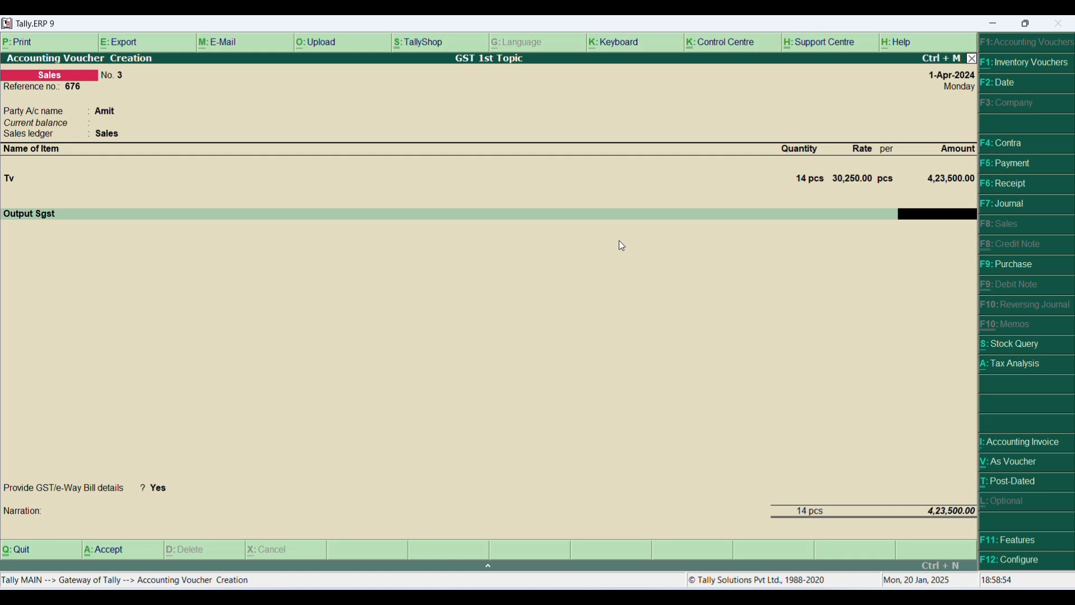
pyautogui.press('BackSpace')
# - Add the Output Igst ledger below the Tv line with its calculated tax amount and end the ledger entries
pyautogui.write('Ou')
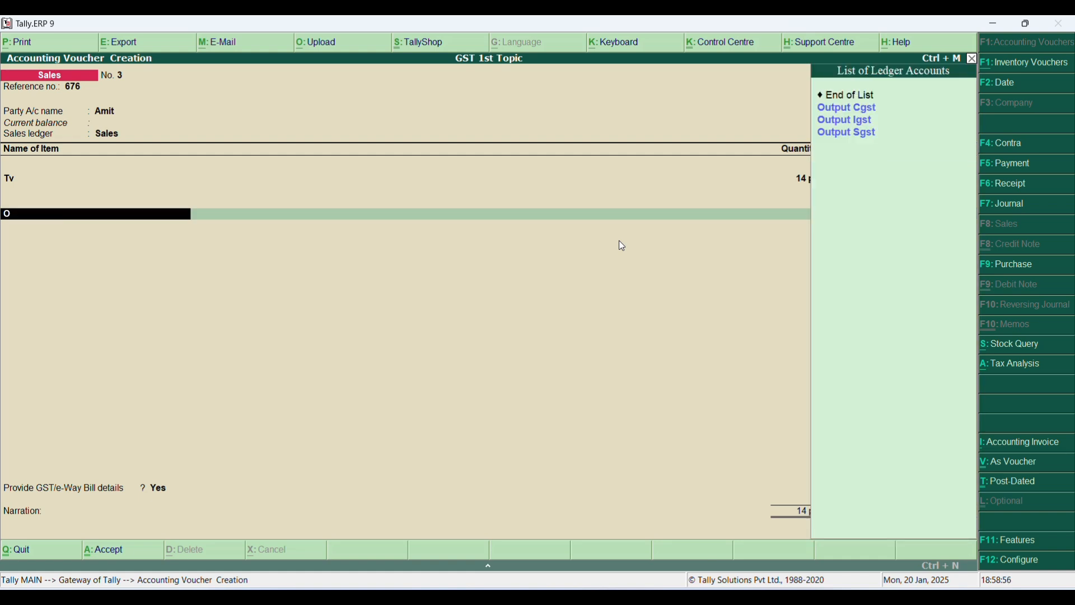
pyautogui.press('Down')
pyautogui.press('Return')
pyautogui.press('Return')
pyautogui.press('Return')
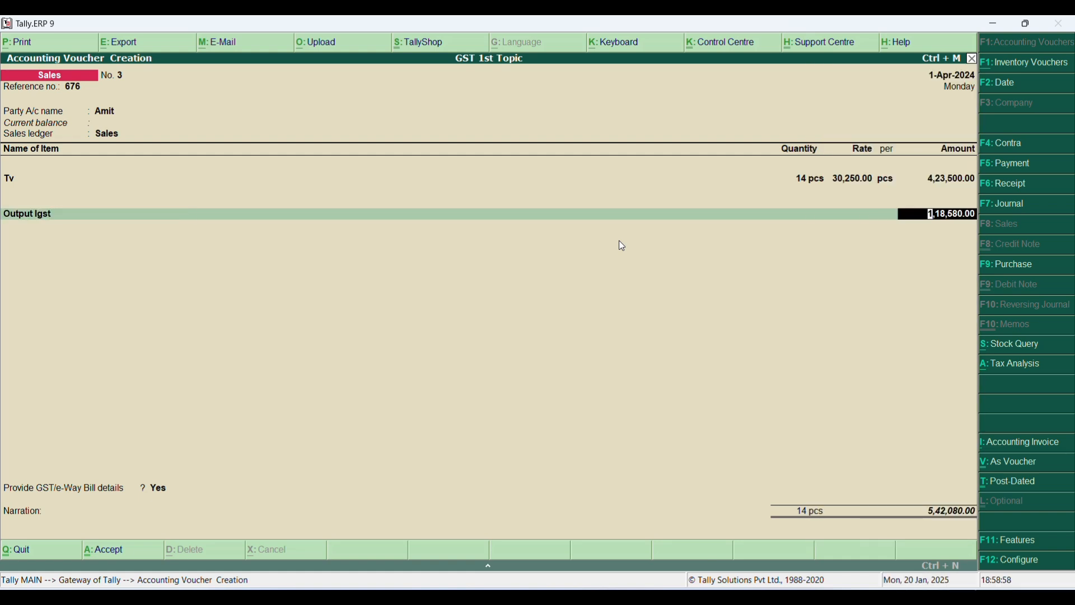
pyautogui.press('Return')
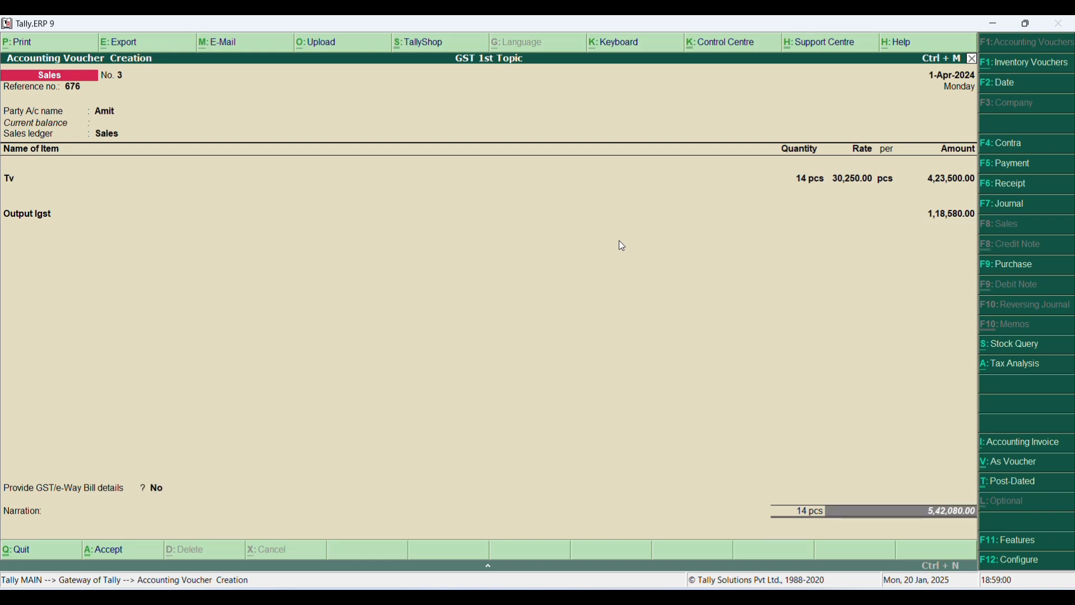
# - Add a narration stating that goods were sold to the party on credit ("on cr") and save the sales voucher
pyautogui.press('Return')
pyautogui.write('bein')
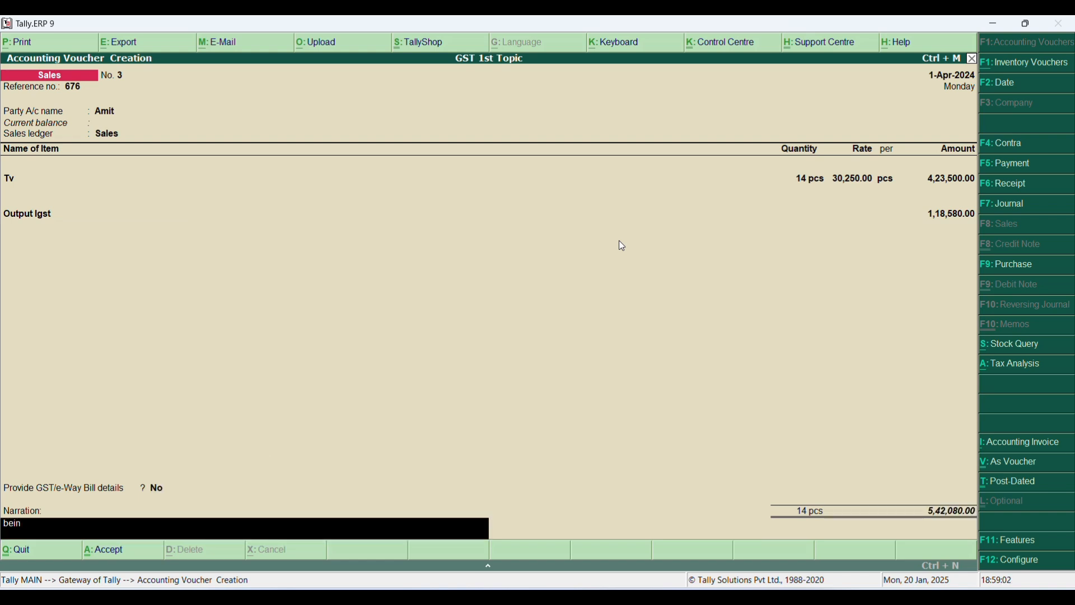
pyautogui.write('g goods sold to amit on cr')
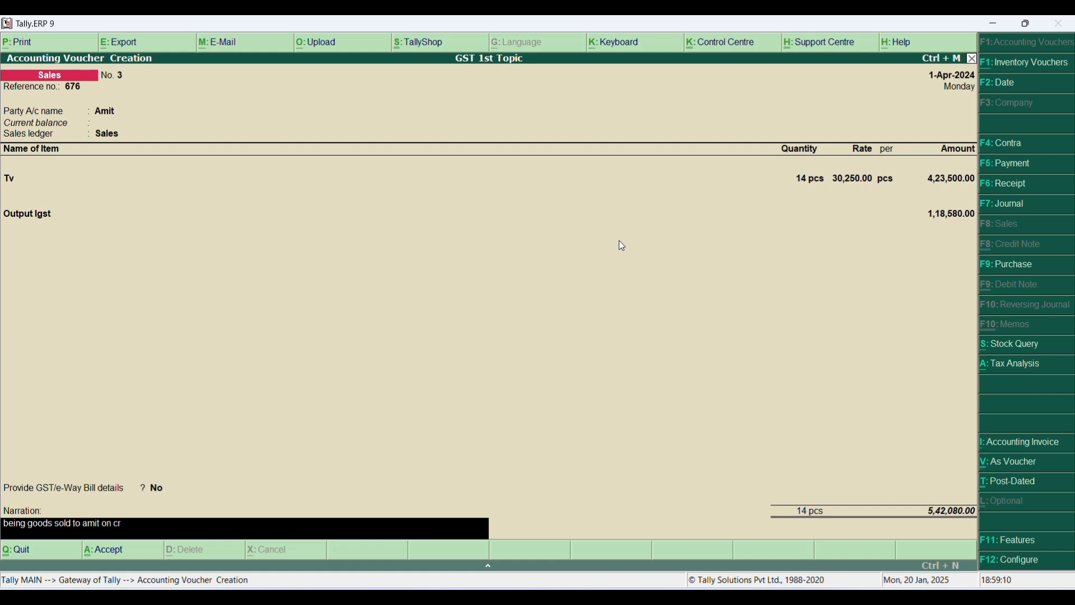
pyautogui.press('Return')
pyautogui.press('Return')
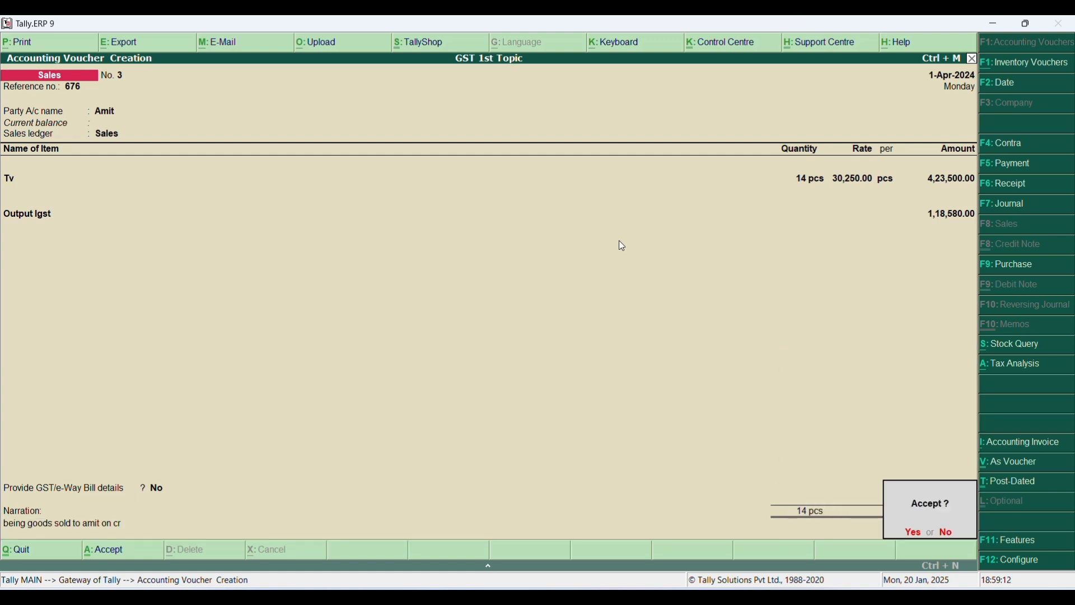
pyautogui.press('Return')
# - Leave voucher entry and open the Balance Sheet in its detailed view
pyautogui.press('Escape')
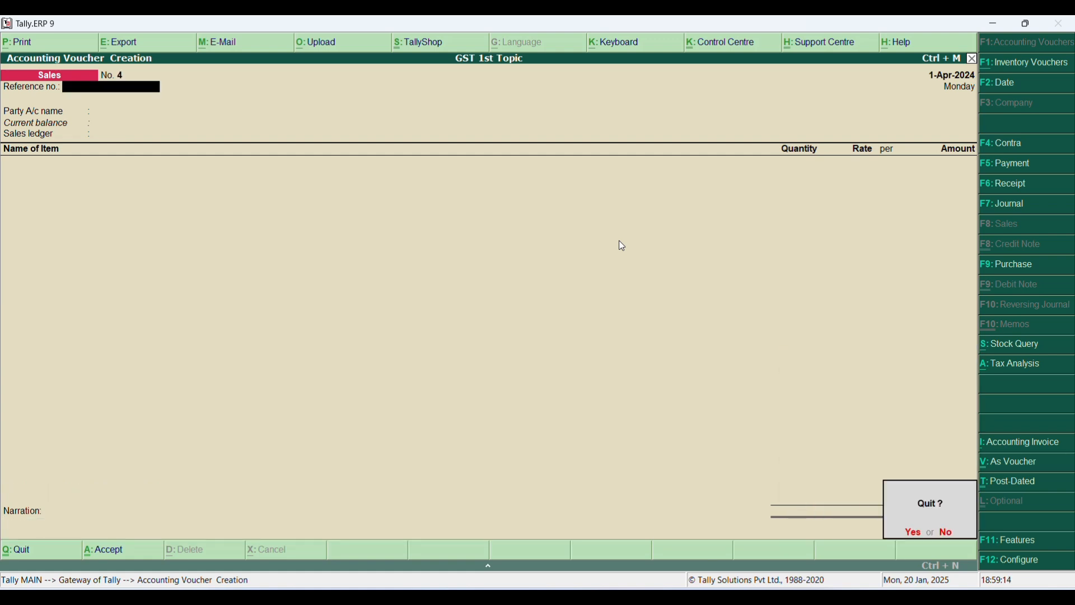
pyautogui.press('Return')
pyautogui.press('Down')
pyautogui.press('Down')
pyautogui.press('Down')
pyautogui.press('Down')
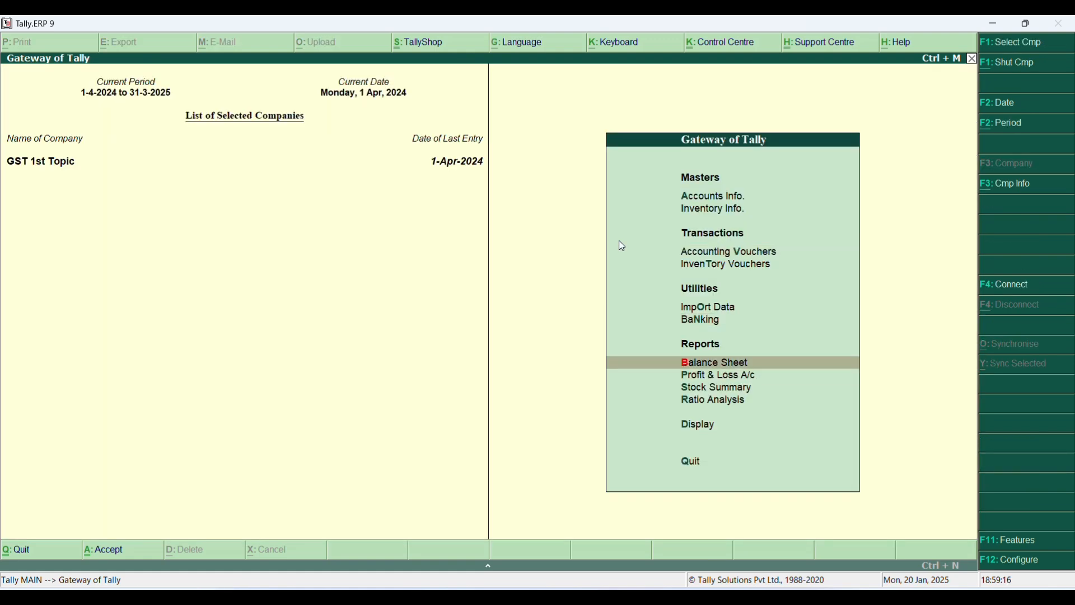
pyautogui.press('Return')
pyautogui.hotkey('alt', 'F1')
pyautogui.press('Down')
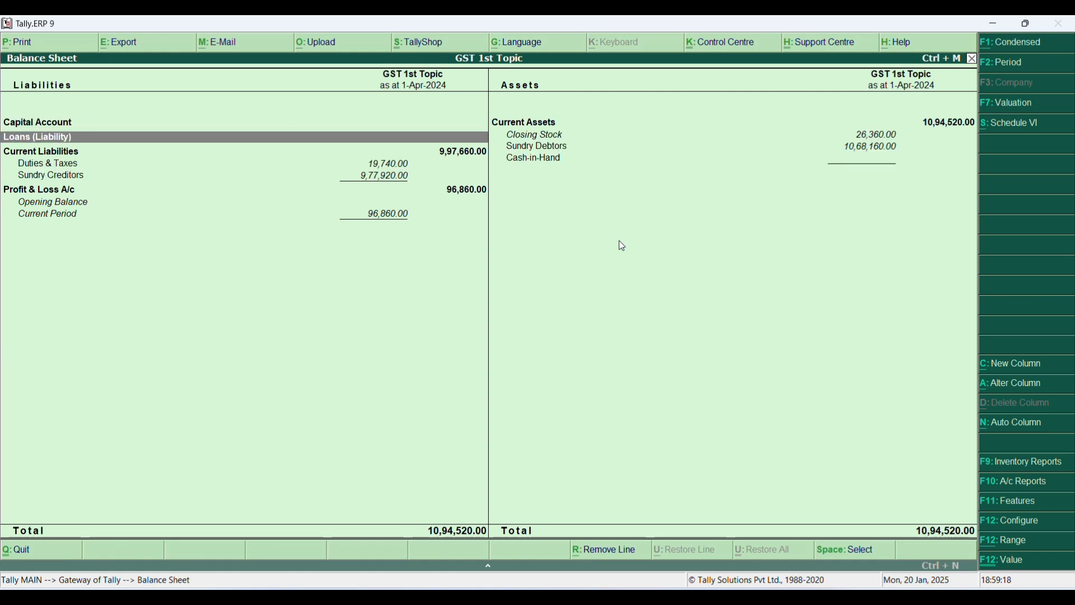
# - Open the Duties & Taxes group from the Balance Sheet and examine the input and output GST ledger balances
pyautogui.press('Down')
pyautogui.press('Down')
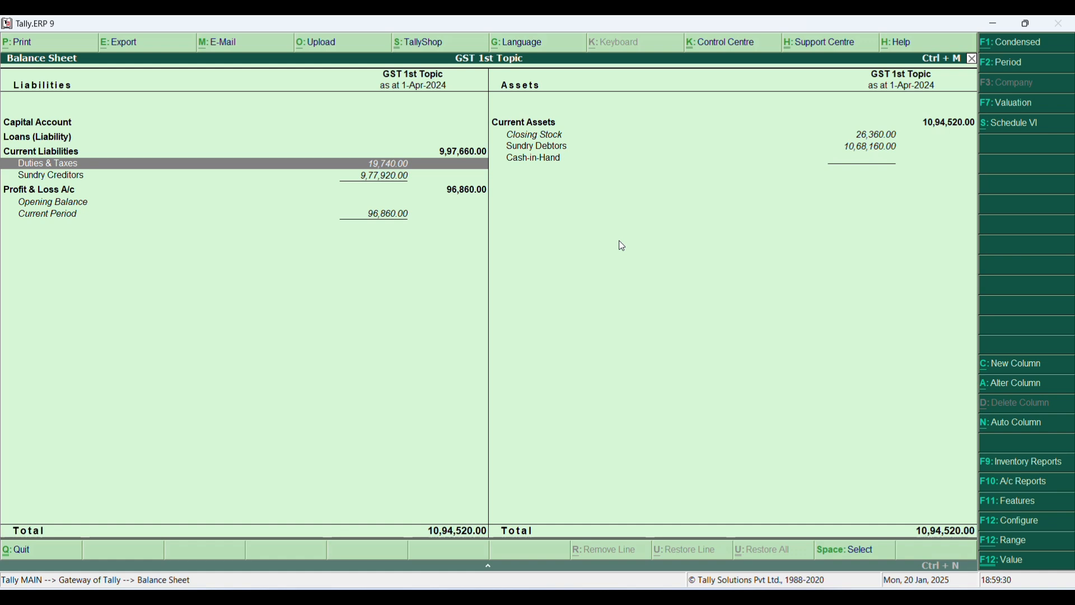
pyautogui.press('Return')
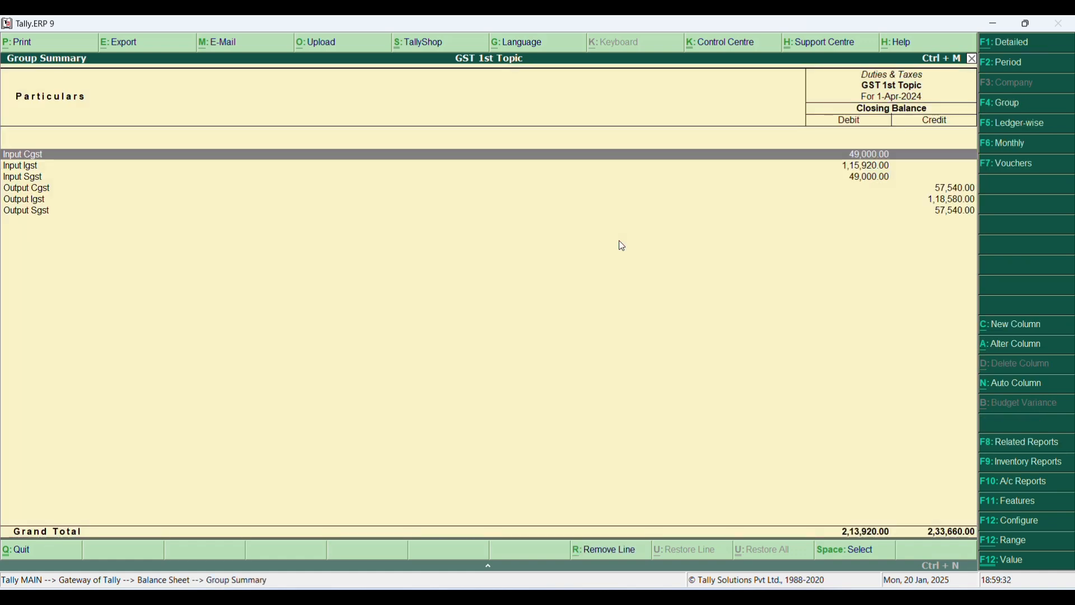
pyautogui.press('Down')
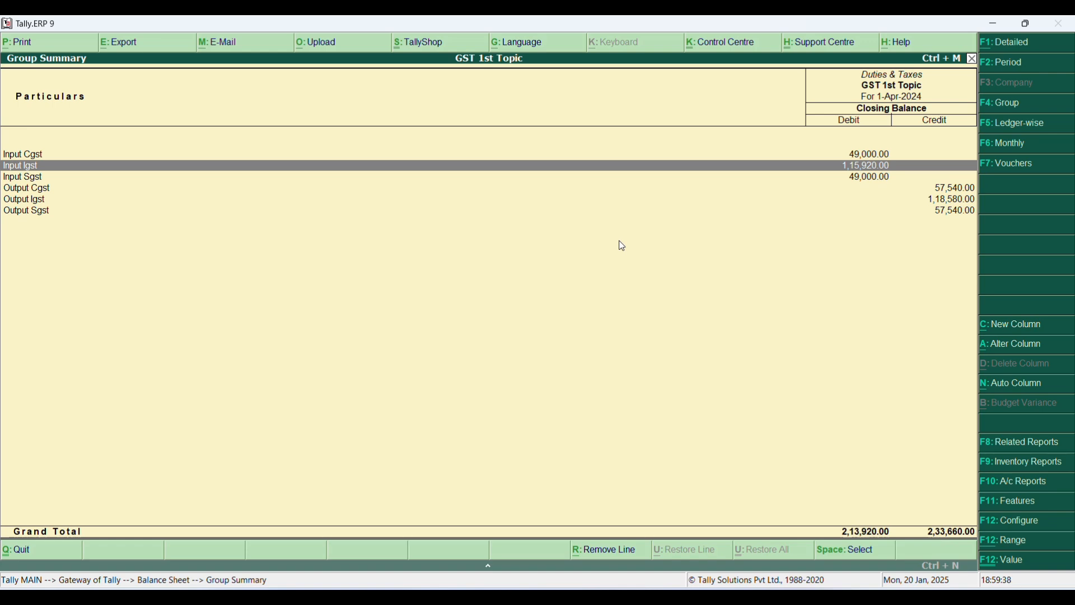
pyautogui.press('Down')
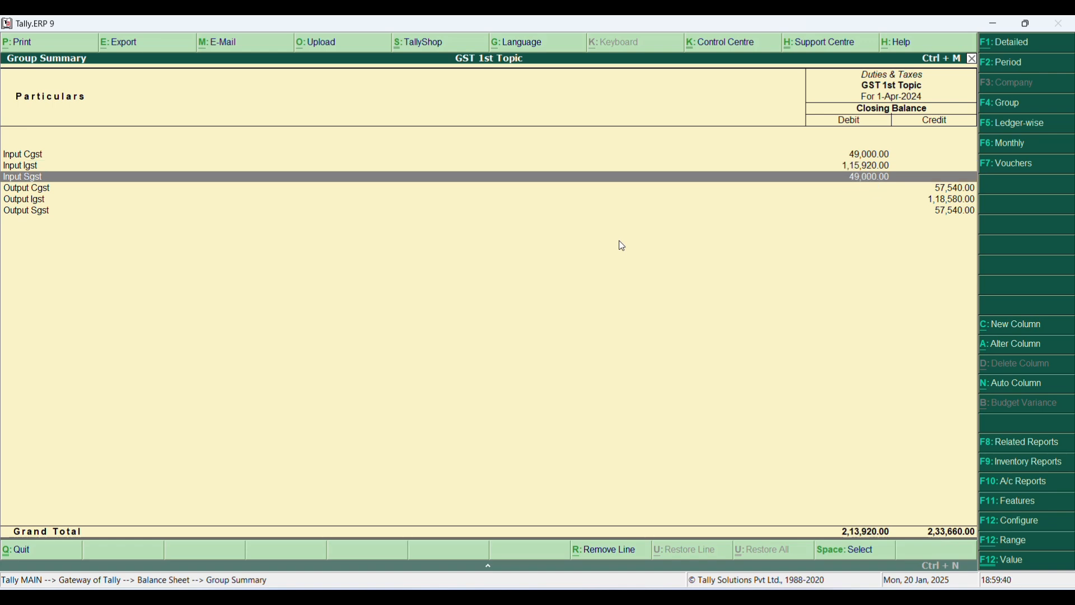
pyautogui.press('Up')
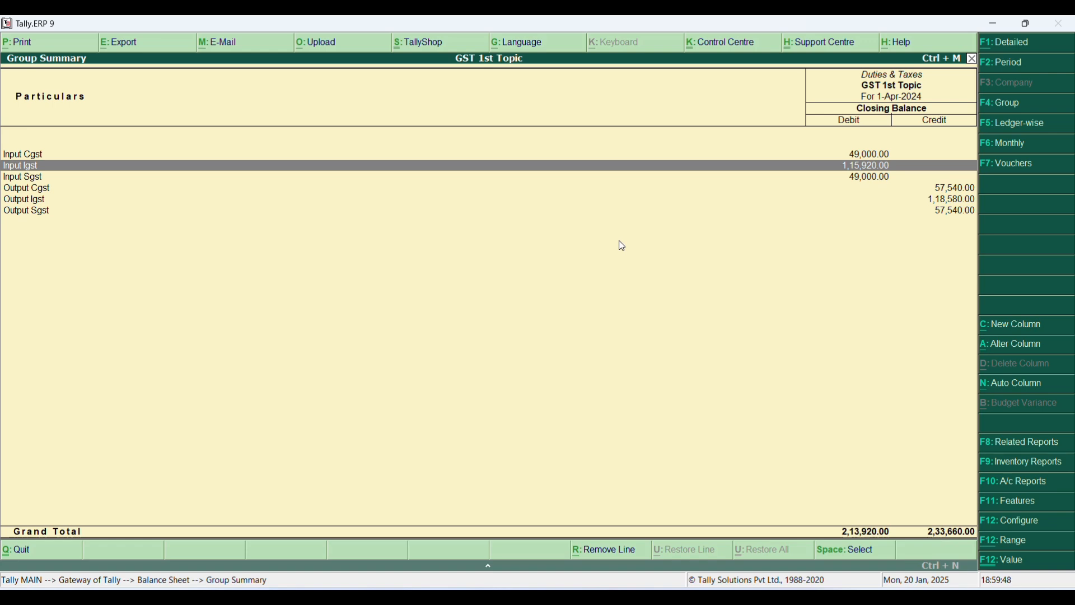
pyautogui.press('Down')
pyautogui.press('Down')
pyautogui.press('Down')
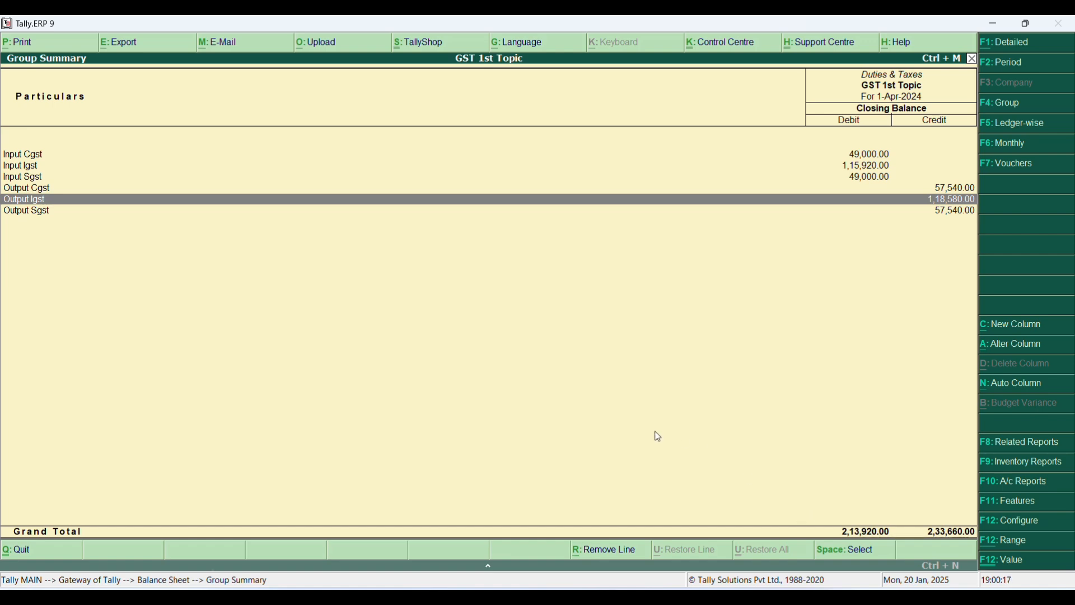
pyautogui.hotkey('ctrl', 'n')
pyautogui.write('2')
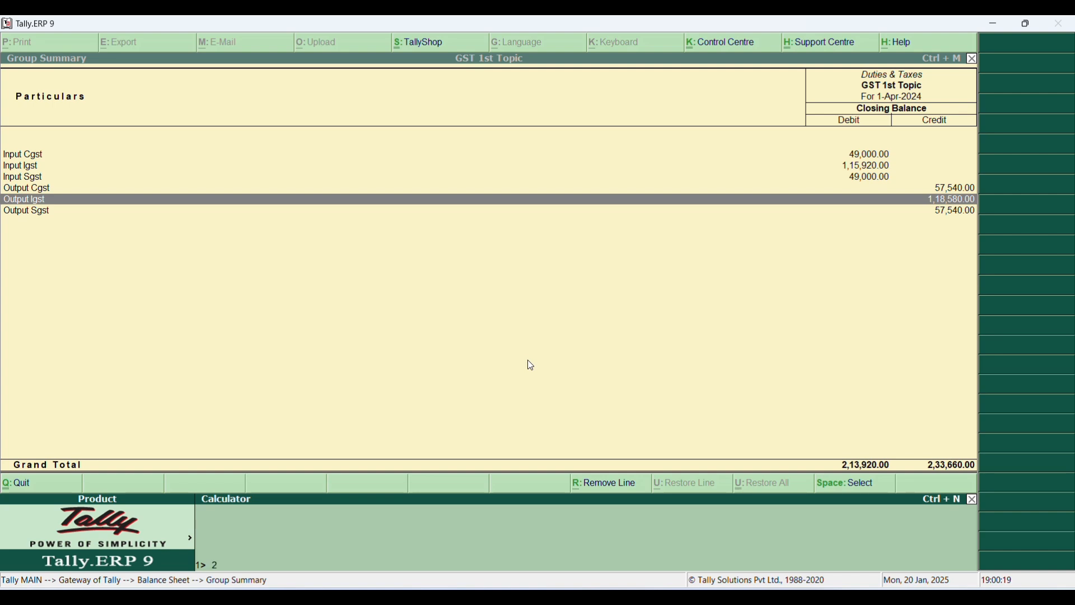
pyautogui.write('33660-213920')
pyautogui.press('Return')
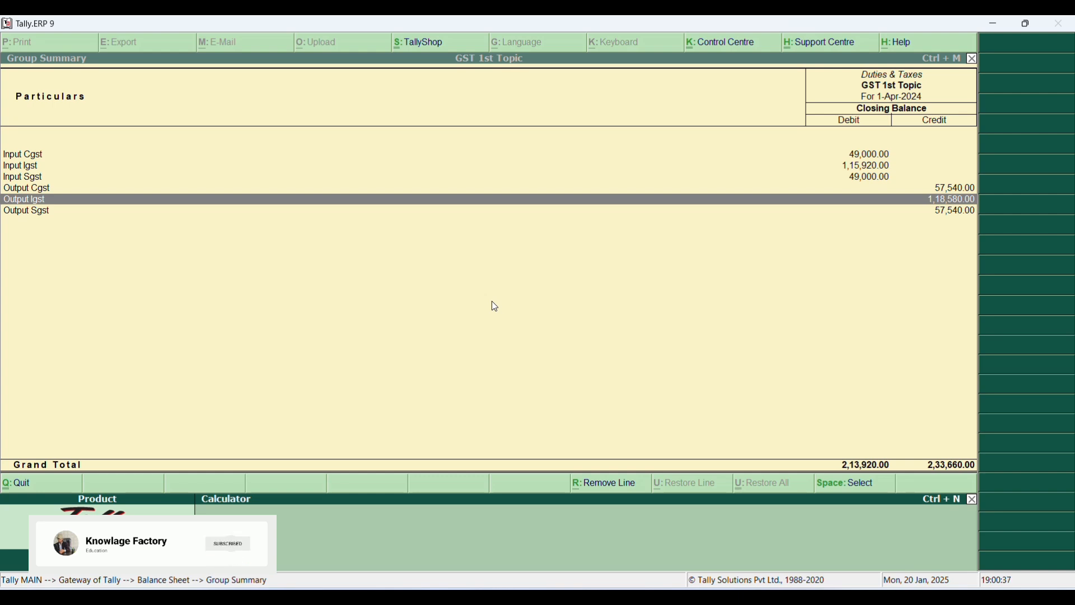
pyautogui.hotkey('ctrl', 'm')
pyautogui.press('Escape')
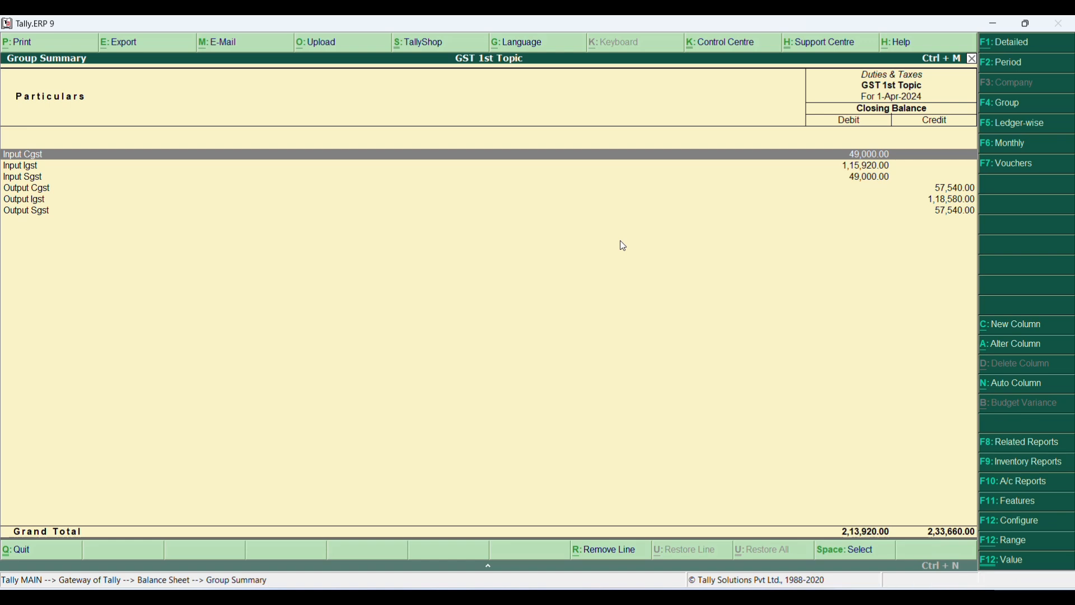
# - Start a new Journal voucher and debit Output Sgst with 57,540
pyautogui.press('Escape')
pyautogui.press('Escape')
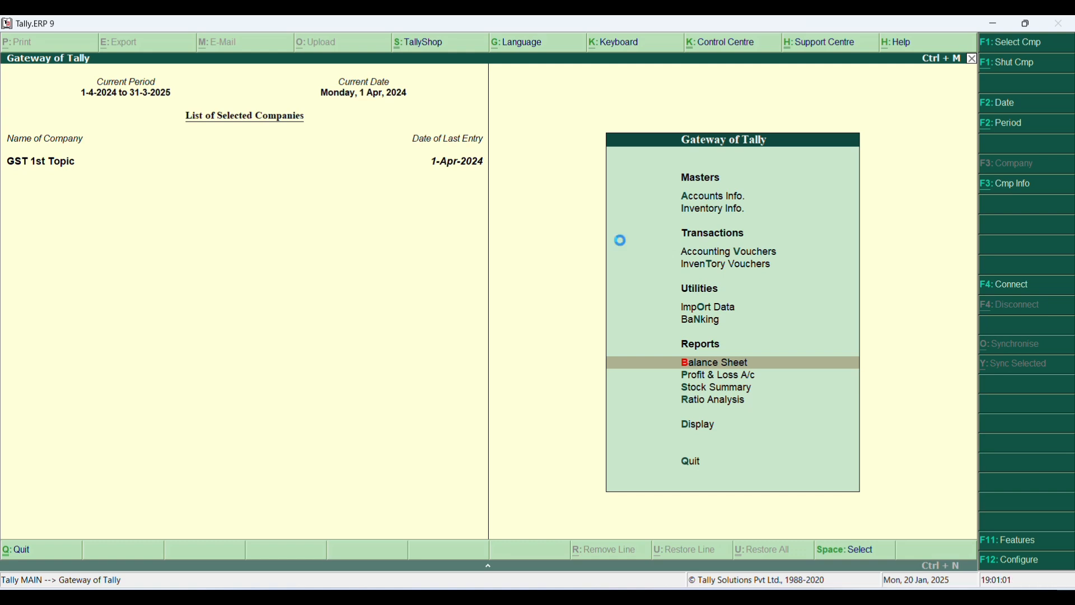
pyautogui.press('v')
pyautogui.press('F7')
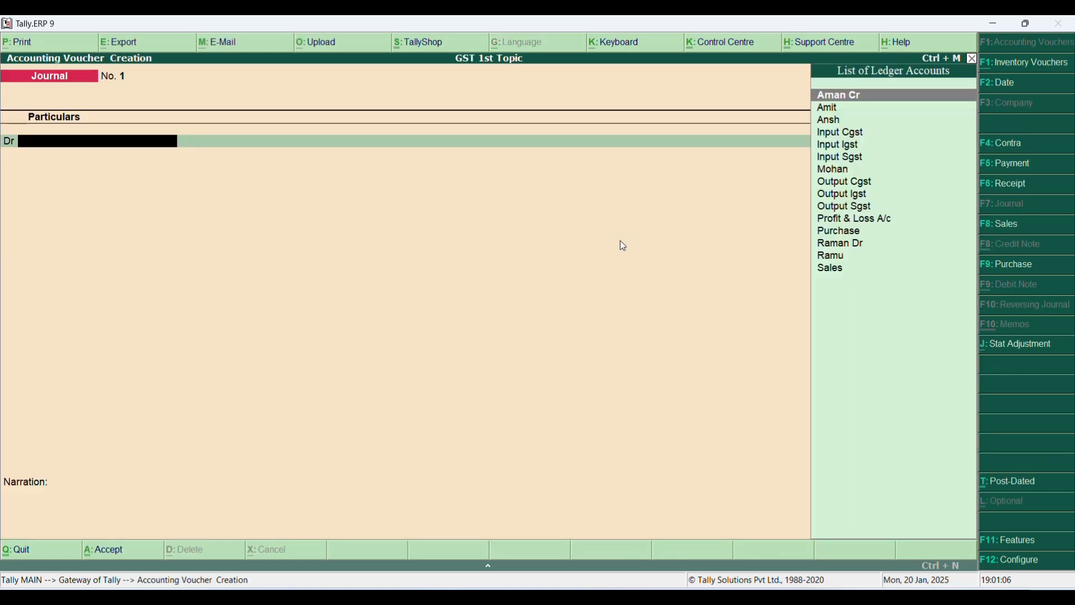
pyautogui.write('Ou')
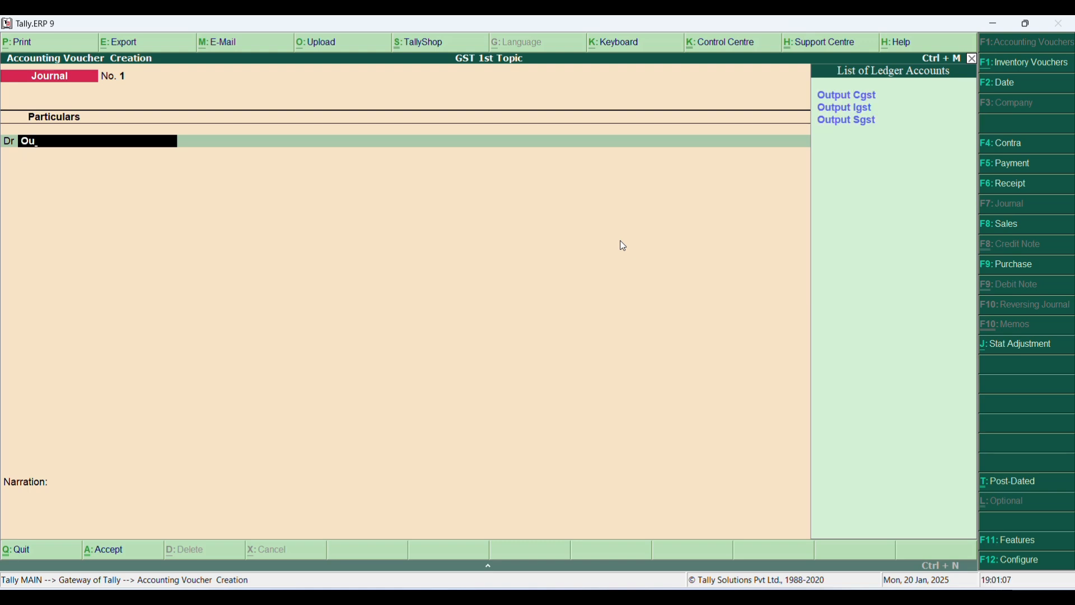
pyautogui.press('Down')
pyautogui.press('Down')
pyautogui.press('Return')
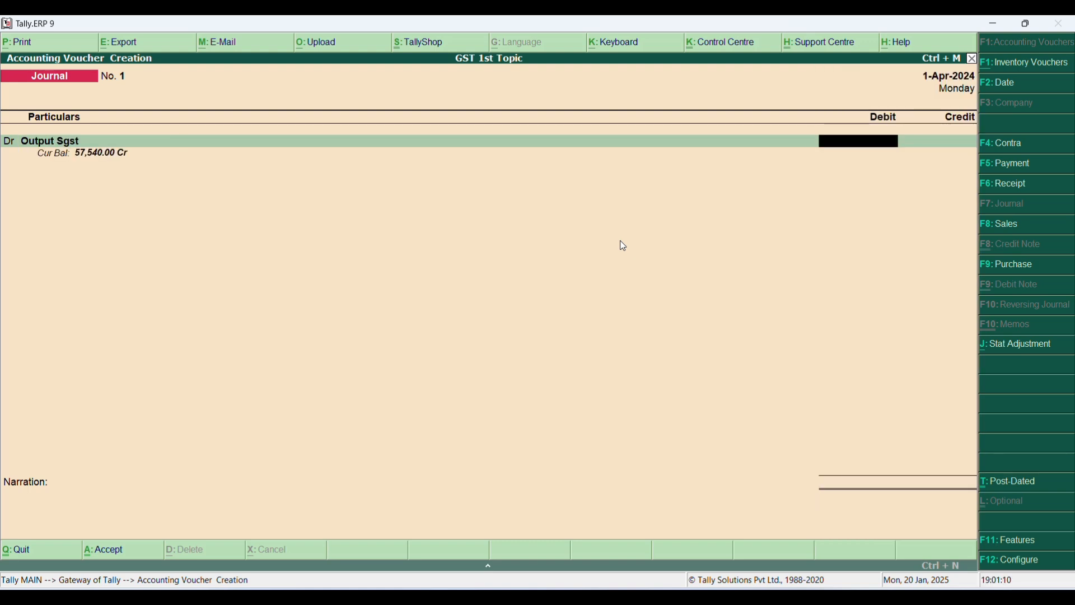
pyautogui.write('57540')
pyautogui.press('Return')
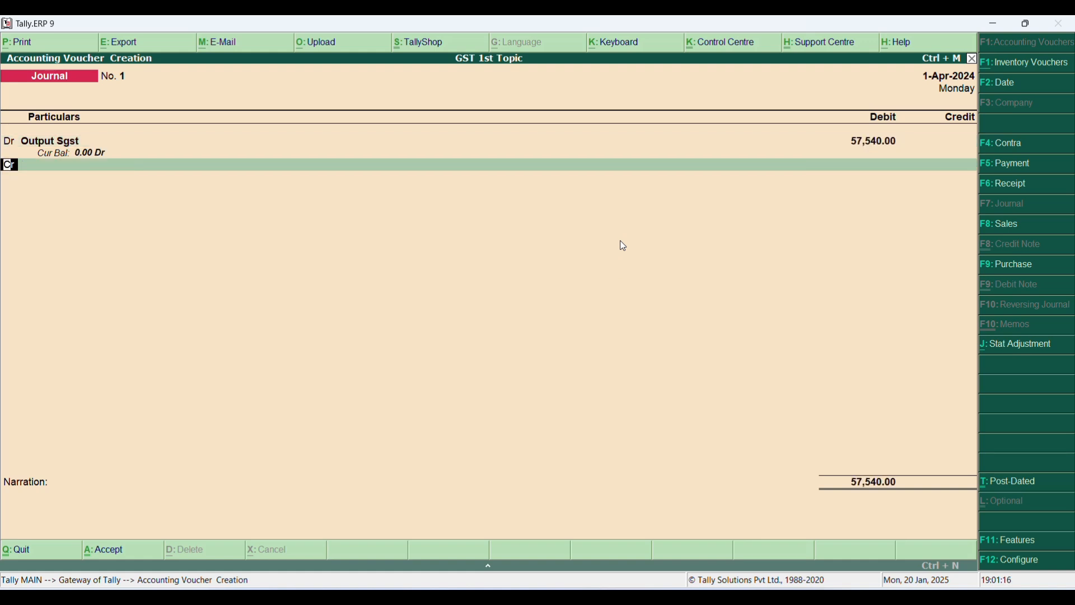
# - Credit Input Sgst with 57,540 and save the journal voucher with an empty narration
pyautogui.press('Return')
pyautogui.write('In')
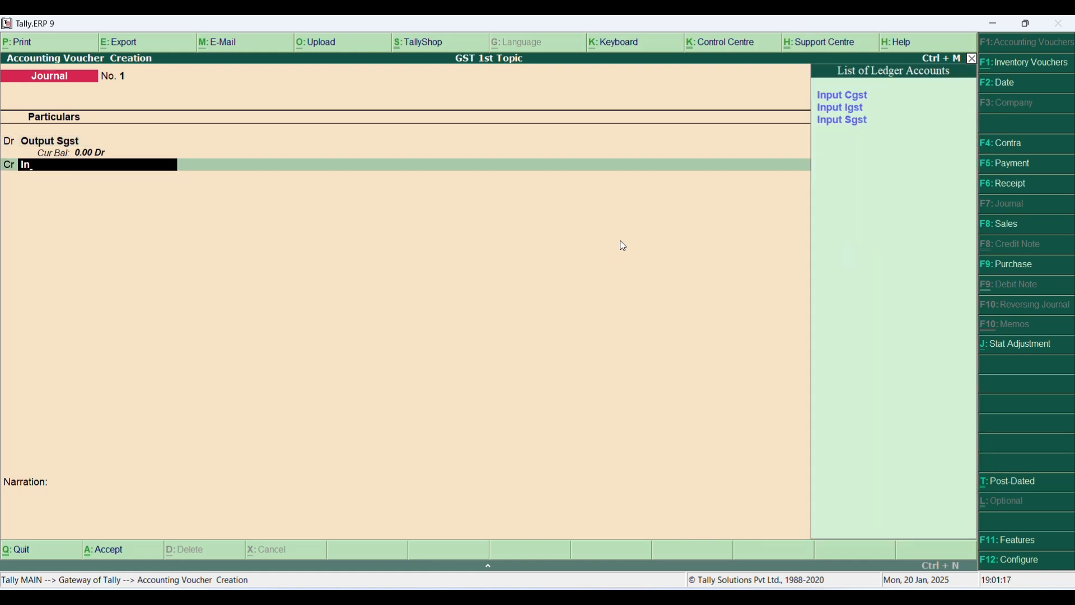
pyautogui.press('Down')
pyautogui.press('Down')
pyautogui.press('Return')
pyautogui.press('Return')
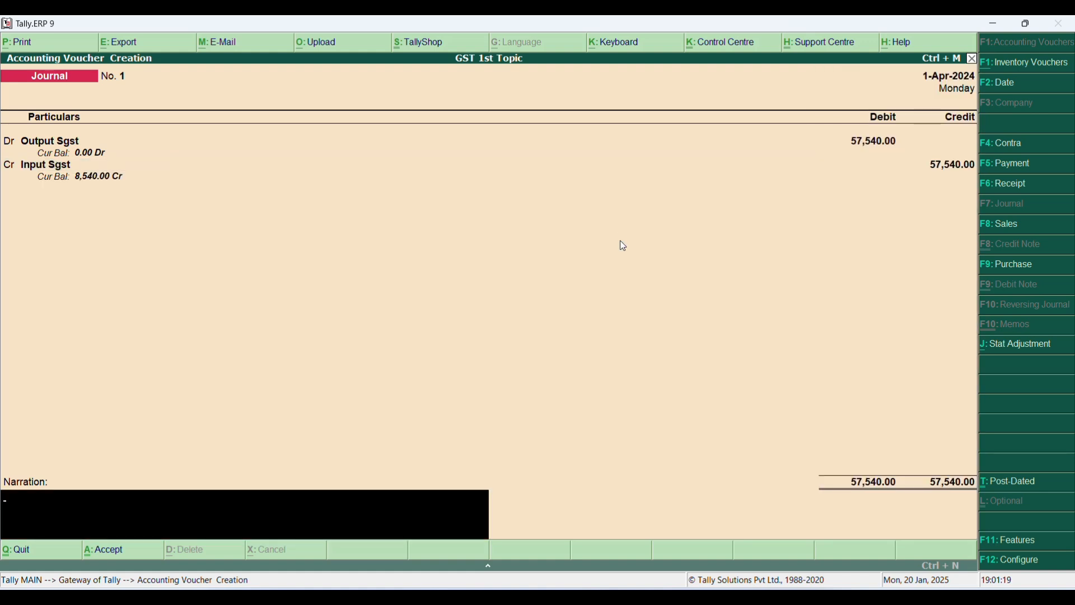
pyautogui.press('Return')
pyautogui.press('Return')
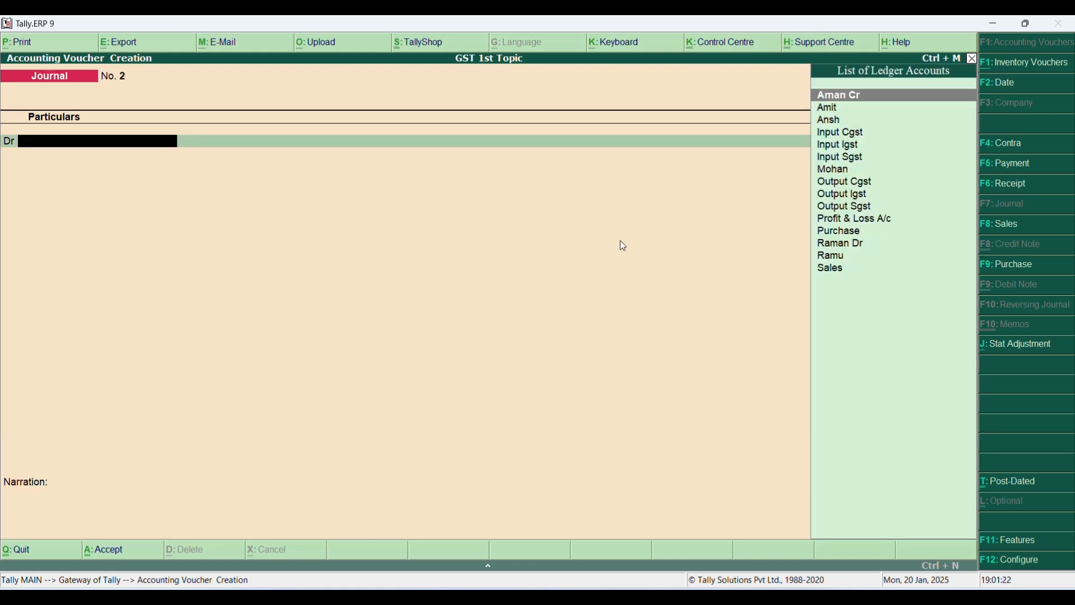
# - Debit Output Cgst with 57,540 in the second Journal voucher
pyautogui.write('Ou')
pyautogui.press('Return')
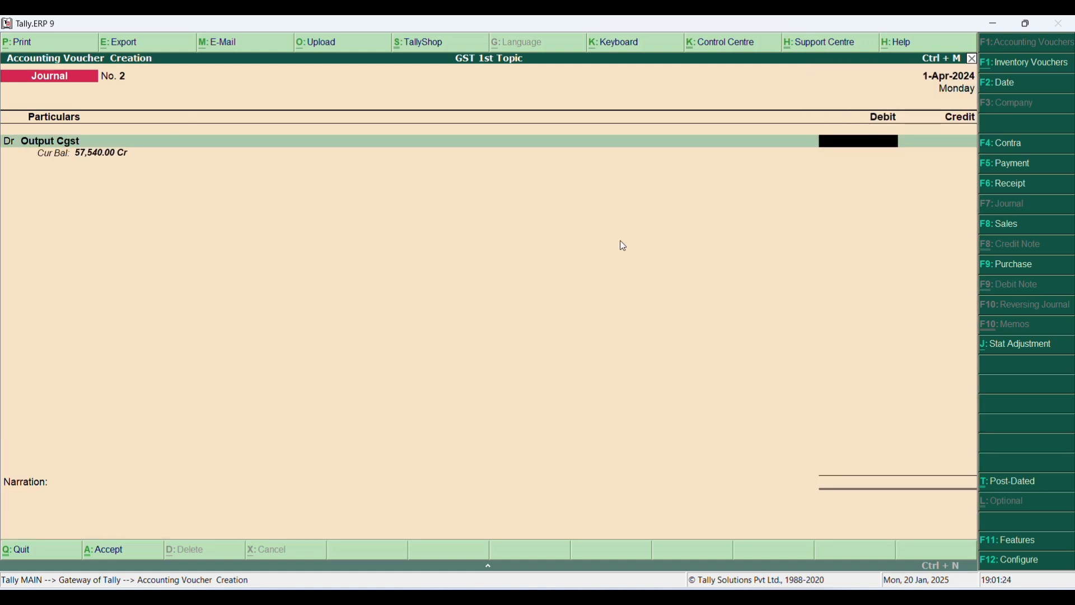
pyautogui.write('57540')
pyautogui.press('Return')
# - Credit Input Sgst with 57,540 in the second Journal voucher and save it with an empty narration
pyautogui.write('in')
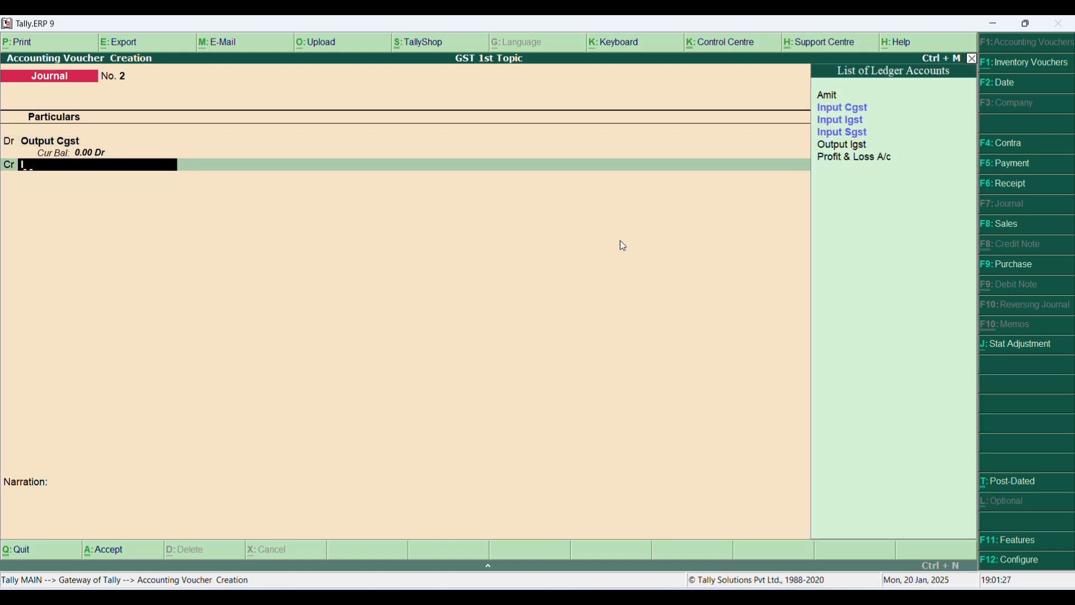
pyautogui.press('Down')
pyautogui.press('Down')
pyautogui.press('Return')
pyautogui.press('Return')
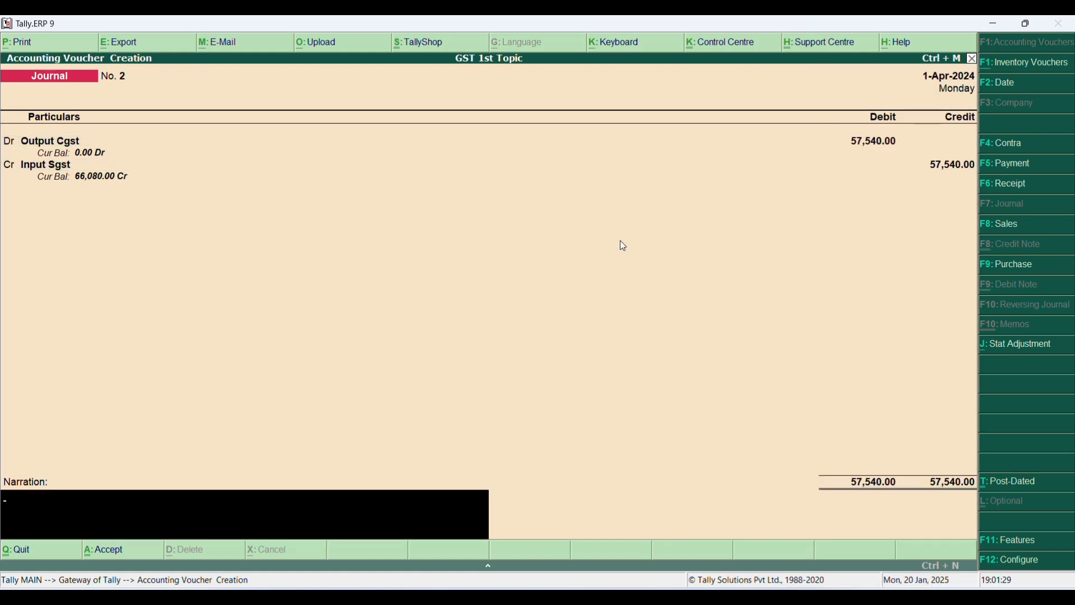
pyautogui.press('Return')
pyautogui.press('Return')
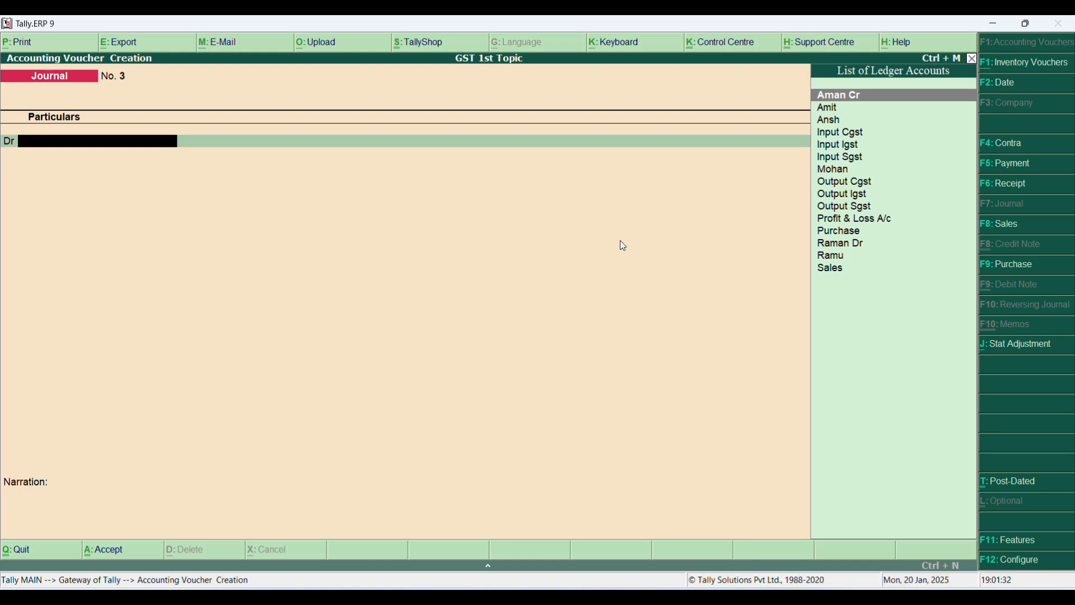
# - Open the Duties & Taxes group from the Balance Sheet and check each remaining input and output GST ledger balance
pyautogui.press('Escape')
pyautogui.press('b')
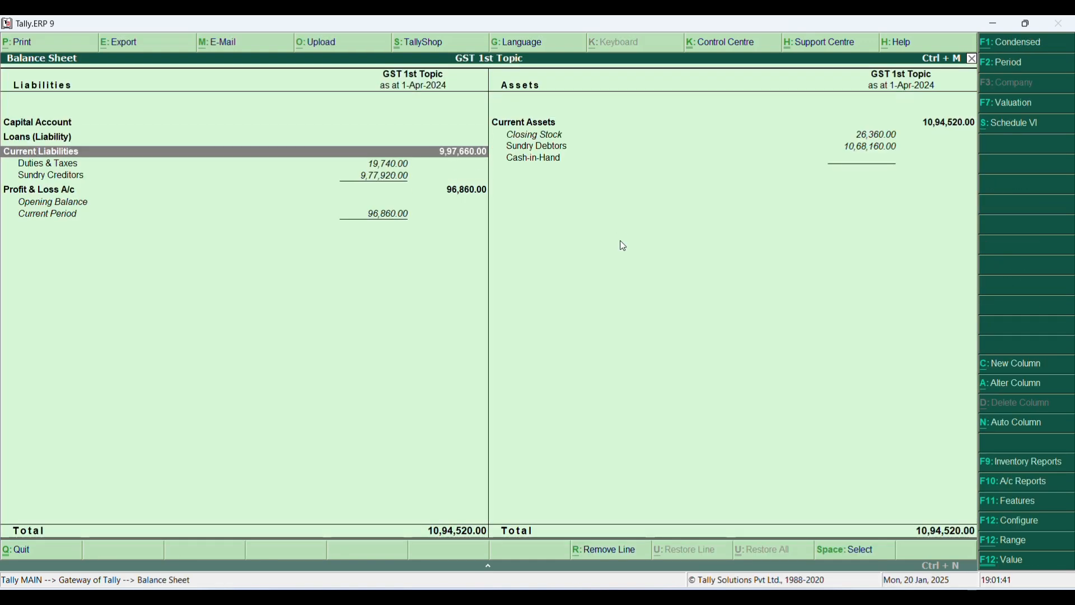
pyautogui.press('Down')
pyautogui.press('Return')
pyautogui.press('Down')
pyautogui.press('Down')
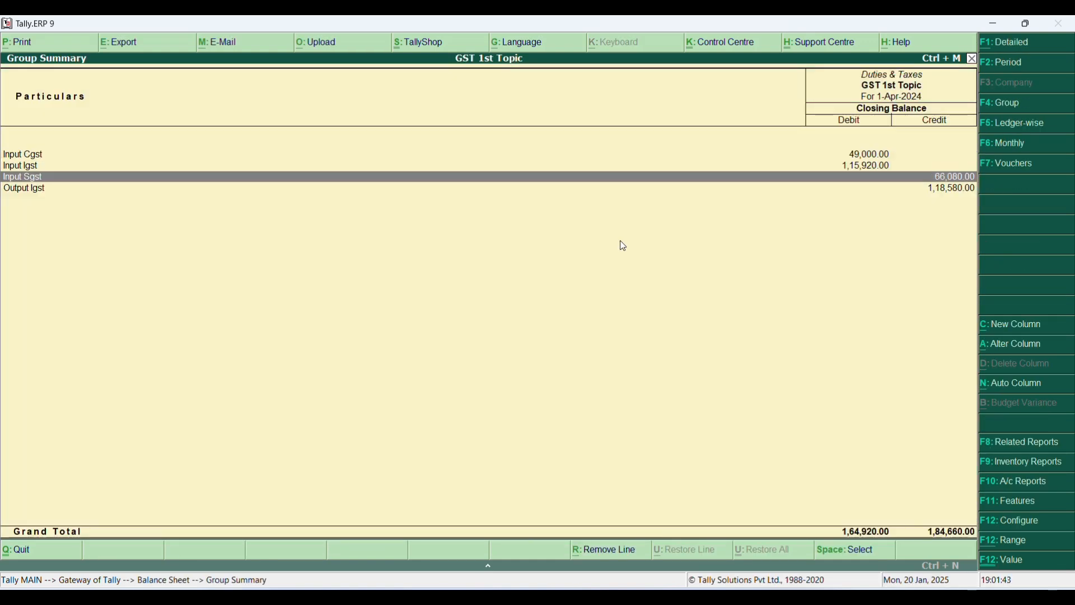
pyautogui.press('Down')
pyautogui.press('Up')
pyautogui.press('Up')
pyautogui.press('Down')
pyautogui.press('Down')
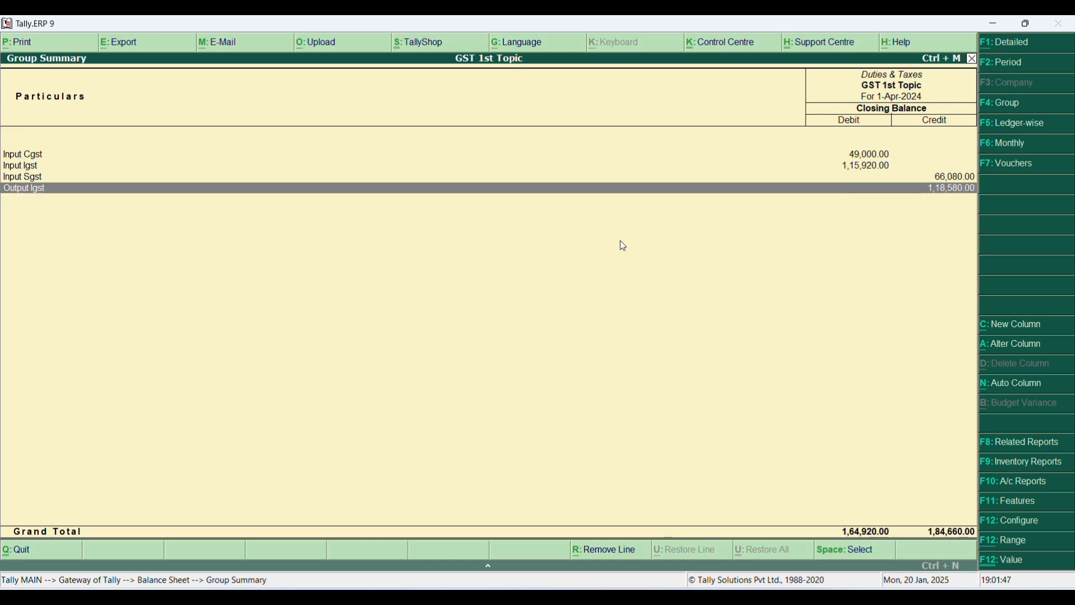
pyautogui.press('Up')
pyautogui.press('Up')
pyautogui.press('Up')
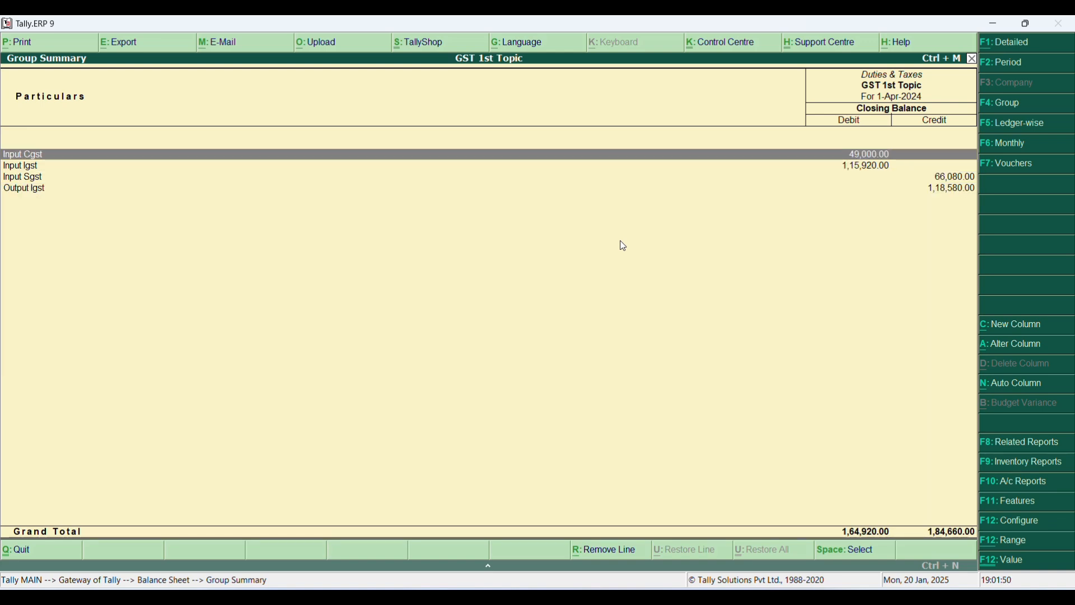
pyautogui.press('Down')
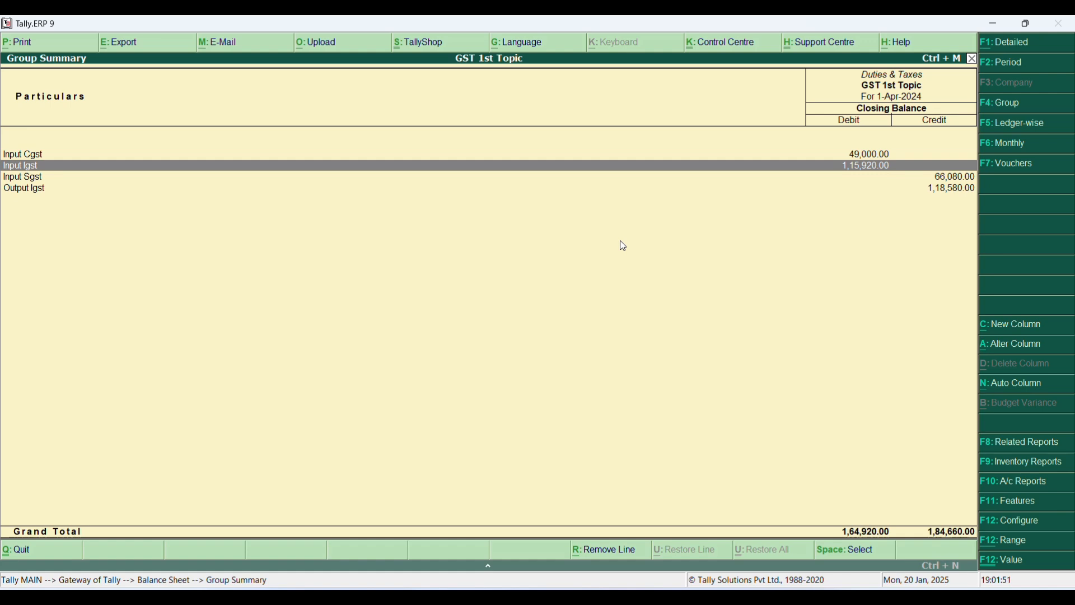
pyautogui.press('Down')
pyautogui.press('Down')
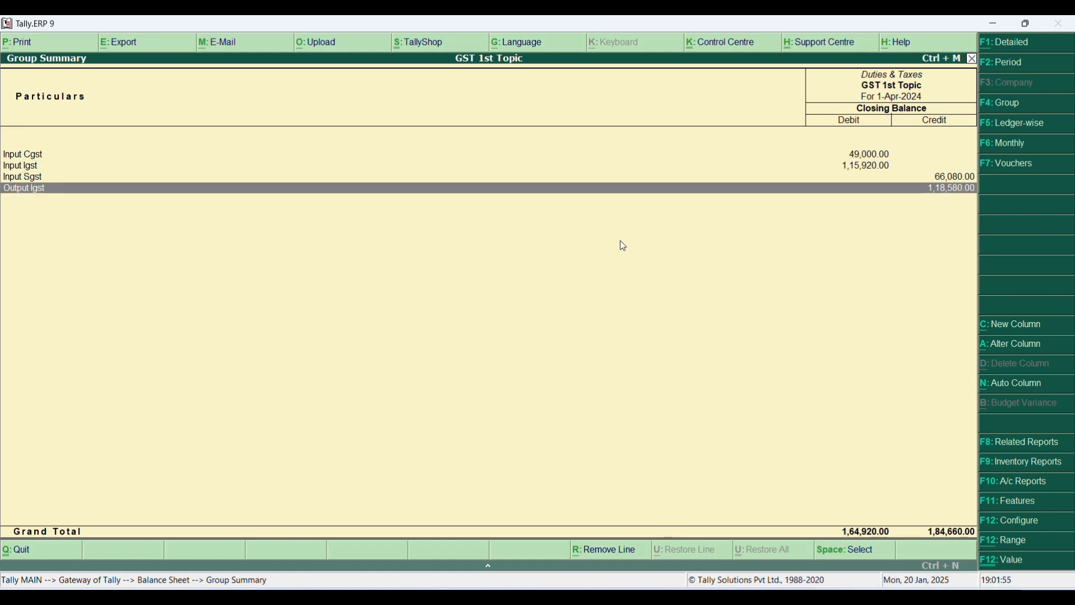
pyautogui.press('Escape')
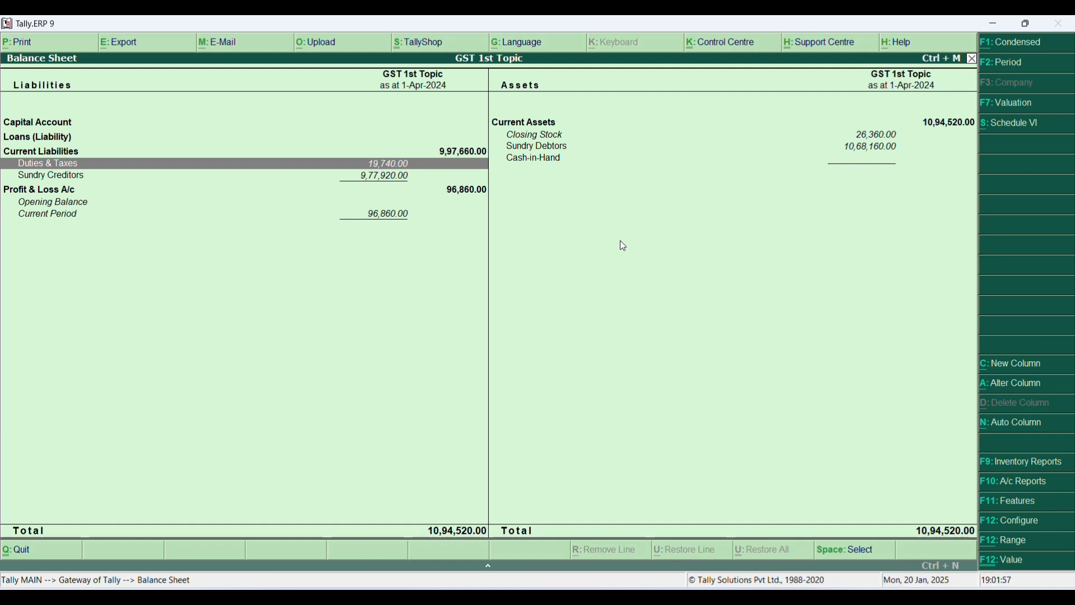
pyautogui.press('Escape')
# - From the Day Book, change the credit ledger of the Output Cgst journal voucher to Input Cgst and save it
pyautogui.press('d')
pyautogui.press('d')
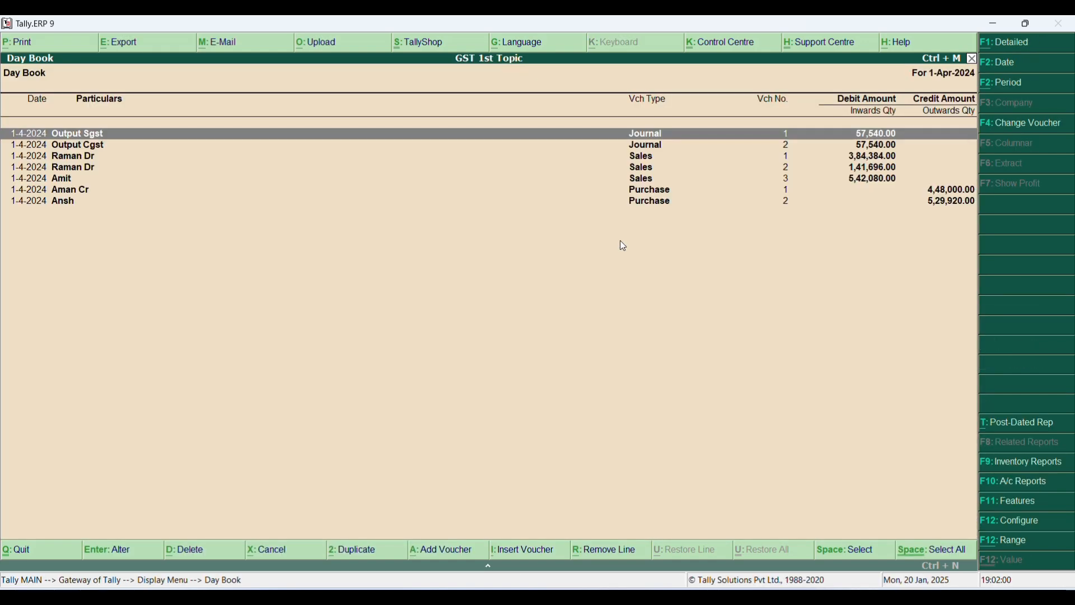
pyautogui.press('Down')
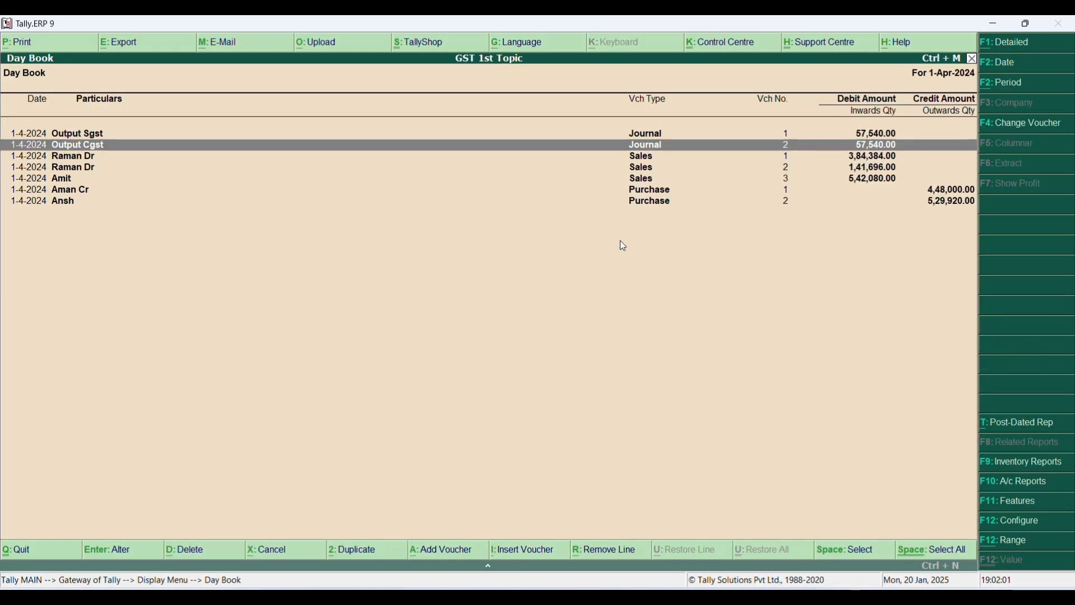
pyautogui.press('Return')
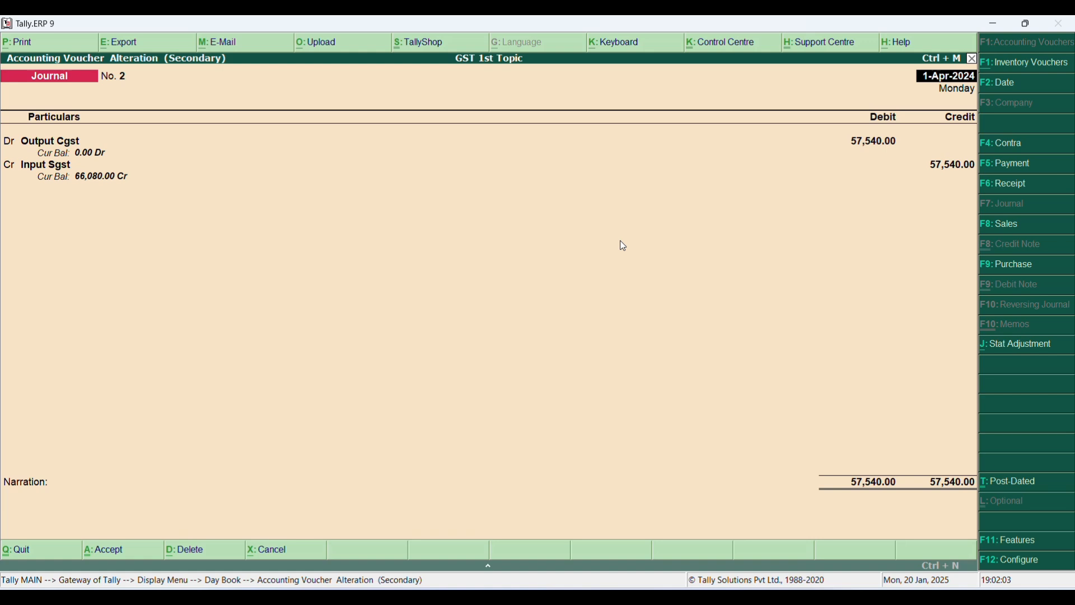
pyautogui.press('Return')
pyautogui.press('Return')
pyautogui.press('Return')
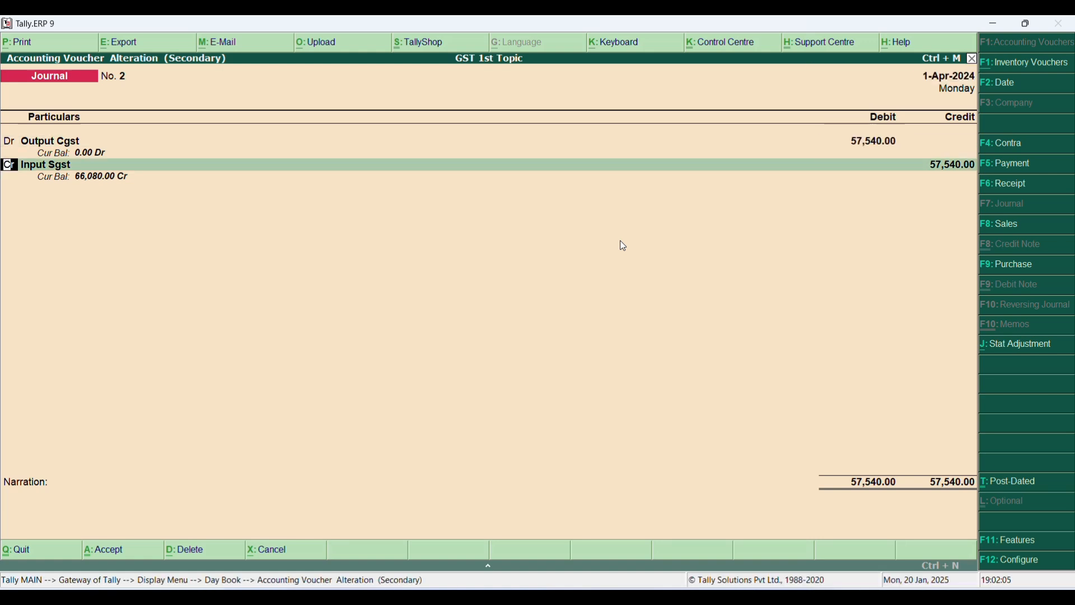
pyautogui.press('Return')
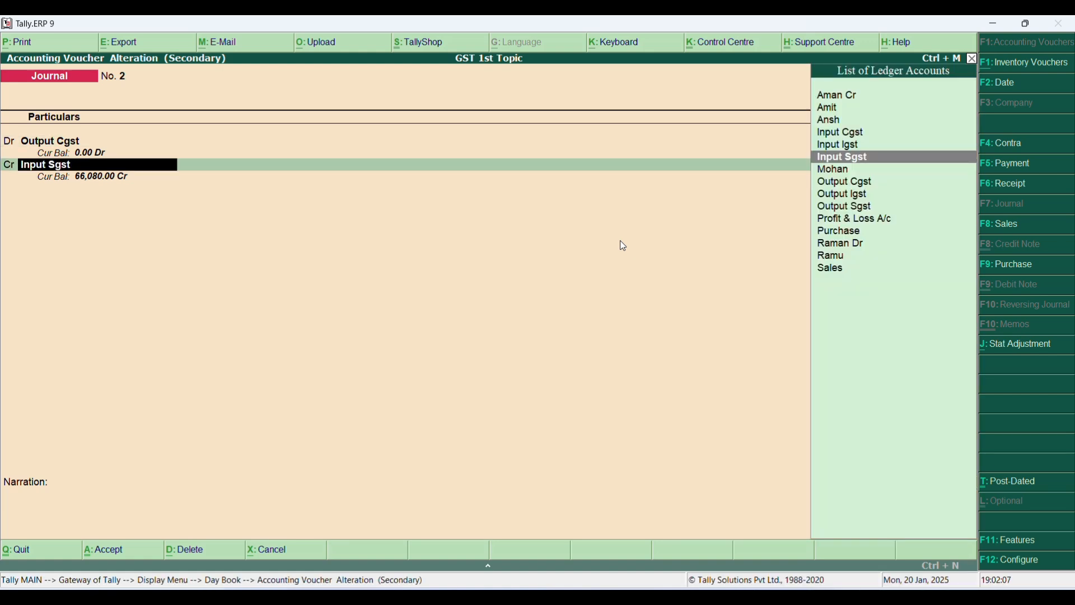
pyautogui.write('In')
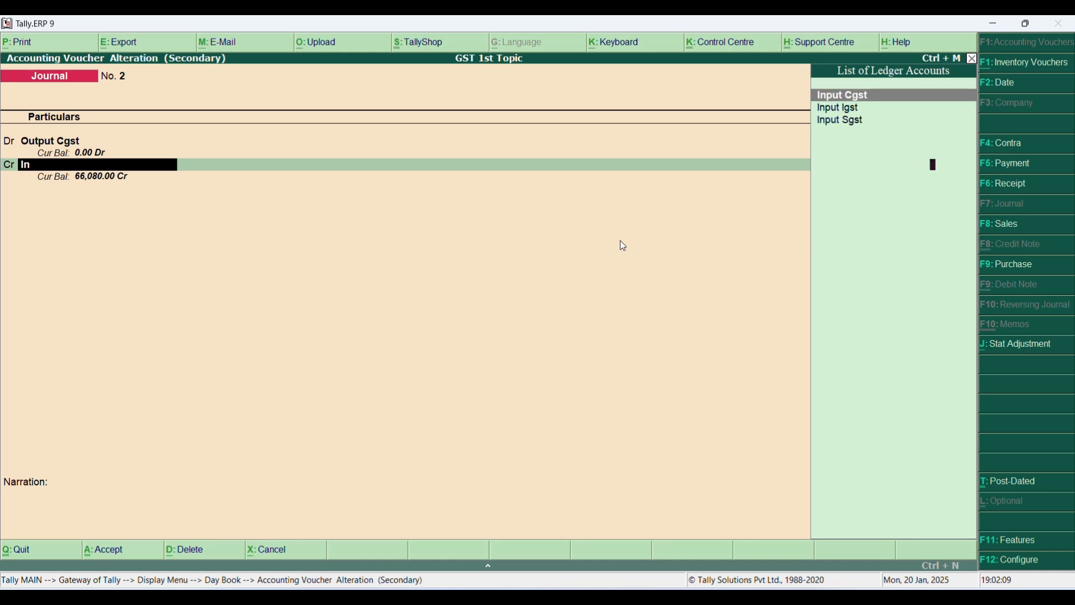
pyautogui.press('Return')
pyautogui.press('Return')
pyautogui.press('Return')
pyautogui.press('Return')
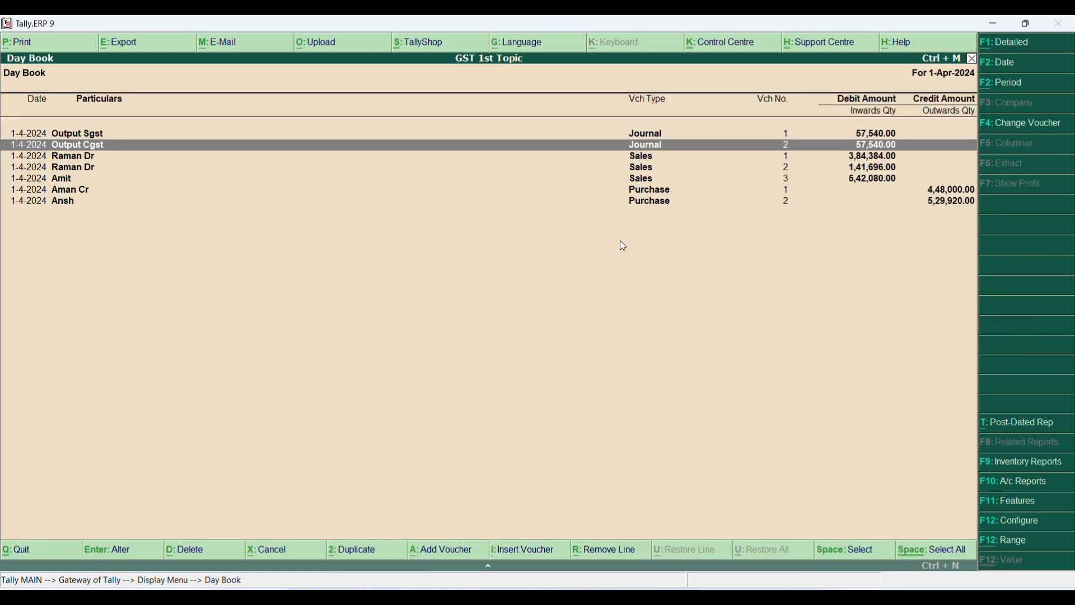
# - Open the Output Sgst journal voucher from the Day Book, check its debit and credit ledgers, and return to the Gateway
pyautogui.press('Up')
pyautogui.press('Return')
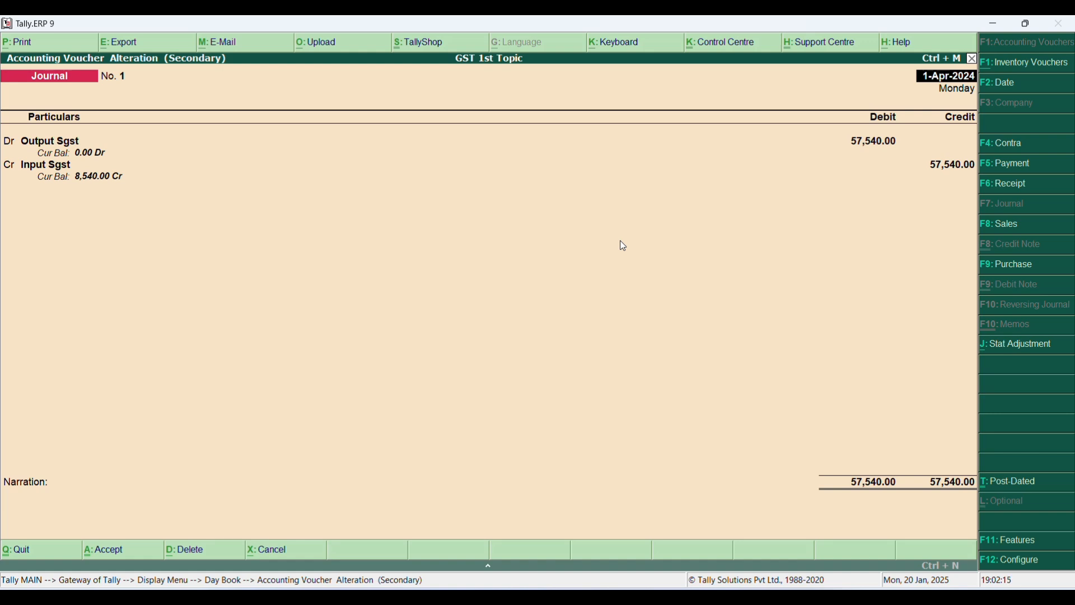
pyautogui.press('Escape')
pyautogui.press('Return')
pyautogui.press('Escape')
pyautogui.press('Escape')
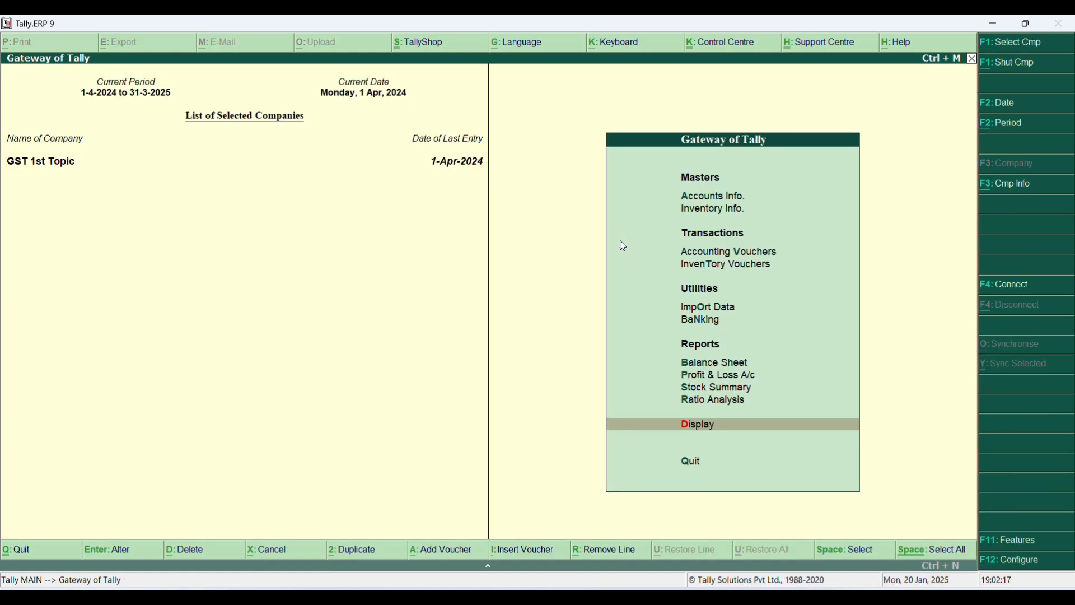
pyautogui.press('v')
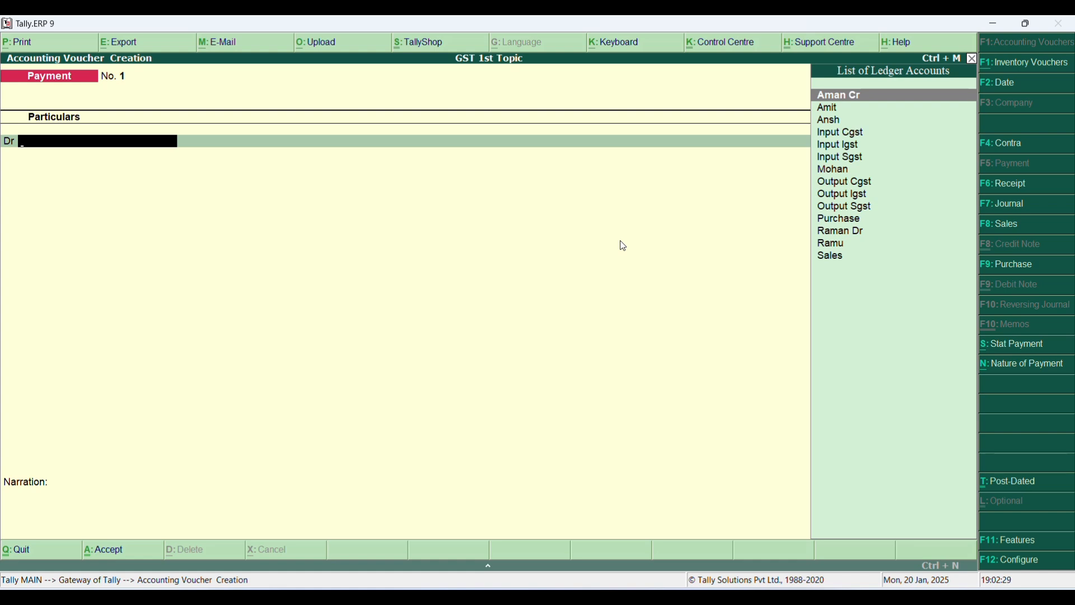
pyautogui.hotkey('alt', 's')
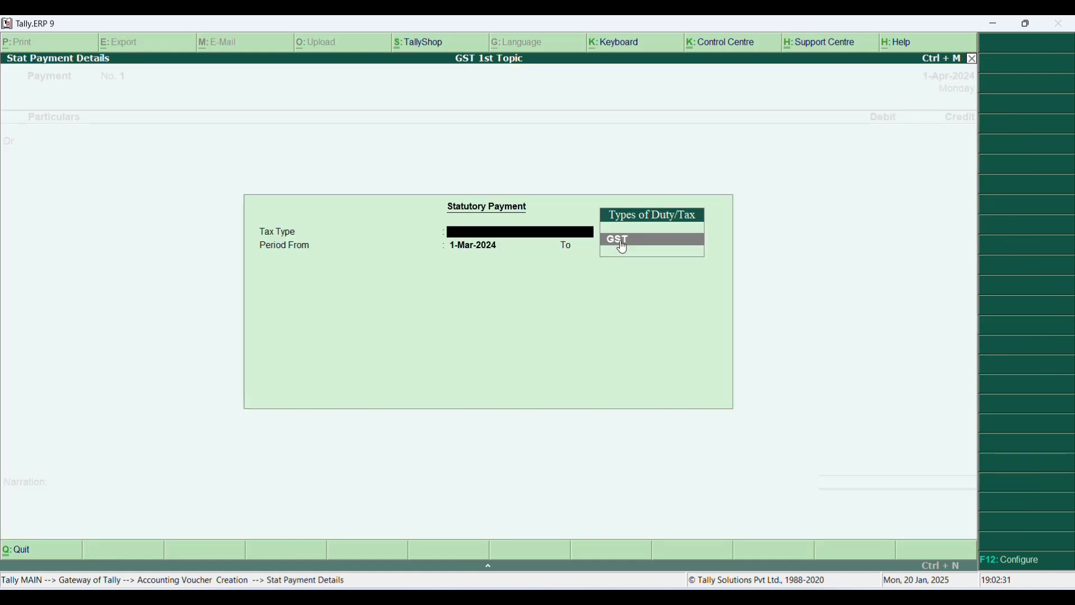
pyautogui.press('Escape')
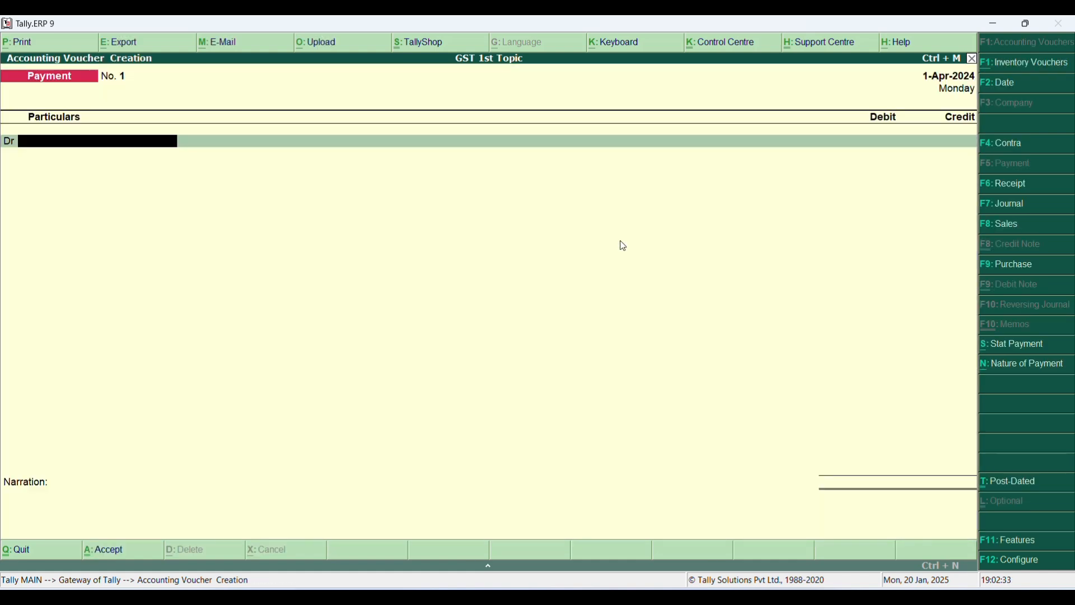
pyautogui.press('Escape')
# - Start a Payment voucher and set up its GST statutory payment for the period 1-Apr-2024 to 31-Mar-2025
pyautogui.press('Return')
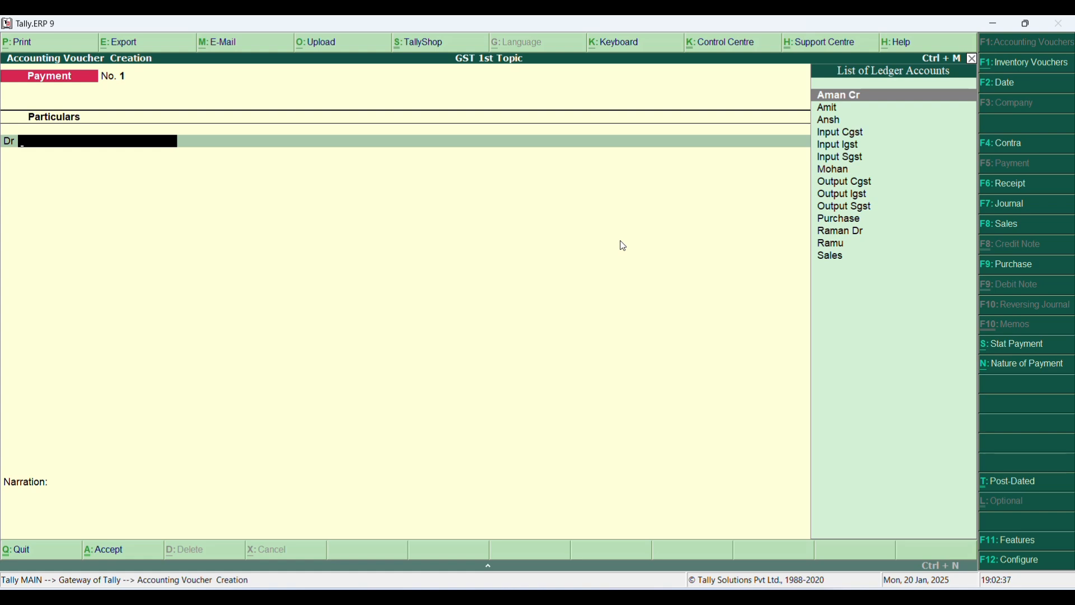
pyautogui.hotkey('alt', 's')
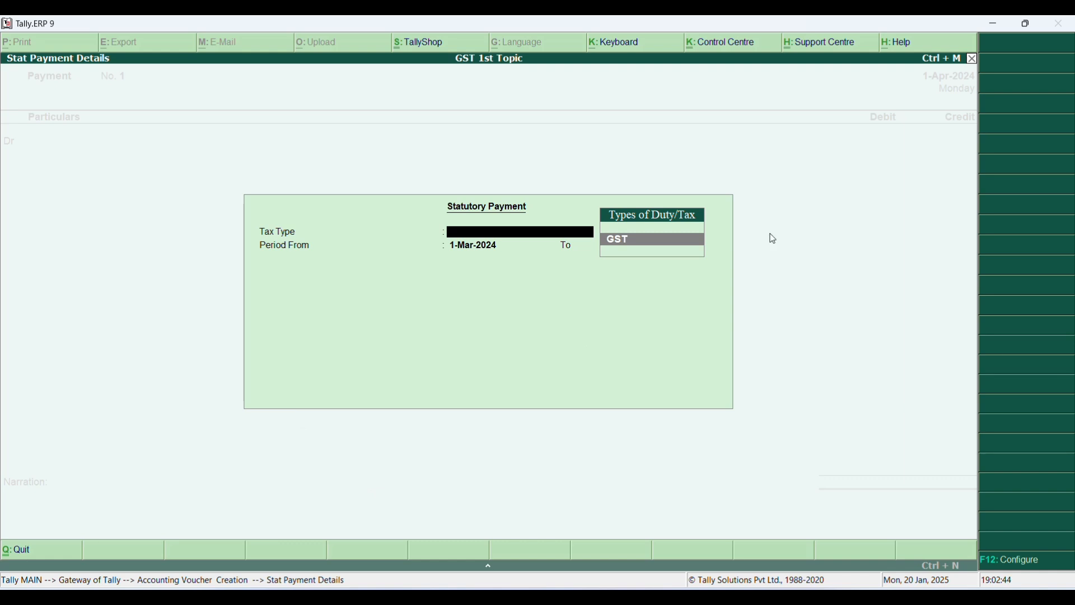
pyautogui.press('Return')
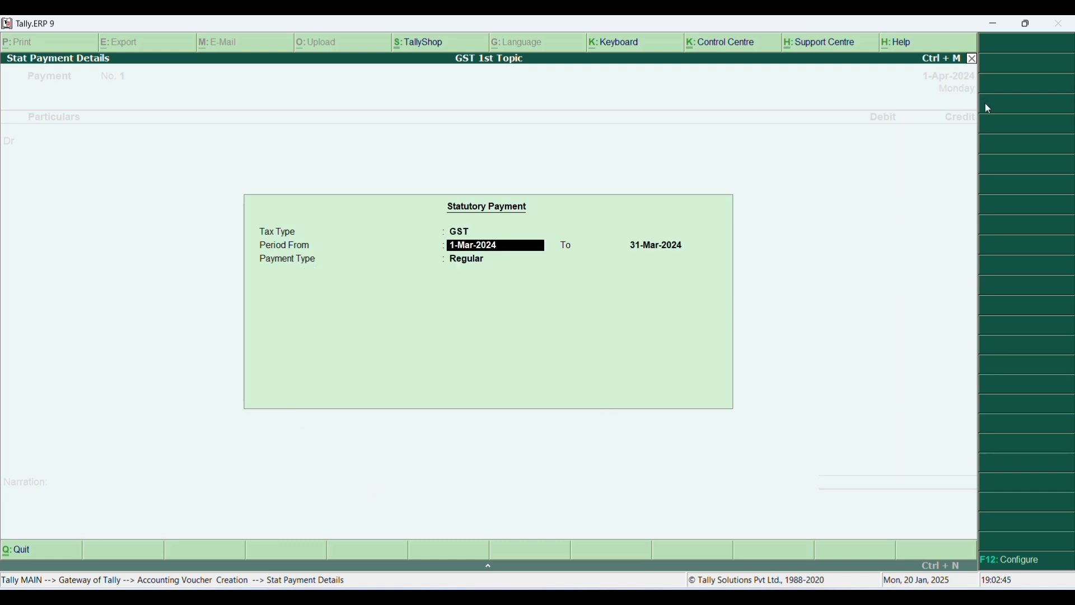
pyautogui.write('1-4-')
pyautogui.press('Return')
pyautogui.write('31-')
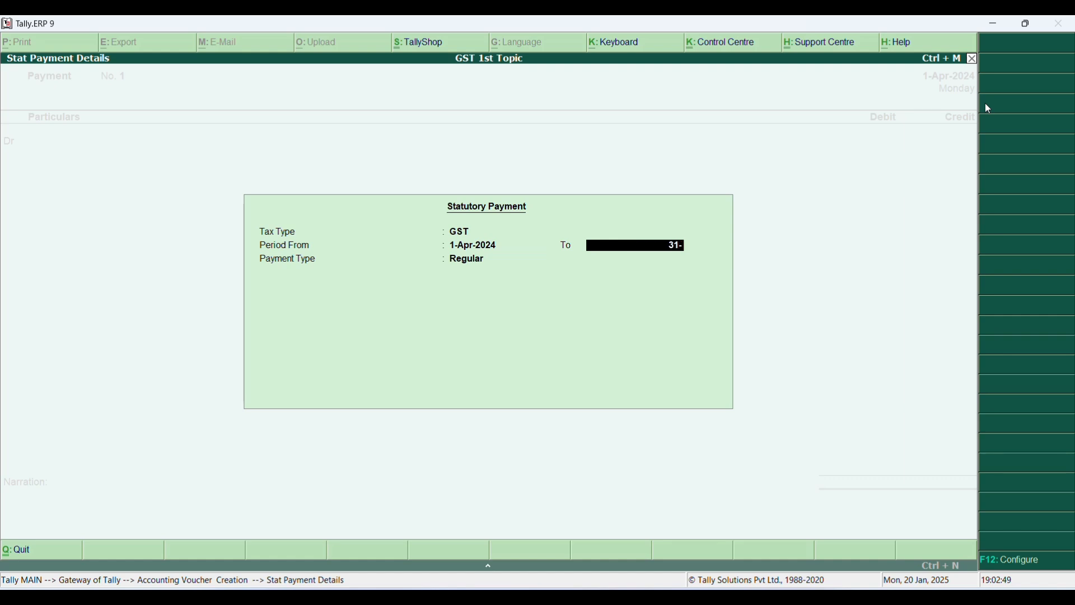
pyautogui.press('Return')
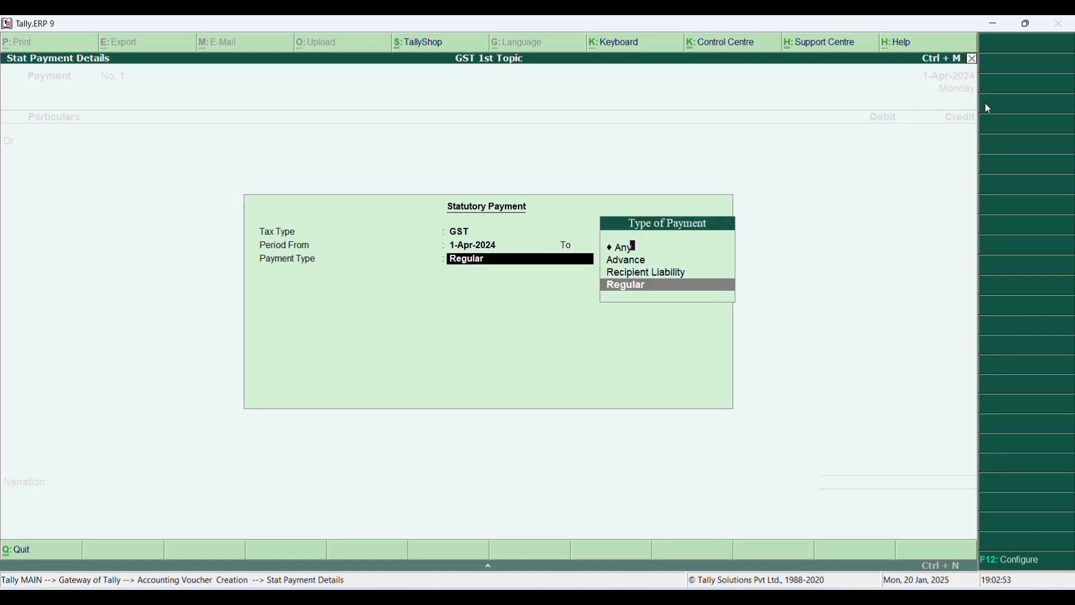
# - Review the statutory payment's tax type, period dates and available payment types
pyautogui.press('BackSpace')
pyautogui.press('BackSpace')
pyautogui.press('BackSpace')
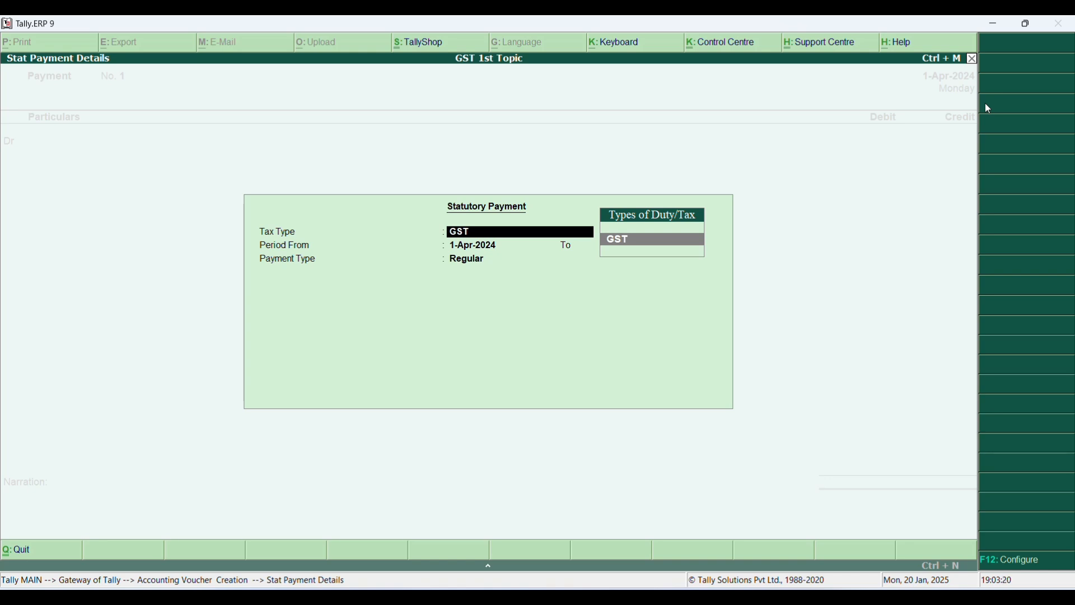
pyautogui.press('Return')
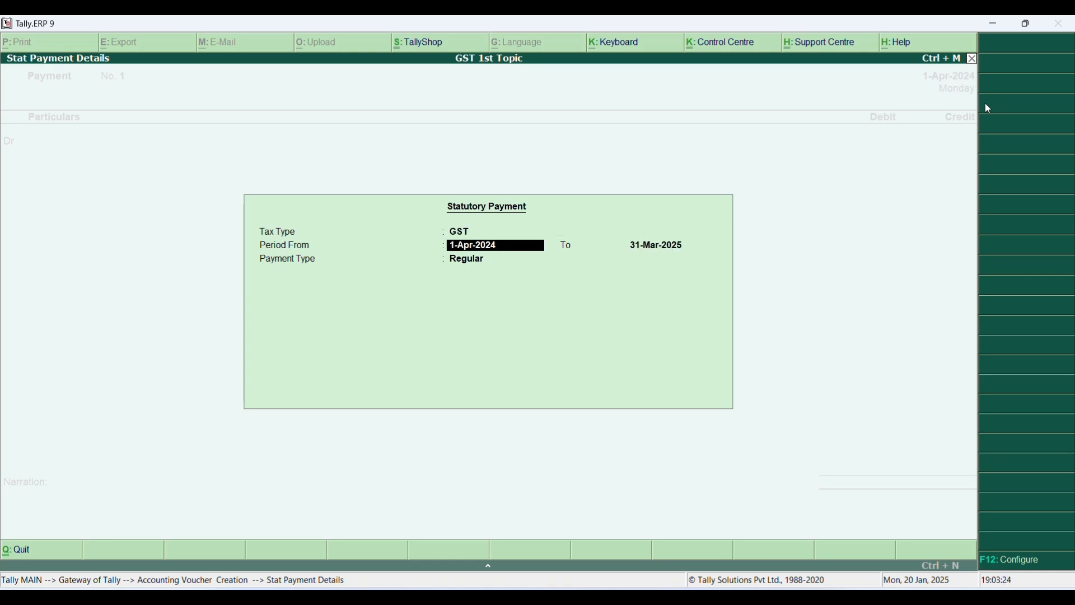
pyautogui.press('Return')
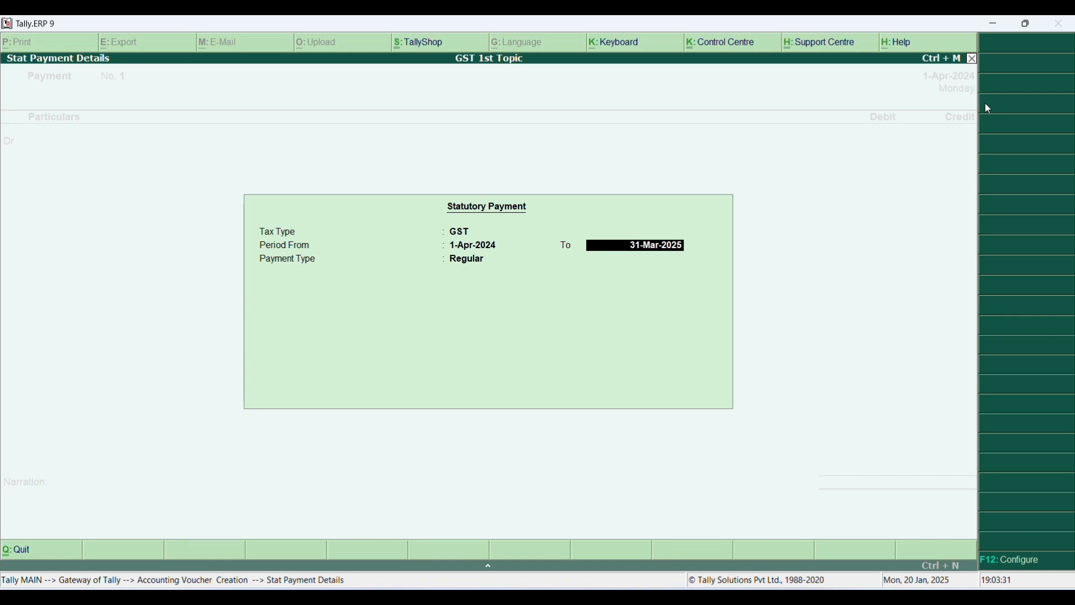
pyautogui.press('Return')
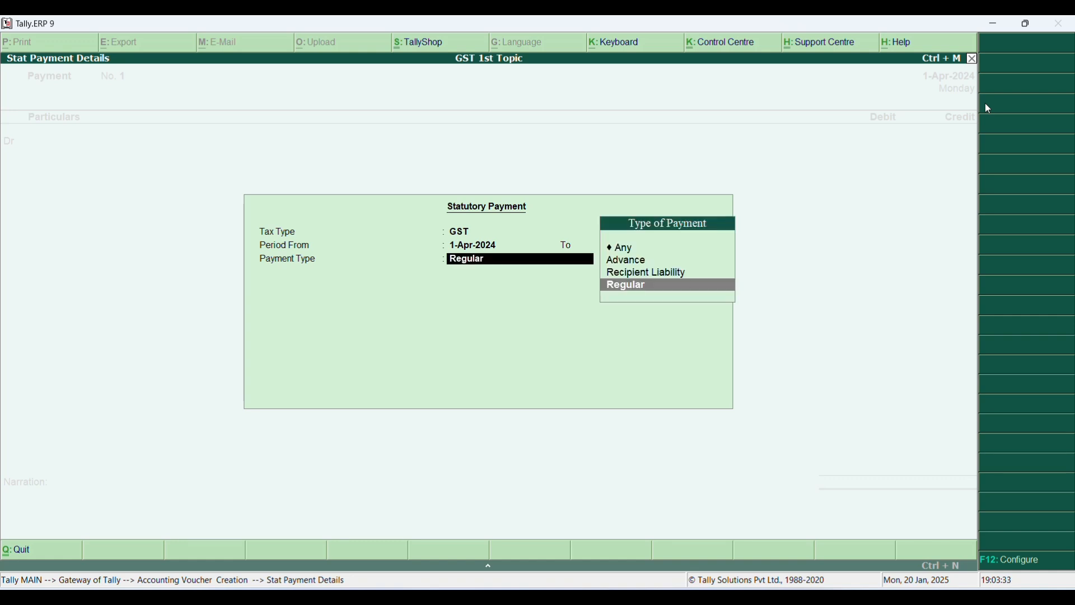
# - Try 1-Jun-2024 and 1-1 as the statutory payment period's end date, and accept the details with payment type Regular
pyautogui.press('BackSpace')
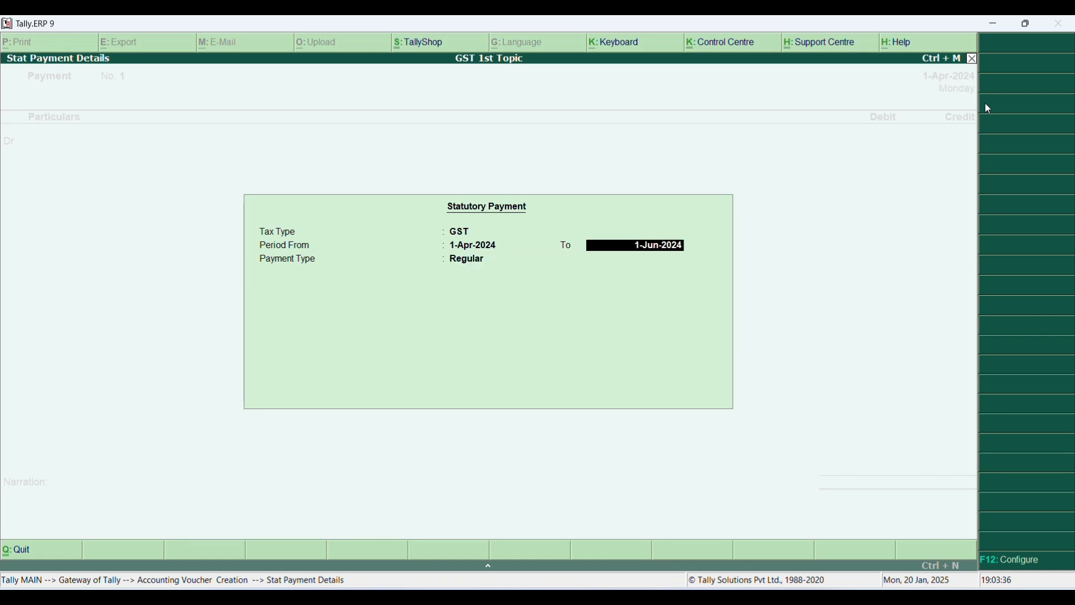
pyautogui.write('1-1-')
pyautogui.press('Return')
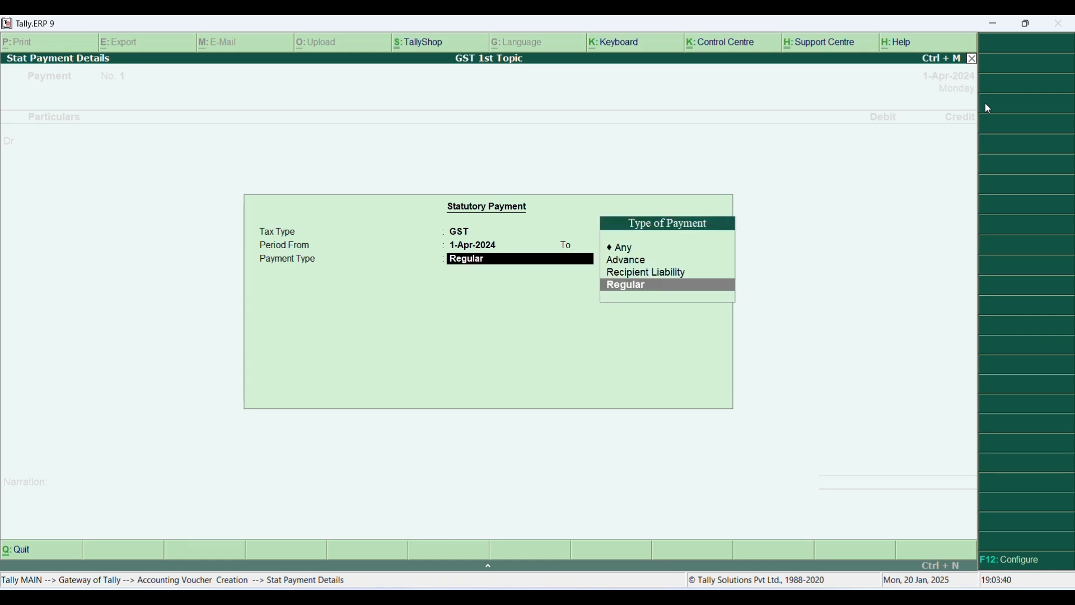
pyautogui.press('BackSpace')
pyautogui.press('Return')
pyautogui.press('Return')
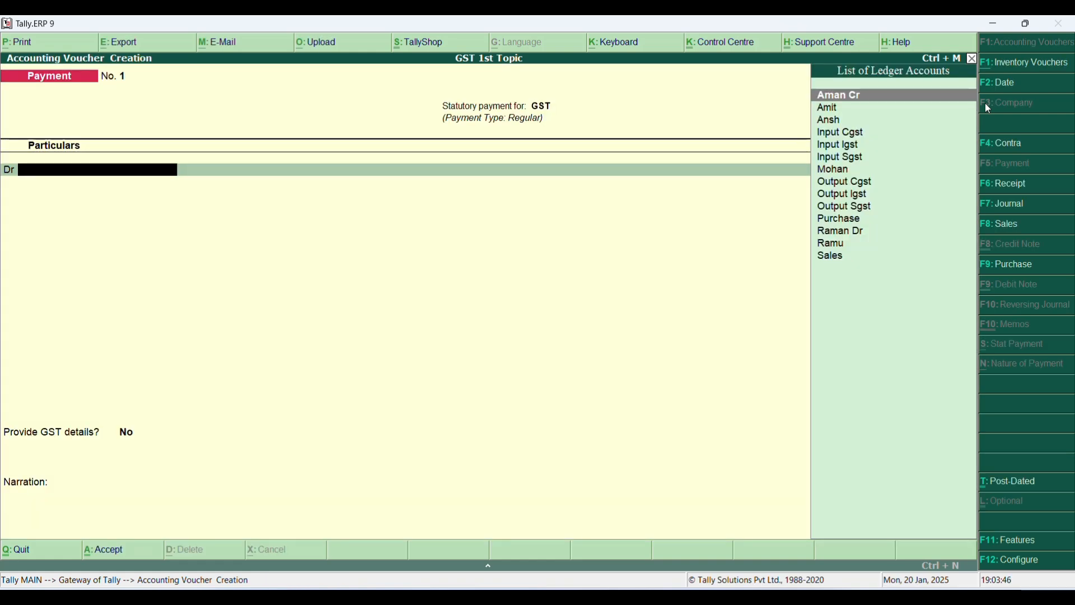
# - Debit the Input Cgst ledger with 8,540 in the GST statutory payment voucher
pyautogui.write('in')
pyautogui.press('Return')
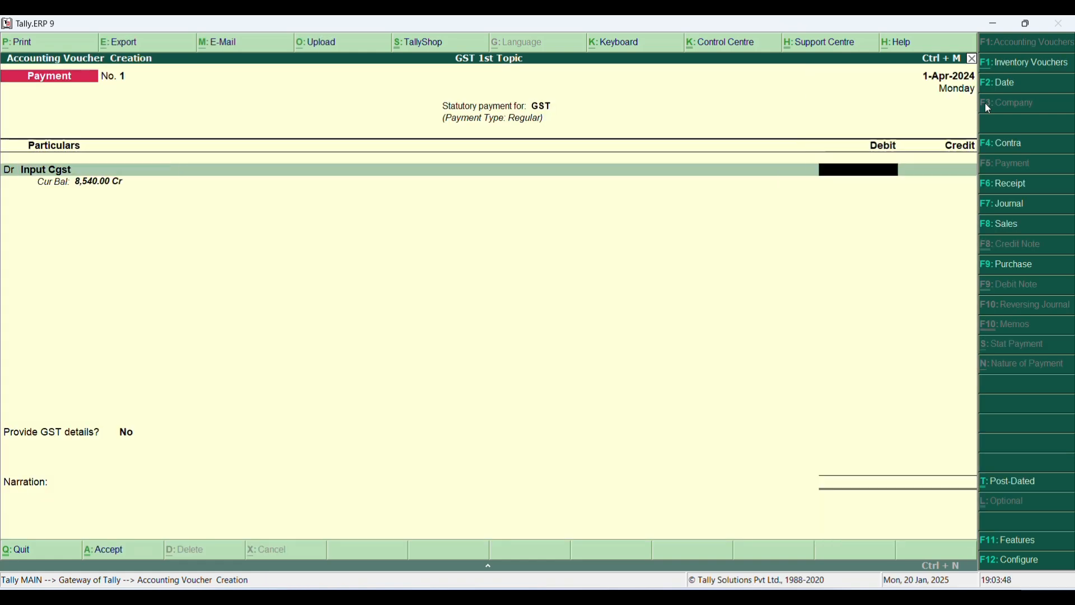
pyautogui.write('8540')
pyautogui.press('Return')
# - Add a second debit line for Input Sgst with 8,540 and start a credit line
pyautogui.write('dr')
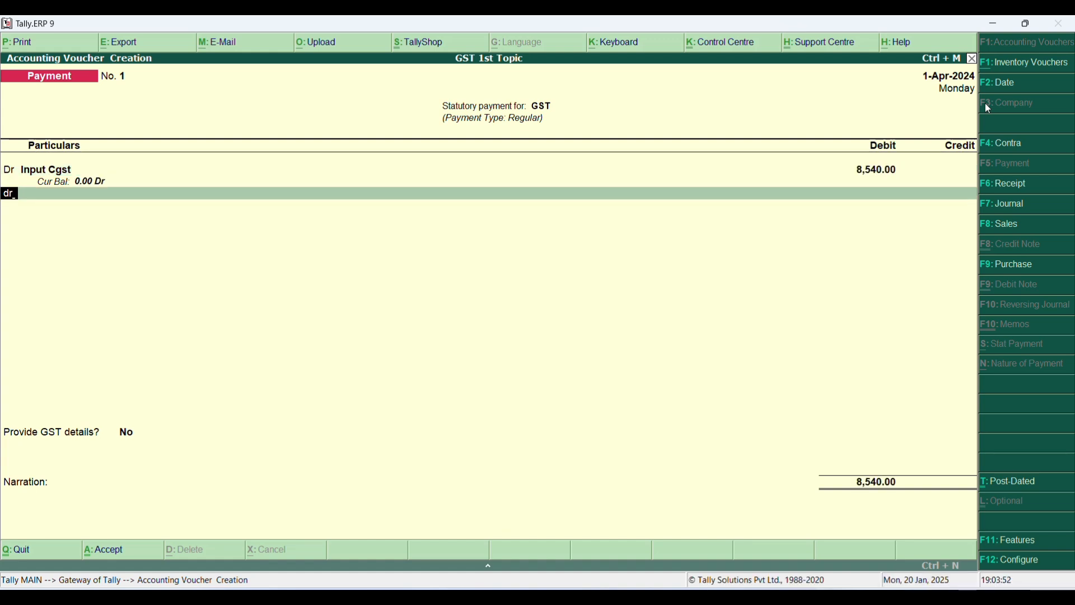
pyautogui.press('Return')
pyautogui.write('In')
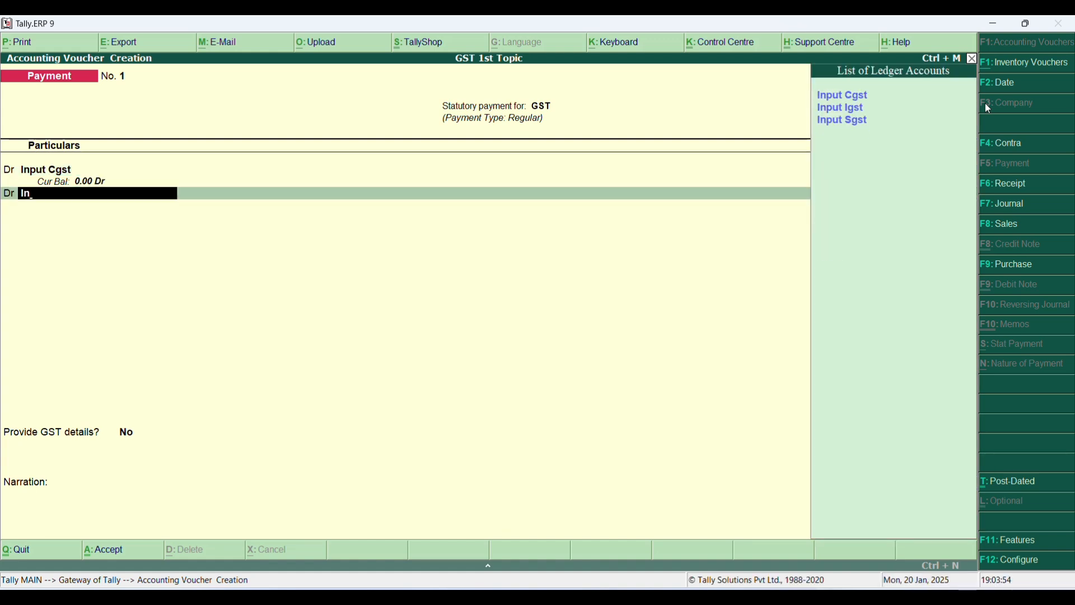
pyautogui.press('Down')
pyautogui.press('Down')
pyautogui.press('Down')
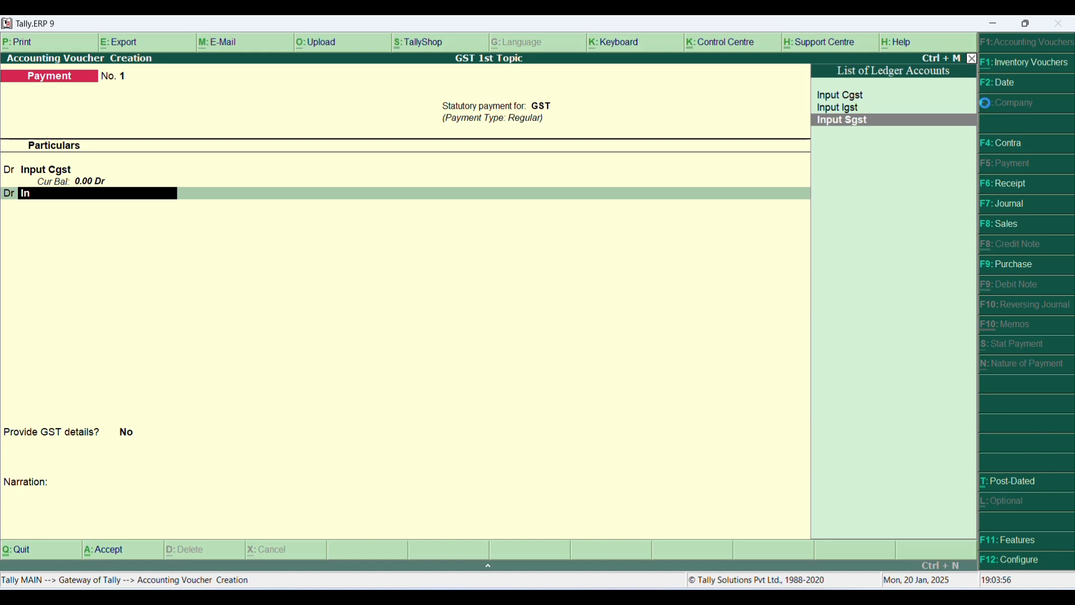
pyautogui.press('Return')
pyautogui.write('8540')
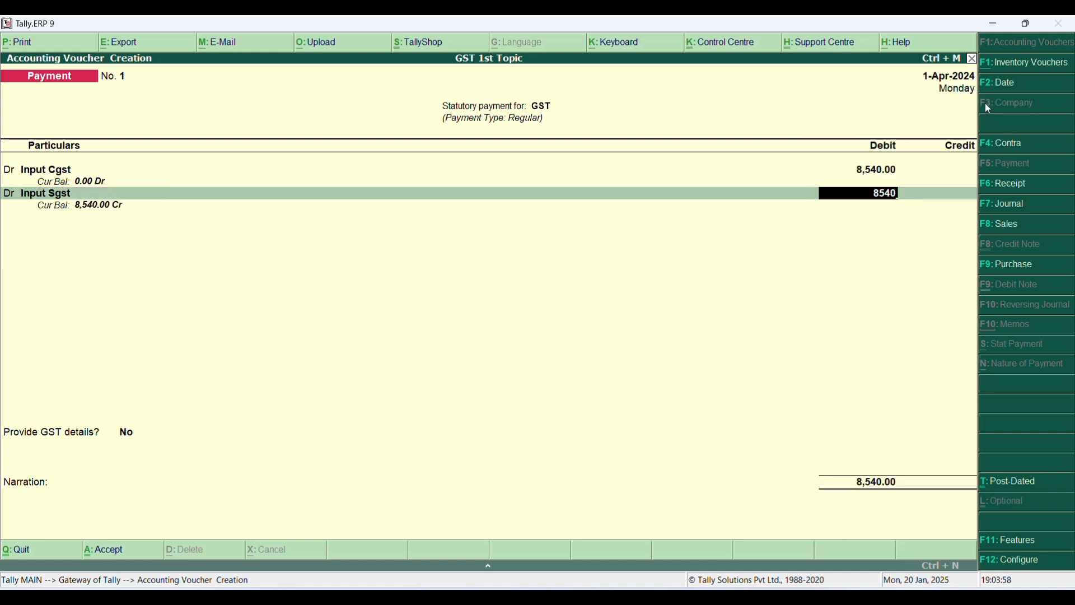
pyautogui.press('Return')
pyautogui.press('Return')
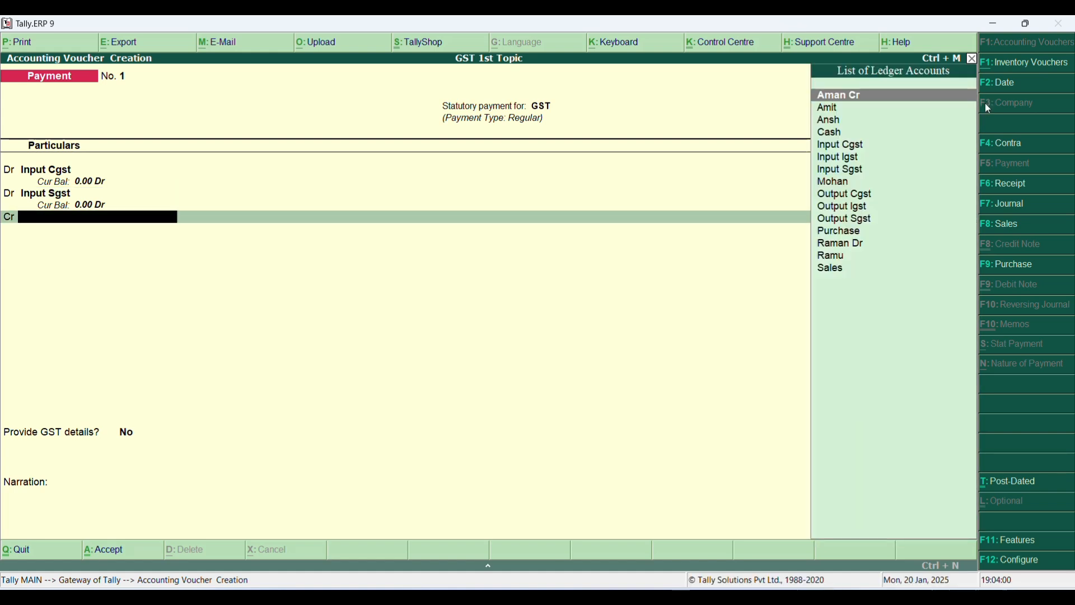
pyautogui.write('Cash')
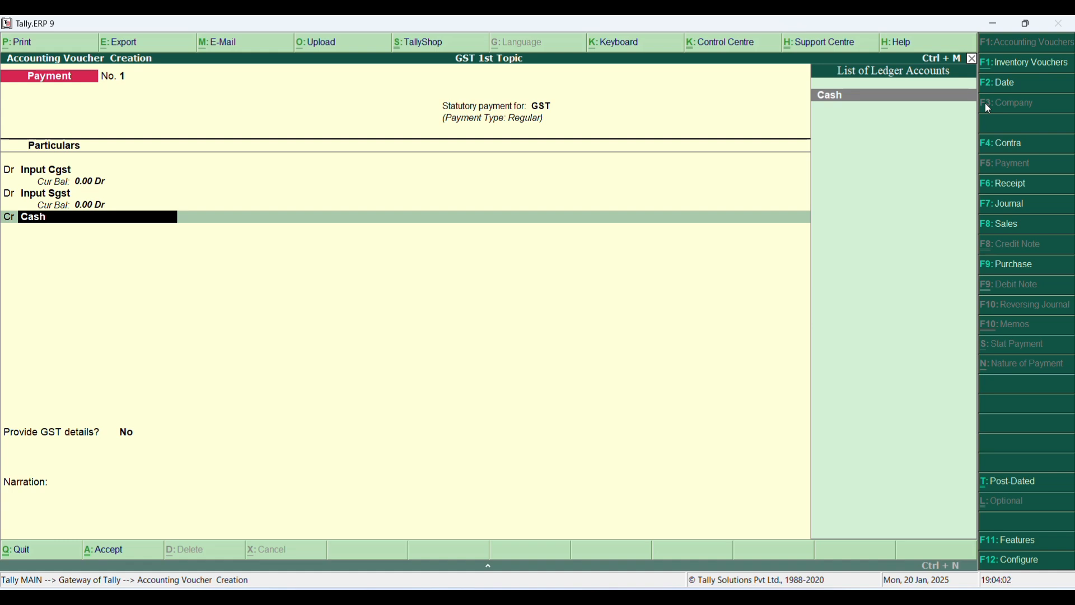
pyautogui.press('BackSpace')
pyautogui.press('BackSpace')
pyautogui.press('BackSpace')
pyautogui.press('BackSpace')
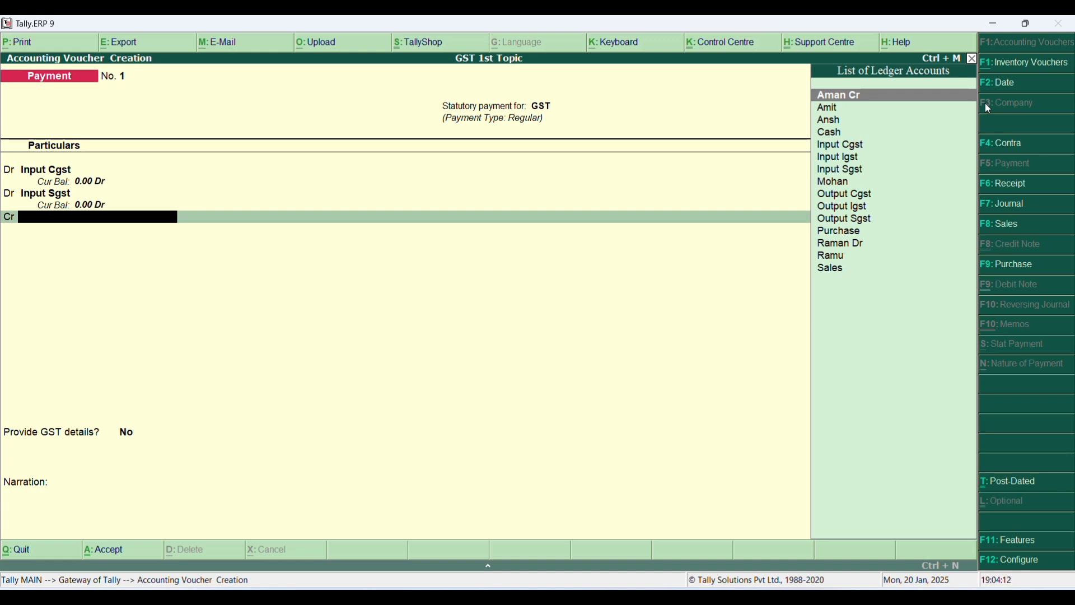
# - Create a ledger named Bank under the Bank Accounts group, leaving the account details at their defaults
pyautogui.hotkey('alt', 'c')
pyautogui.write('Bank')
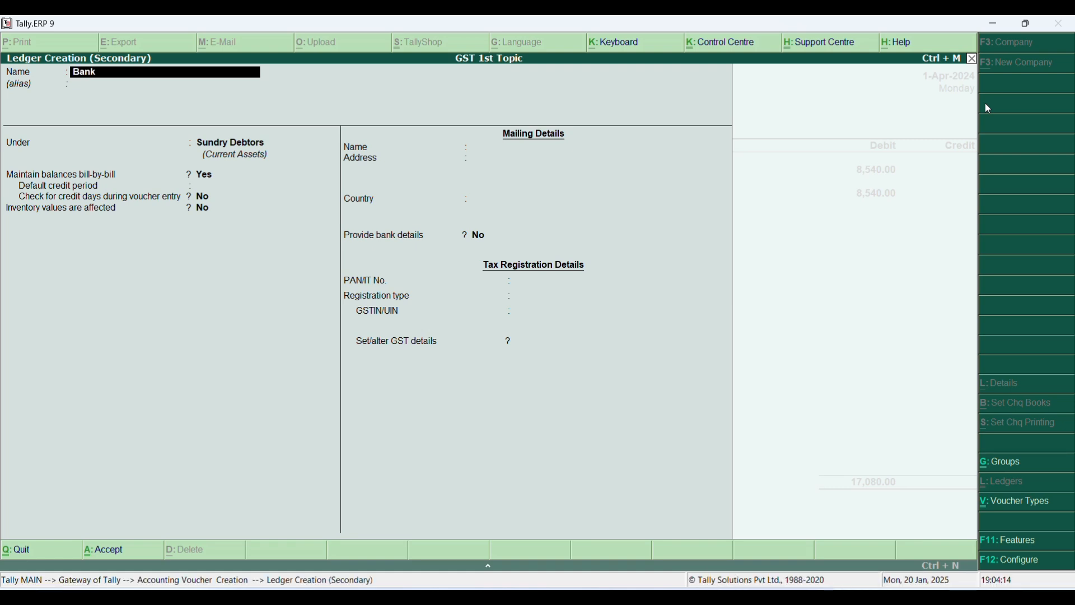
pyautogui.press('Return')
pyautogui.press('Return')
pyautogui.write('Ban')
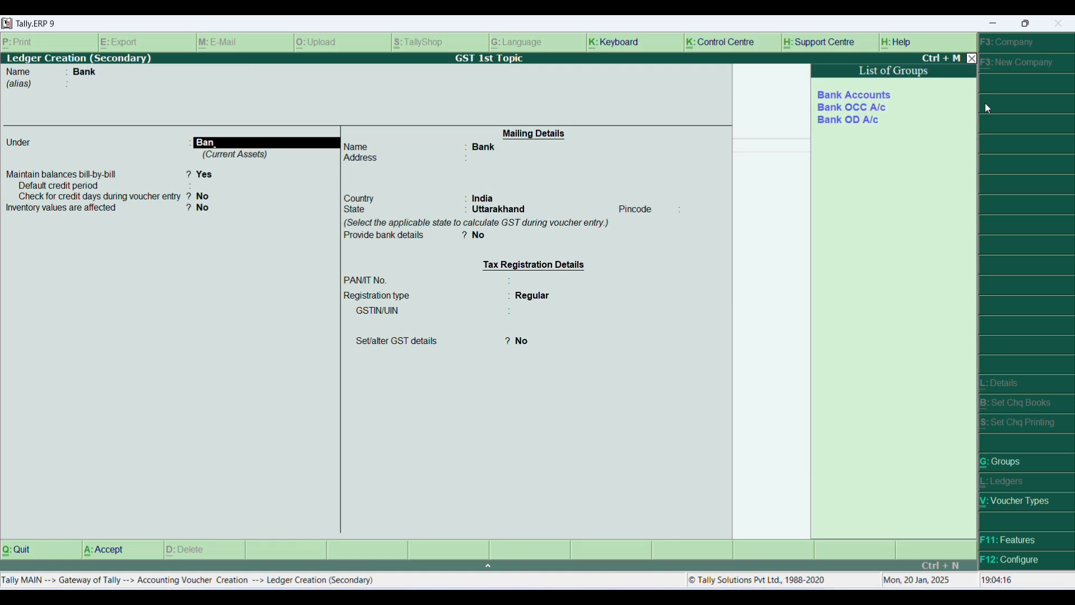
pyautogui.write('k')
pyautogui.press('Return')
pyautogui.press('Return')
pyautogui.press('Return')
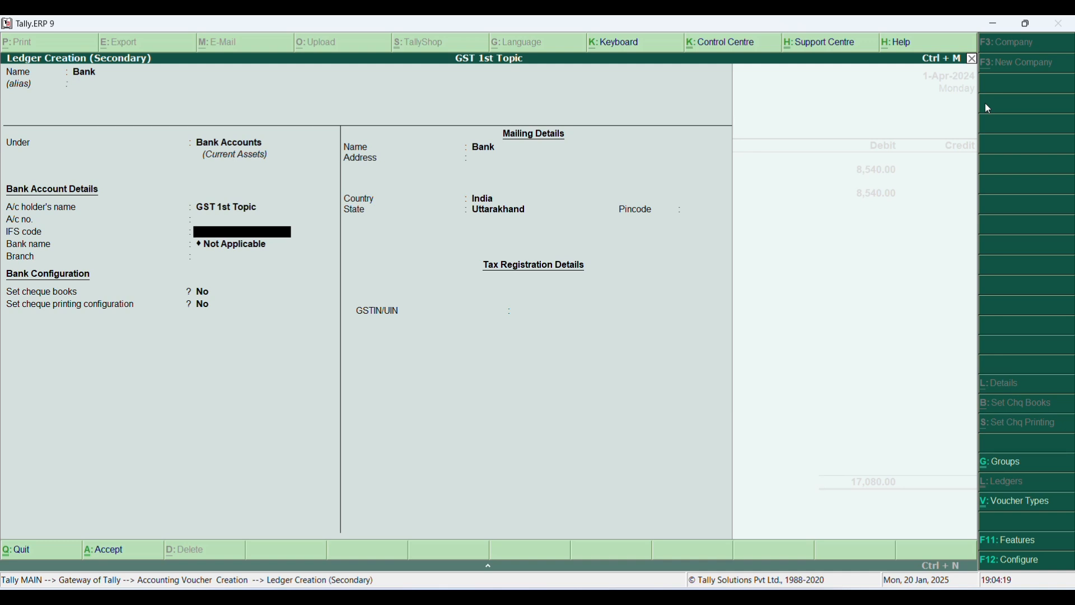
pyautogui.hotkey('ctrl', 'a')
# - Credit the Bank ledger with 17,080 and accept its bank allocation with transaction type Cheque and no instrument number
pyautogui.press('Return')
pyautogui.press('Return')
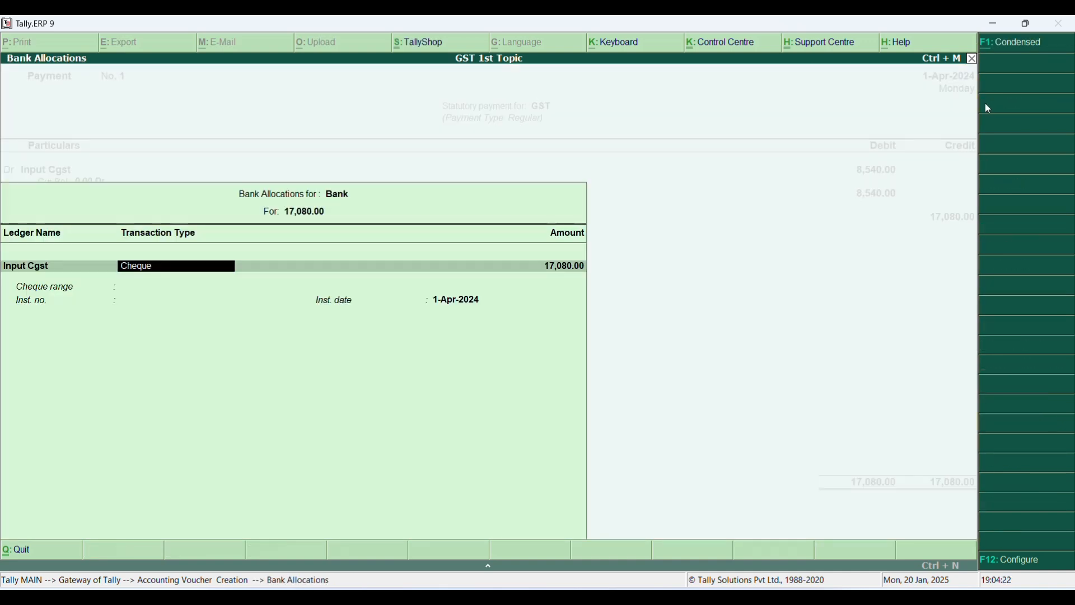
pyautogui.hotkey('ctrl', 'a')
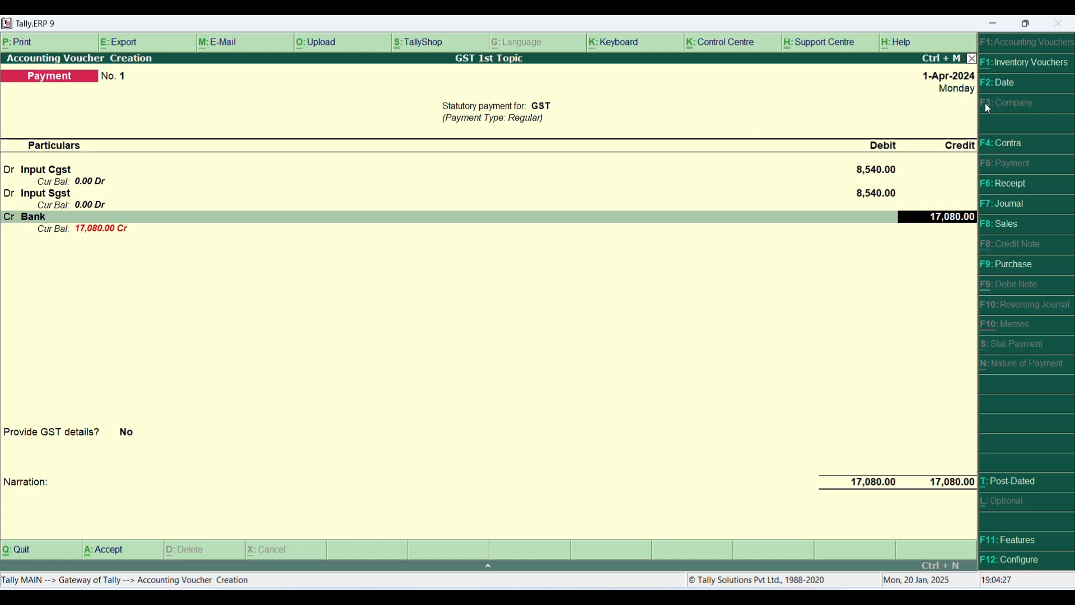
pyautogui.press('Return')
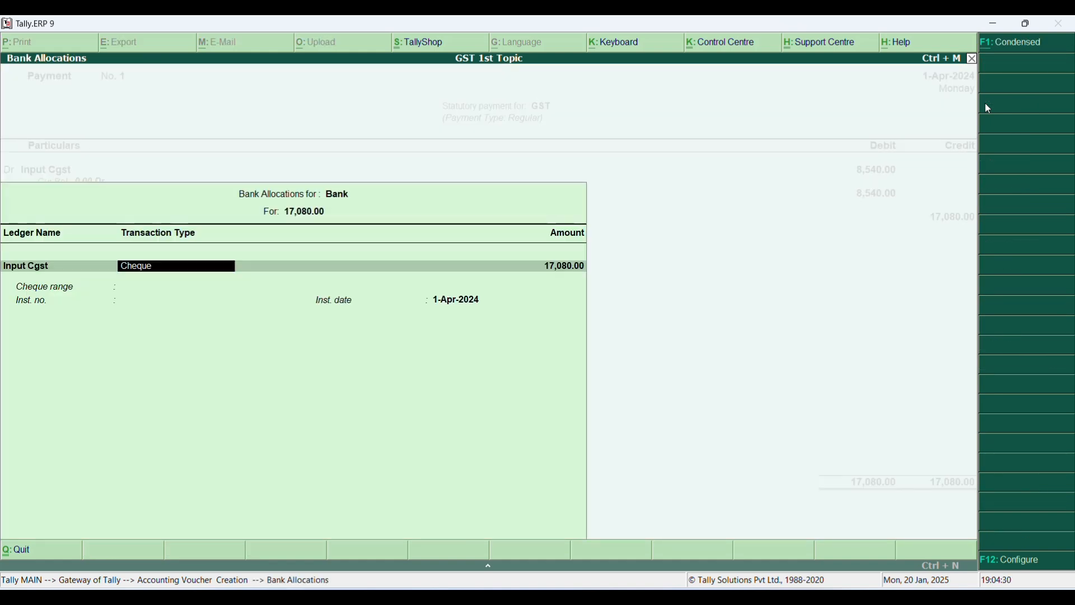
pyautogui.press('Return')
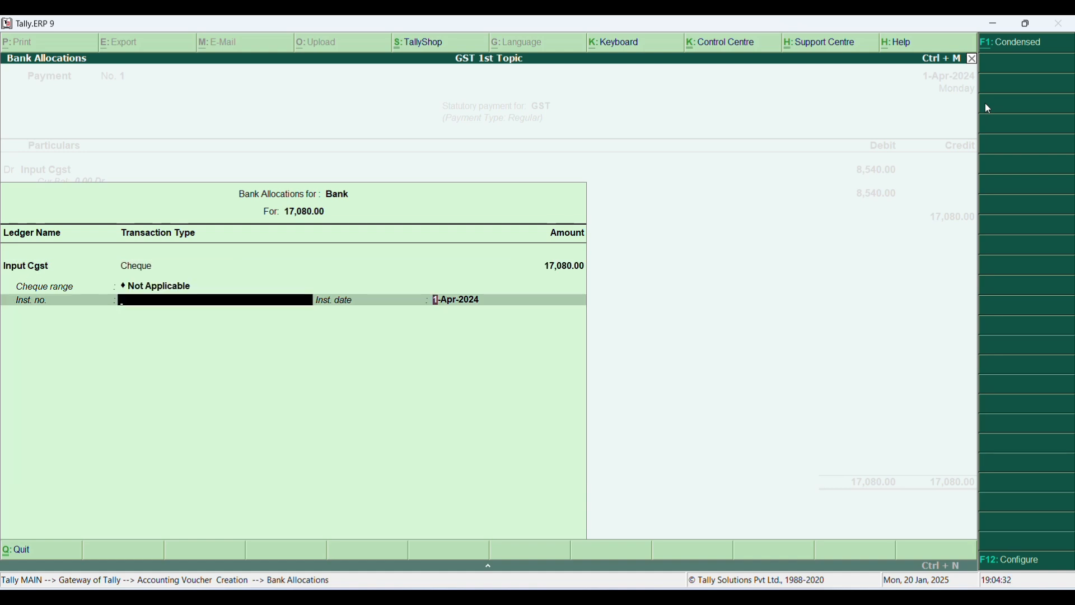
pyautogui.press('Return')
pyautogui.press('Return')
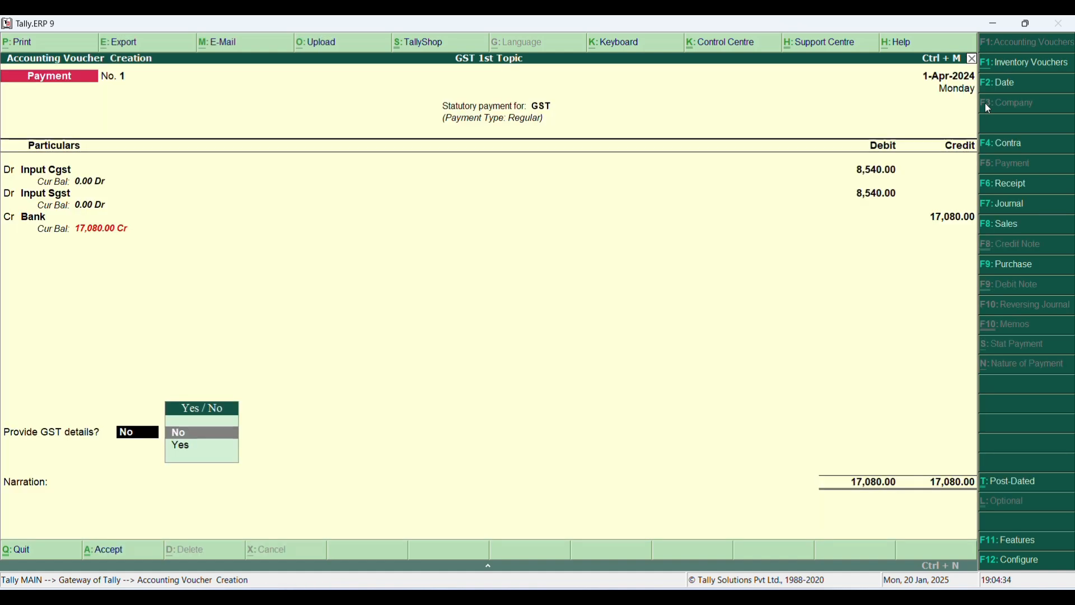
# - Enable GST details for the payment and set the mode of payment to Credit card - (e-payments)
pyautogui.write('y')
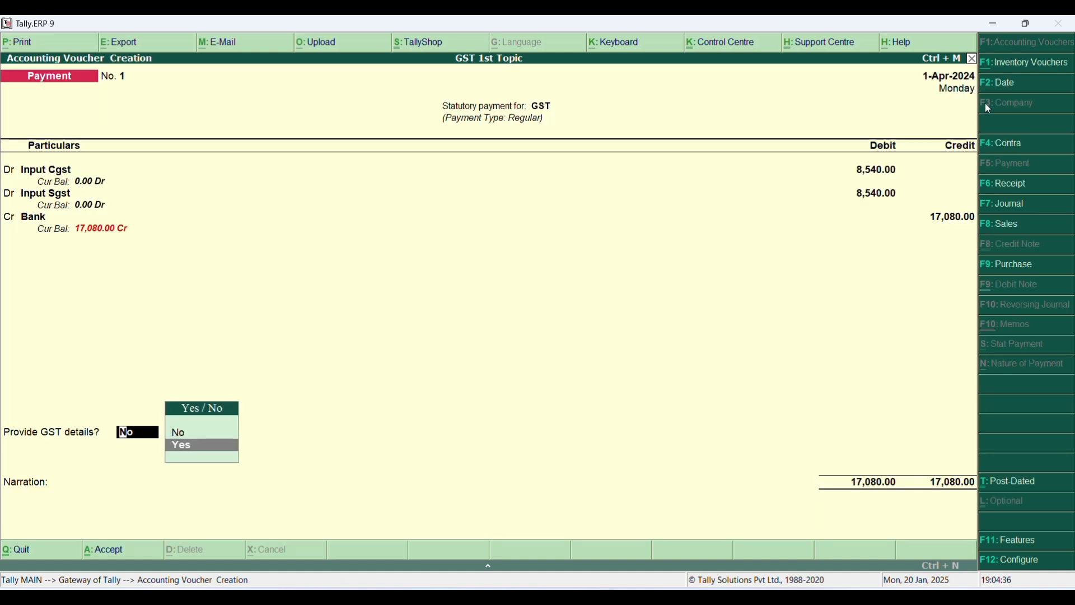
pyautogui.press('Return')
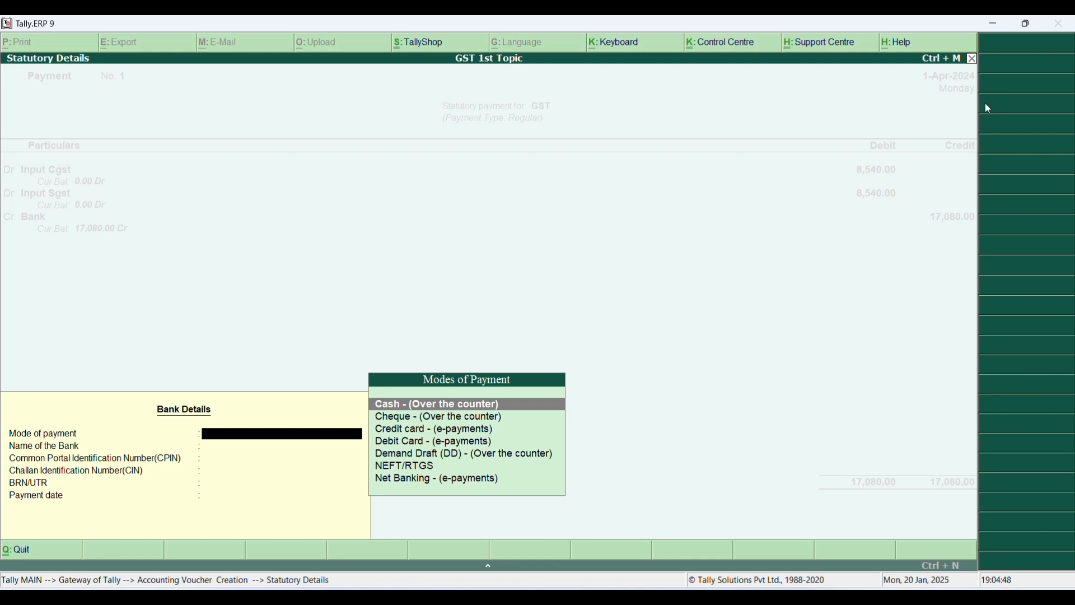
pyautogui.press('Down')
pyautogui.press('Down')
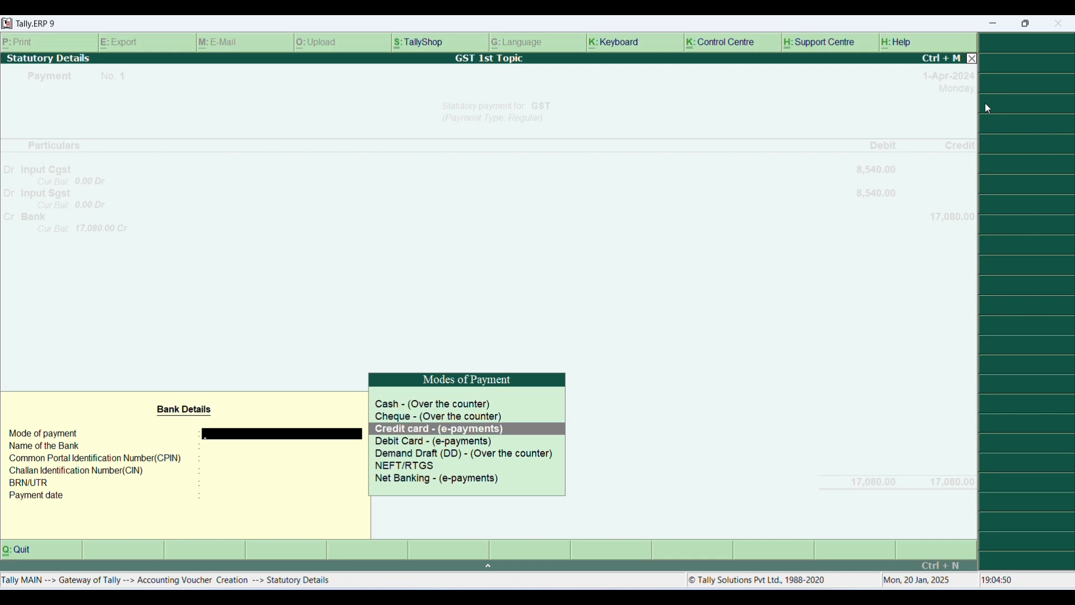
pyautogui.press('Return')
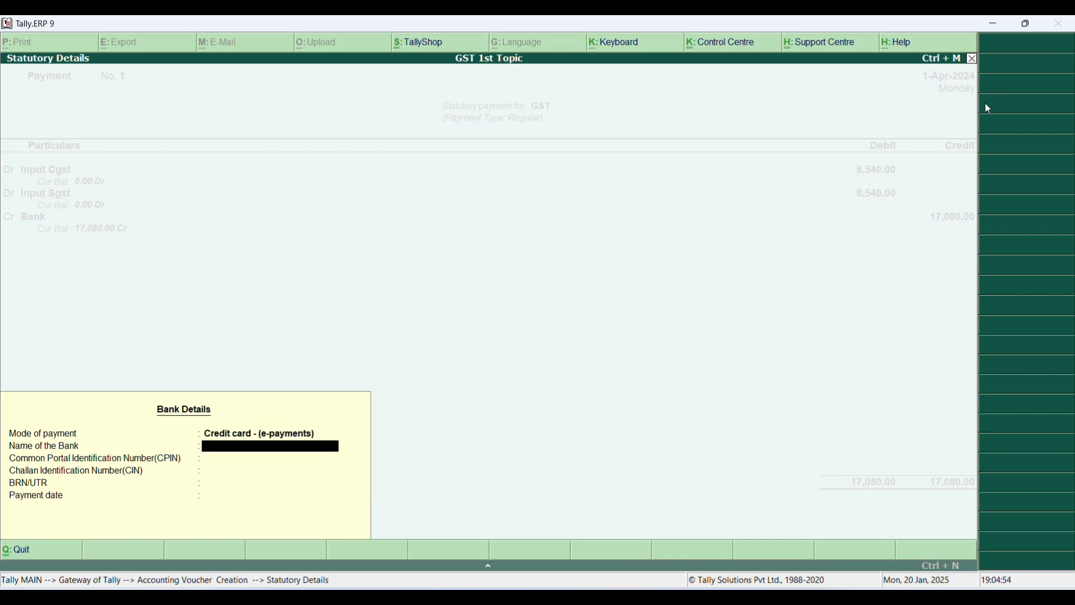
# - Enter Pnb as the bank name, leave the remaining bank details blank, save the payment voucher and return to the Gateway
pyautogui.write('Pnb')
pyautogui.press('Return')
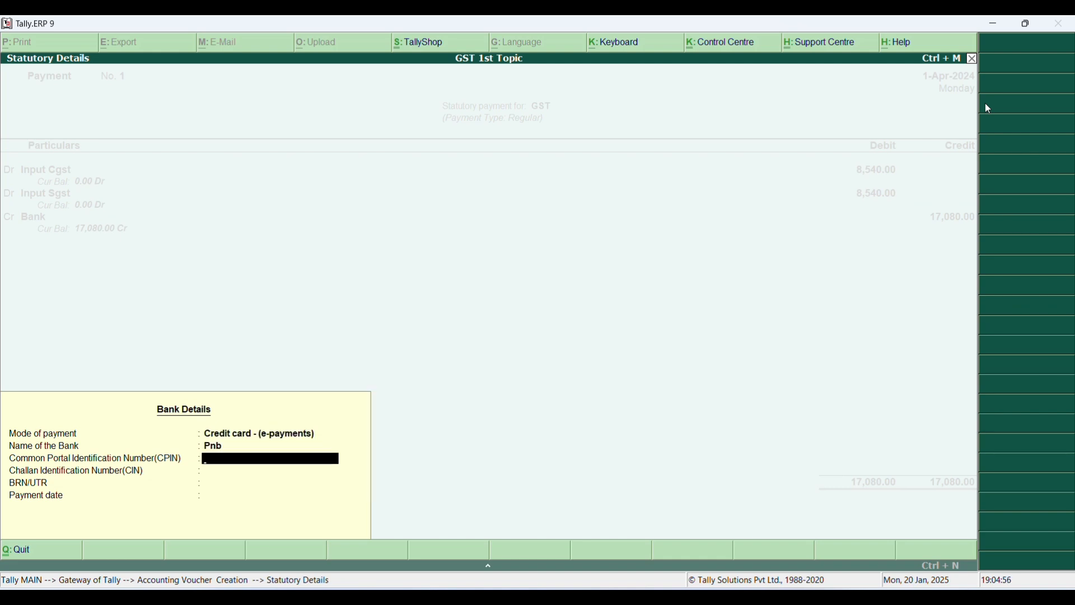
pyautogui.press('Return')
pyautogui.press('Return')
pyautogui.press('Return')
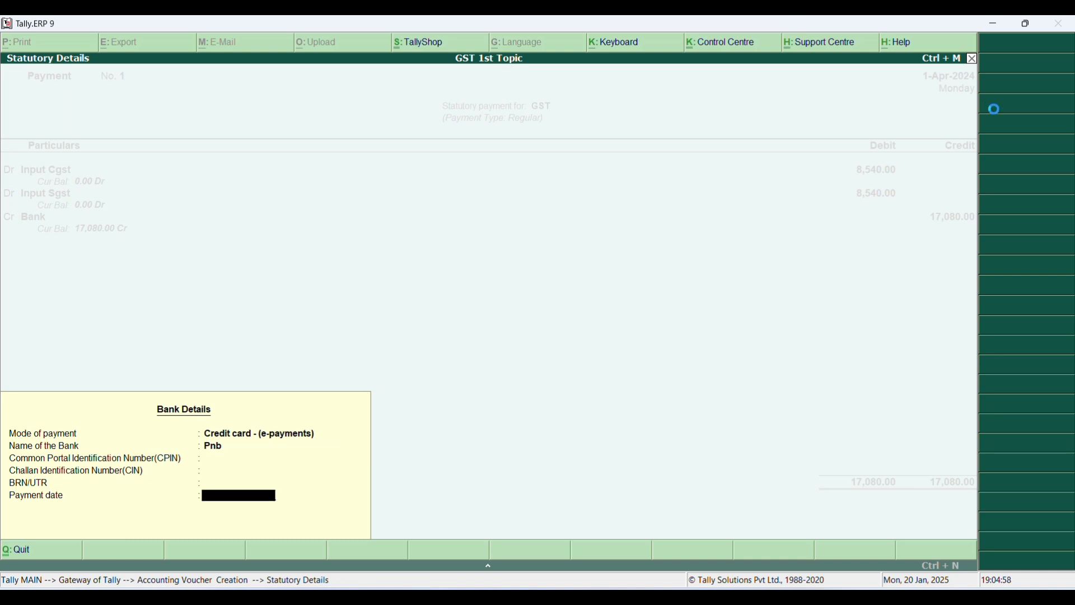
pyautogui.press('Return')
pyautogui.press('Return')
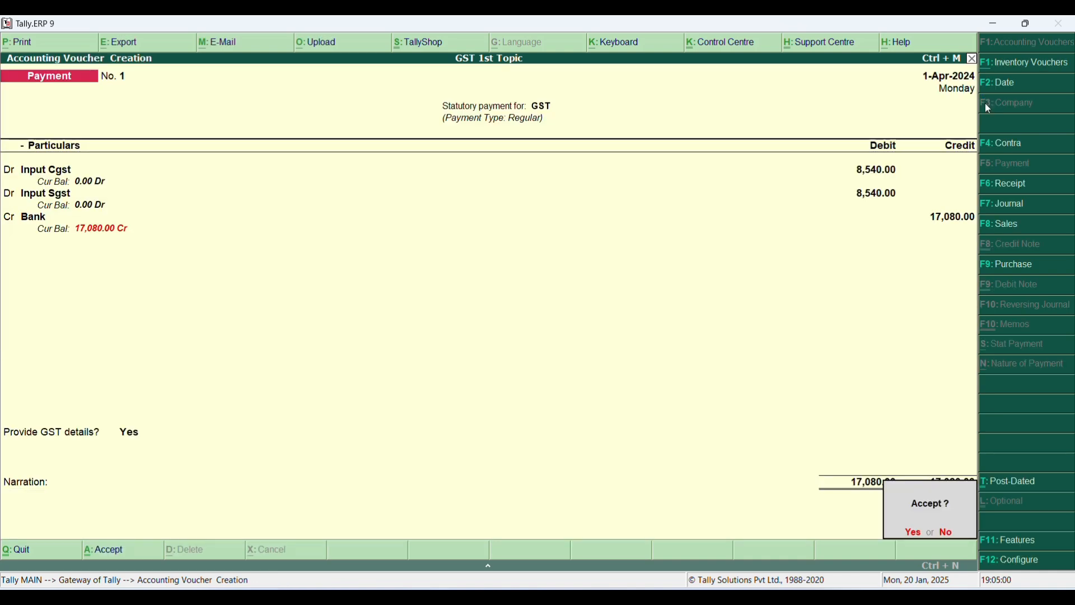
pyautogui.press('Return')
pyautogui.press('Escape')
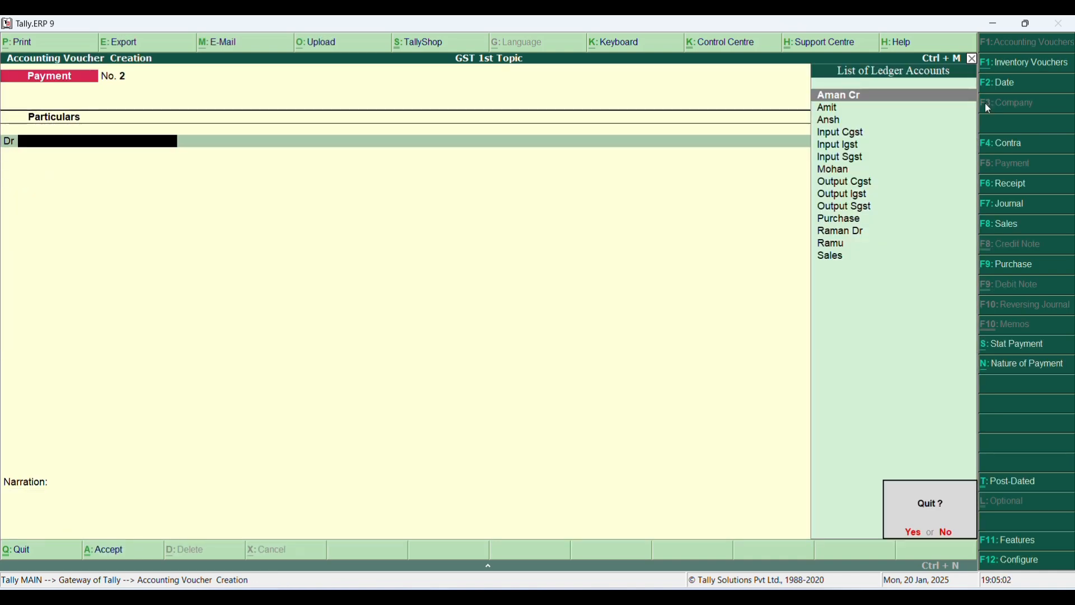
pyautogui.press('Return')
# - Open the detailed Balance Sheet, check the ledger balances under Duties & Taxes, and return to the Gateway
pyautogui.press('Down')
pyautogui.press('Down')
pyautogui.press('Down')
pyautogui.press('Down')
pyautogui.press('Down')
pyautogui.press('Up')
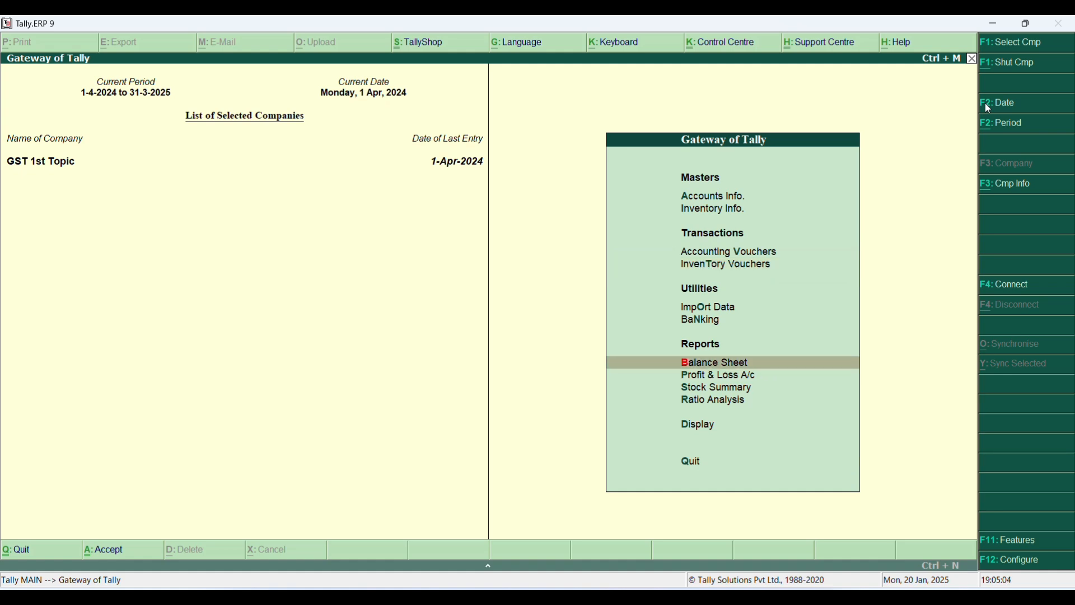
pyautogui.press('Return')
pyautogui.hotkey('alt', 'F1')
pyautogui.press('Down')
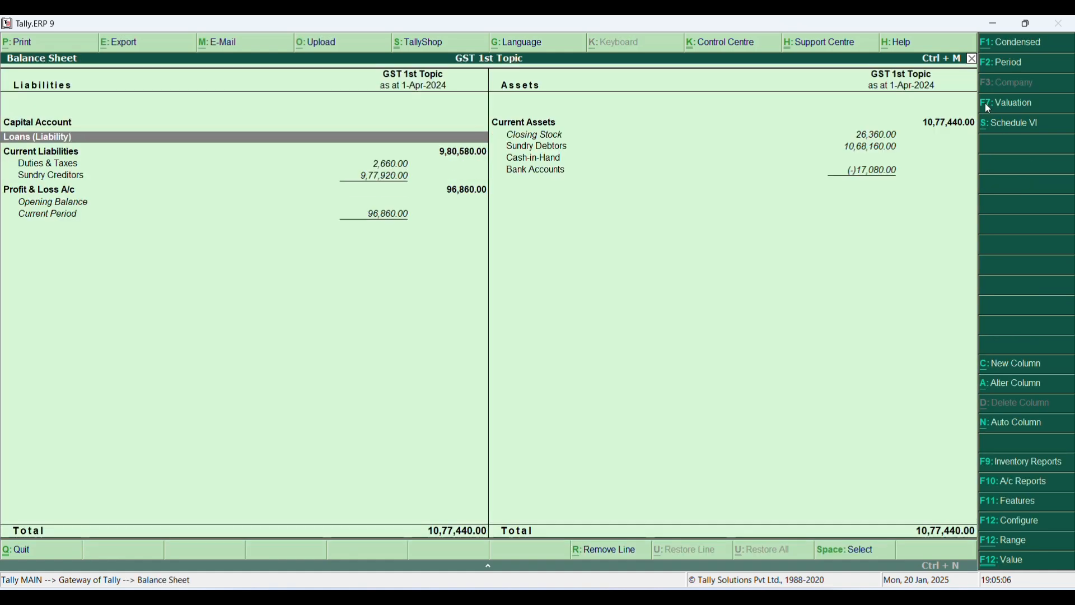
pyautogui.press('Down')
pyautogui.press('Down')
pyautogui.press('Return')
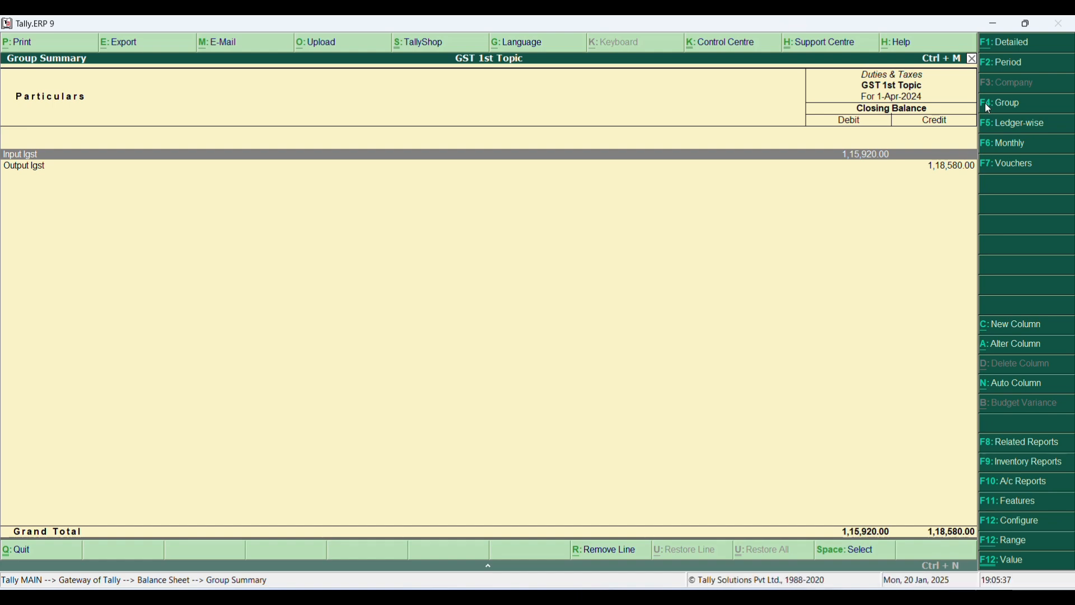
pyautogui.press('Escape')
pyautogui.press('Escape')
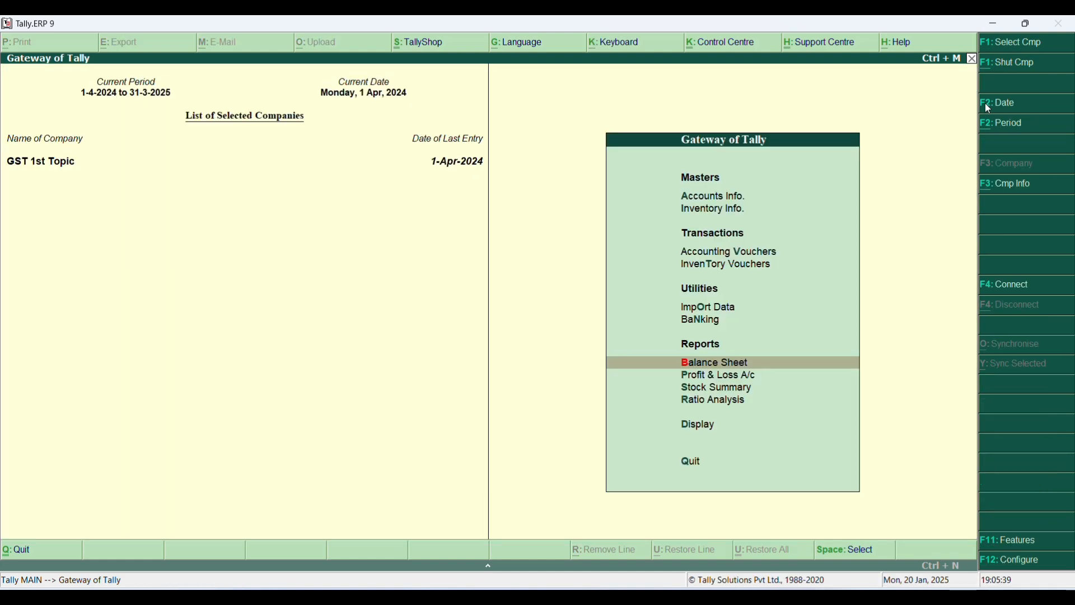
# - Start a Journal voucher and choose Output Igst as the debit ledger
pyautogui.press('v')
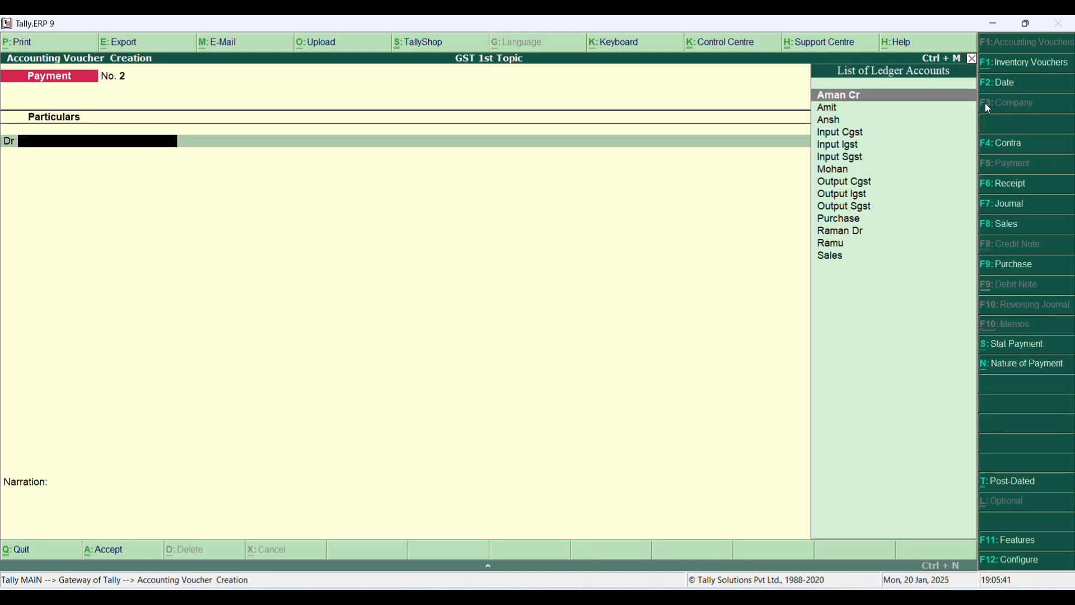
pyautogui.press('F7')
pyautogui.write('Ou')
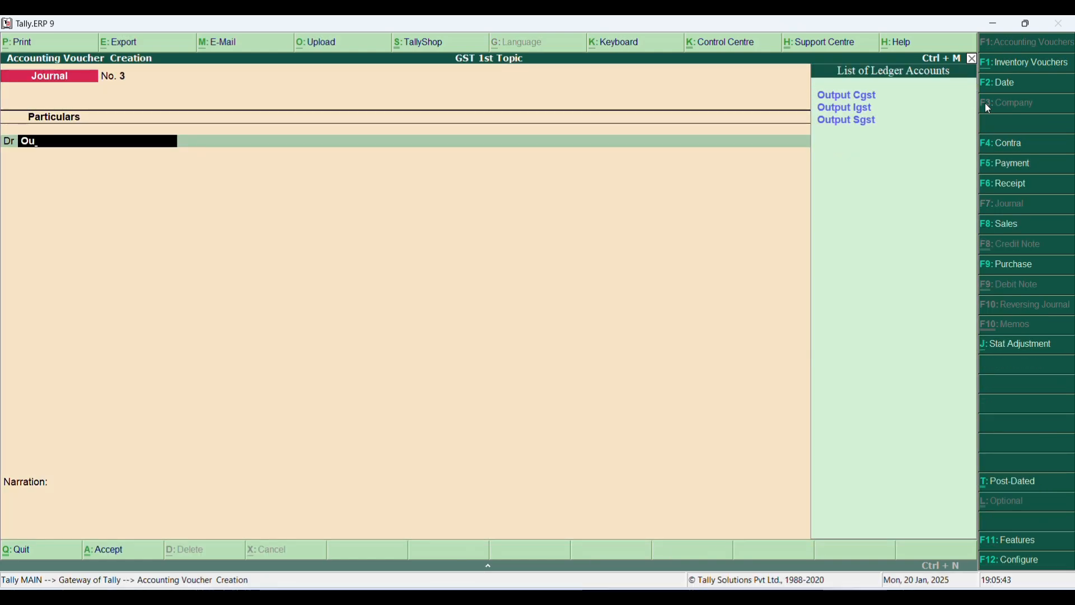
pyautogui.press('Down')
pyautogui.press('Return')
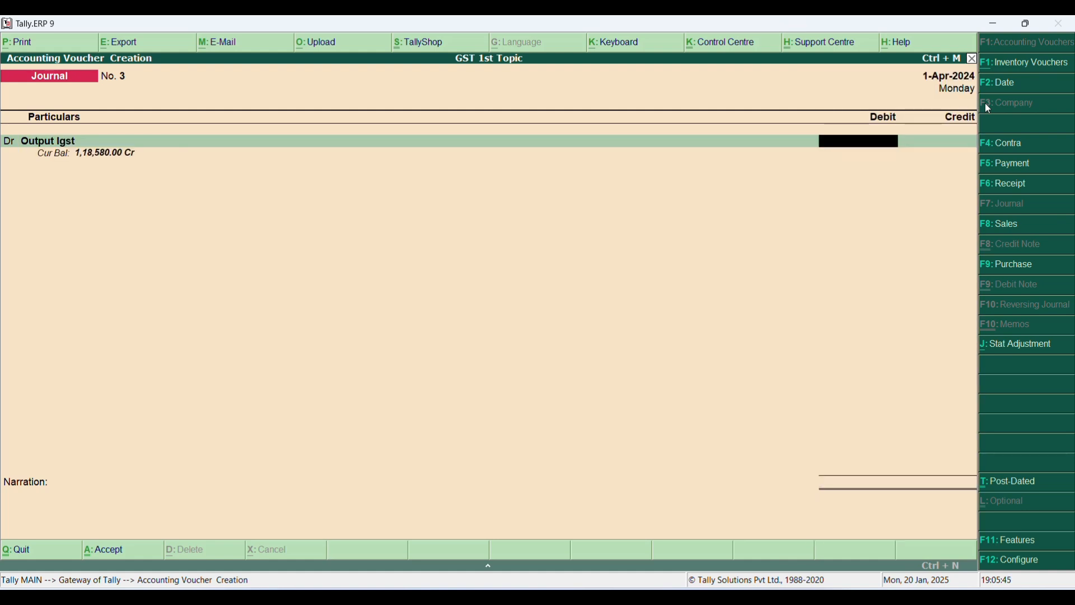
# - Change the journal's debit ledger to Output Cgst
pyautogui.press('BackSpace')
pyautogui.press('Up')
pyautogui.press('Return')
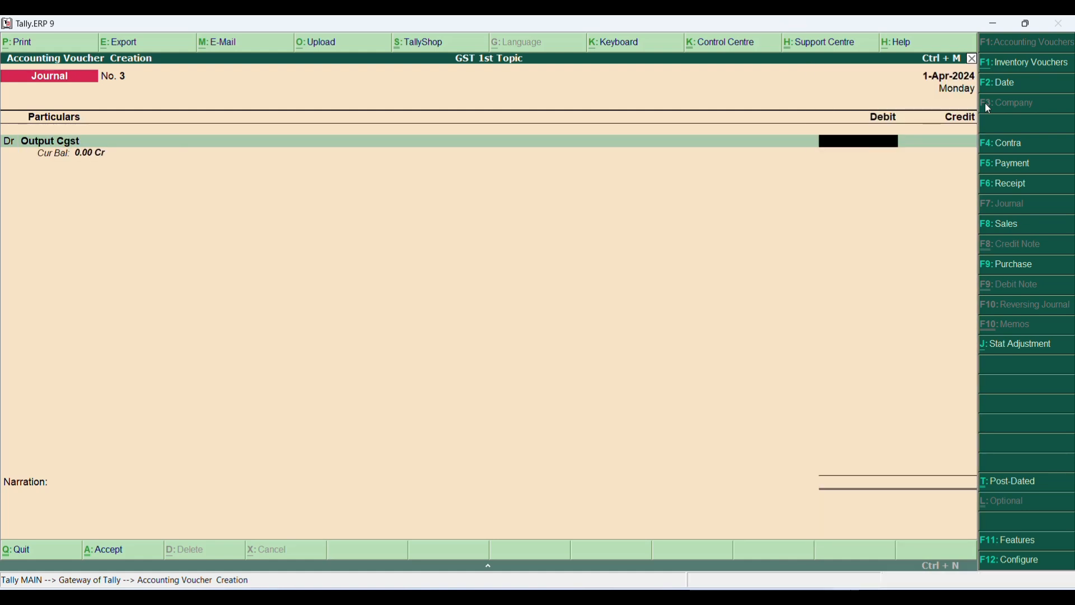
# - Change the journal's debit ledger to Output Igst and debit it with 1,18,580
pyautogui.press('BackSpace')
pyautogui.write('o')
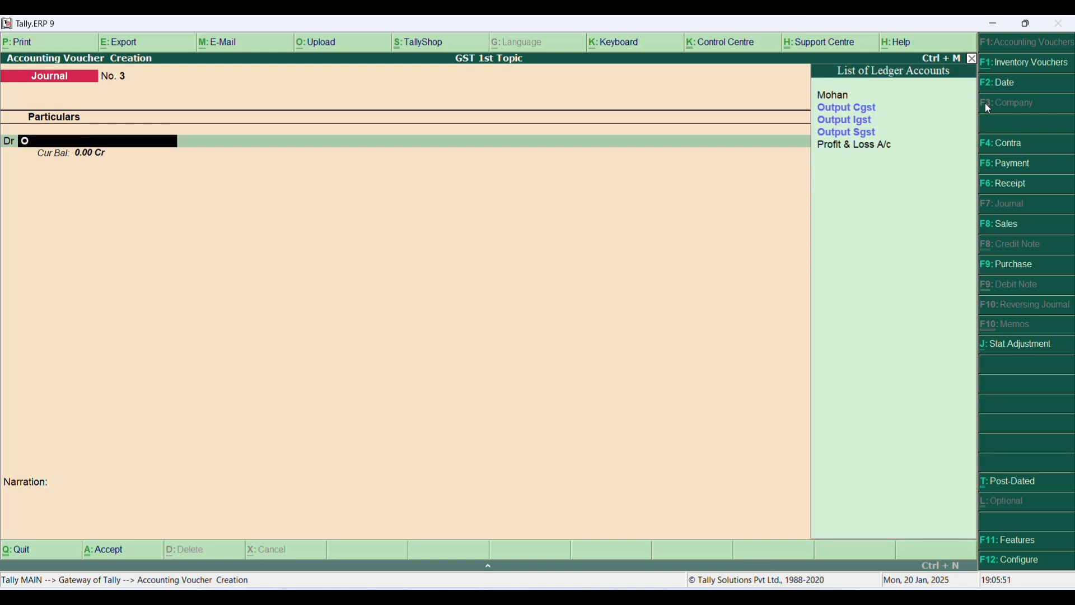
pyautogui.press('Down')
pyautogui.press('Down')
pyautogui.press('Return')
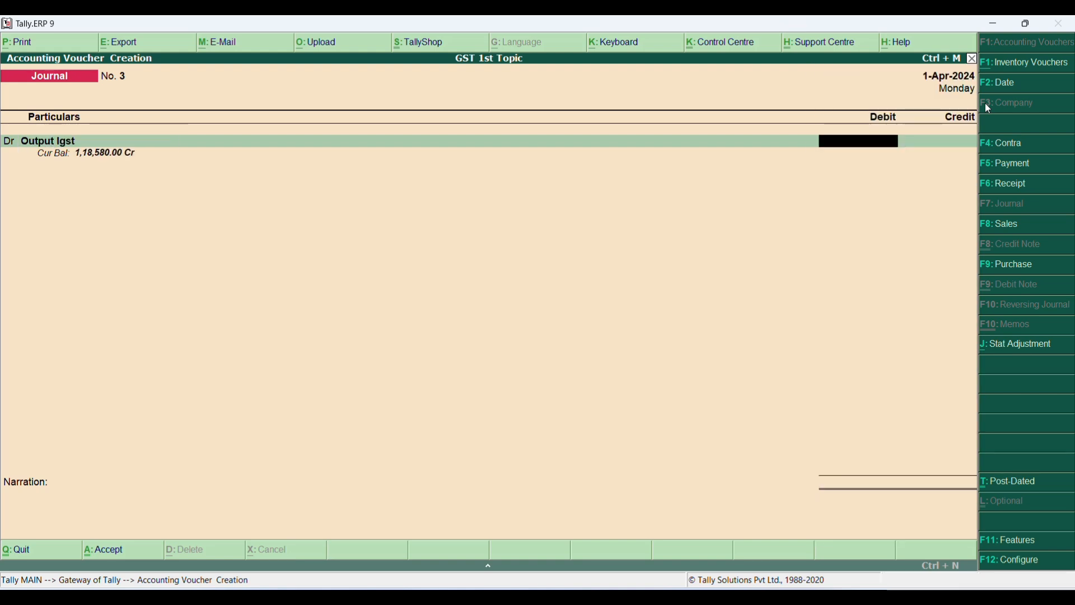
pyautogui.write('118')
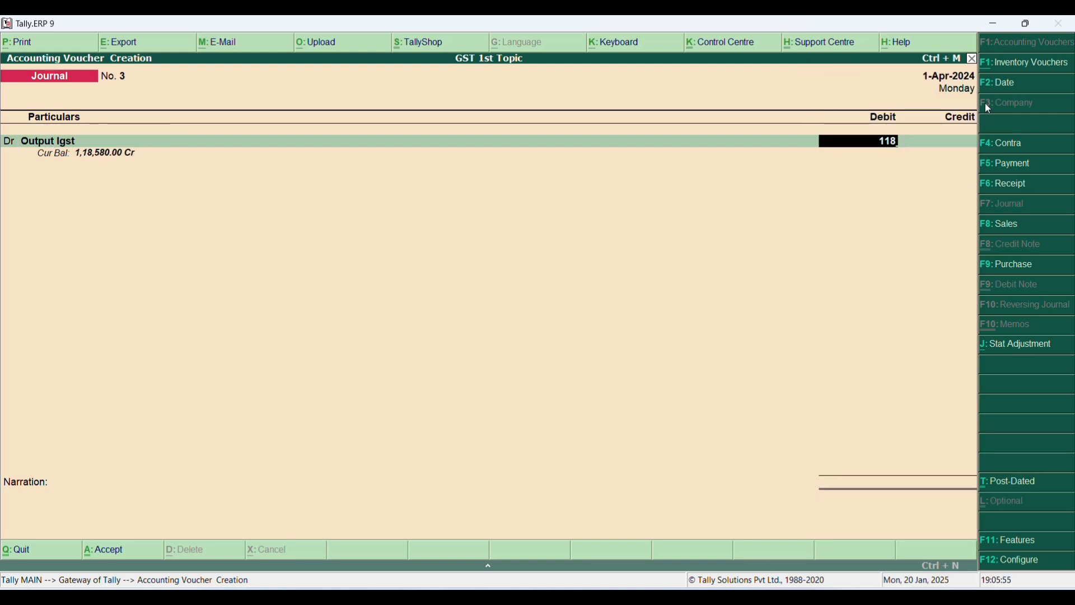
pyautogui.write('580')
pyautogui.press('Return')
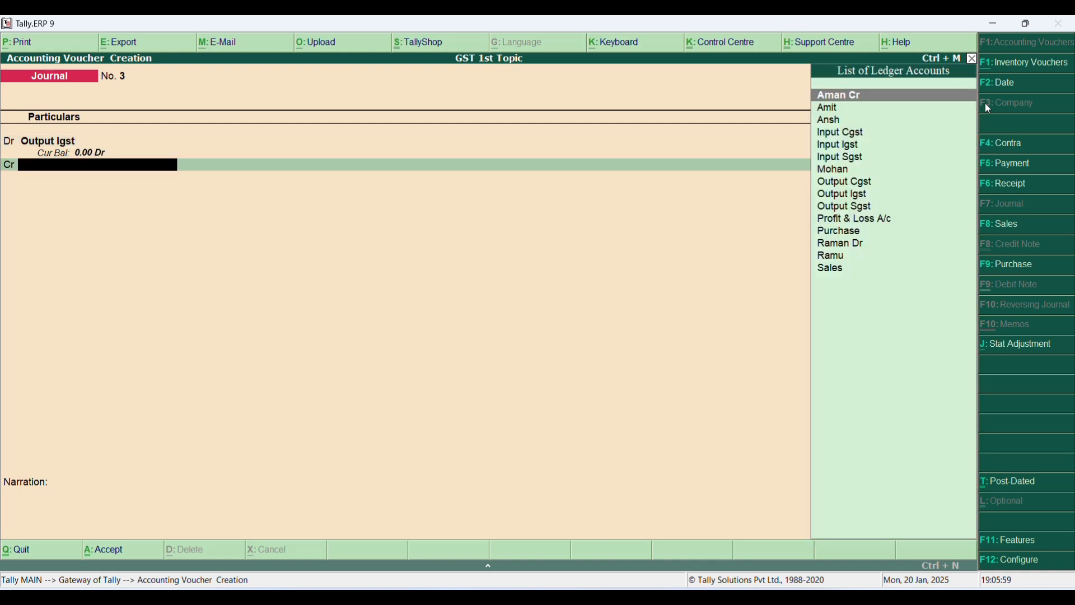
# - Credit Input Igst with 1,18,580, leave the narration blank, save the journal voucher and return to the Gateway
pyautogui.write('in')
pyautogui.press('Down')
pyautogui.press('Return')
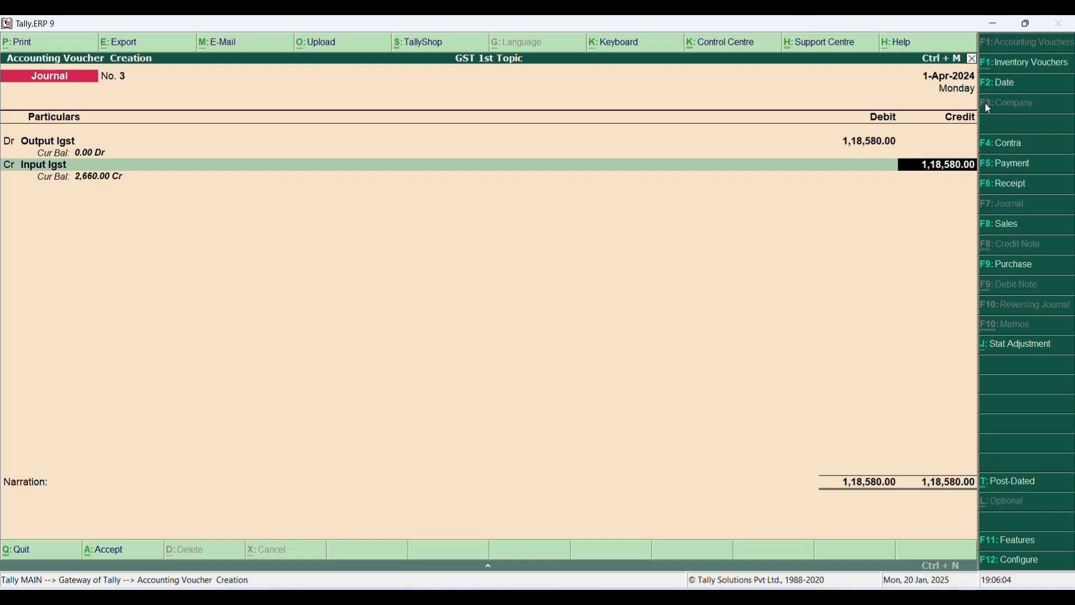
pyautogui.press('Return')
pyautogui.press('Return')
pyautogui.press('Return')
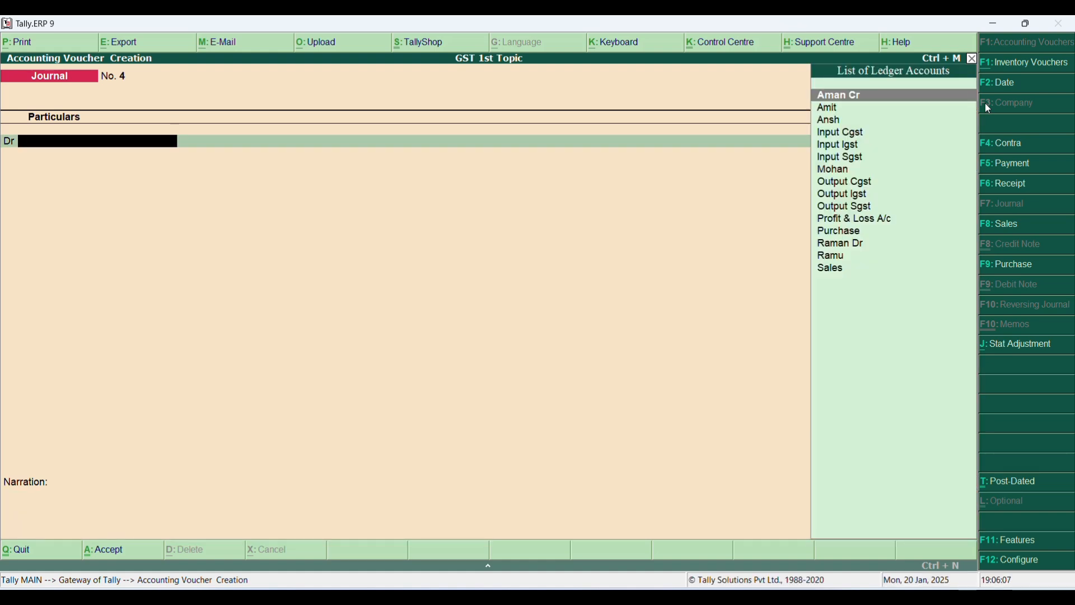
pyautogui.press('Escape')
pyautogui.press('Return')
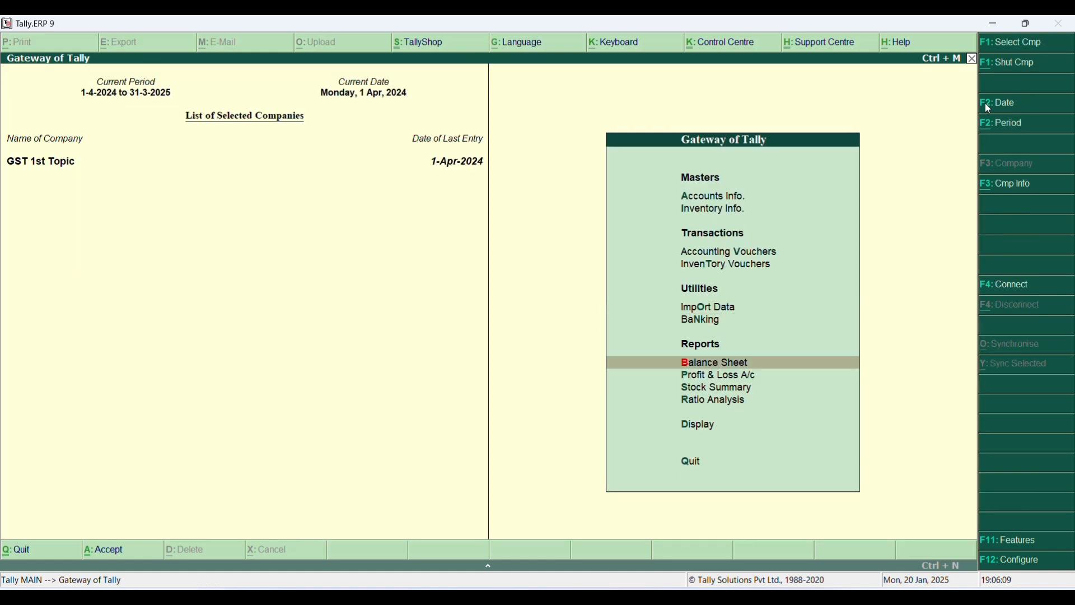
# - Open the detailed Balance Sheet, check the remaining ledger balance under Duties & Taxes, and return to the Gateway
pyautogui.press('Return')
pyautogui.press('Down')
pyautogui.press('Down')
pyautogui.press('Down')
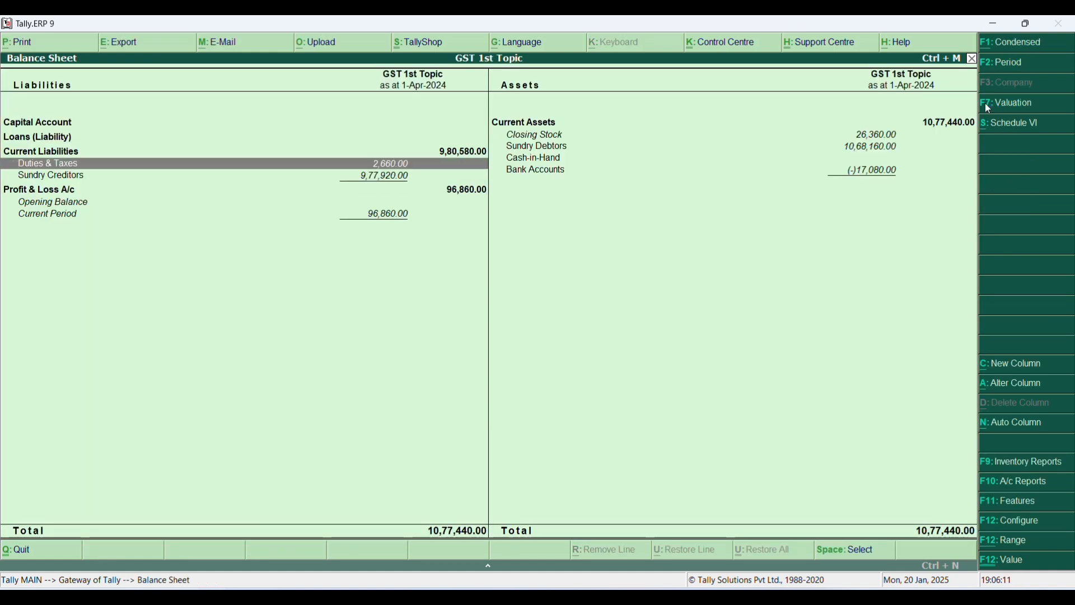
pyautogui.press('Return')
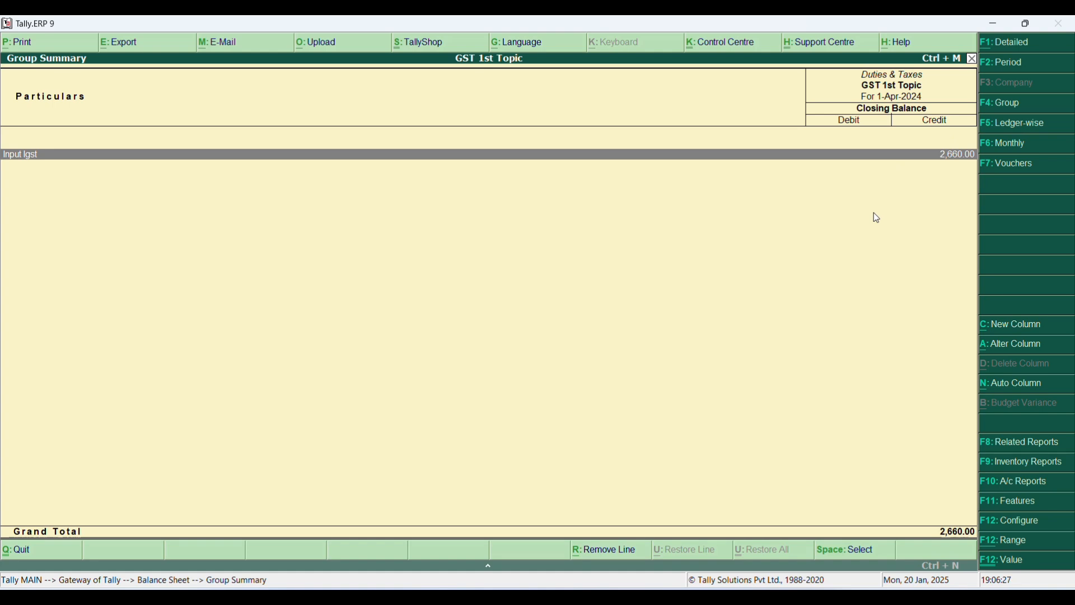
pyautogui.press('Escape')
pyautogui.press('Escape')
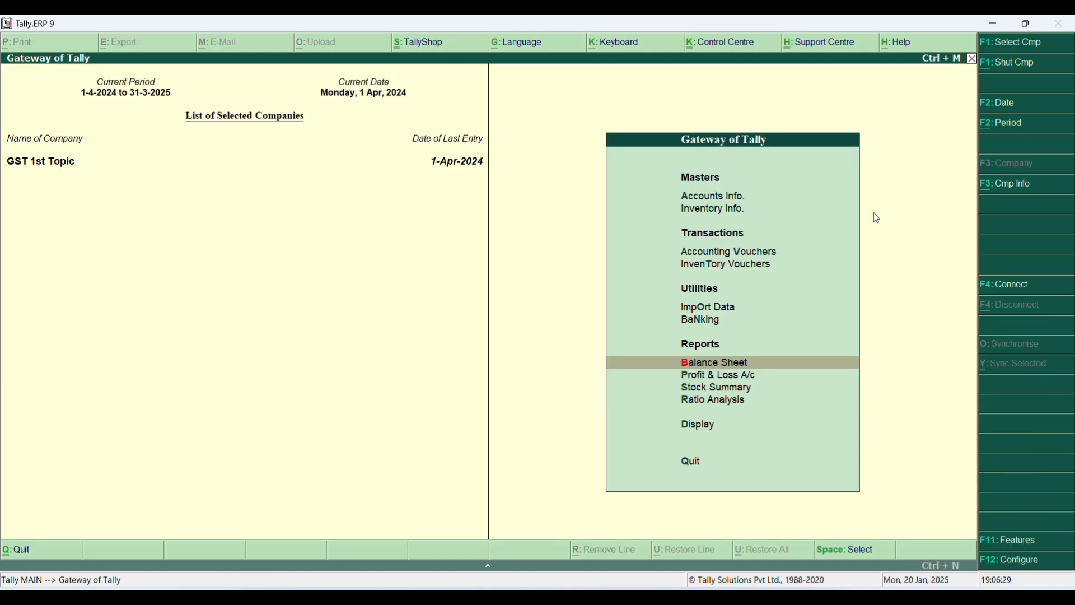
# - Start a Payment voucher and set its statutory payment details to tax type GST, period from 1-Apr-2024, payment type Regular
pyautogui.press('Up')
pyautogui.press('Up')
pyautogui.press('Up')
pyautogui.press('Up')
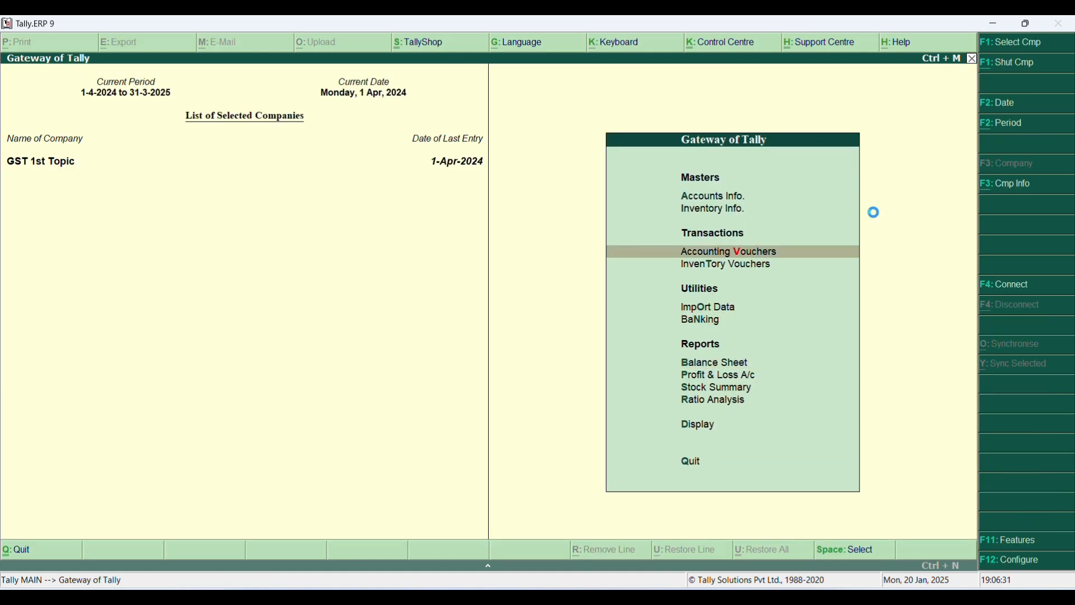
pyautogui.press('Return')
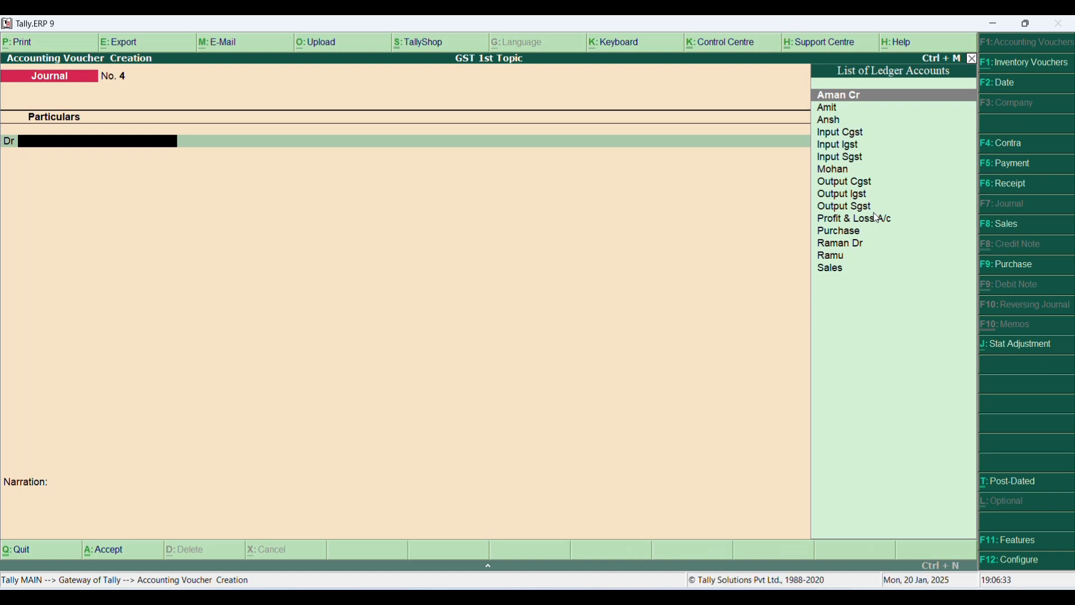
pyautogui.press('F5')
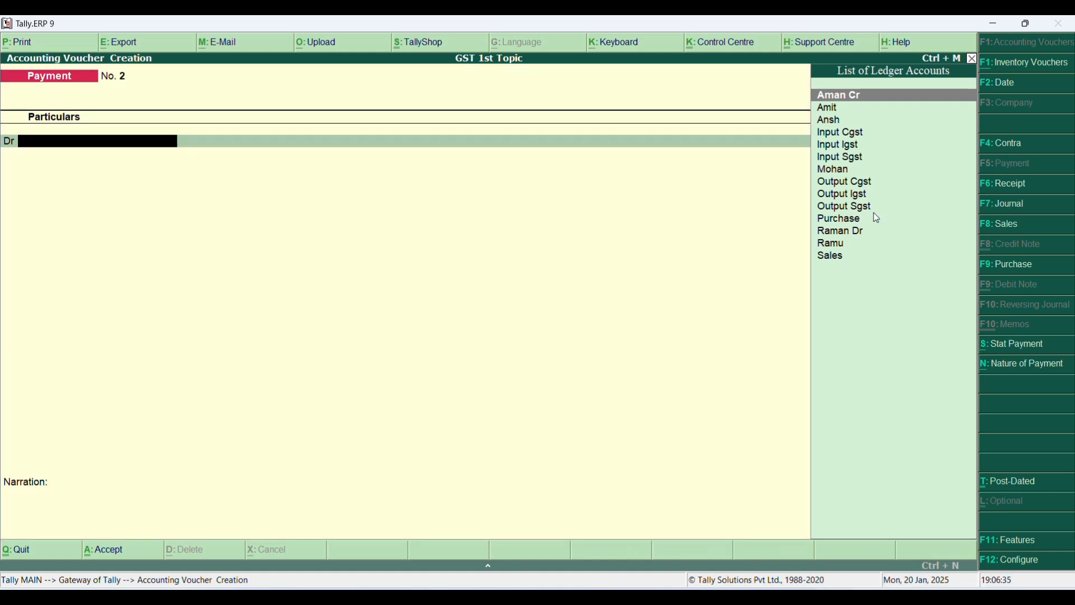
pyautogui.hotkey('alt', 's')
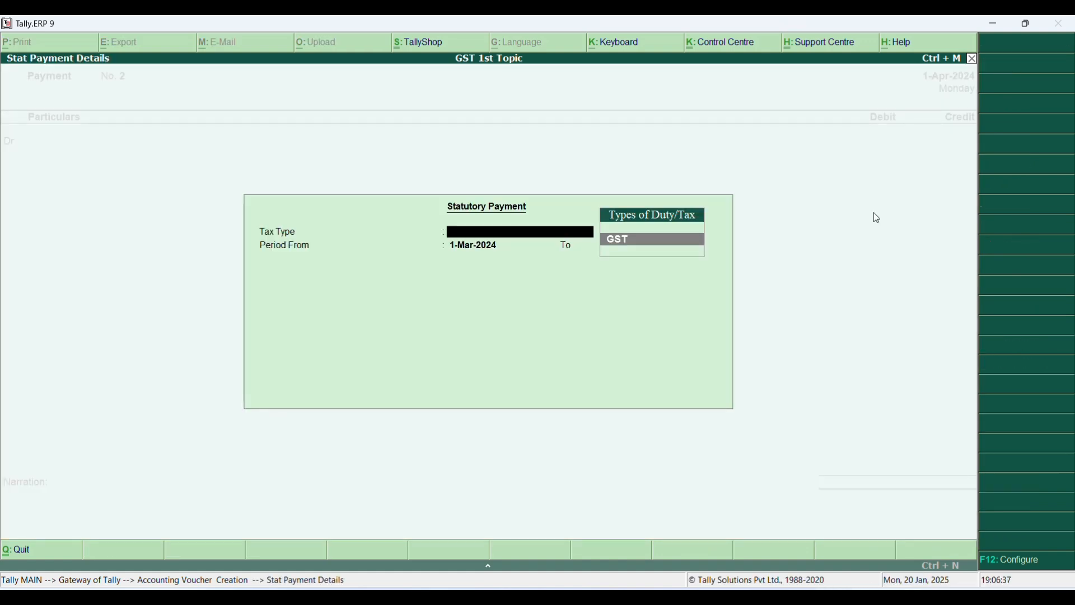
pyautogui.press('Return')
pyautogui.write('1-4')
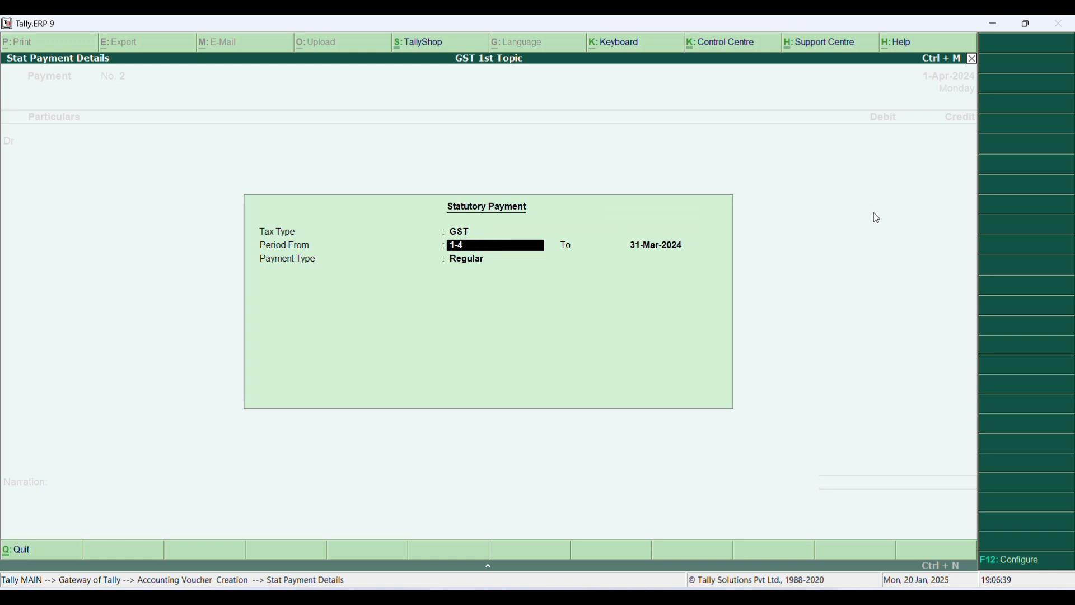
pyautogui.press('Return')
pyautogui.write('1-')
pyautogui.write('4')
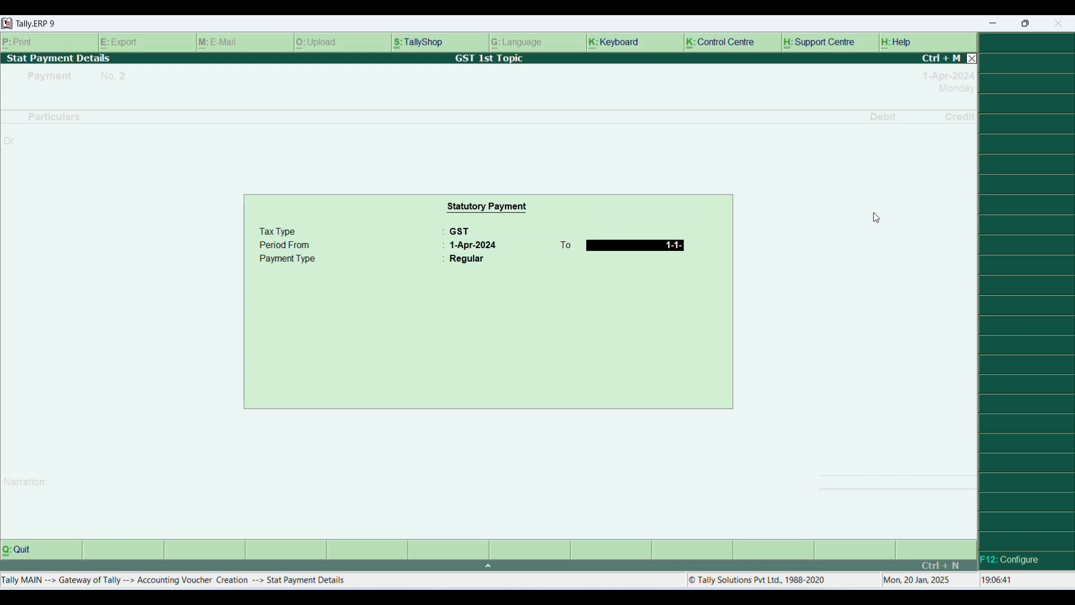
pyautogui.press('Return')
pyautogui.press('Return')
# - Debit Input Igst with 2,660 and credit Bank with the same amount in the payment voucher
pyautogui.write('in')
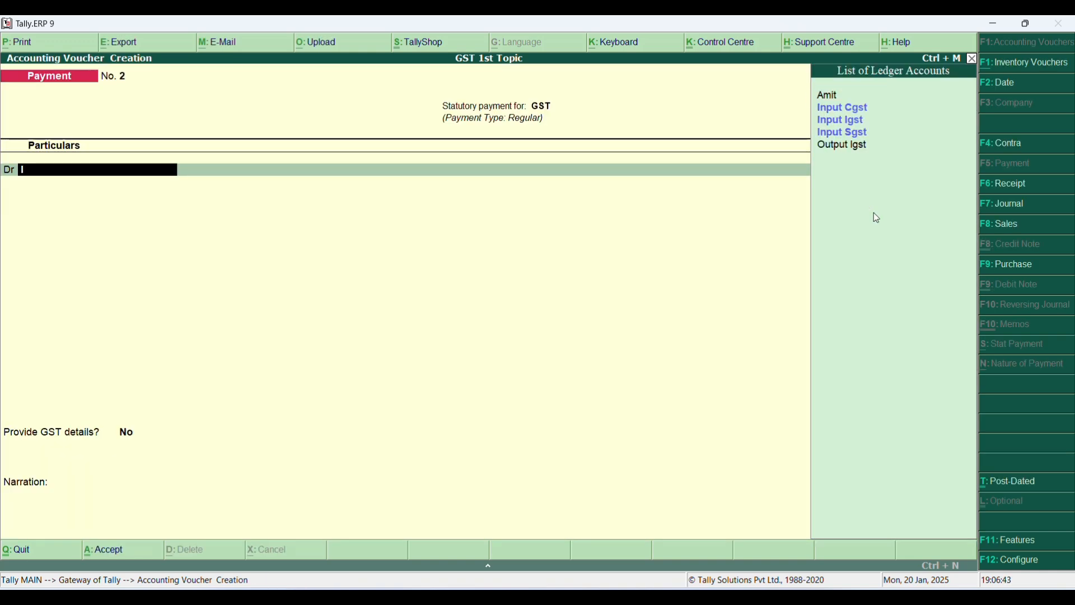
pyautogui.press('Down')
pyautogui.press('Return')
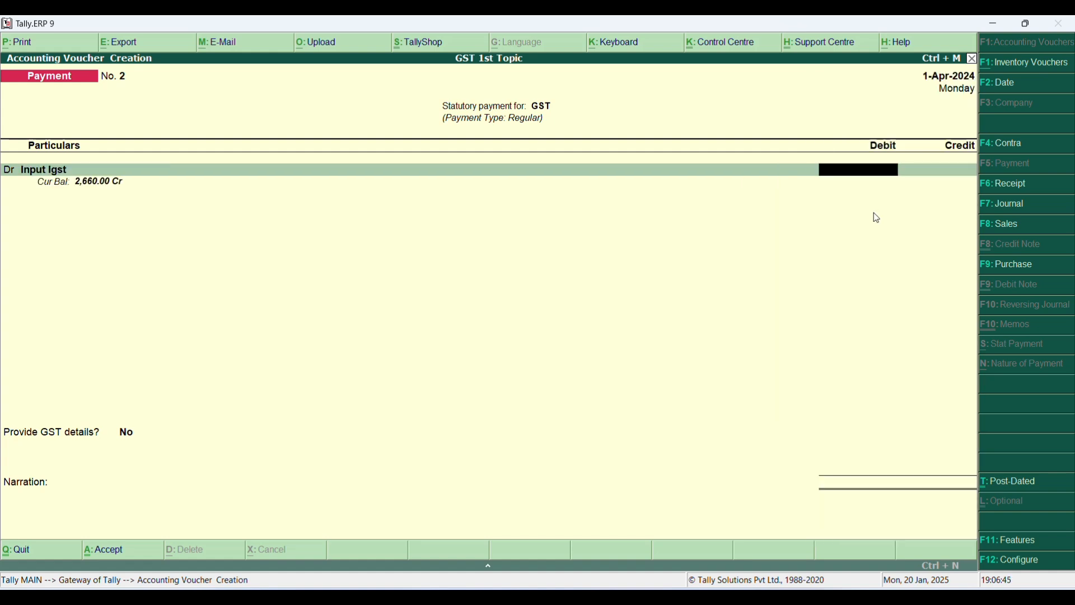
pyautogui.write('2660')
pyautogui.press('Return')
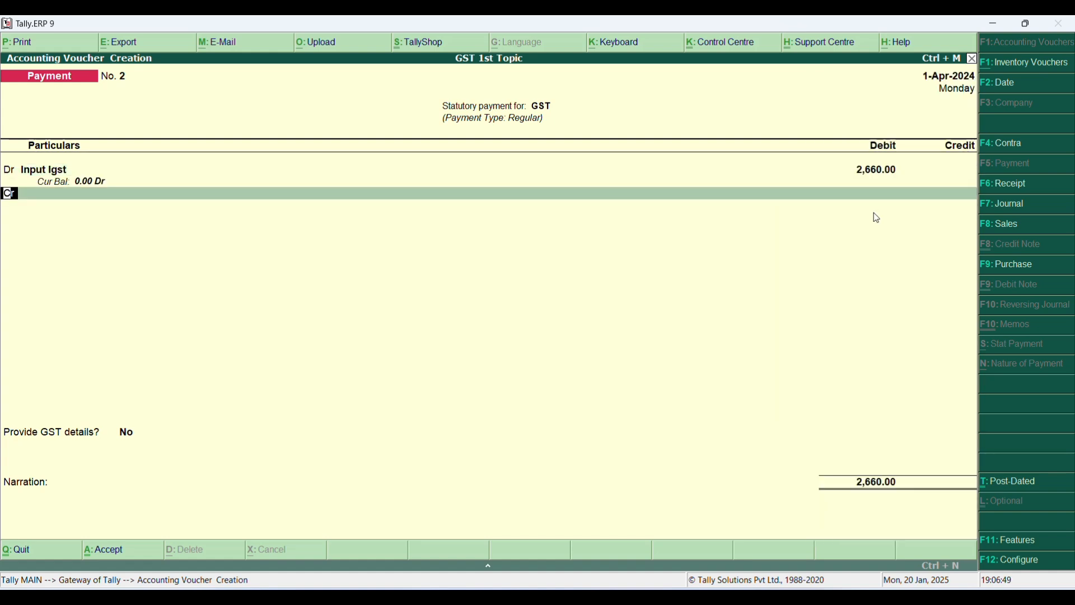
pyautogui.press('Return')
pyautogui.write('ba')
pyautogui.press('Return')
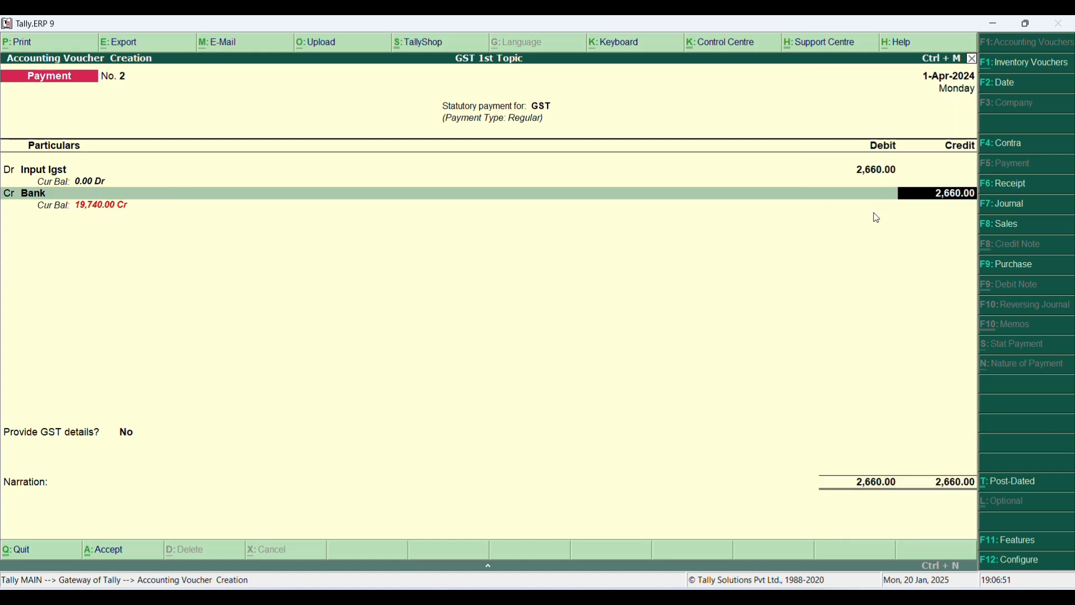
pyautogui.press('Return')
pyautogui.press('Return')
pyautogui.press('Return')
pyautogui.press('Return')
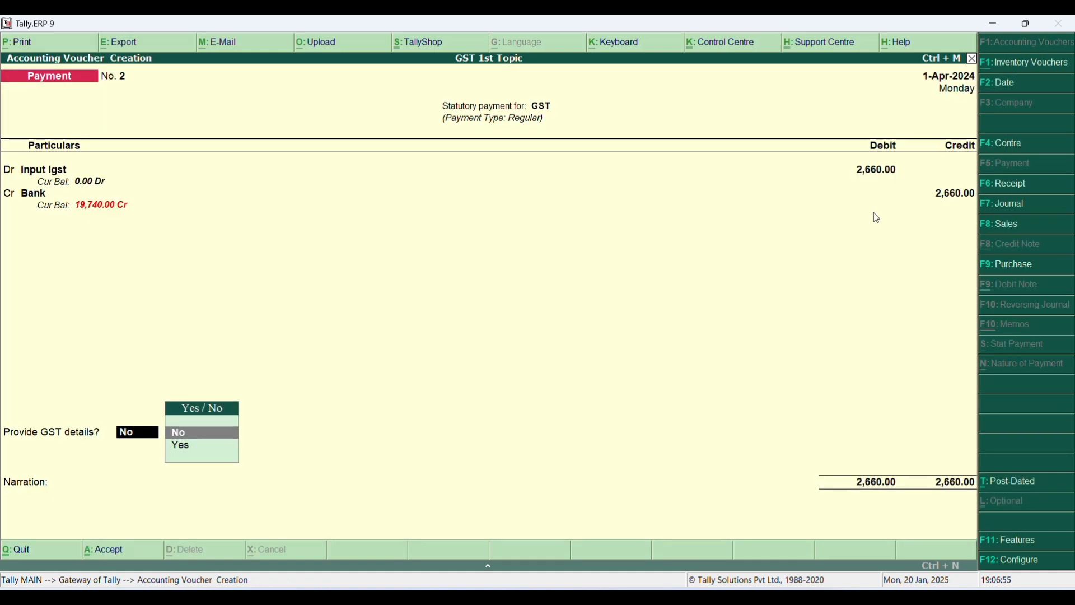
# - Choose to provide GST details and set the mode of payment to Cheque - (Over the counter)
pyautogui.press('Return')
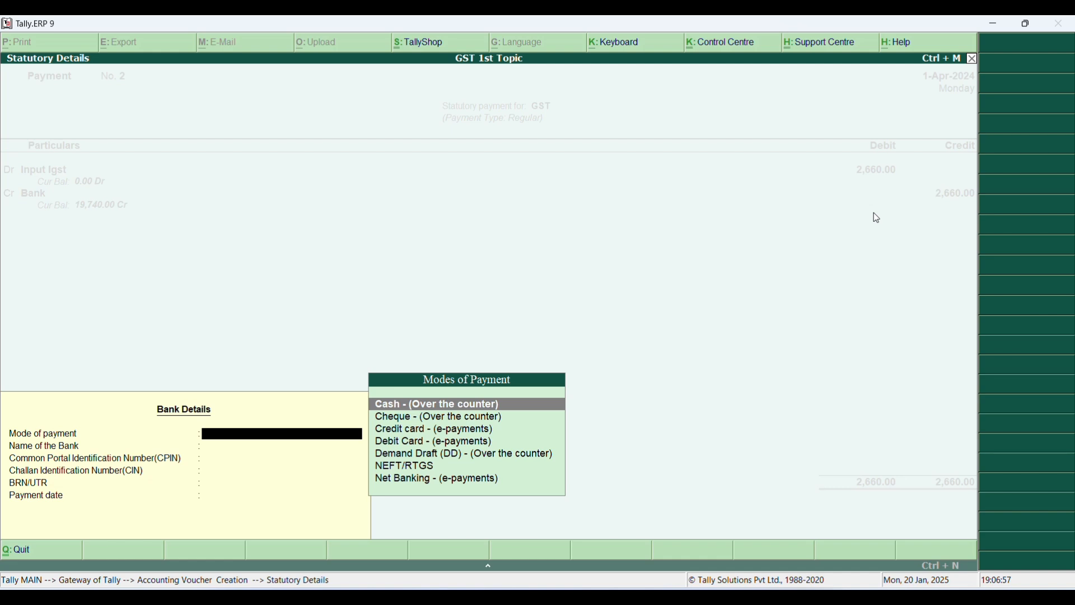
pyautogui.press('Down')
pyautogui.press('Down')
pyautogui.press('Down')
pyautogui.press('Up')
pyautogui.press('Up')
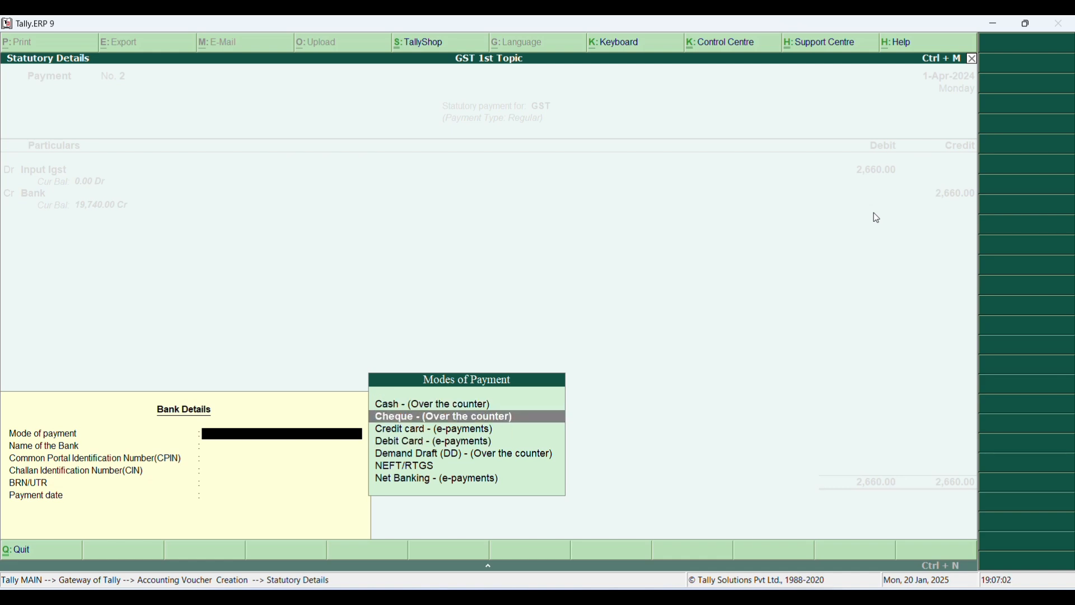
pyautogui.press('Return')
# - Leave the bank name and all other bank details blank, then save the payment voucher
pyautogui.press('Return')
pyautogui.press('Return')
pyautogui.press('Return')
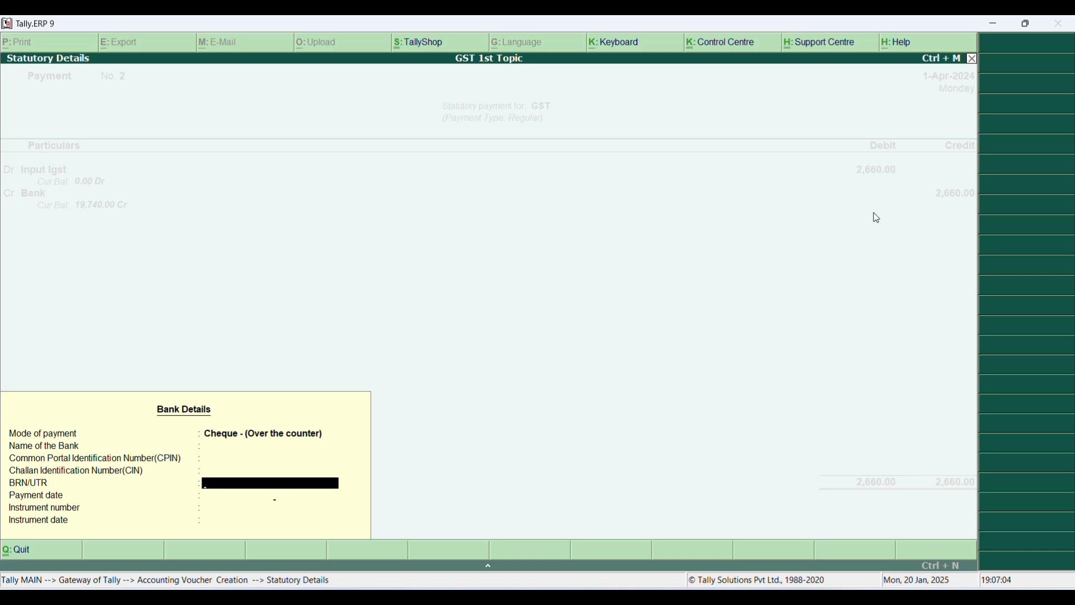
pyautogui.press('Return')
pyautogui.press('Return')
pyautogui.press('Return')
pyautogui.press('Return')
pyautogui.press('Return')
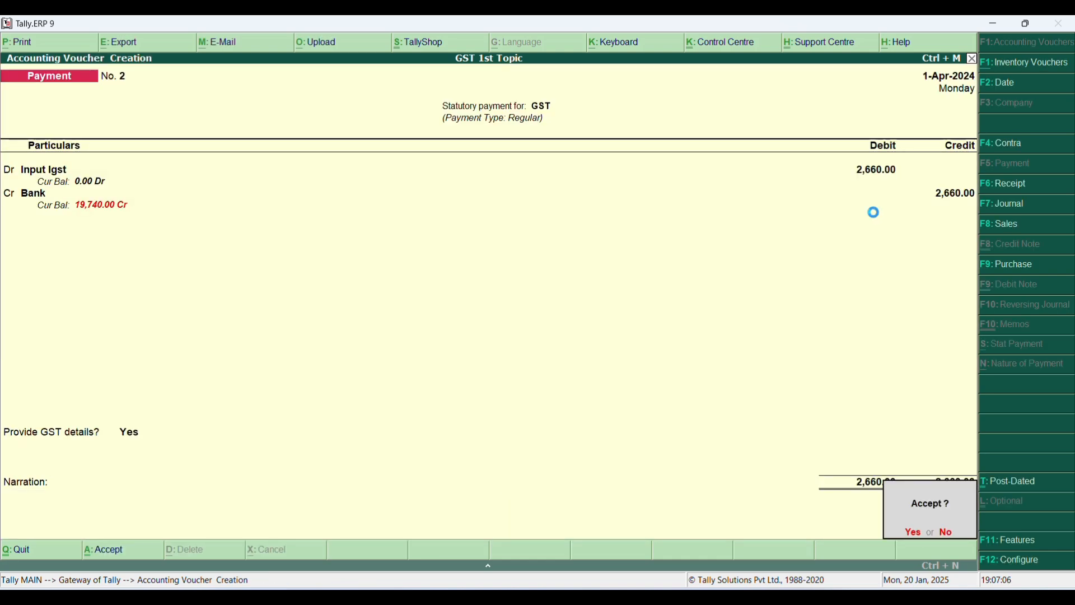
pyautogui.press('Return')
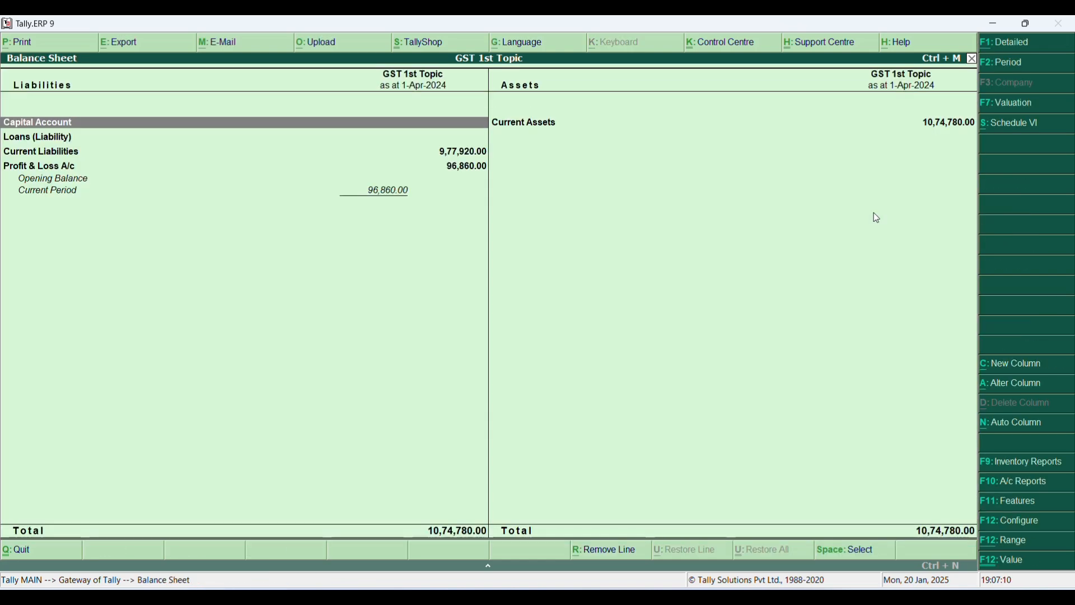
# - Examine Duties & Taxes under Current Liabilities in the Balance Sheet for any outstanding GST ledgers, and return to the Gateway
pyautogui.press('Down')
pyautogui.press('Down')
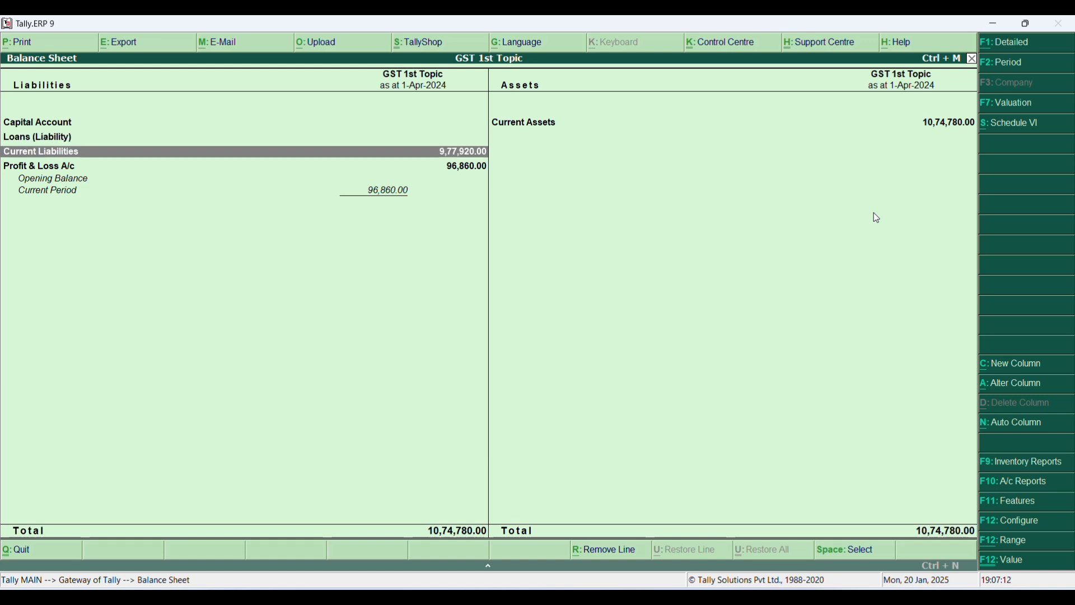
pyautogui.press('Return')
pyautogui.press('Return')
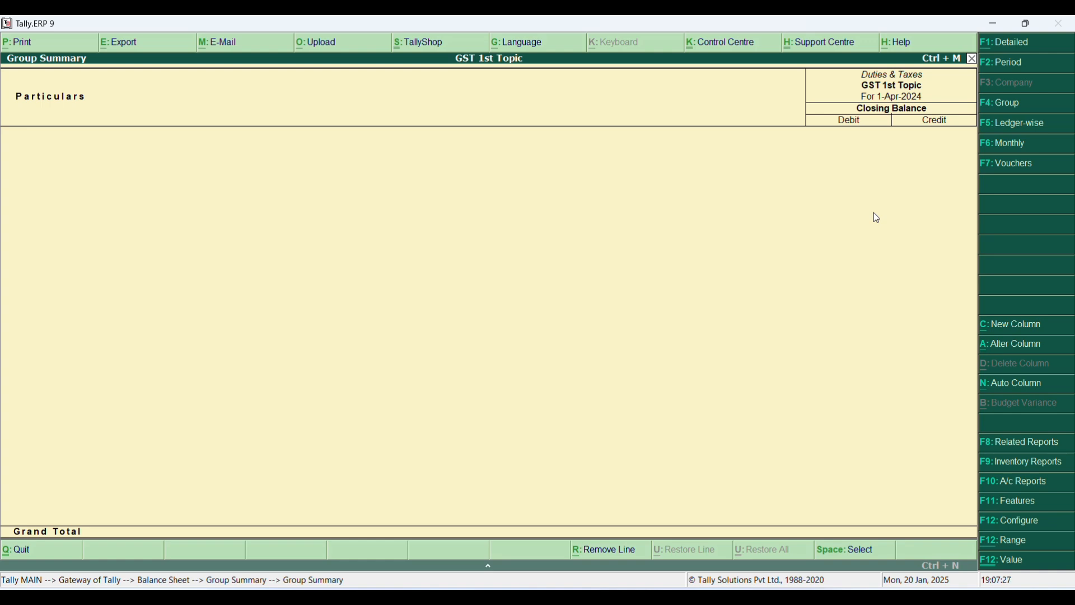
pyautogui.press('Escape')
pyautogui.press('Escape')
pyautogui.press('Escape')
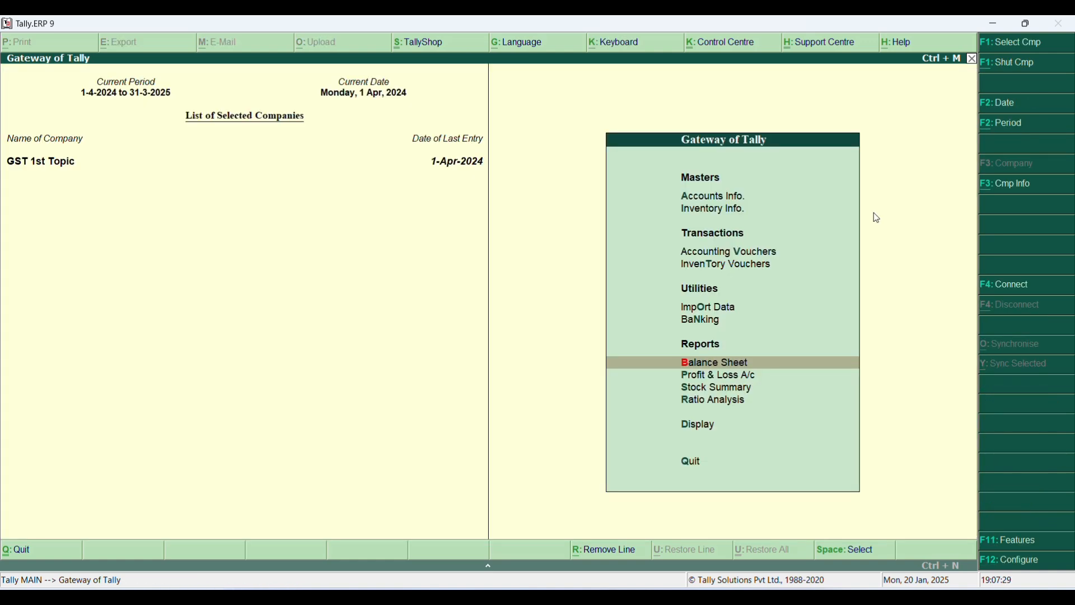
# - Start a Receipt voucher and credit the debtor's ledger marked Dr with 5,26,080
pyautogui.press('v')
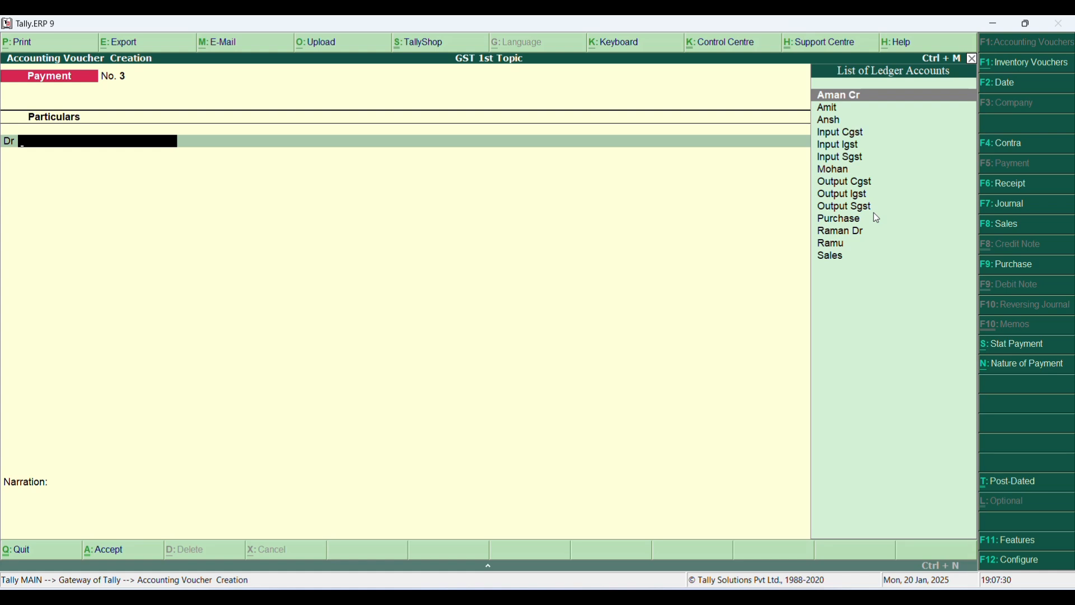
pyautogui.press('F6')
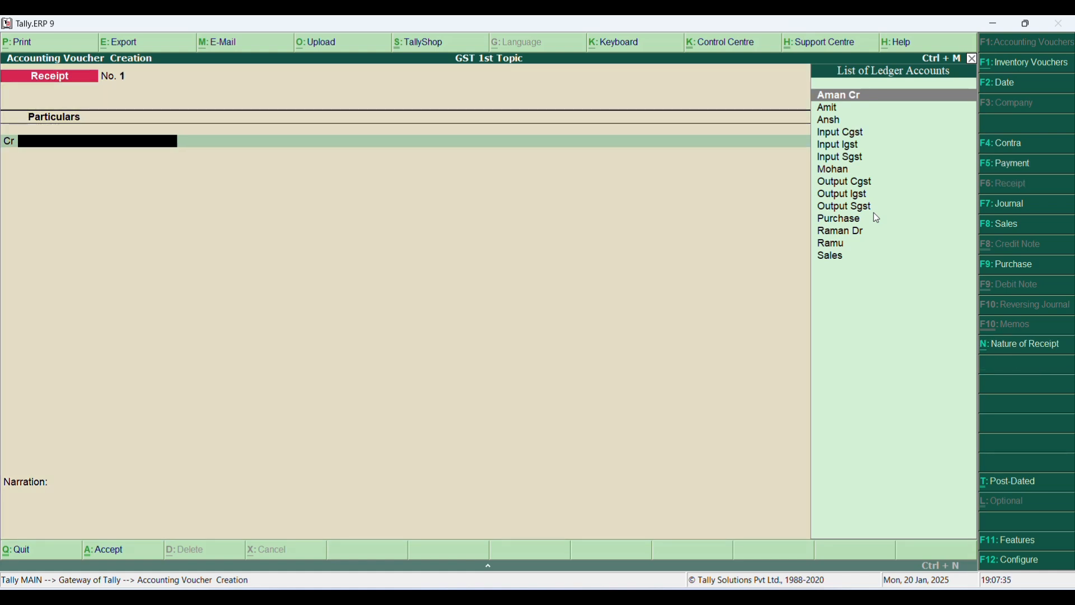
pyautogui.write('Raman')
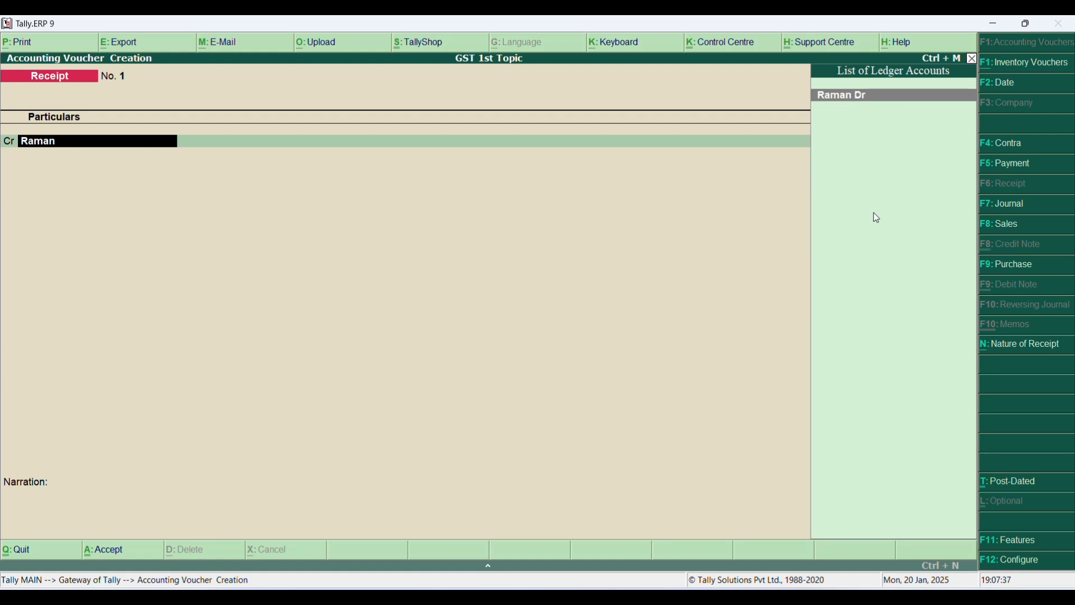
pyautogui.press('Return')
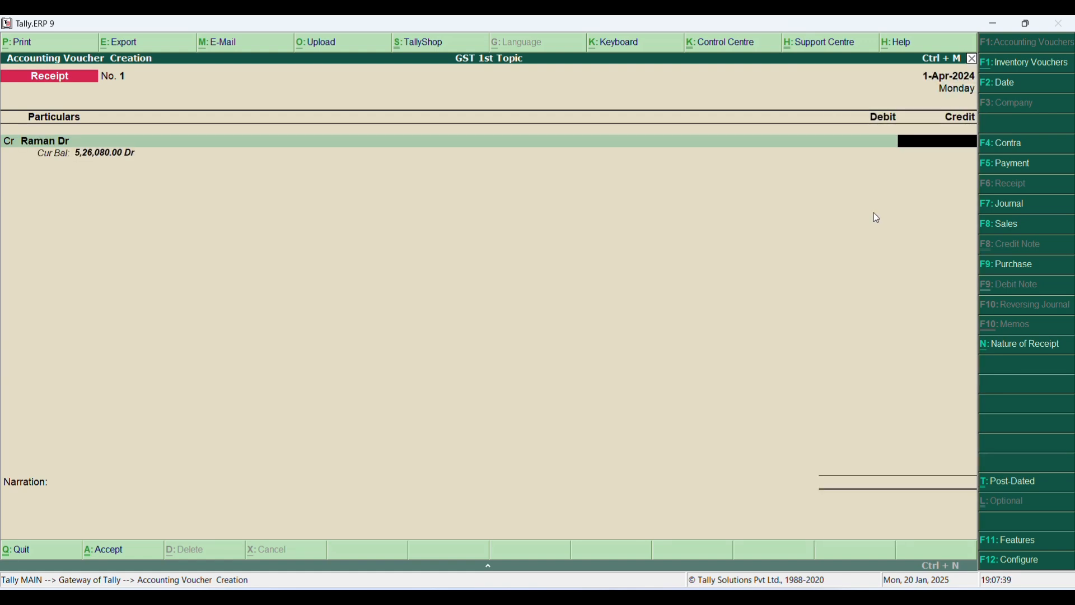
pyautogui.write('5260')
pyautogui.press('Return')
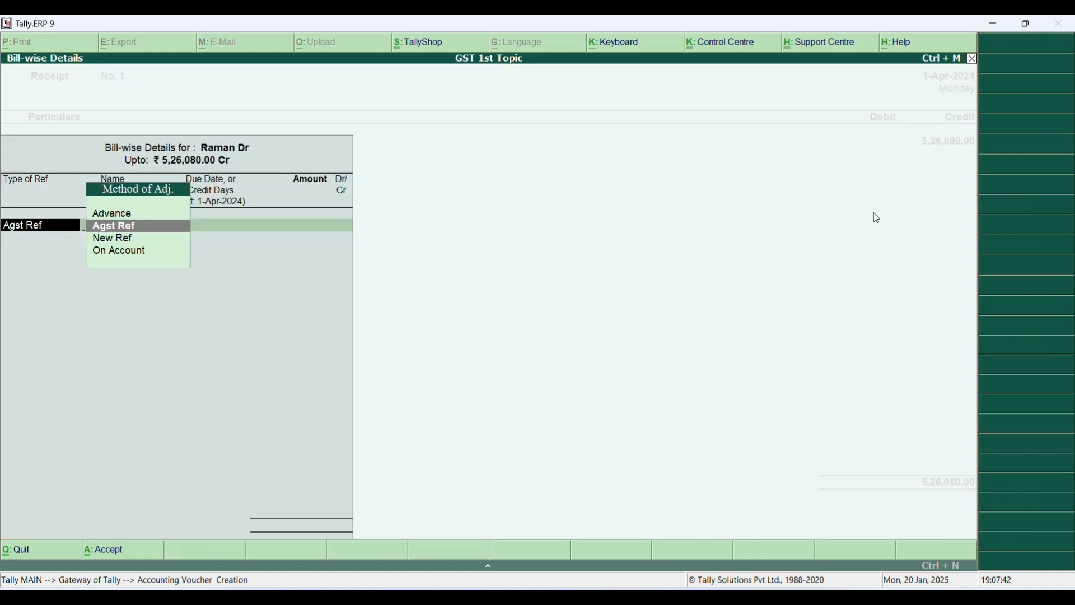
# - Allocate the receipt as Agst Ref to bill 1 for 3,84,384 and bill 2 for 1,41,696
pyautogui.press('Return')
pyautogui.press('Return')
pyautogui.press('Return')
pyautogui.press('Return')
pyautogui.press('Return')
pyautogui.press('Return')
pyautogui.press('Return')
pyautogui.press('Return')
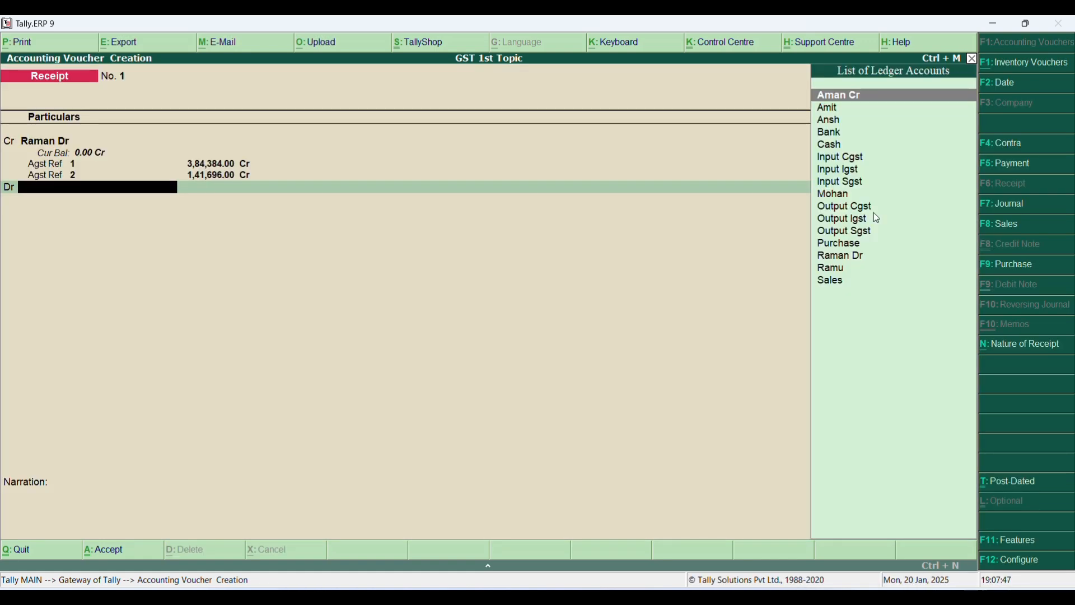
# - Debit Cash for the full 5,26,080, leave the narration blank and save the receipt voucher
pyautogui.write('cash')
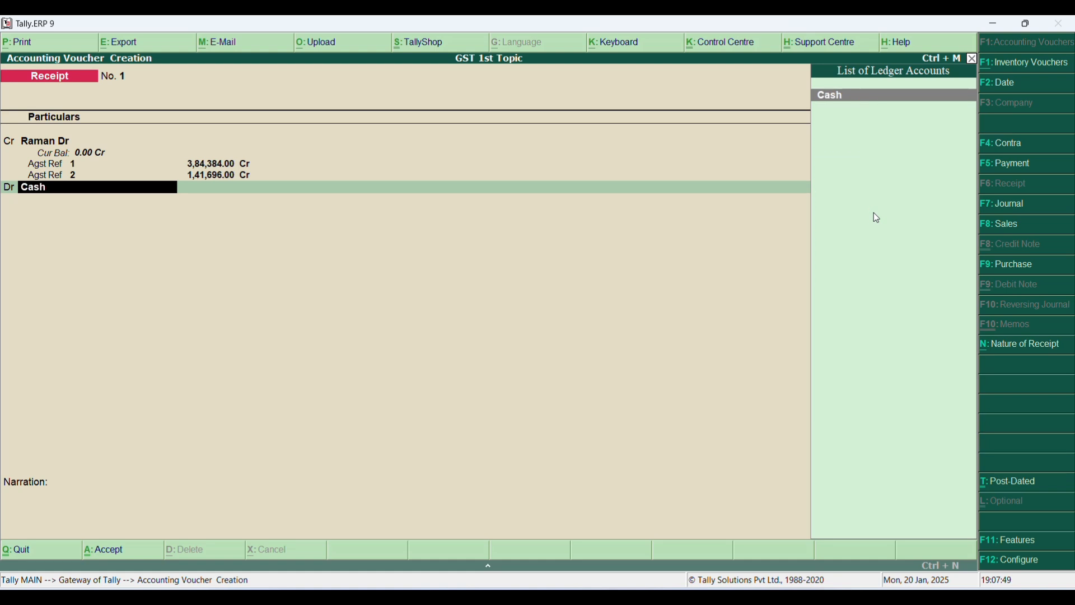
pyautogui.press('Return')
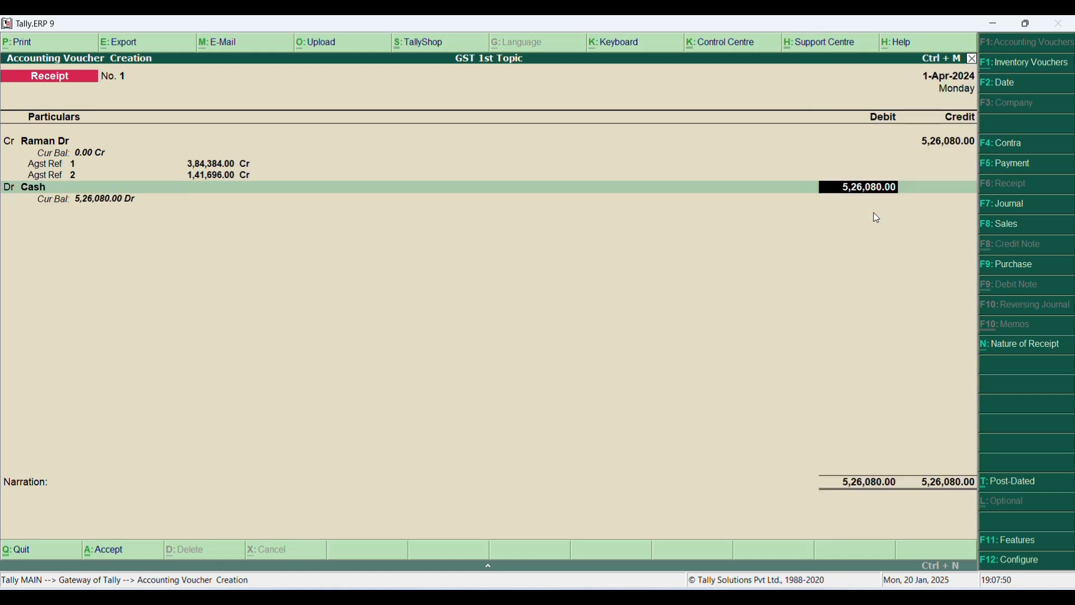
pyautogui.press('Return')
pyautogui.press('Return')
pyautogui.press('Return')
pyautogui.press('Return')
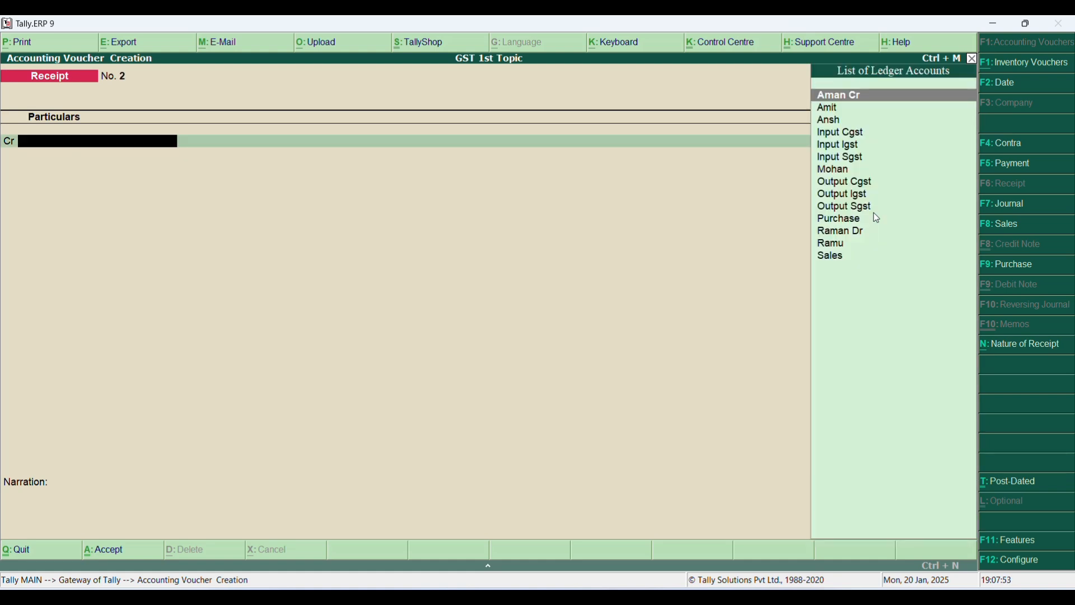
# - In the new Receipt voucher, credit the debtor listed second among the ledger accounts with 5,42,080
pyautogui.press('Down')
pyautogui.press('Down')
pyautogui.press('Down')
pyautogui.press('Down')
pyautogui.press('Down')
pyautogui.press('Down')
pyautogui.press('Down')
pyautogui.press('Down')
pyautogui.press('Down')
pyautogui.press('Down')
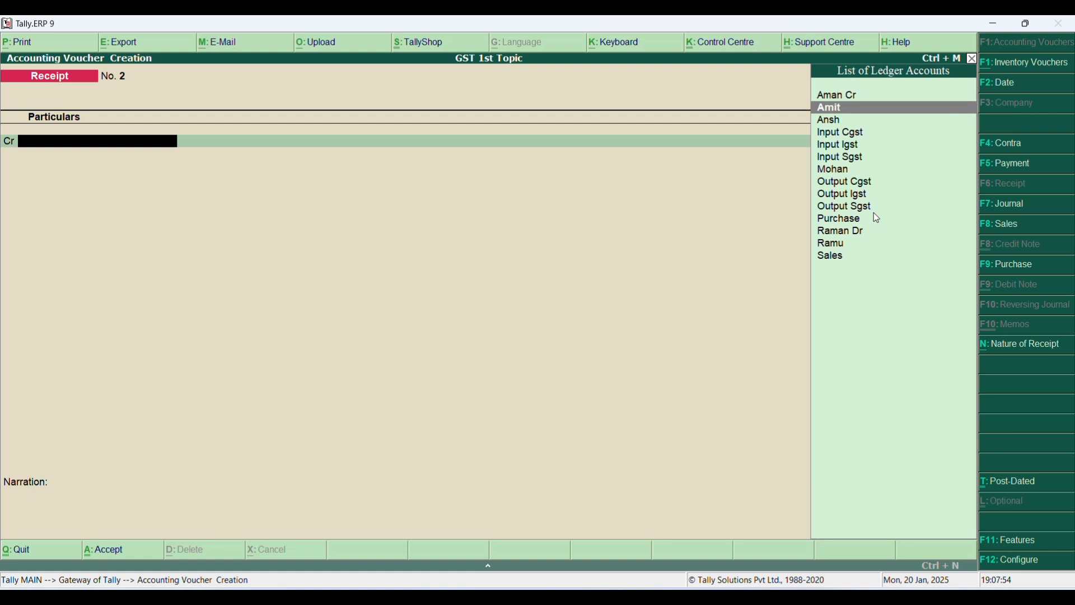
pyautogui.press('Down')
pyautogui.press('Down')
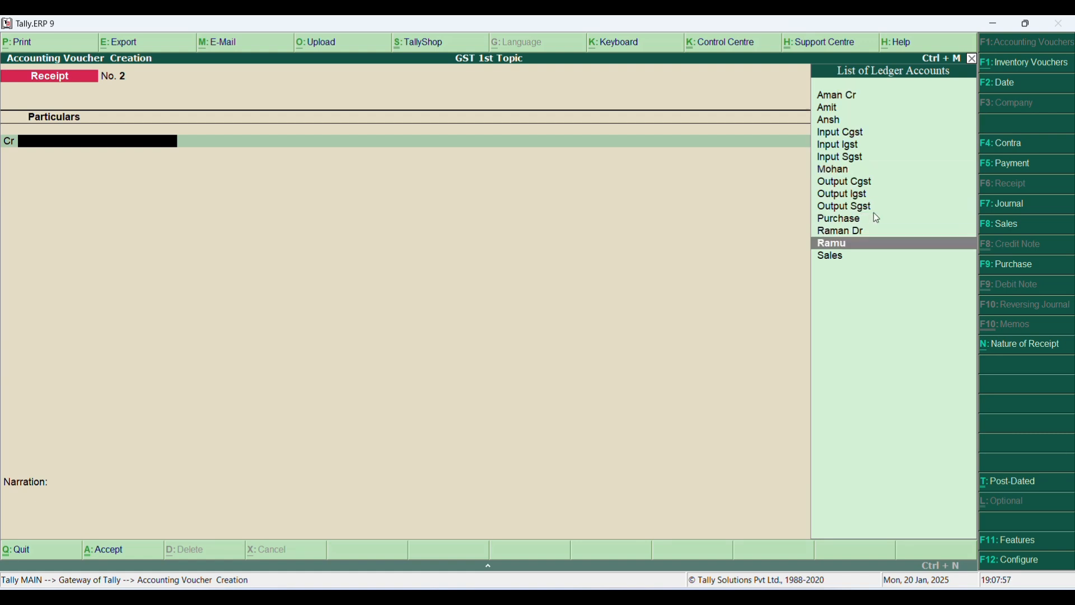
pyautogui.press('Up')
pyautogui.press('Up')
pyautogui.press('Up')
pyautogui.press('Up')
pyautogui.press('Up')
pyautogui.press('Up')
pyautogui.press('Up')
pyautogui.press('Up')
pyautogui.press('Up')
pyautogui.press('Up')
pyautogui.press('Up')
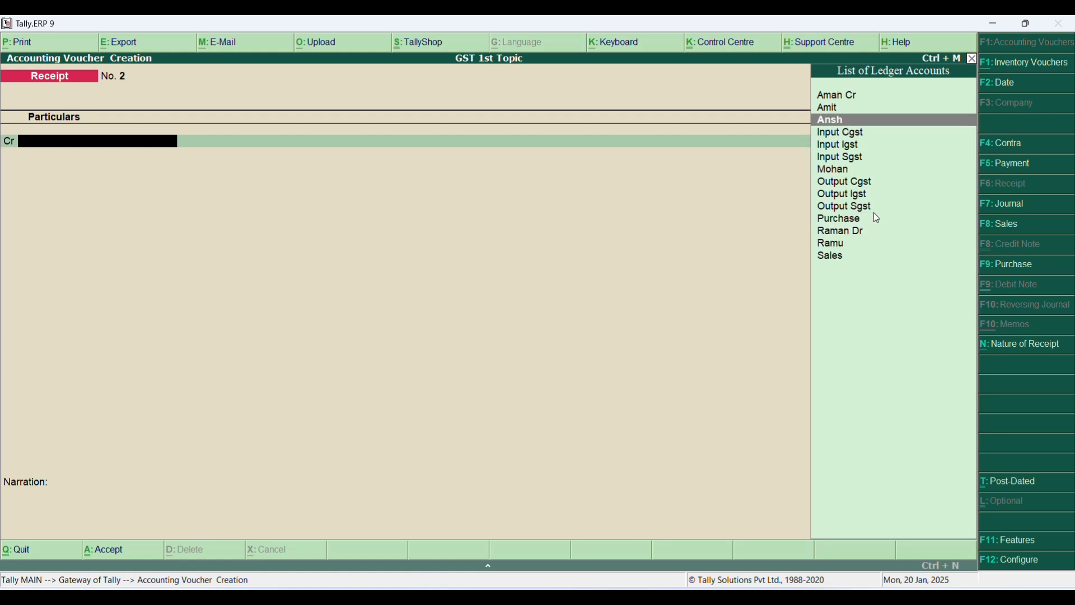
pyautogui.press('Return')
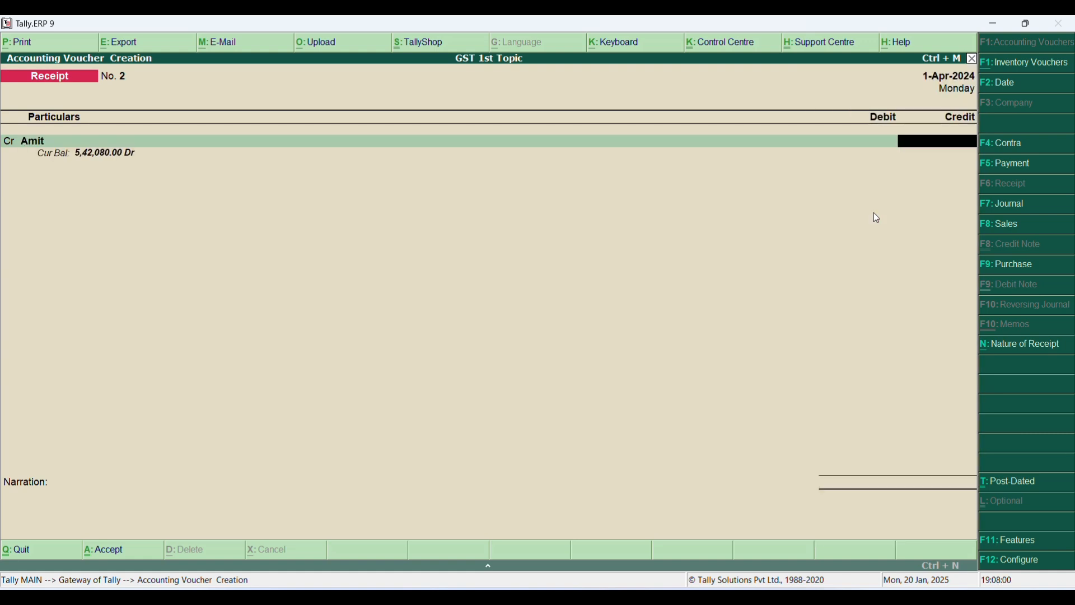
pyautogui.write('5,42,080')
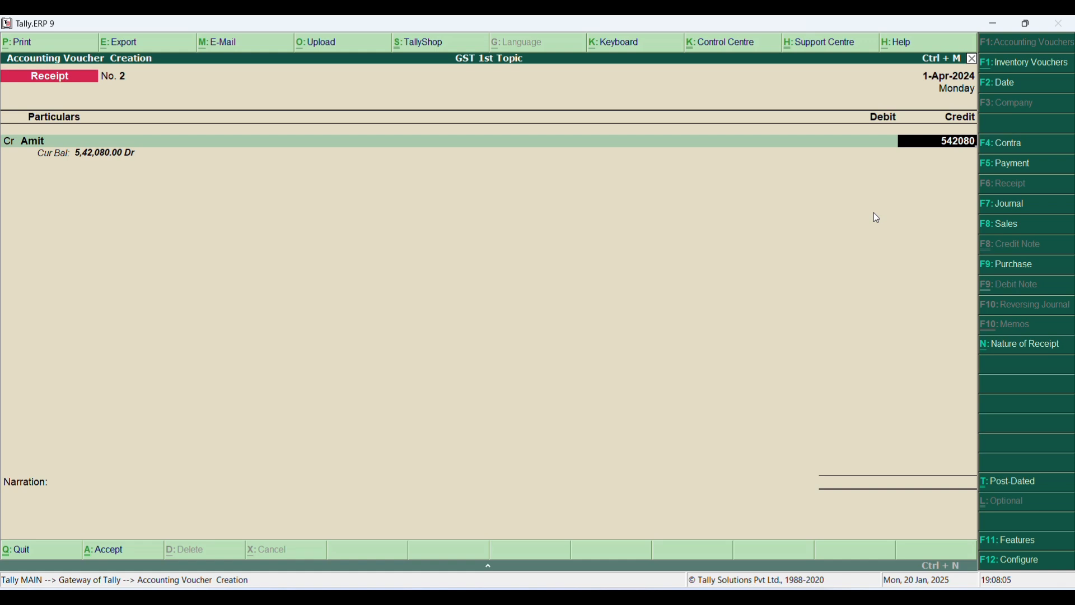
pyautogui.press('Return')
# - Allocate the full 5,42,080 receipt as Agst Ref to bill 3
pyautogui.press('Return')
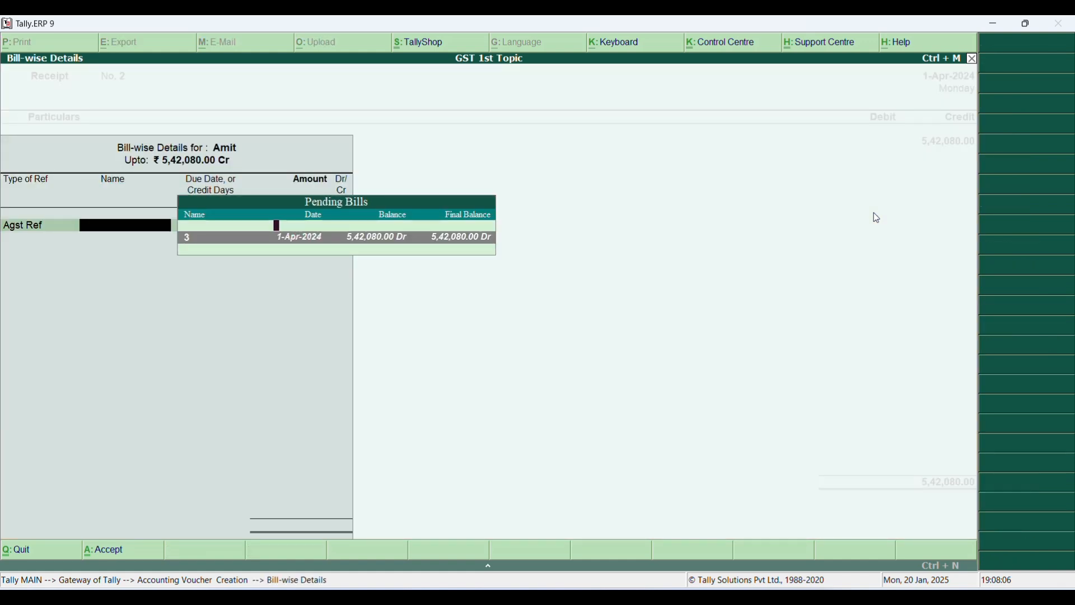
pyautogui.press('Return')
pyautogui.press('Return')
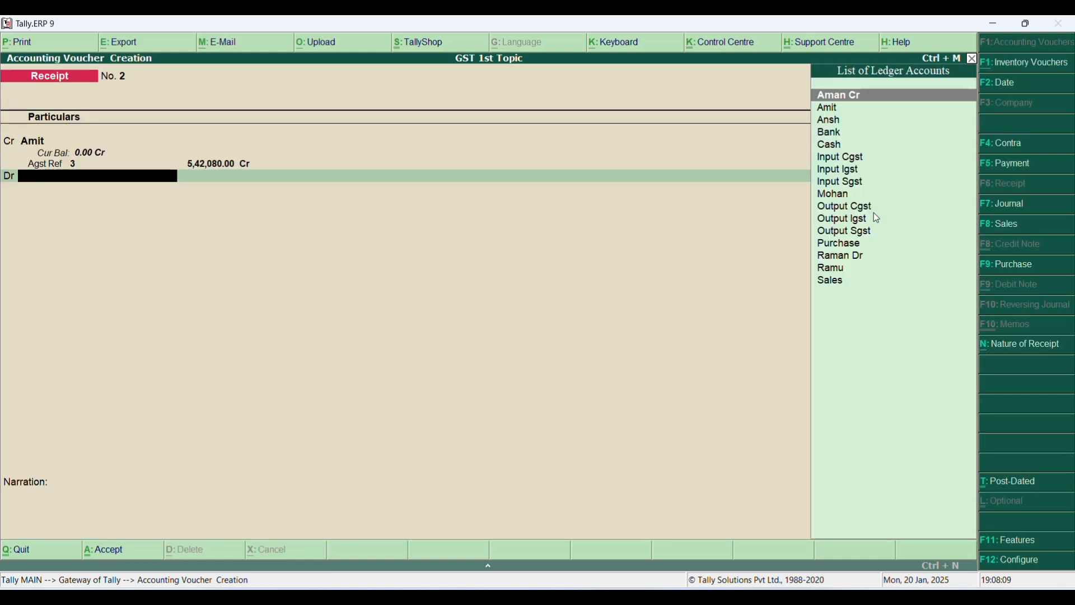
# - Debit Bank for 5,42,080, keep Cheque/DD with the instrument and bank details blank, and save the receipt voucher
pyautogui.write('Bank')
pyautogui.press('Return')
pyautogui.press('Return')
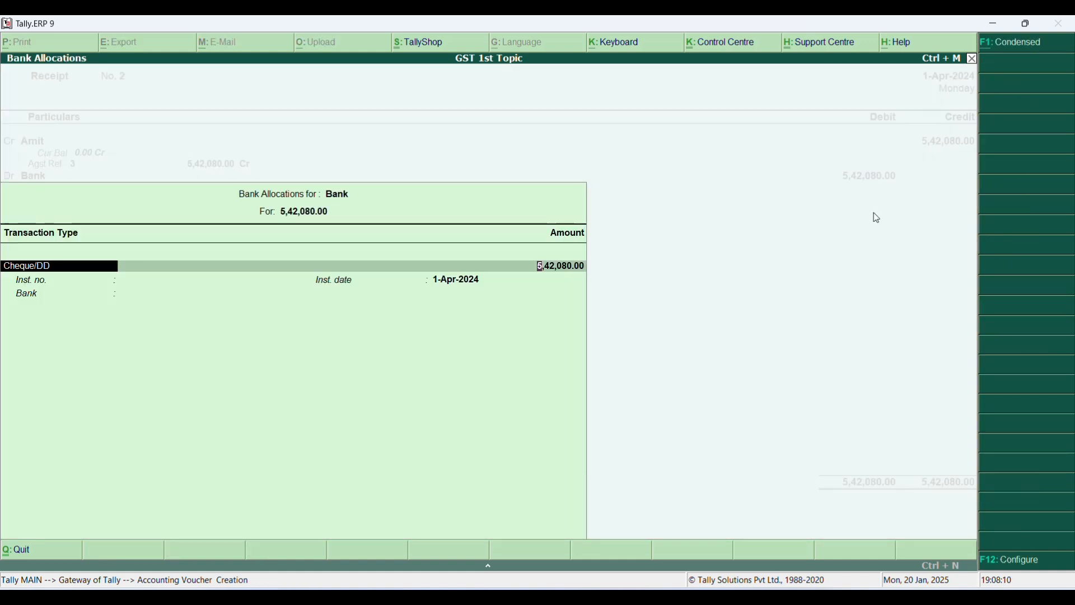
pyautogui.press('Return')
pyautogui.press('Return')
pyautogui.press('Return')
pyautogui.press('Return')
pyautogui.press('Return')
pyautogui.press('Return')
pyautogui.press('Return')
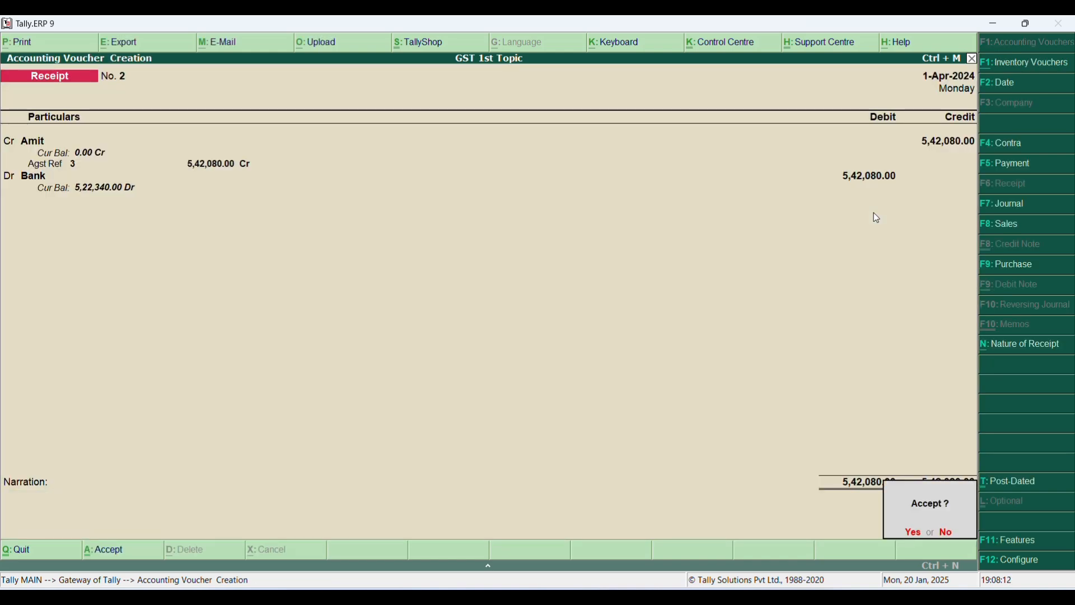
pyautogui.press('Return')
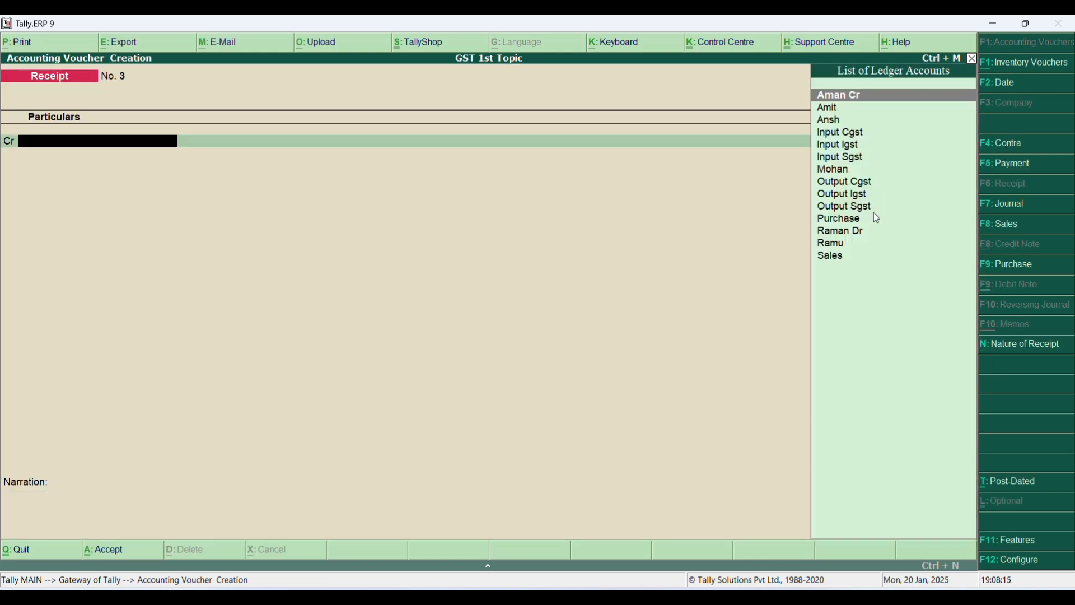
# - Start a Payment voucher and debit the creditor's ledger marked Cr with 4,48,000
pyautogui.press('F5')
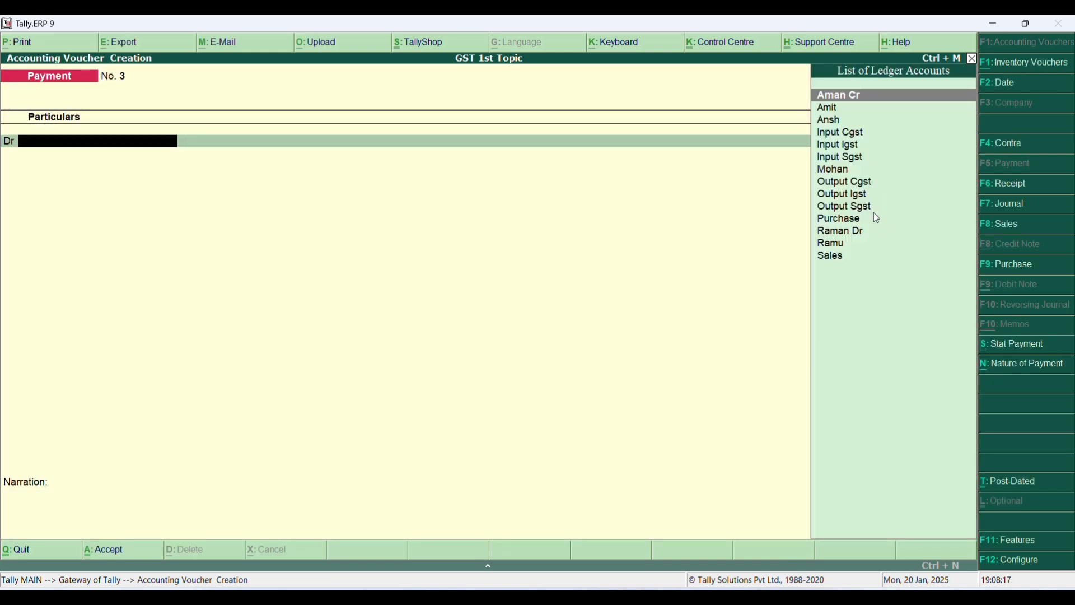
pyautogui.press('Return')
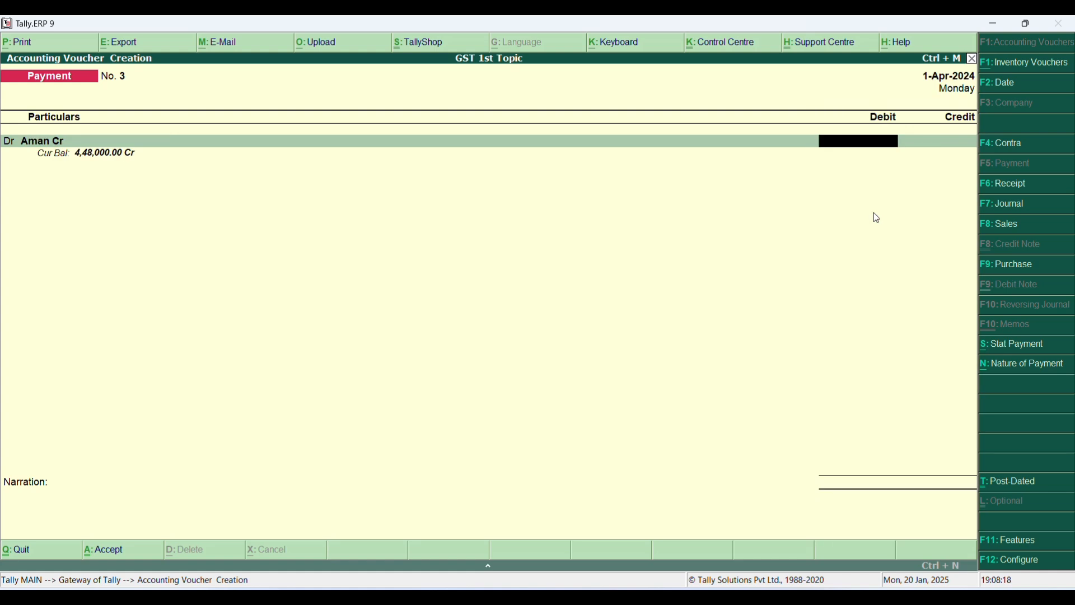
pyautogui.write('448000')
pyautogui.press('Return')
# - Allocate the 4,48,000 payment as Agst Ref to bill 6473
pyautogui.press('Return')
pyautogui.press('Return')
pyautogui.press('Return')
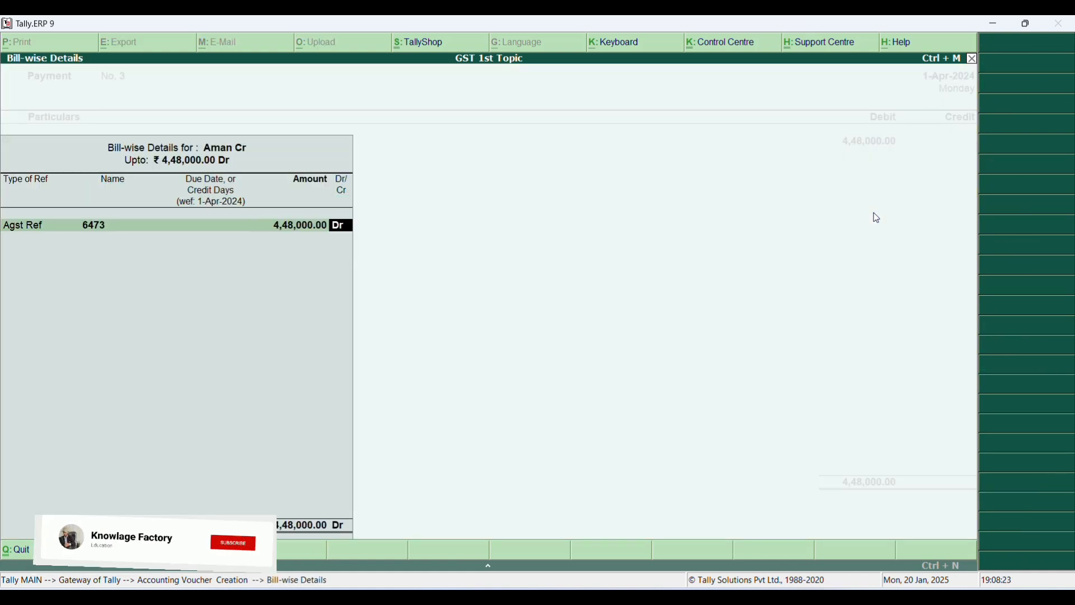
pyautogui.press('Return')
# - Credit Cash for 4,48,000, leave the narration blank and save the payment voucher
pyautogui.write('ca')
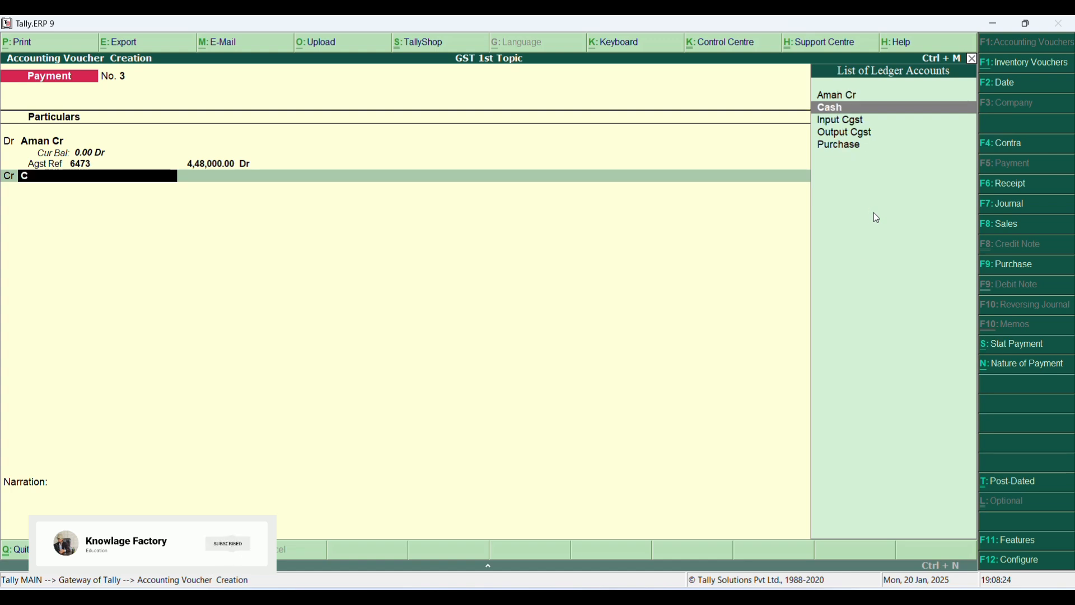
pyautogui.press('Return')
pyautogui.press('Return')
pyautogui.press('Return')
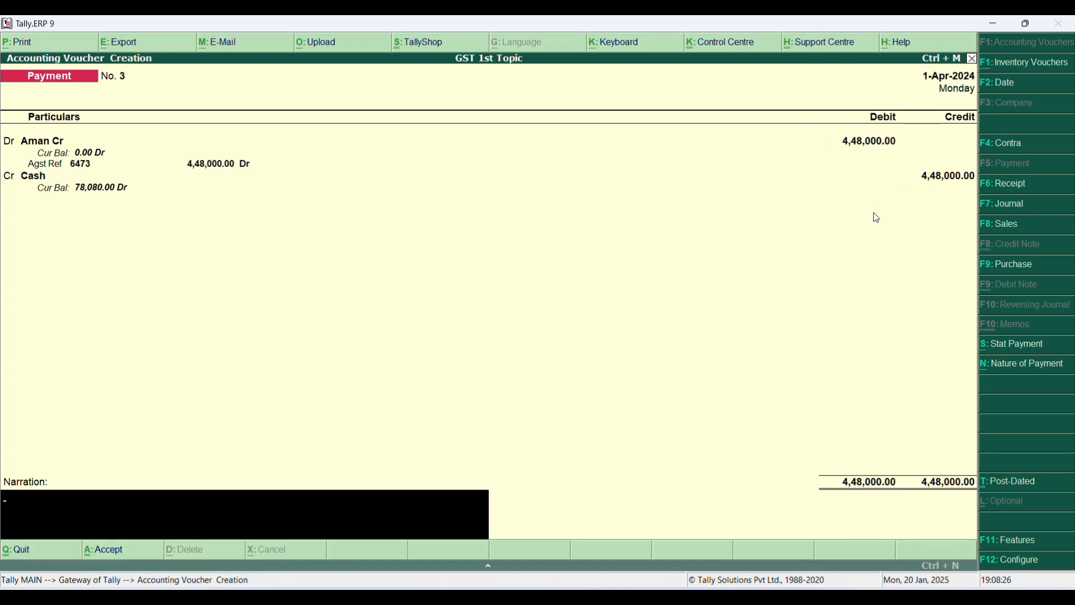
pyautogui.press('Return')
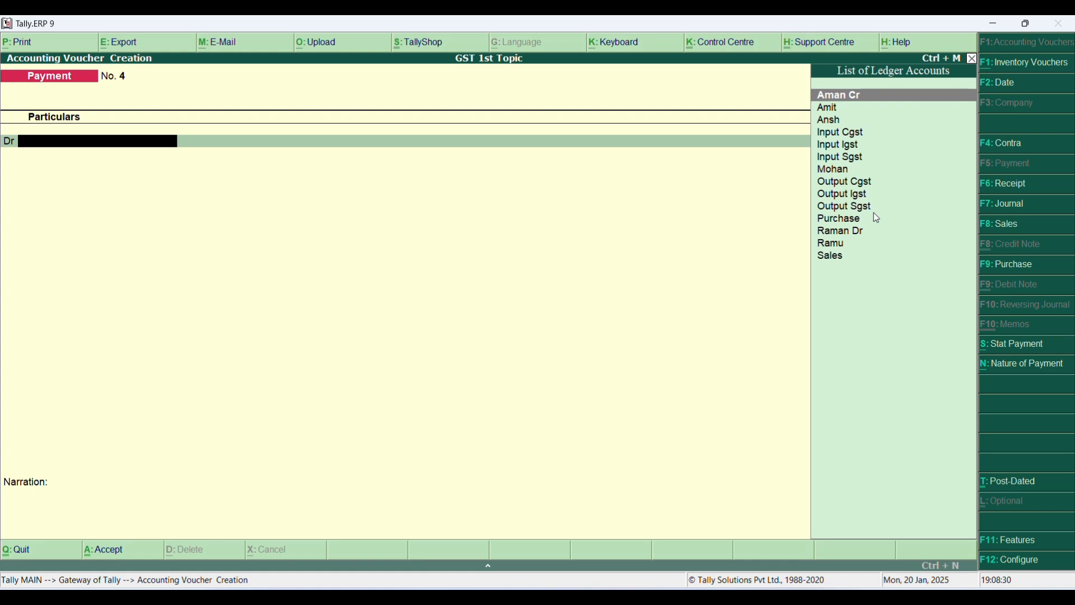
# - In the new Payment voucher, debit the creditor listed third among the ledger accounts with 5,29,290
pyautogui.write('ans')
pyautogui.press('Return')
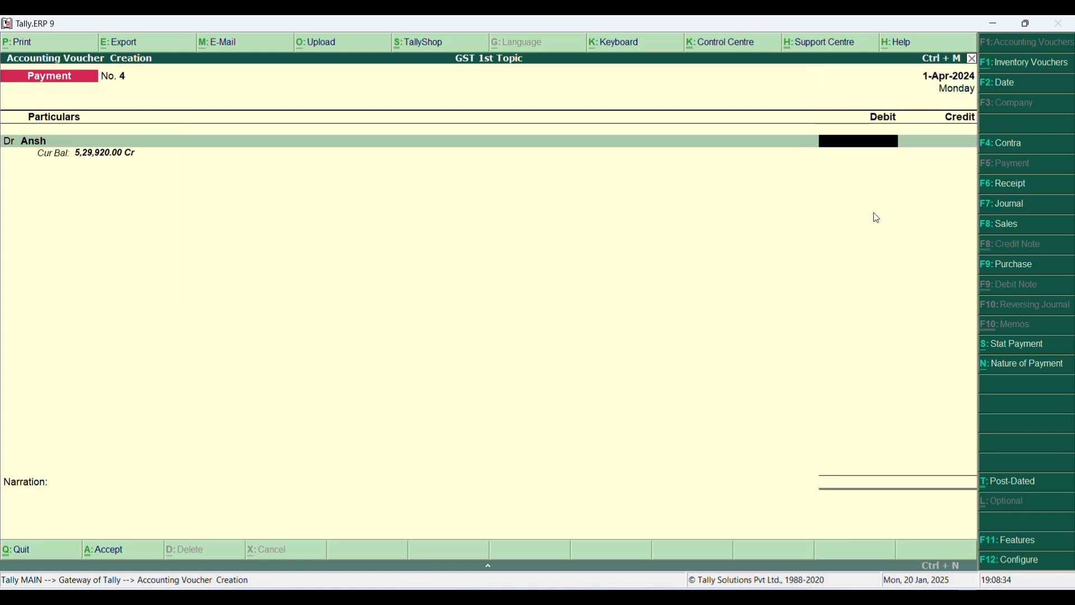
pyautogui.write('529290')
pyautogui.press('Return')
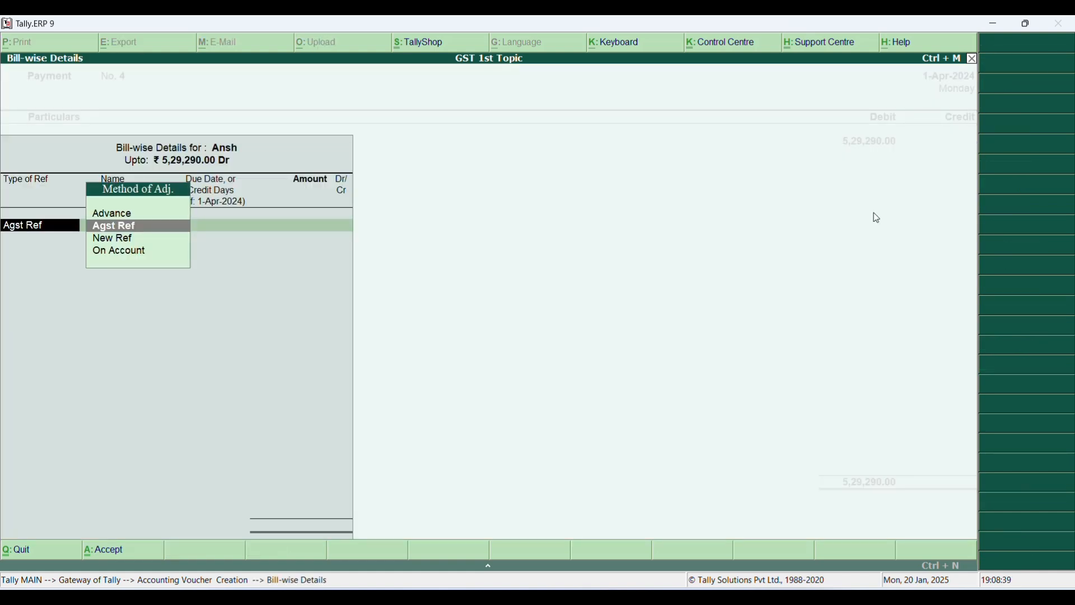
# - Allocate the 5,29,290 payment as Agst Ref to bill 1012
pyautogui.press('Return')
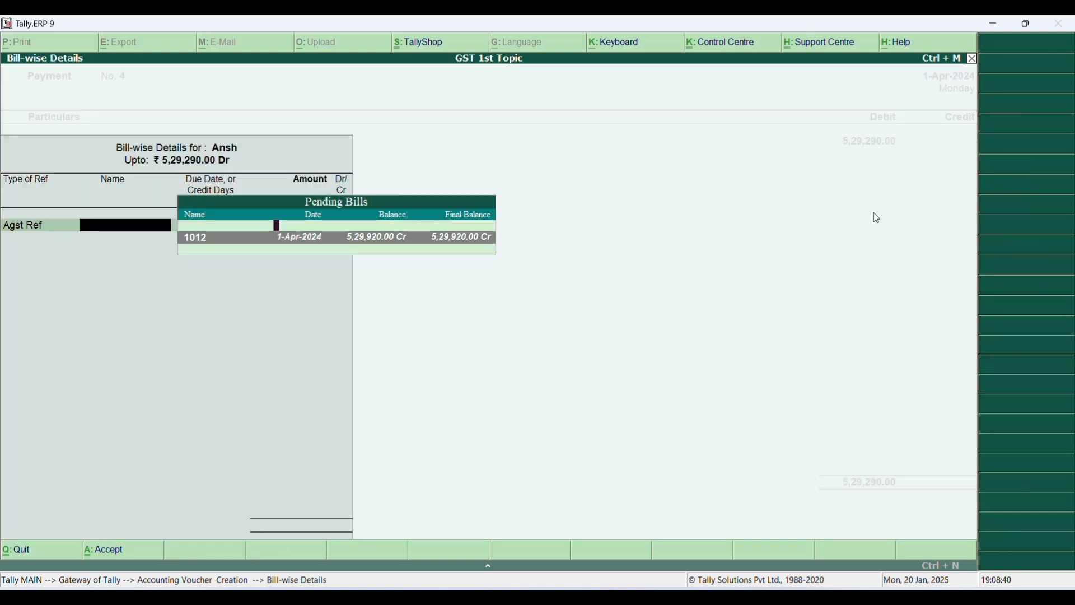
pyautogui.press('Return')
pyautogui.press('Return')
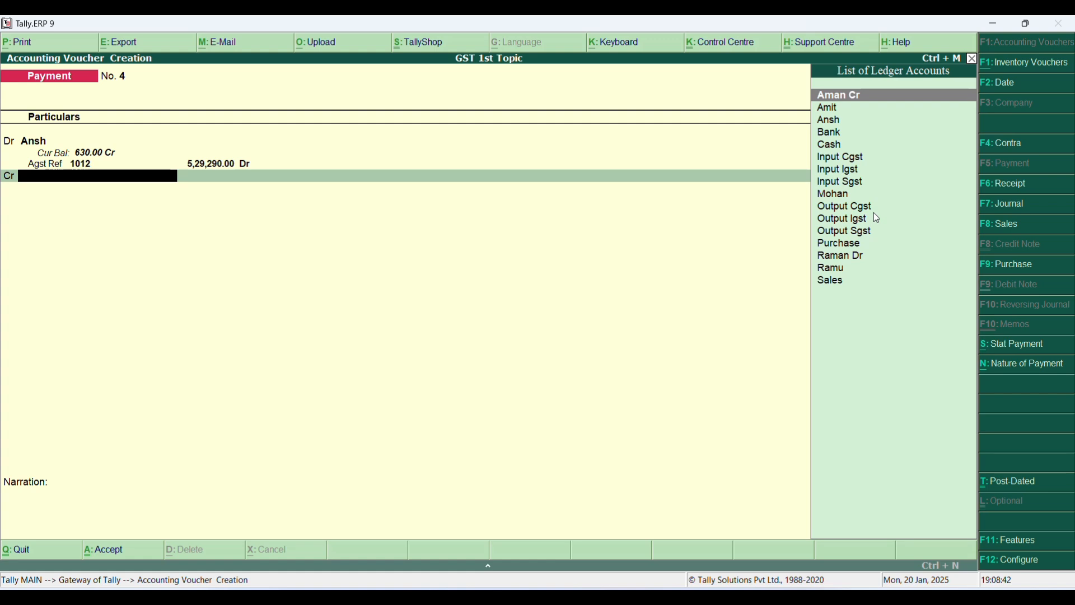
# - Credit Bank for 5,29,290, keep the default Cheque details dated 1-Apr-2024, and save the payment voucher
pyautogui.write('Ban')
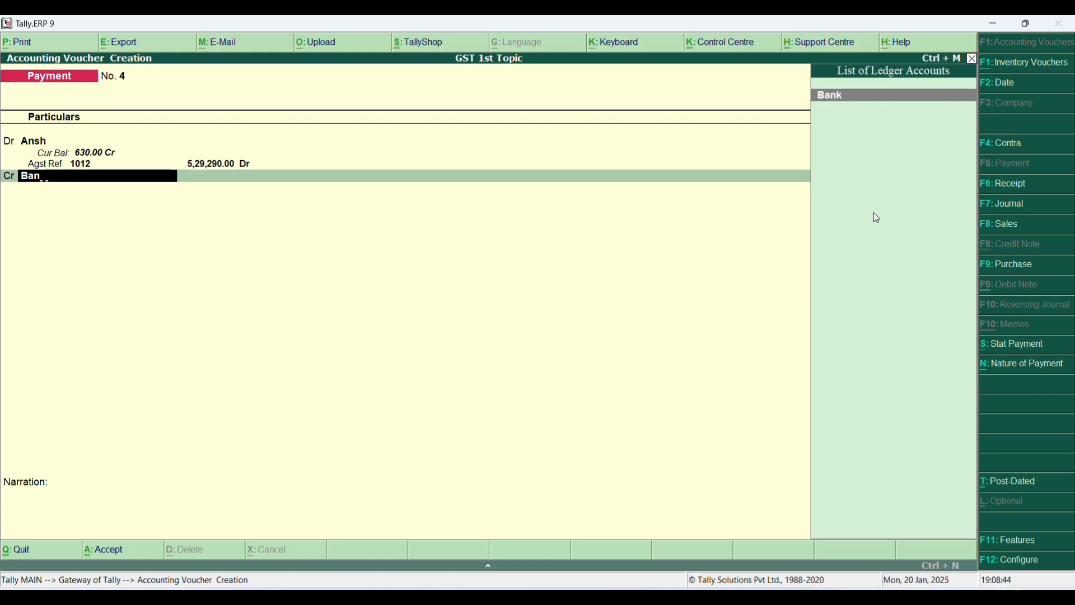
pyautogui.press('Return')
pyautogui.press('Return')
pyautogui.press('Return')
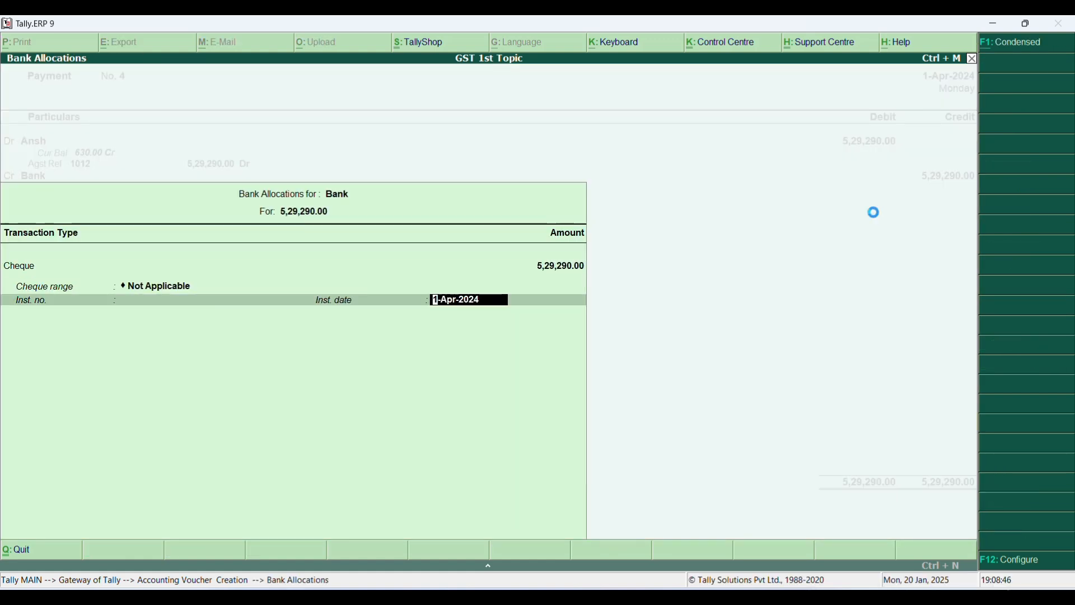
pyautogui.press('Return')
pyautogui.press('Return')
pyautogui.press('Return')
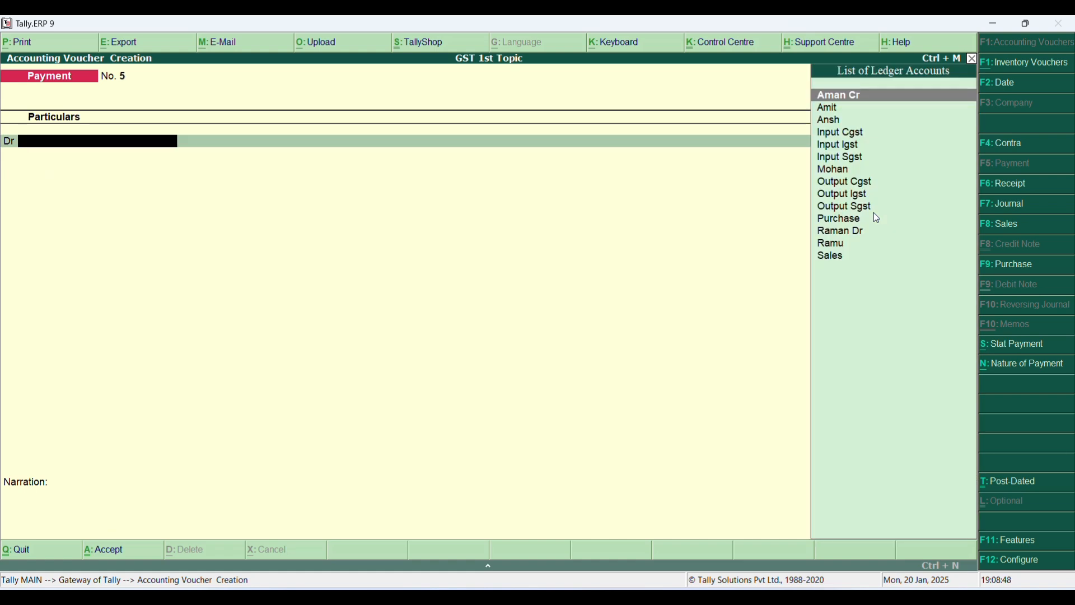
# - In another Payment voucher, debit the same creditor's ledger with the remaining 630
pyautogui.write('Ansh')
pyautogui.press('Return')
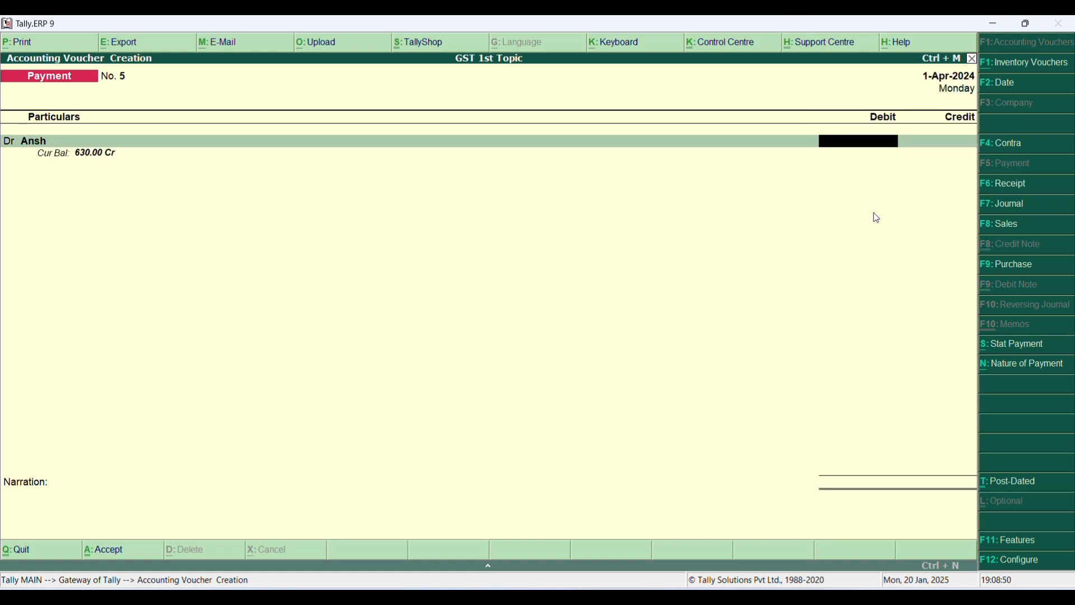
pyautogui.write('630')
pyautogui.press('Return')
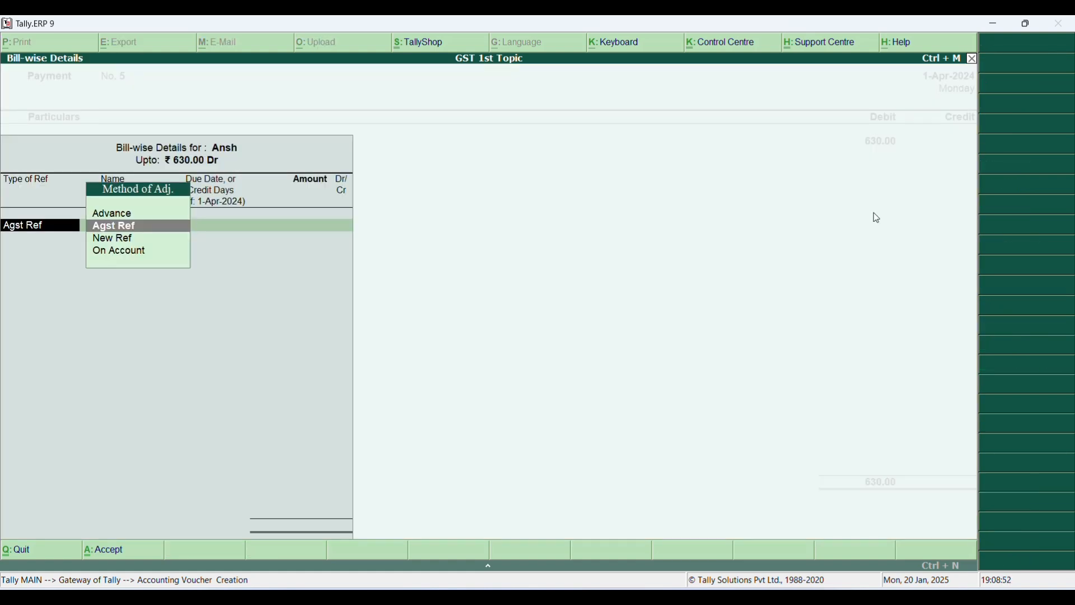
# - Allocate the 630 payment as Agst Ref to bill 1012
pyautogui.press('Return')
pyautogui.press('Return')
pyautogui.press('Return')
pyautogui.press('Return')
# - Credit Cash for 630, leave the narration blank and save the payment voucher
pyautogui.write('C')
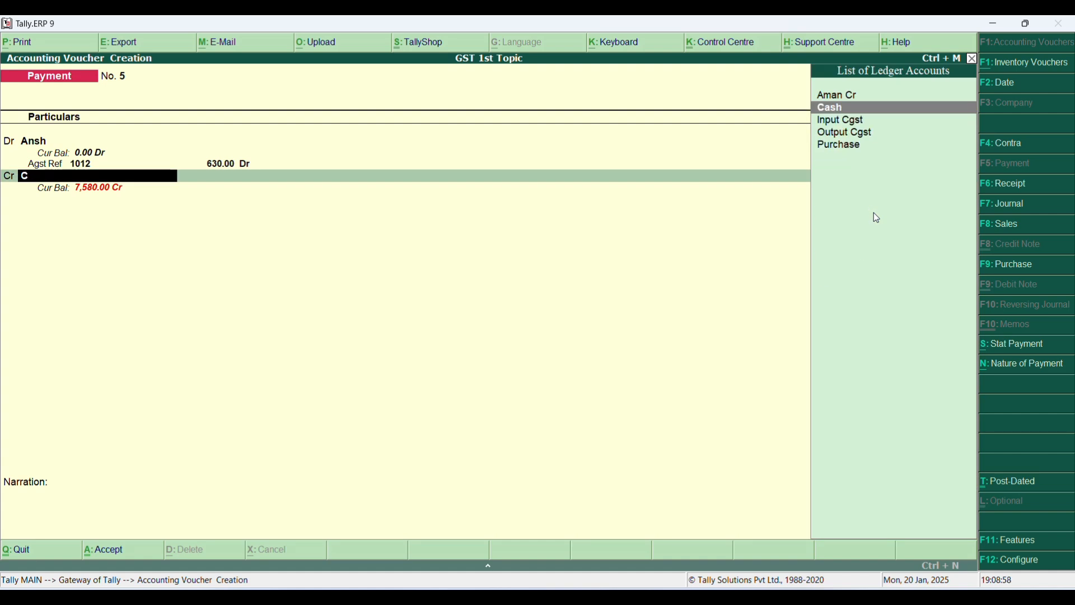
pyautogui.write('a')
pyautogui.press('Return')
pyautogui.press('Return')
pyautogui.press('Return')
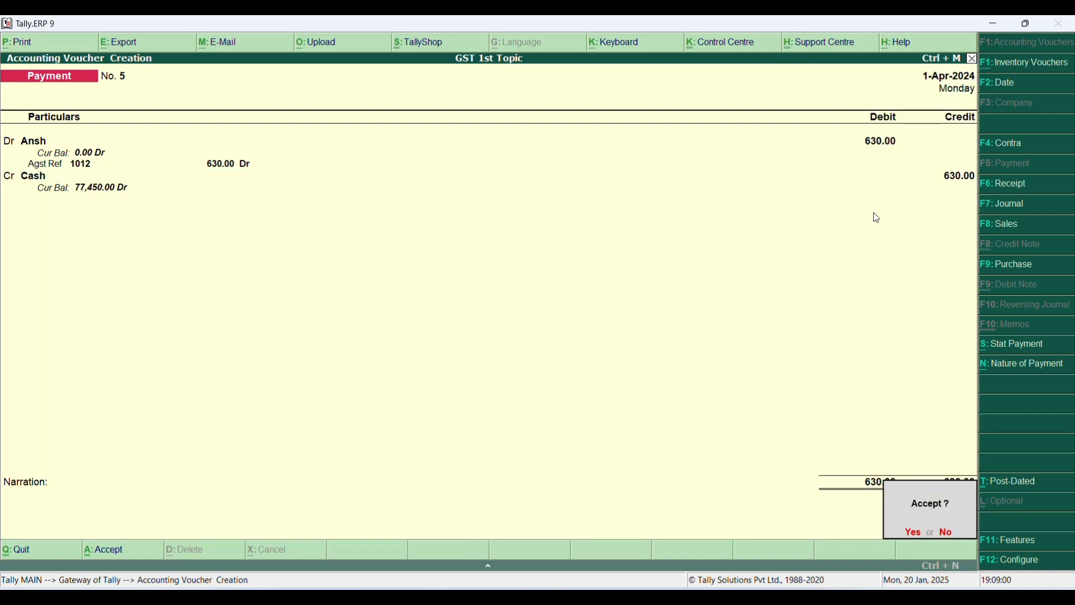
pyautogui.press('Return')
# - Examine the detailed Balance Sheet for outstanding debtors and creditors and for the Cash-in-Hand and Bank Accounts balances
pyautogui.press('Escape')
pyautogui.press('Return')
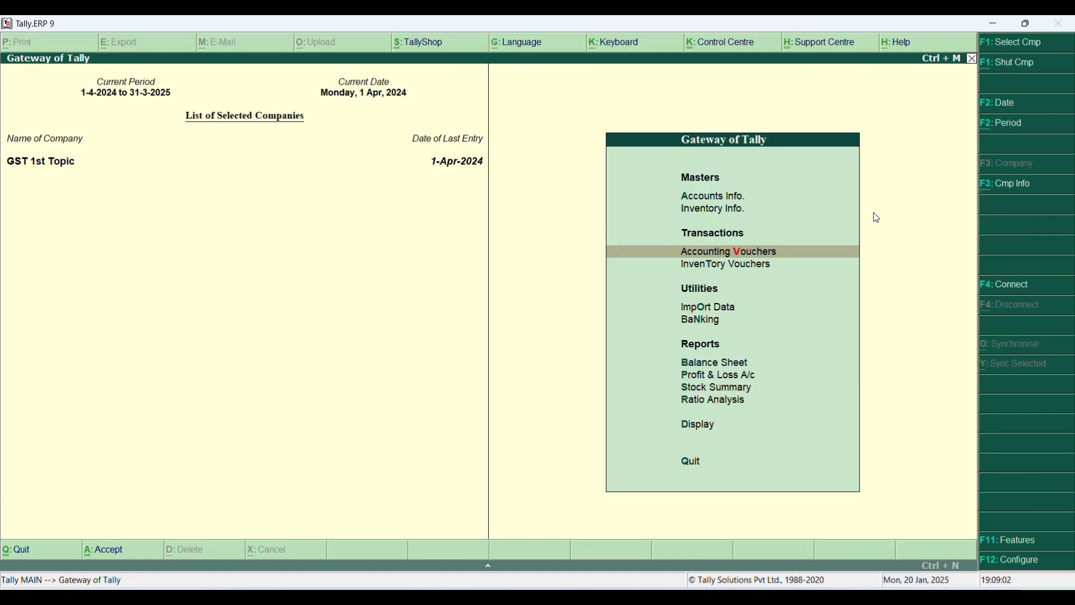
pyautogui.press('Down')
pyautogui.press('Down')
pyautogui.press('Down')
pyautogui.press('Down')
pyautogui.press('Return')
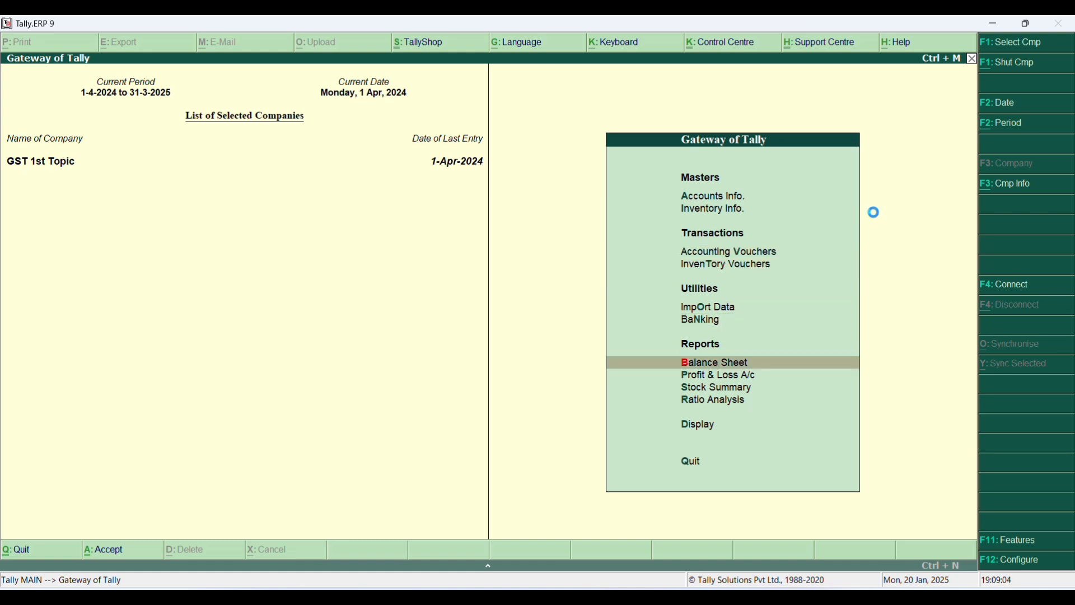
pyautogui.hotkey('alt', 'F1')
pyautogui.press('Down')
pyautogui.press('Right')
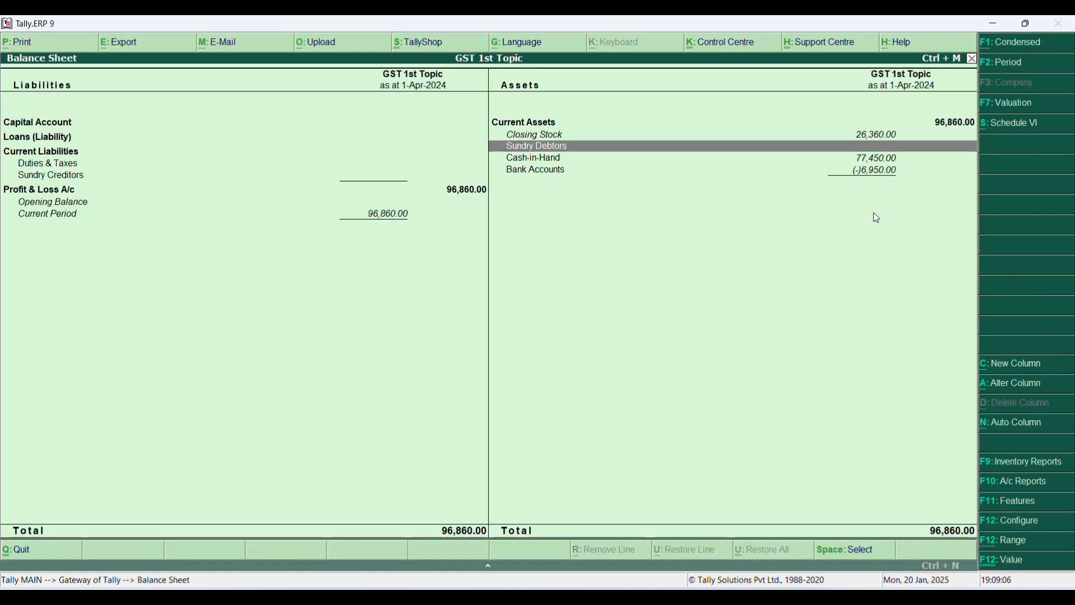
pyautogui.press('Down')
pyautogui.press('Down')
pyautogui.press('Up')
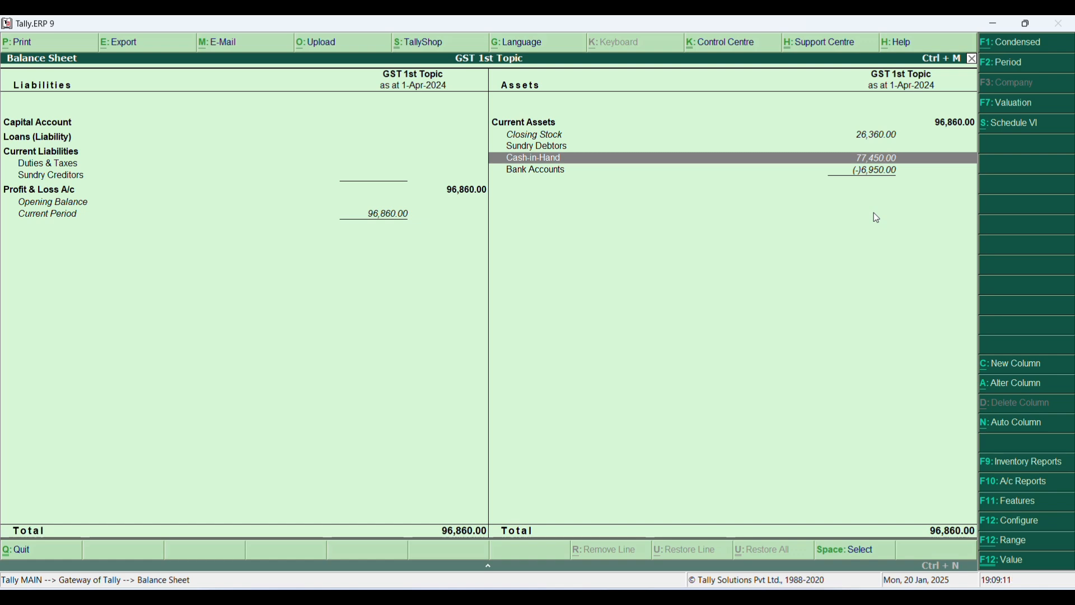
pyautogui.press('Down')
pyautogui.press('Up')
pyautogui.press('Down')
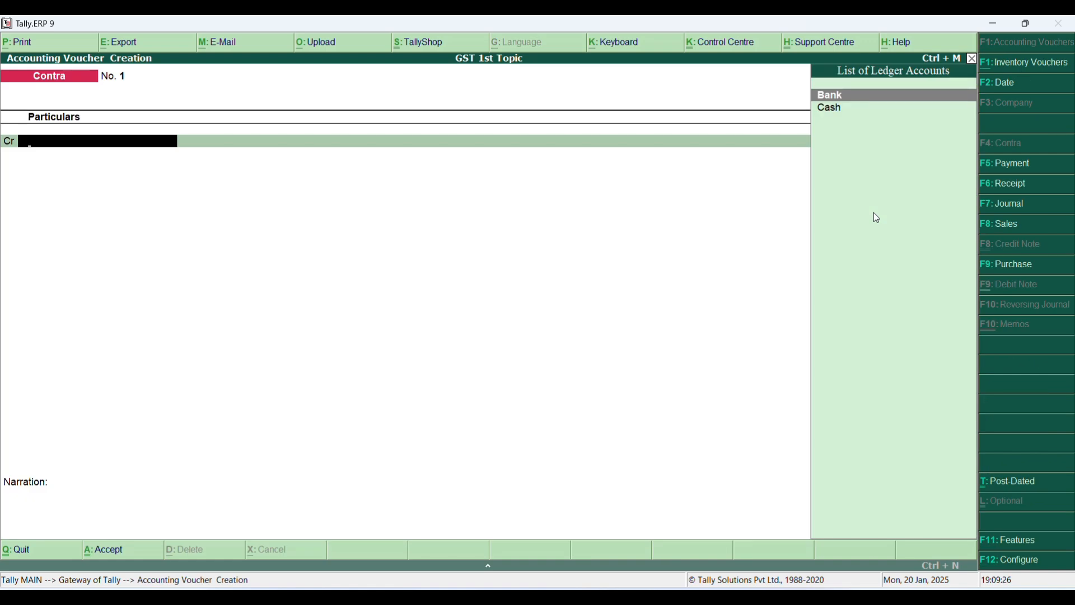
# - In the Contra voucher, credit Cash with 10,000 and debit Bank with the same amount
pyautogui.write('Cash')
pyautogui.press('Return')
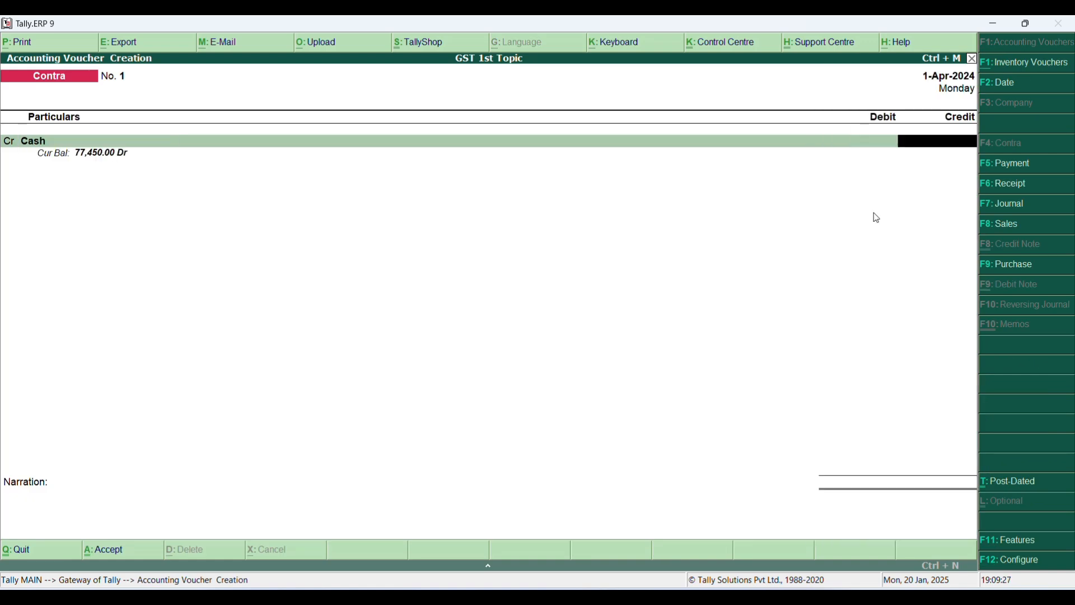
pyautogui.write('10,000')
pyautogui.press('Return')
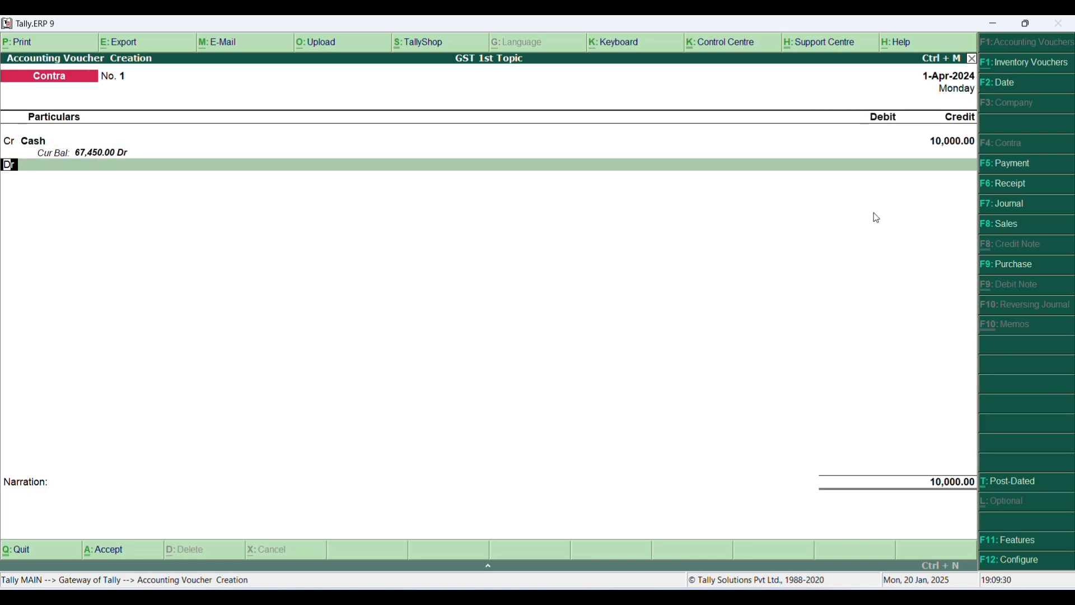
pyautogui.write('Bank')
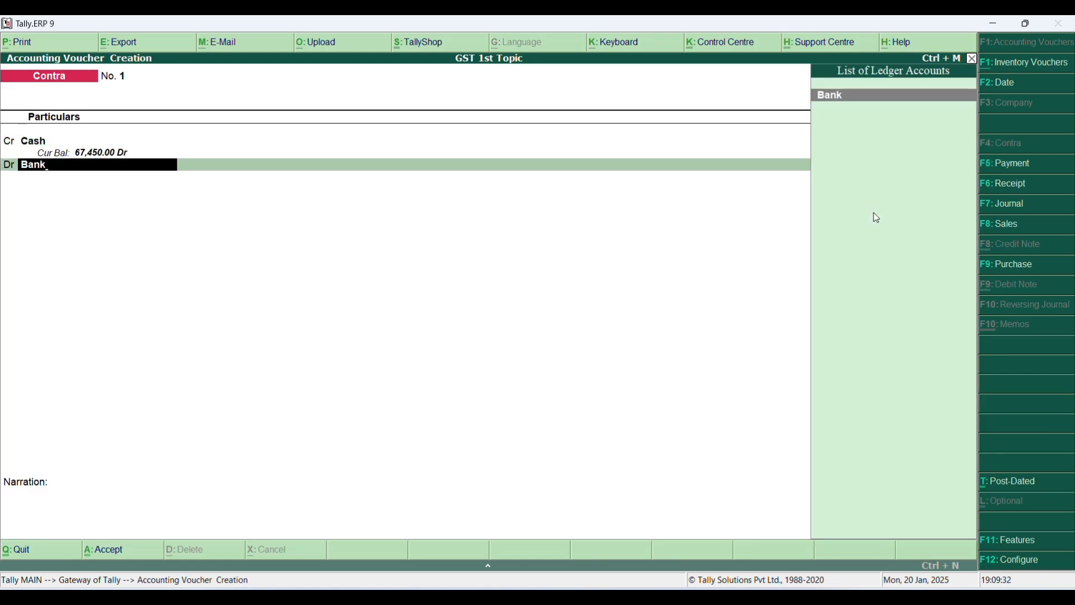
pyautogui.press('Return')
pyautogui.press('Return')
# - Keep Cash as the bank allocation's transaction type, leave the denominations and narration blank, and save the contra voucher
pyautogui.press('Return')
pyautogui.press('Return')
pyautogui.press('Return')
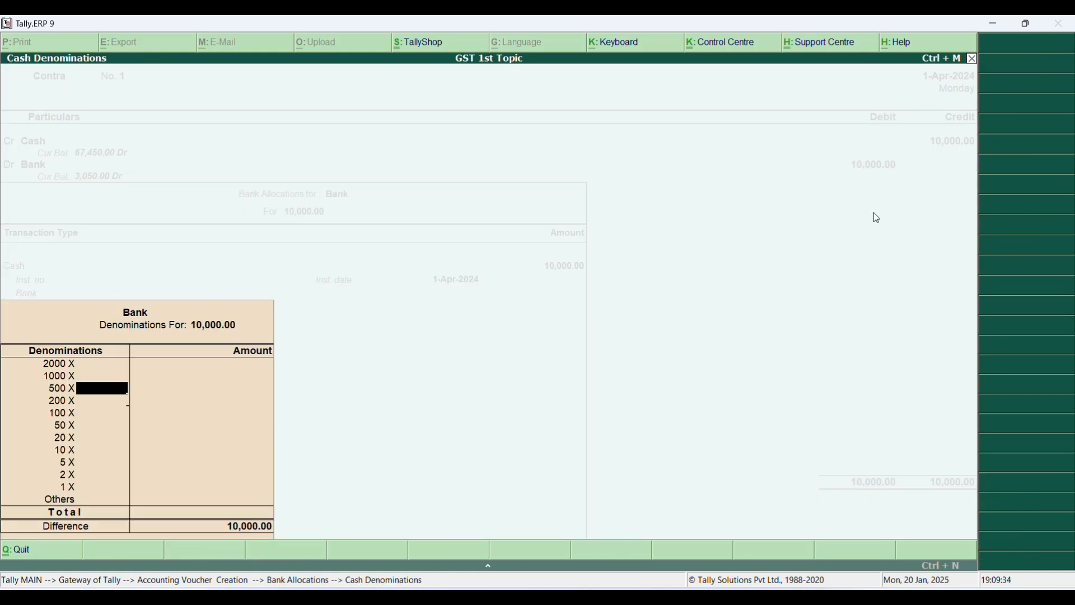
pyautogui.press('Return')
pyautogui.press('Return')
pyautogui.press('Return')
pyautogui.press('Return')
pyautogui.press('Return')
pyautogui.press('Return')
pyautogui.press('Return')
pyautogui.press('Return')
pyautogui.press('Return')
pyautogui.press('Return')
pyautogui.press('Return')
pyautogui.press('Return')
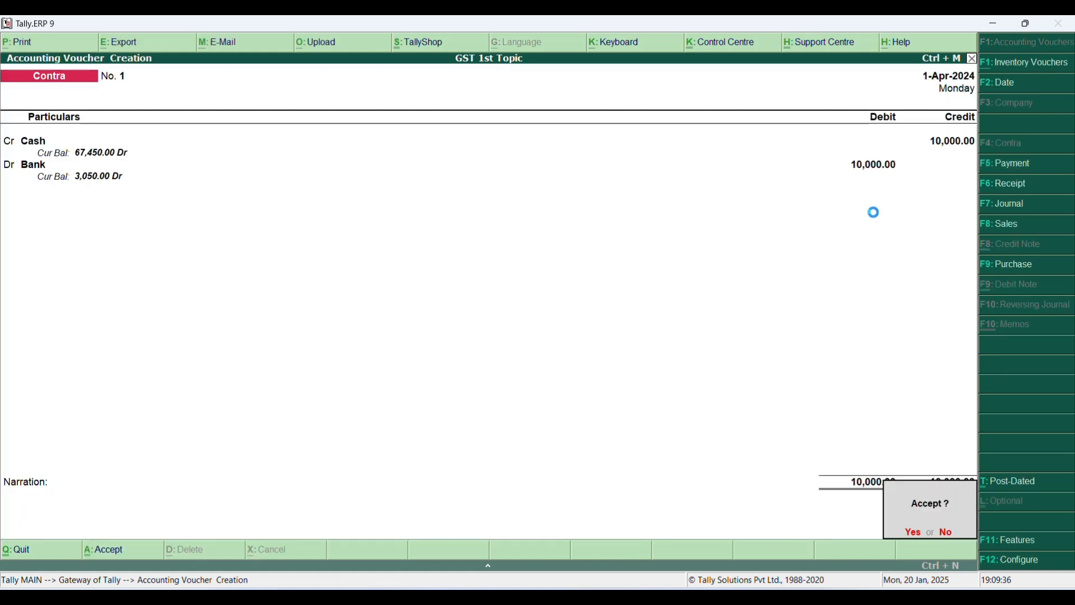
pyautogui.press('Return')
pyautogui.press('Escape')
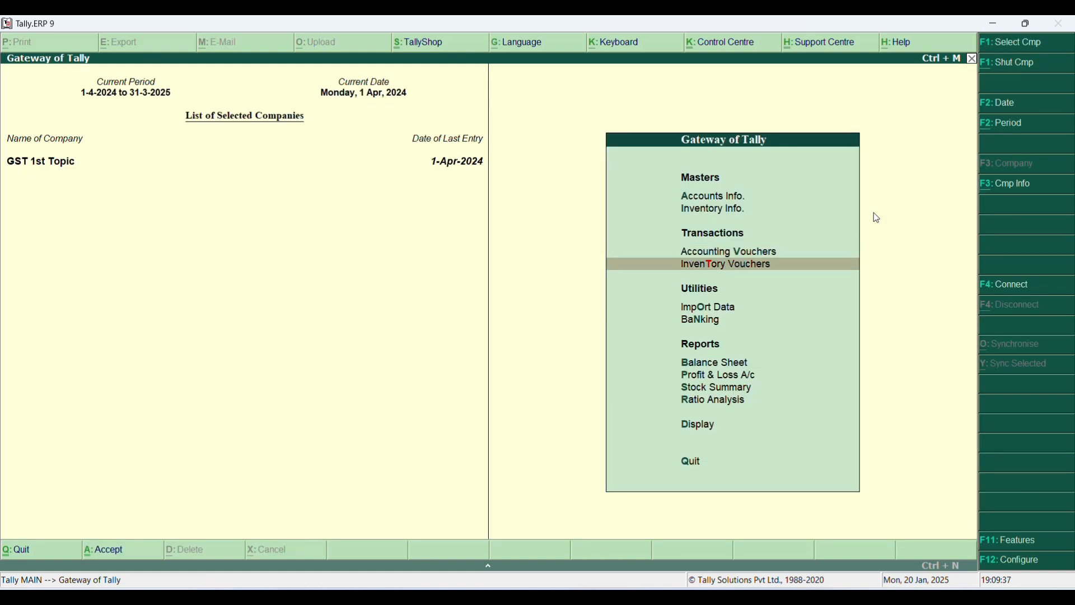
# - Open the detailed Balance Sheet and examine Duties & Taxes and Sundry Creditors under Current Liabilities
pyautogui.press('b')
pyautogui.hotkey('alt', 'F1')
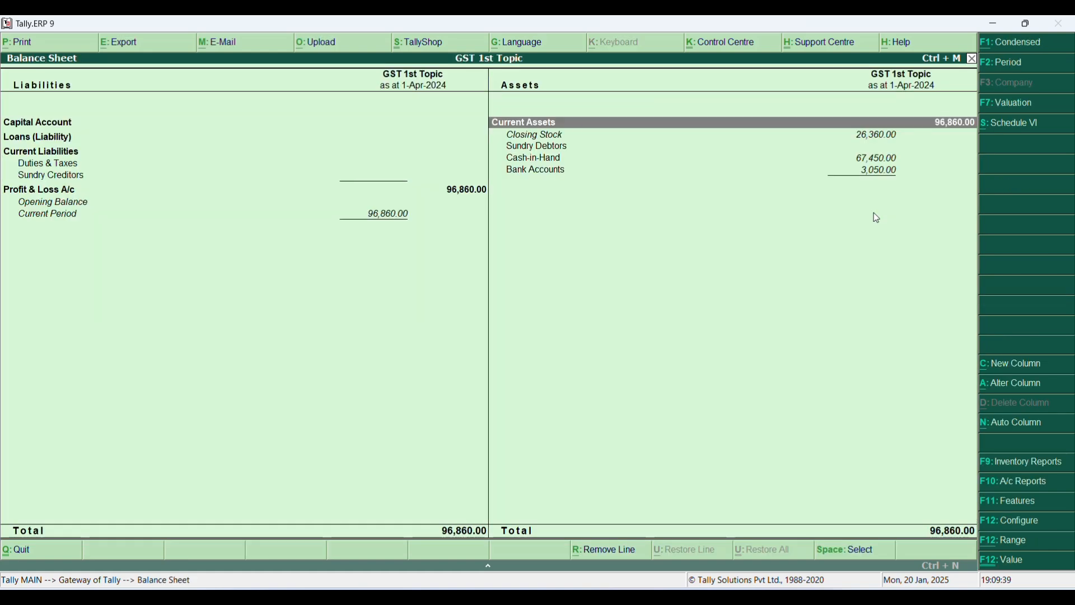
pyautogui.press('Down')
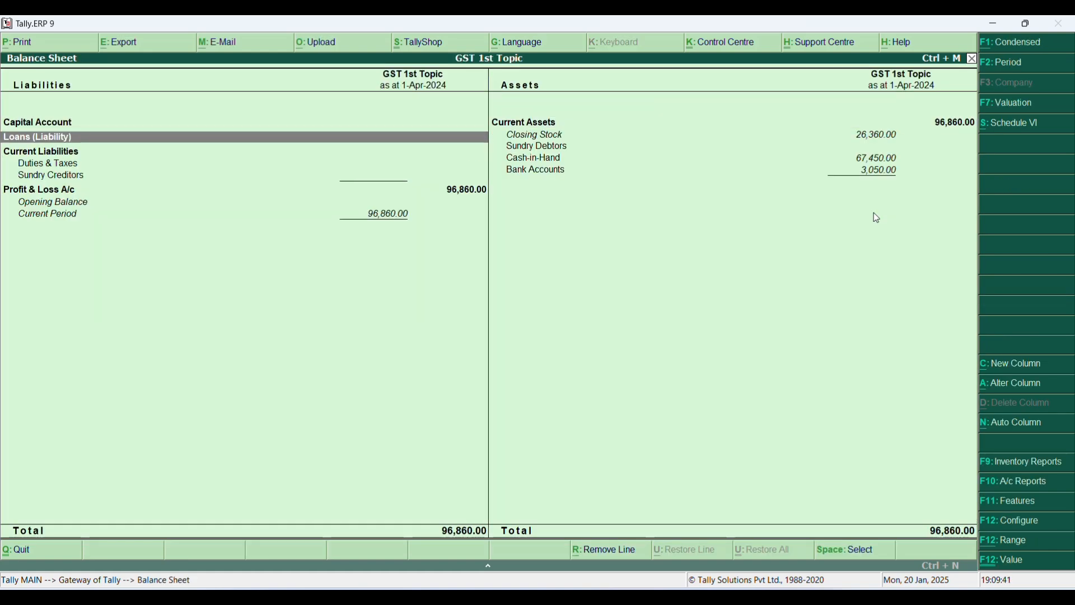
pyautogui.press('Down')
pyautogui.press('Down')
pyautogui.press('Down')
pyautogui.press('Down')
pyautogui.press('Up')
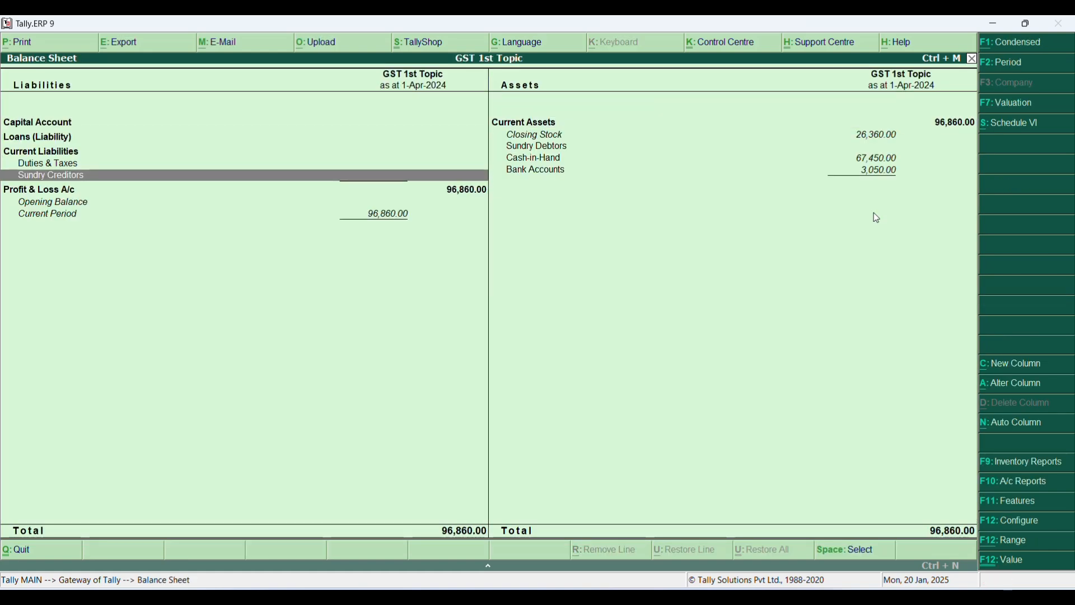
pyautogui.press('Up')
pyautogui.press('Up')
pyautogui.press('Down')
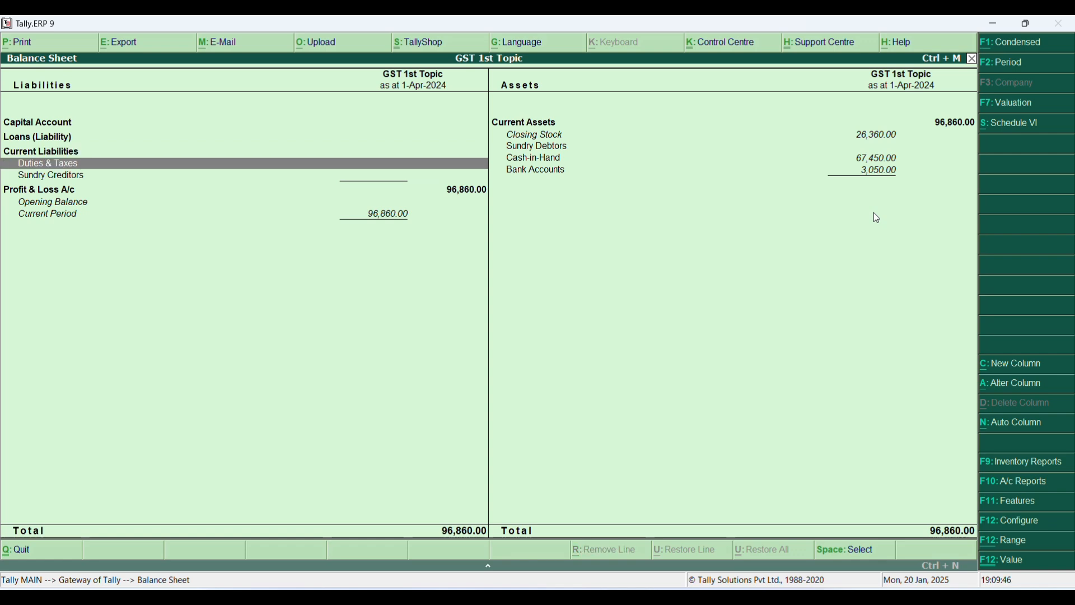
pyautogui.press('Down')
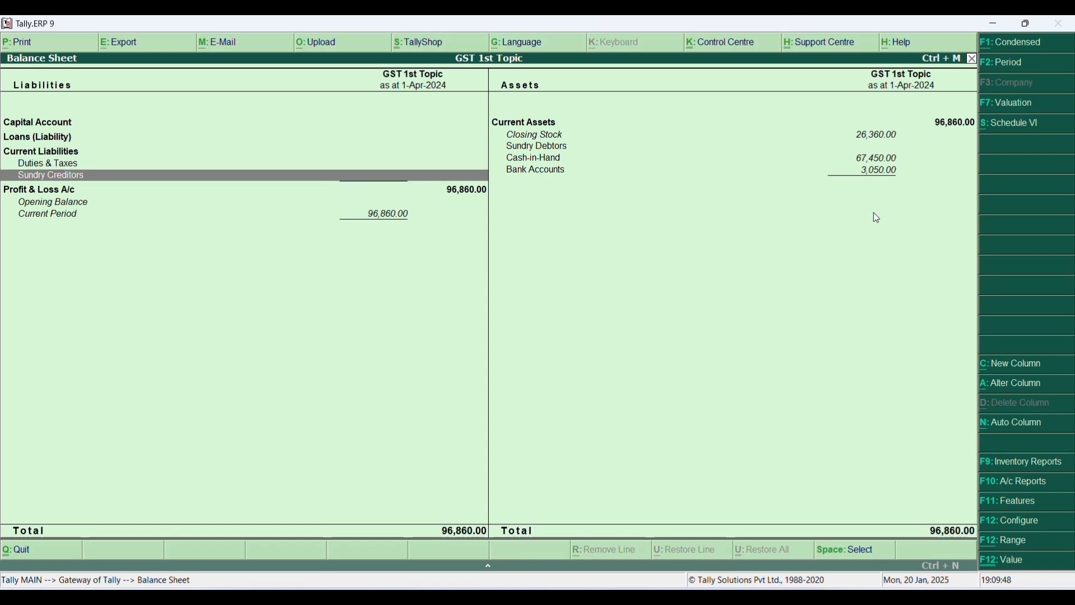
# - Examine the Closing Stock, Sundry Debtors, Cash-in-Hand and Bank Accounts lines under Current Assets
pyautogui.press('Up')
pyautogui.press('Up')
pyautogui.press('Right')
pyautogui.press('Up')
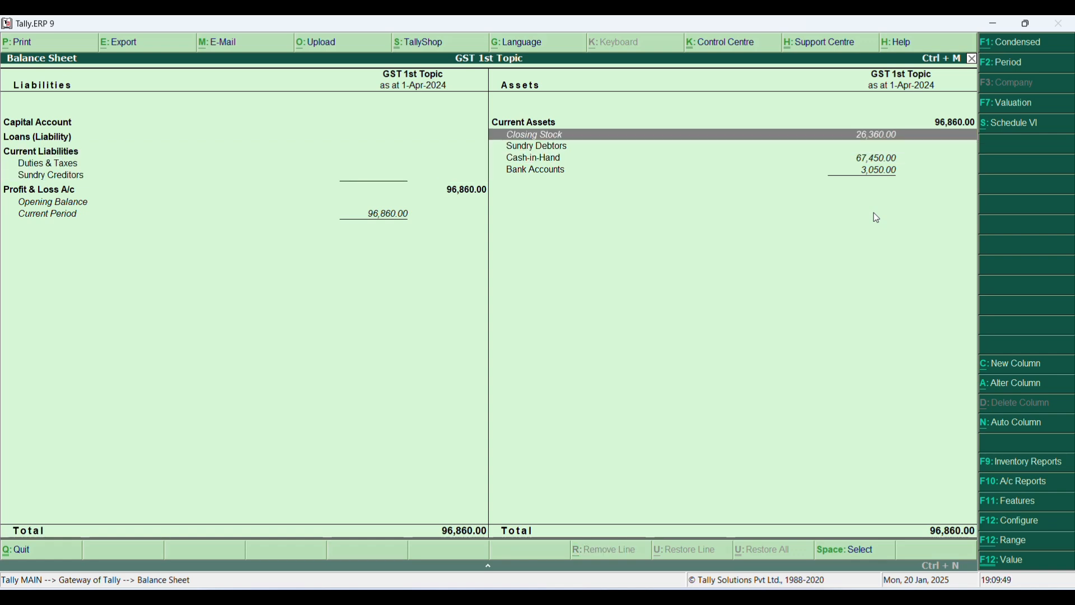
pyautogui.press('Down')
pyautogui.press('Down')
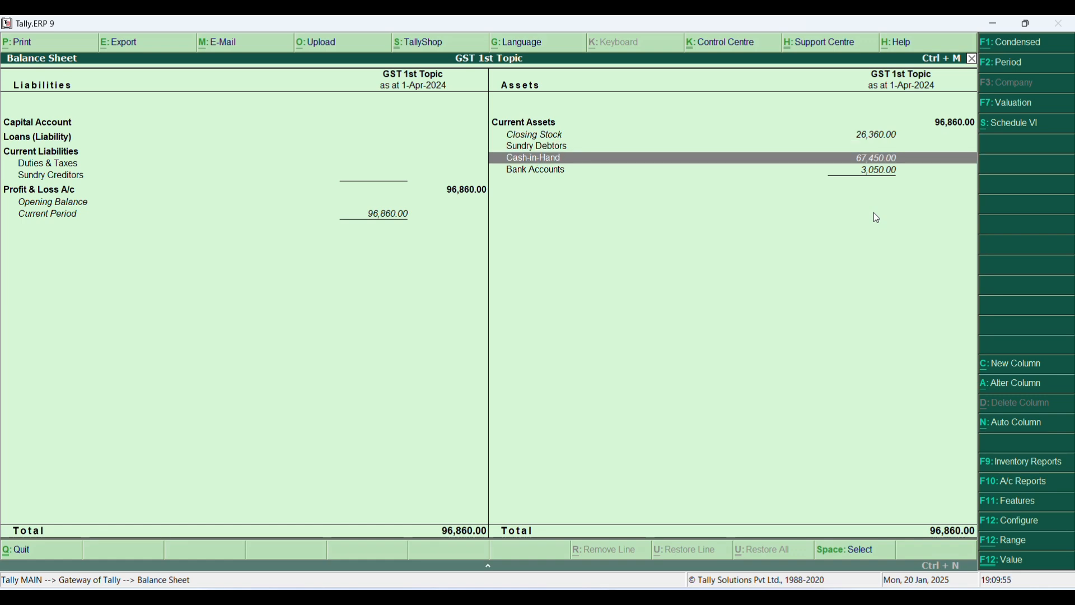
pyautogui.press('Down')
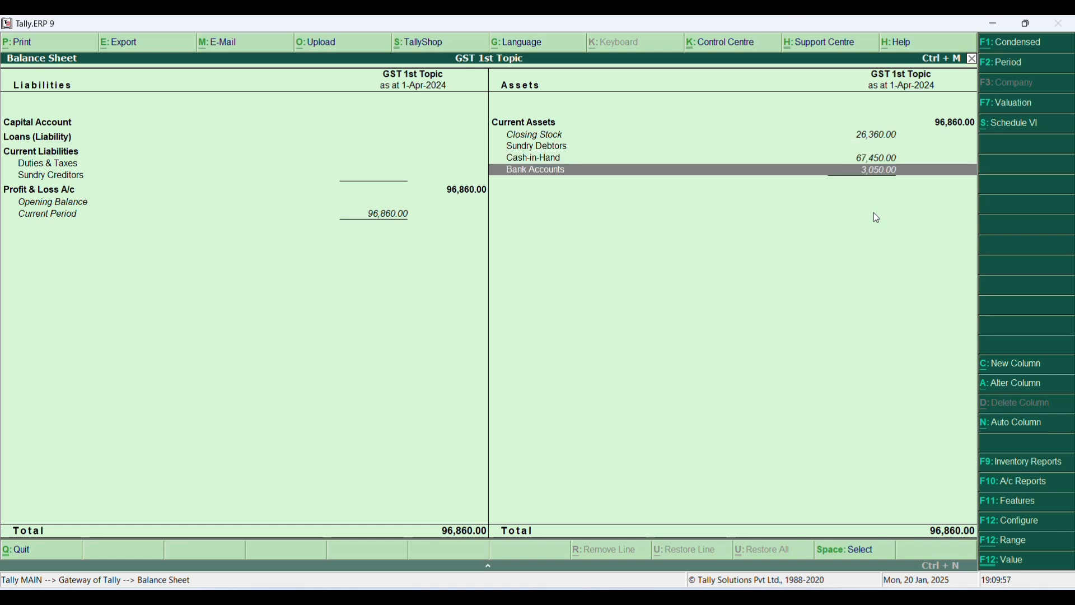
# - View the Stock Summary behind the Closing Stock figure and return to the Balance Sheet
pyautogui.press('Up')
pyautogui.press('Up')
pyautogui.press('Up')
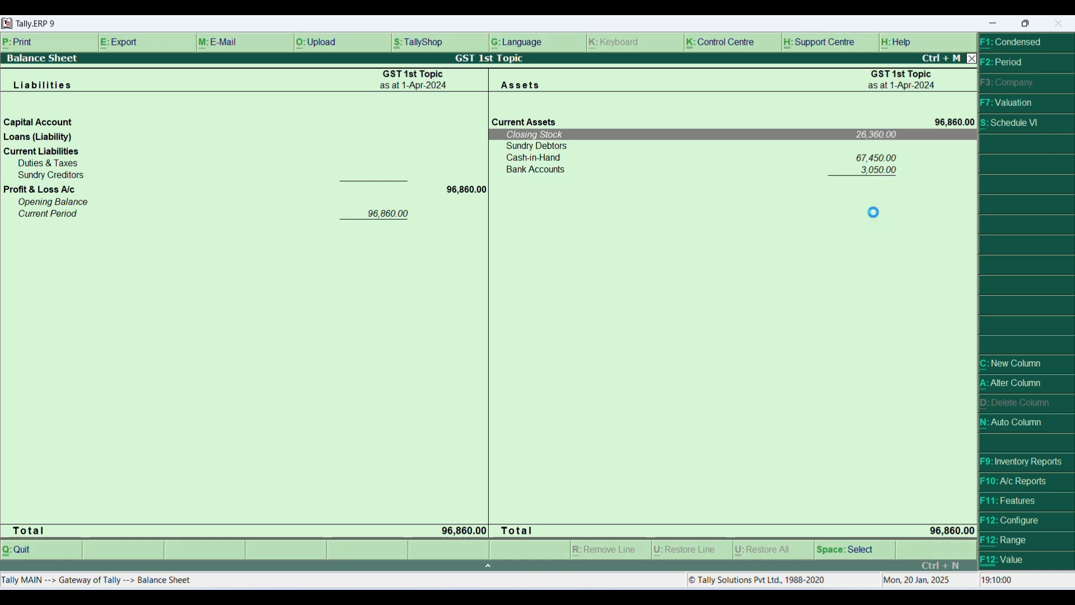
pyautogui.press('Return')
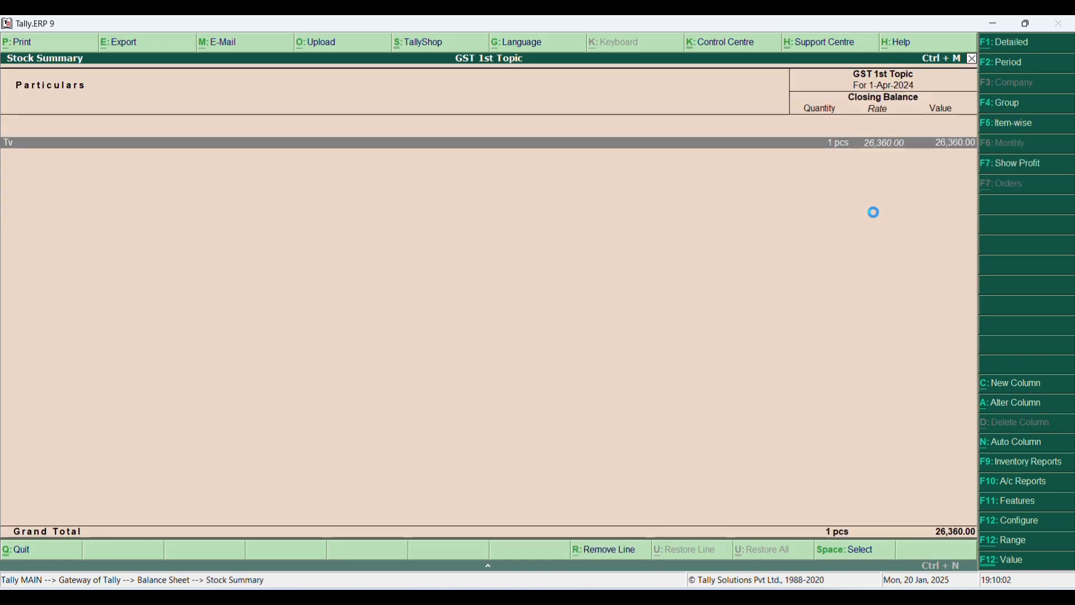
pyautogui.press('Escape')
# - Open the Profit & Loss A/c from the Balance Sheet and examine its stock, purchase, sales, gross profit and nett profit lines
pyautogui.press('Left')
pyautogui.press('Down')
pyautogui.press('Down')
pyautogui.press('Down')
pyautogui.press('Down')
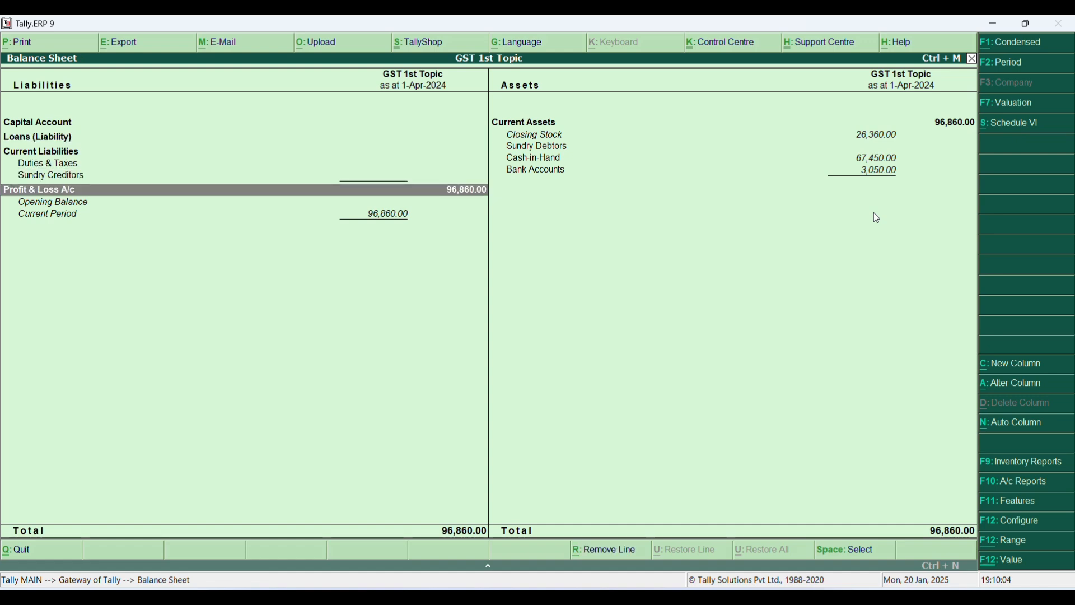
pyautogui.press('Return')
pyautogui.press('Down')
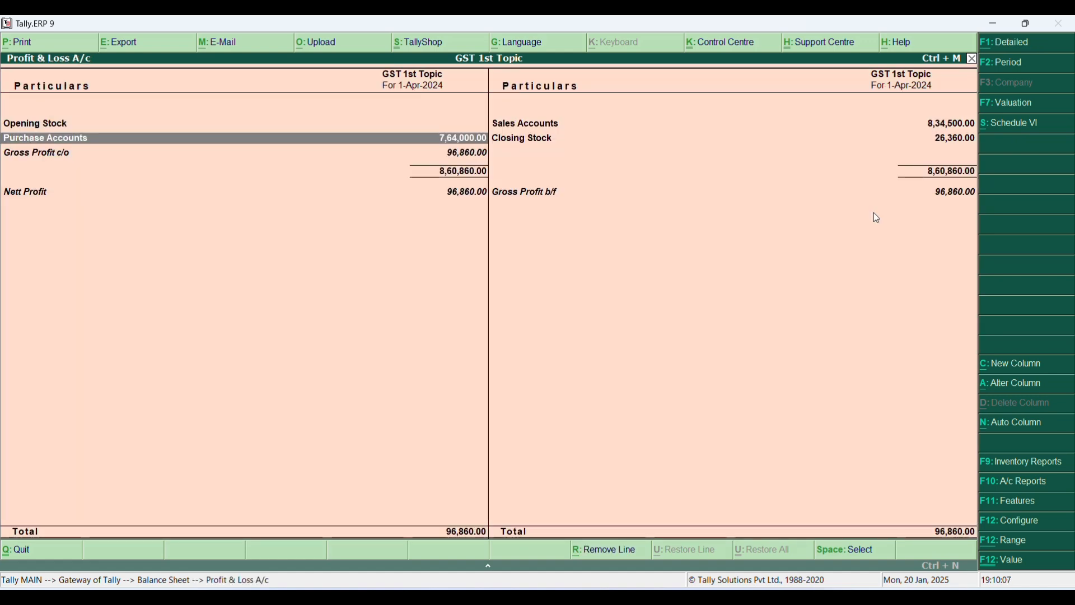
pyautogui.press('Up')
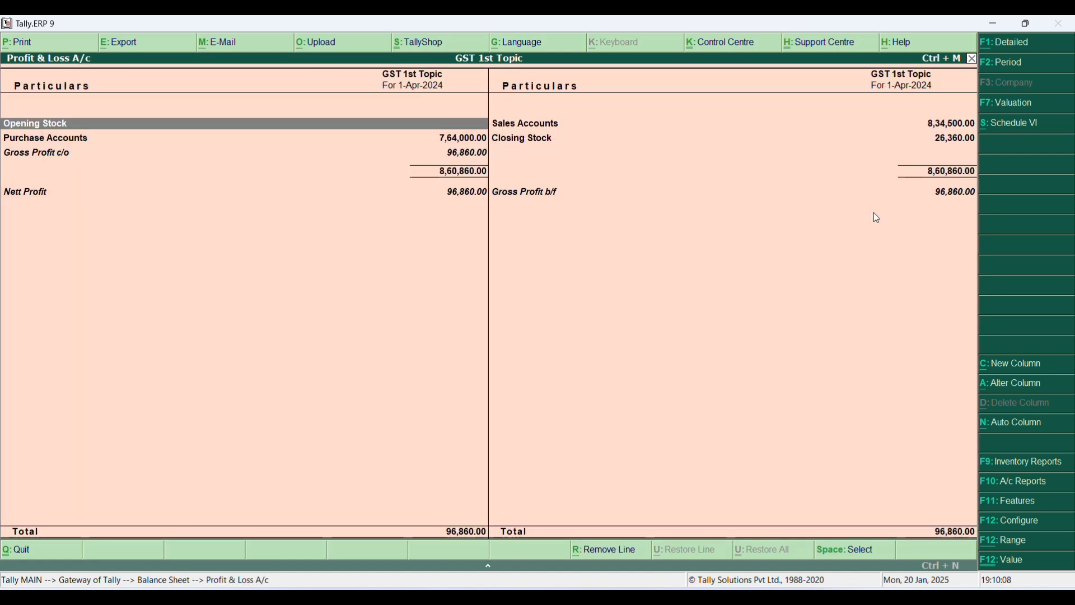
pyautogui.press('Right')
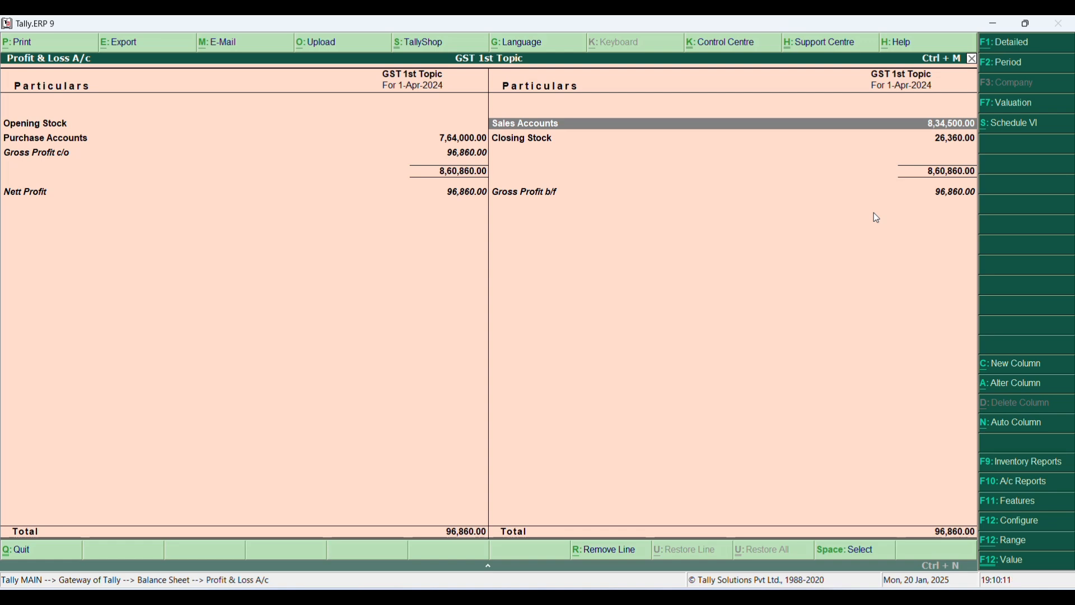
pyautogui.press('Down')
pyautogui.press('Left')
pyautogui.press('Down')
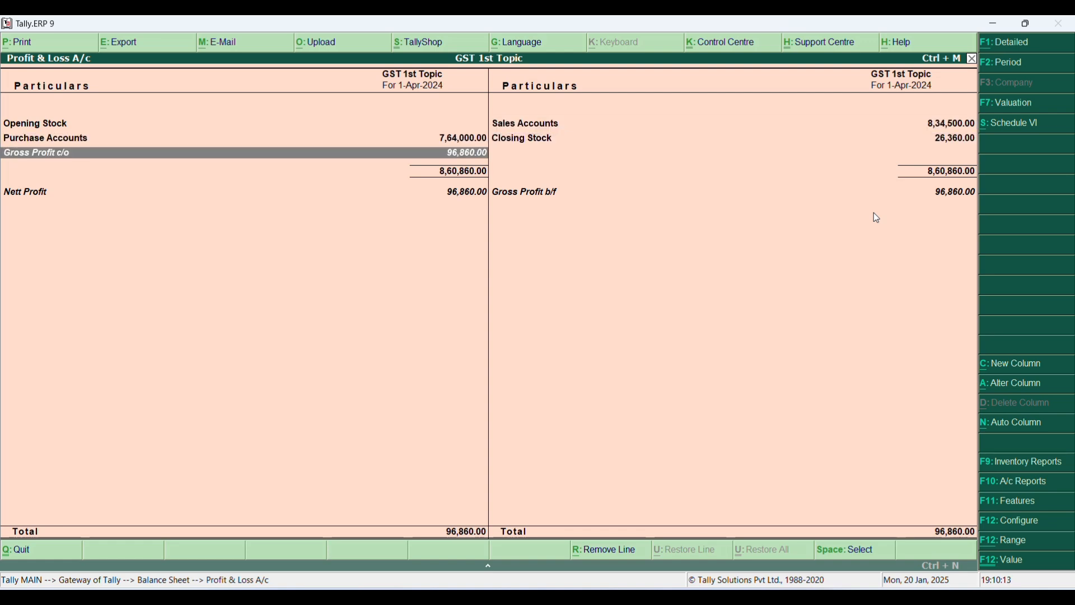
pyautogui.press('Down')
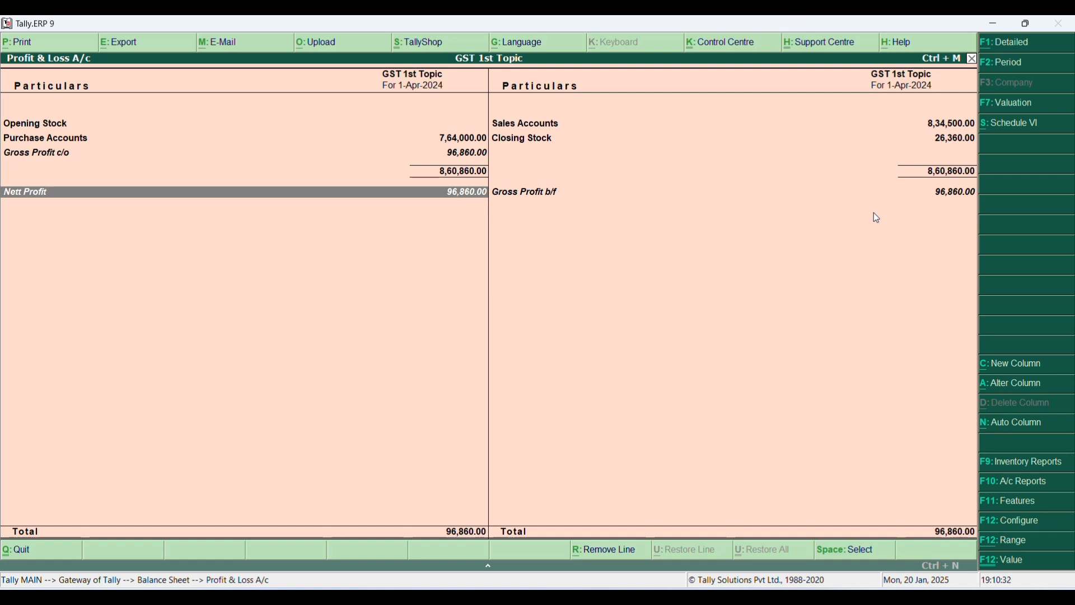
pyautogui.press('Right')
pyautogui.press('Left')
pyautogui.press('Escape')
pyautogui.press('Escape')
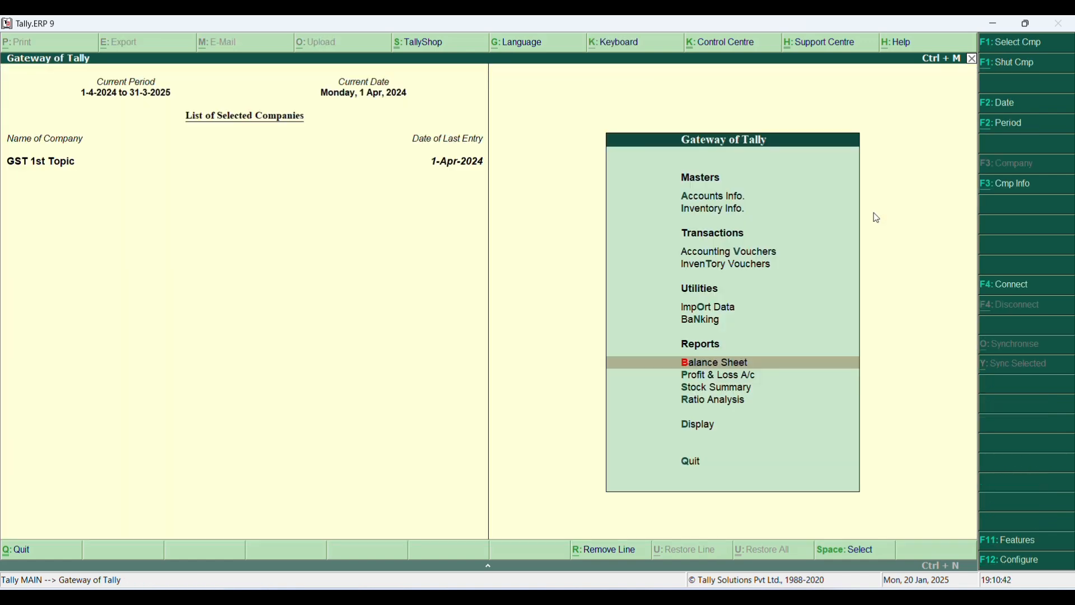
# - Reopen the Balance Sheet to review the Current Liabilities, and close it again
pyautogui.press('Return')
pyautogui.press('Down')
pyautogui.press('Down')
pyautogui.press('Down')
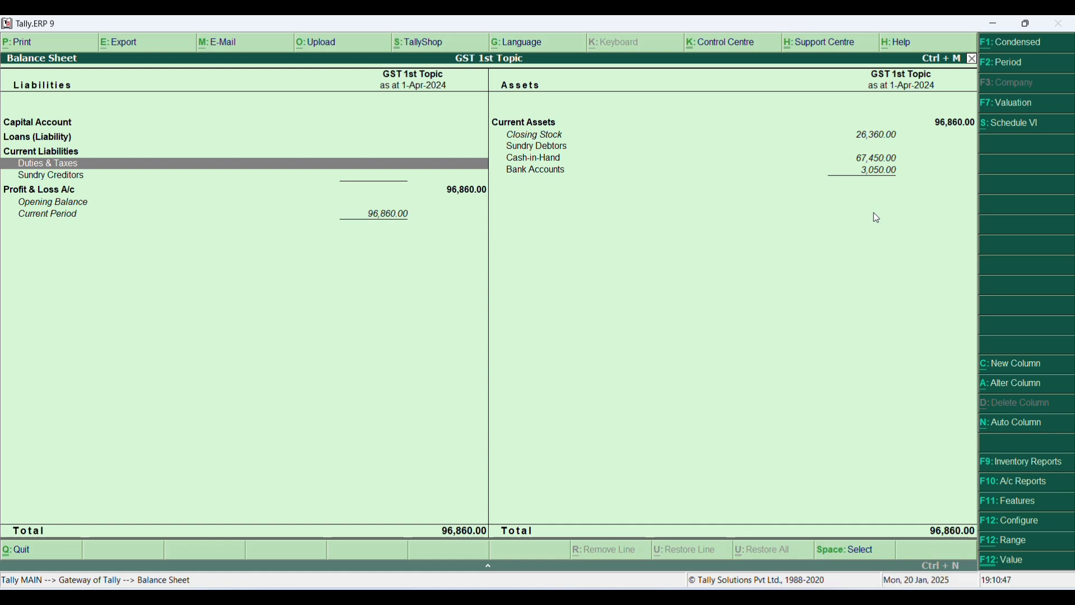
pyautogui.press('Escape')
# - Open the Profit & Loss A/c from the Gateway of Tally and compare purchases, sales and closing stock with the profit
pyautogui.press('Return')
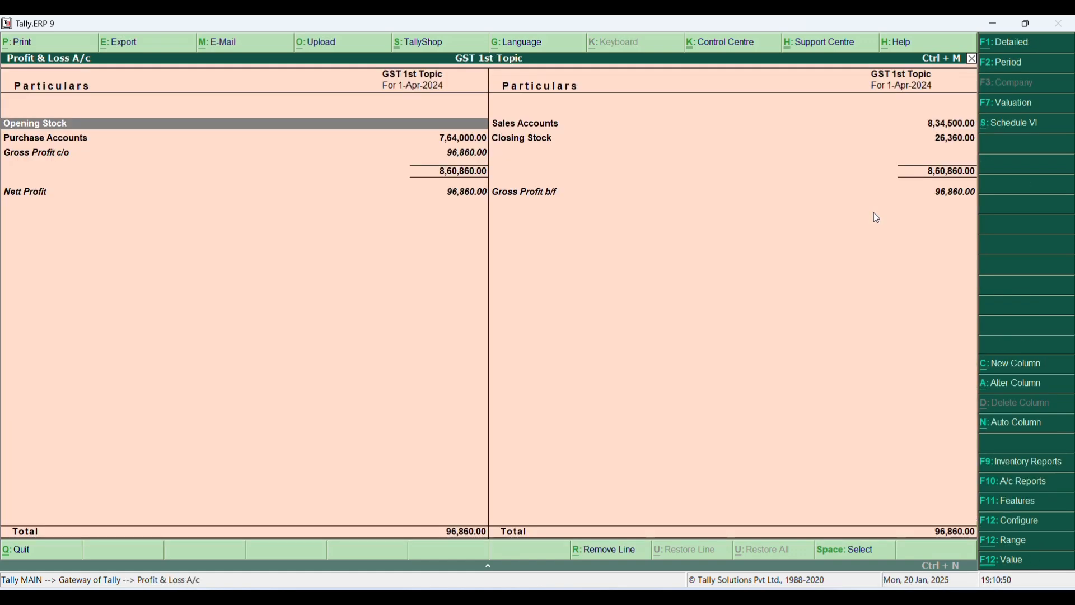
pyautogui.hotkey('alt', 'F1')
pyautogui.hotkey('alt', 'F1')
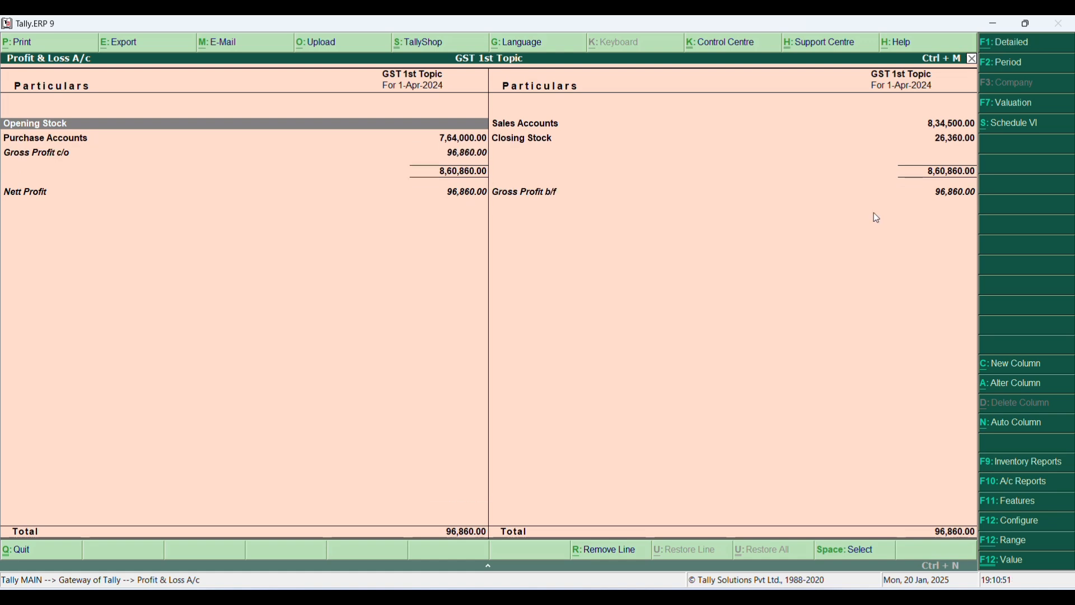
pyautogui.press('Down')
pyautogui.press('Right')
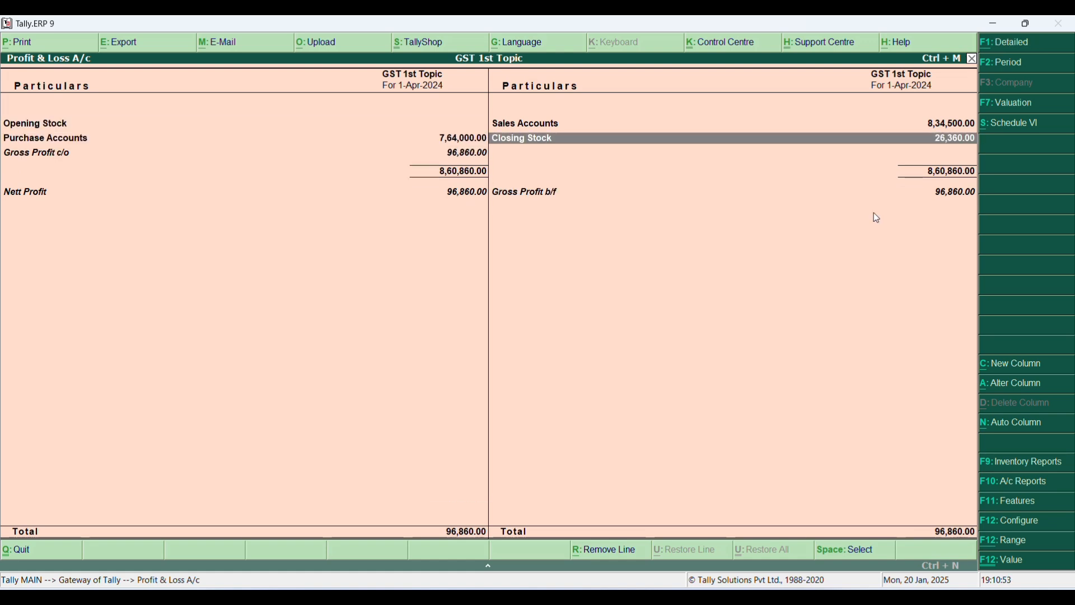
pyautogui.press('Up')
pyautogui.press('Down')
pyautogui.press('Left')
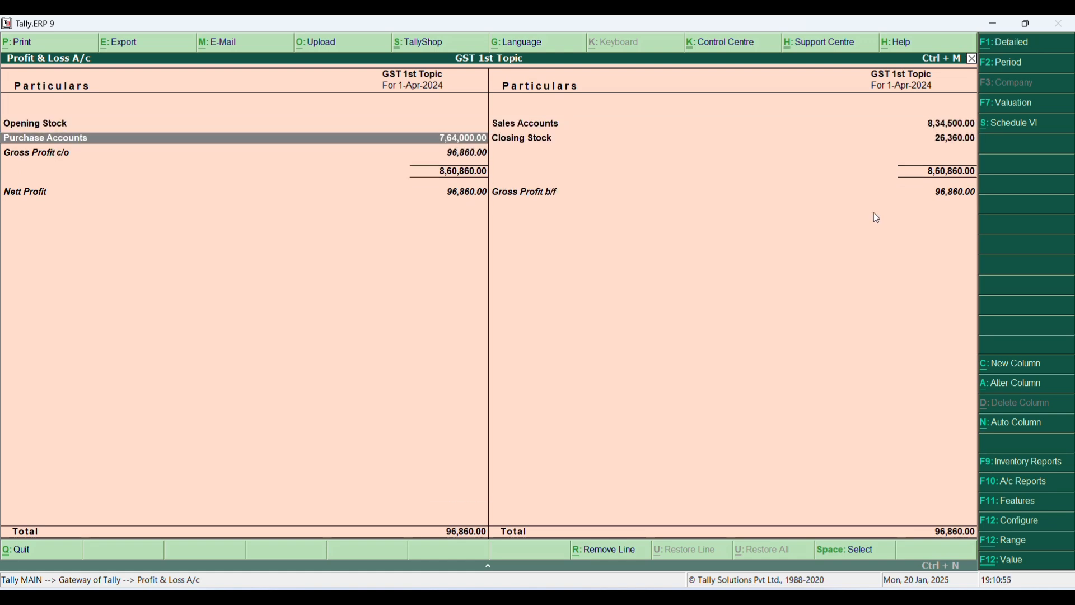
pyautogui.press('Down')
pyautogui.press('Right')
pyautogui.press('Left')
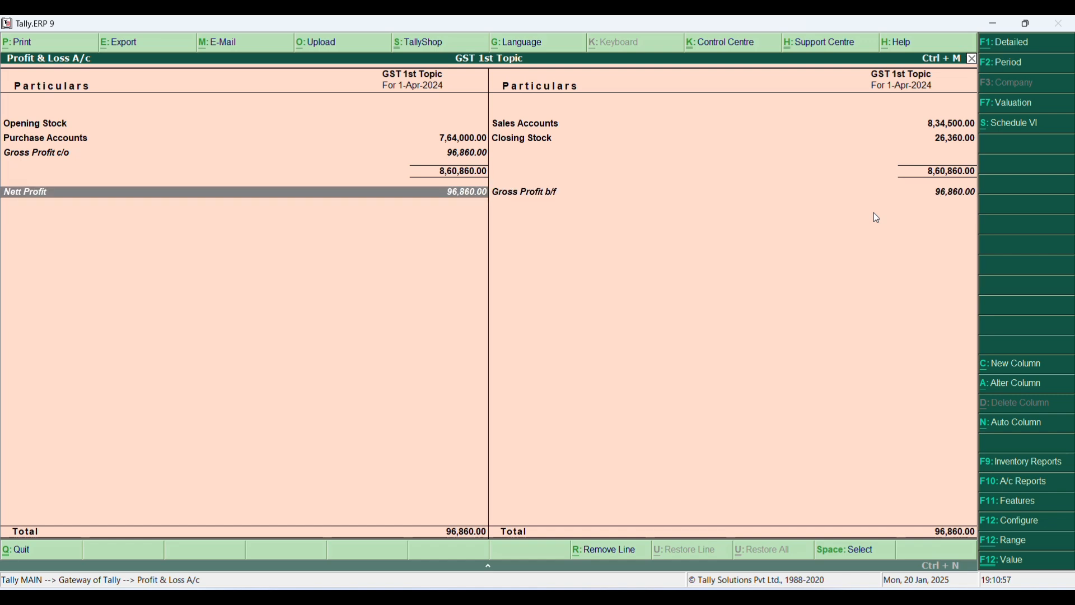